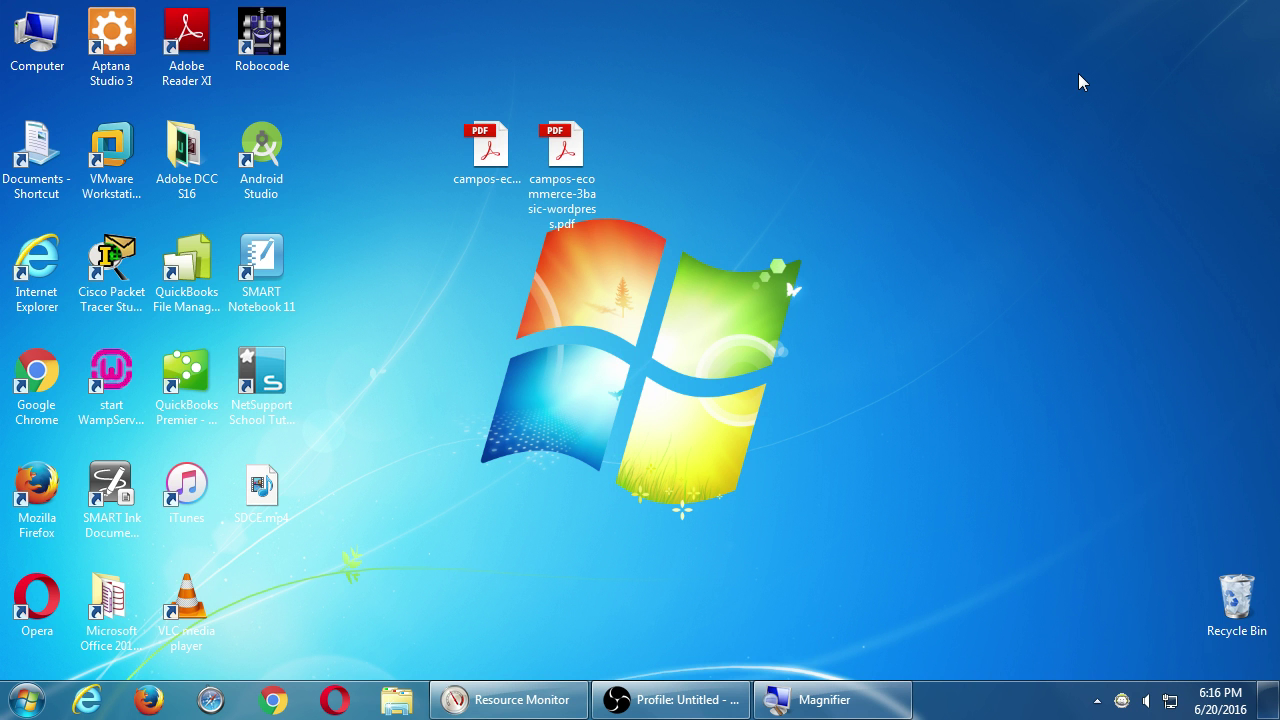
Magnify the screen to check the clock and the PDF's full name, then clear the selection.
{"action": "key", "text": "super+plus"}
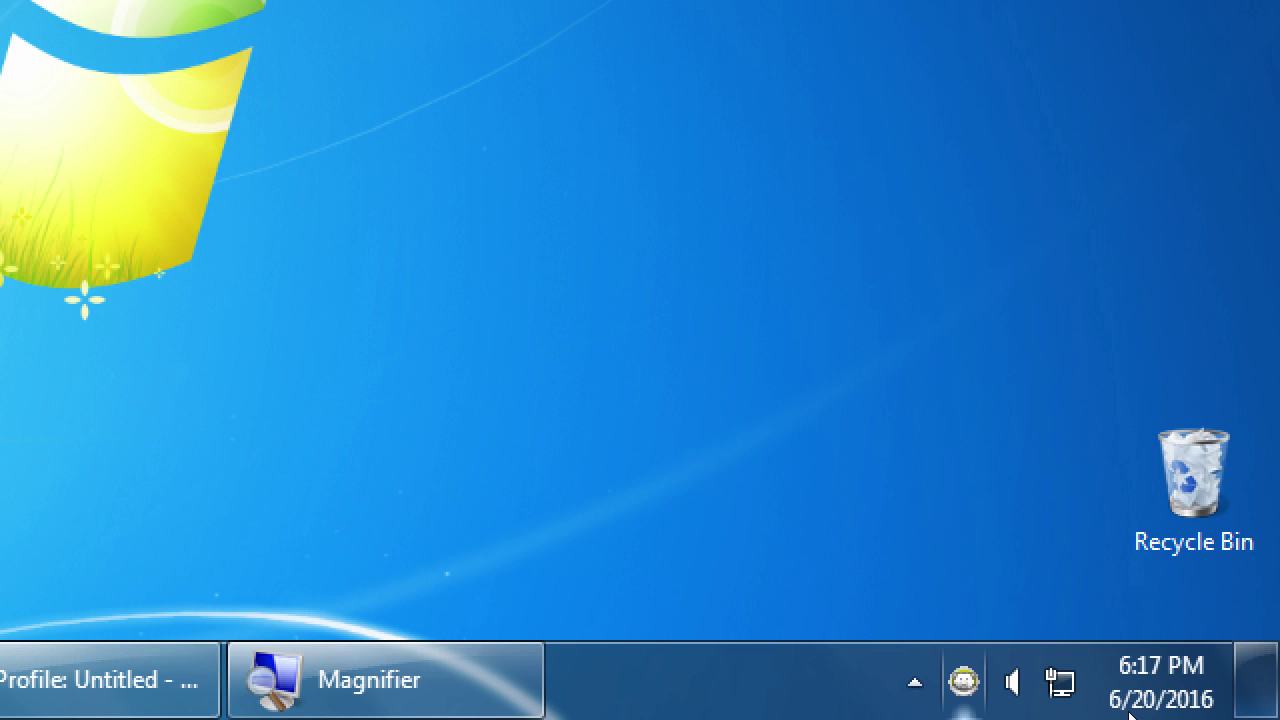
{"action": "key", "text": "super+minus"}
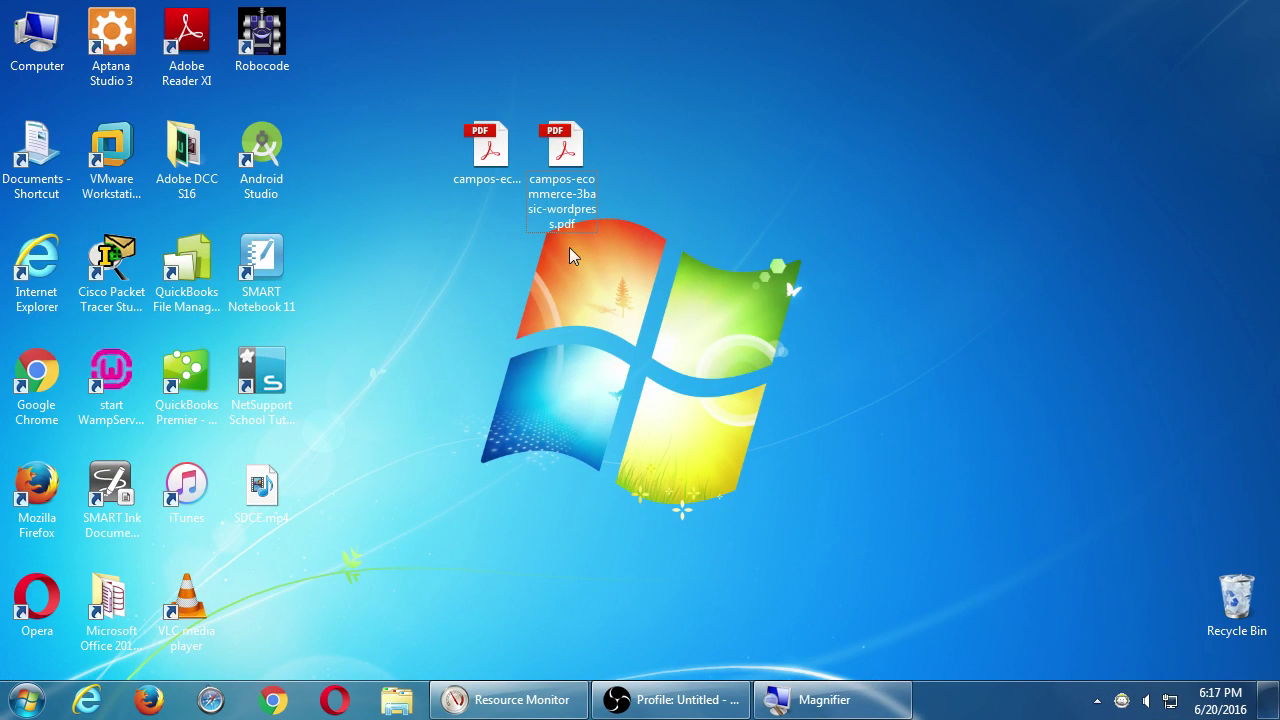
{"action": "left_click", "coordinate": [495, 165]}
{"action": "left_click", "coordinate": [816, 108]}
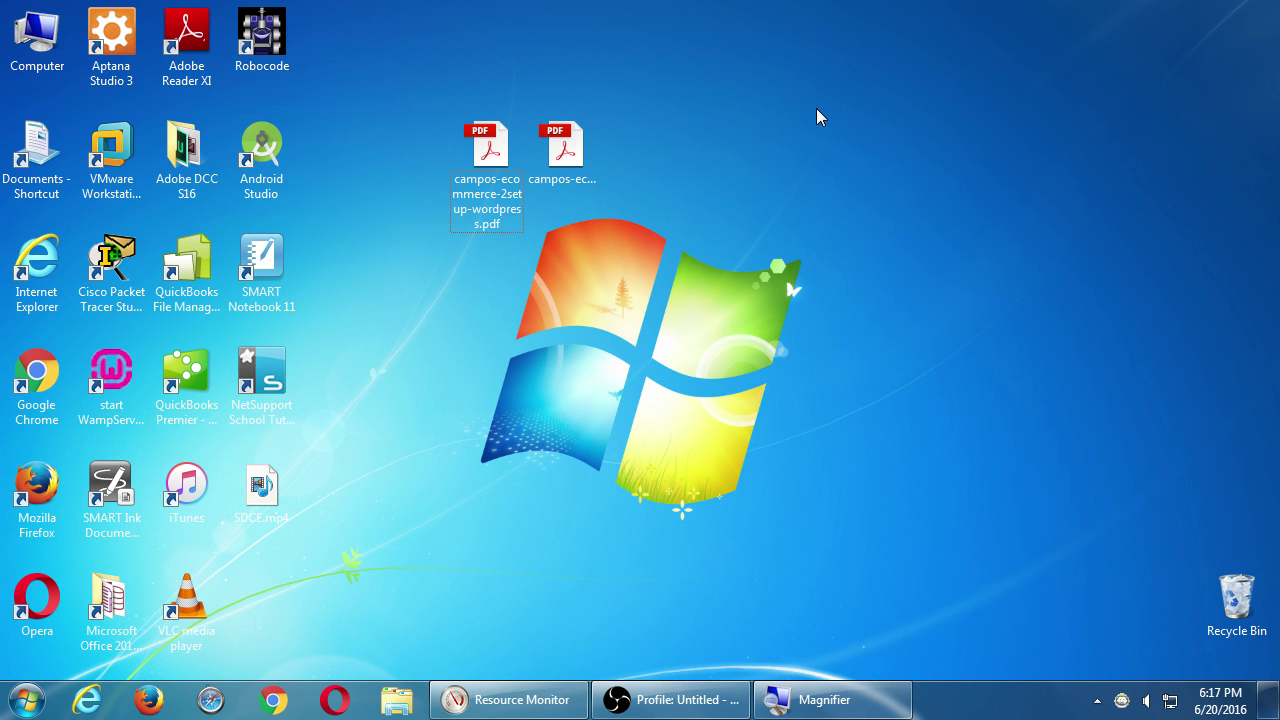
Launch WampServer 64, confirm its tray icon, and select the WordPress setup PDF.
{"action": "left_click", "coordinate": [115, 372]}
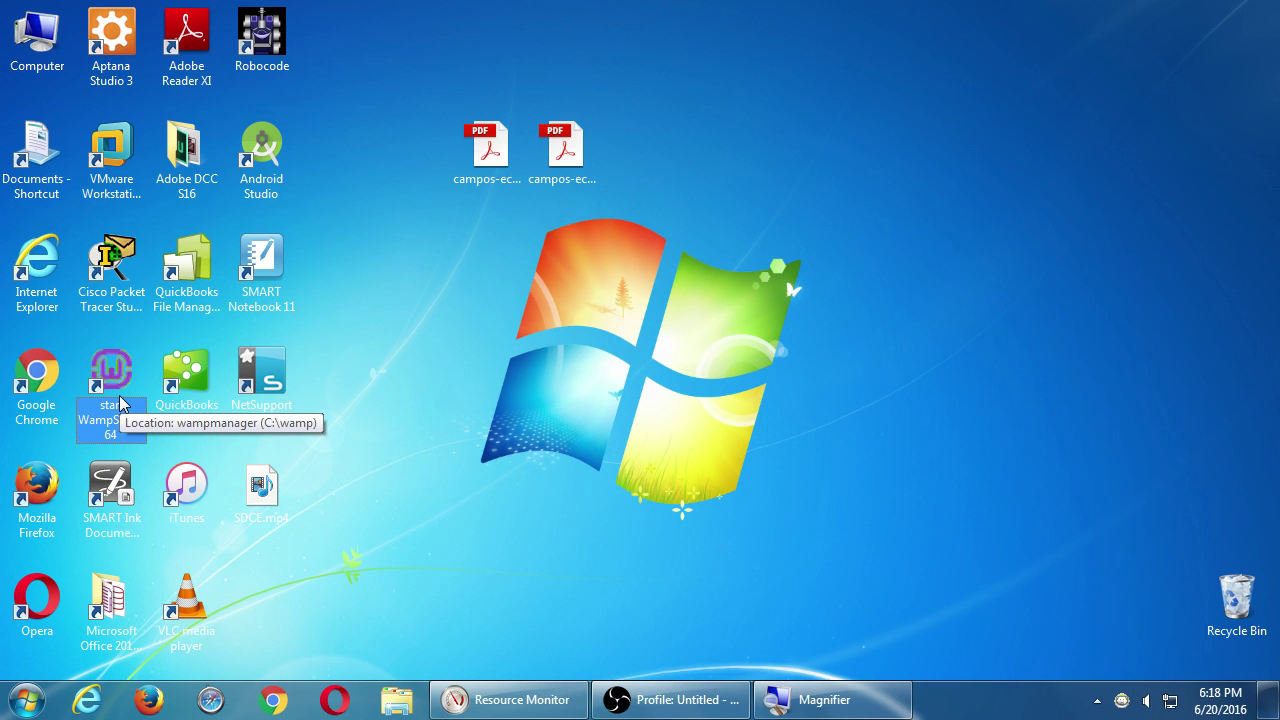
{"action": "double_click", "coordinate": [120, 402]}
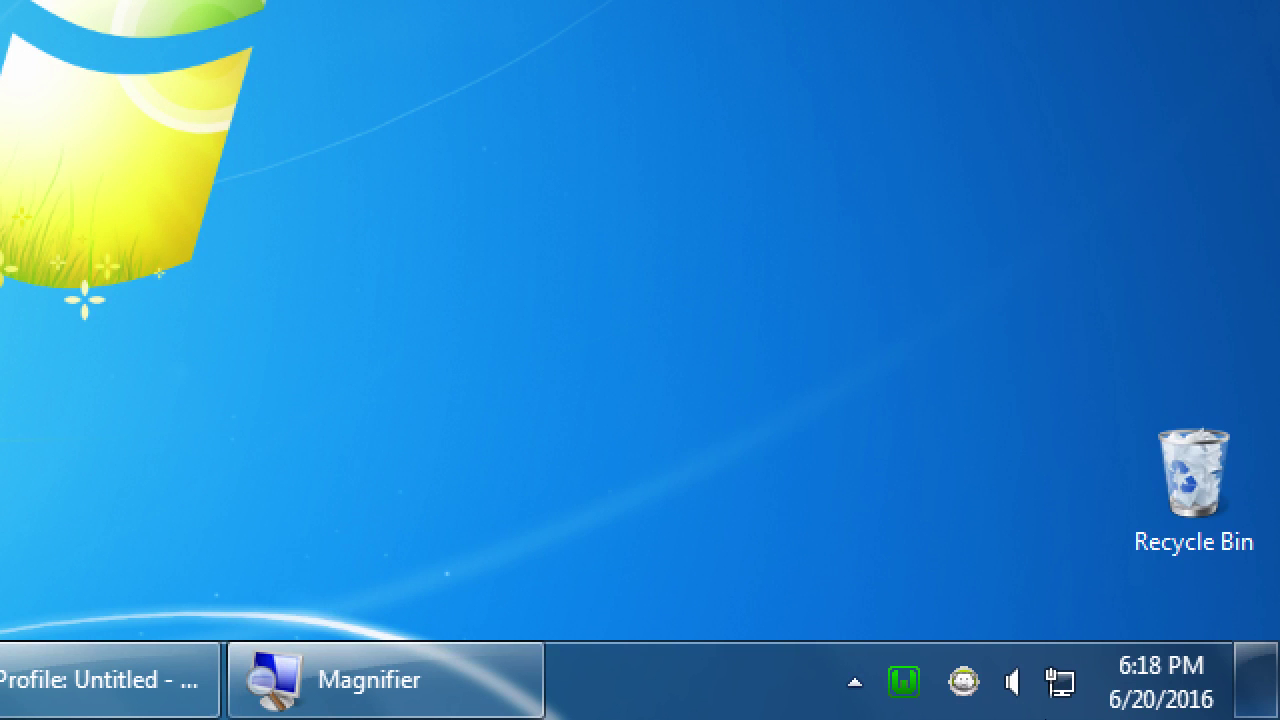
{"action": "key", "text": "Return"}
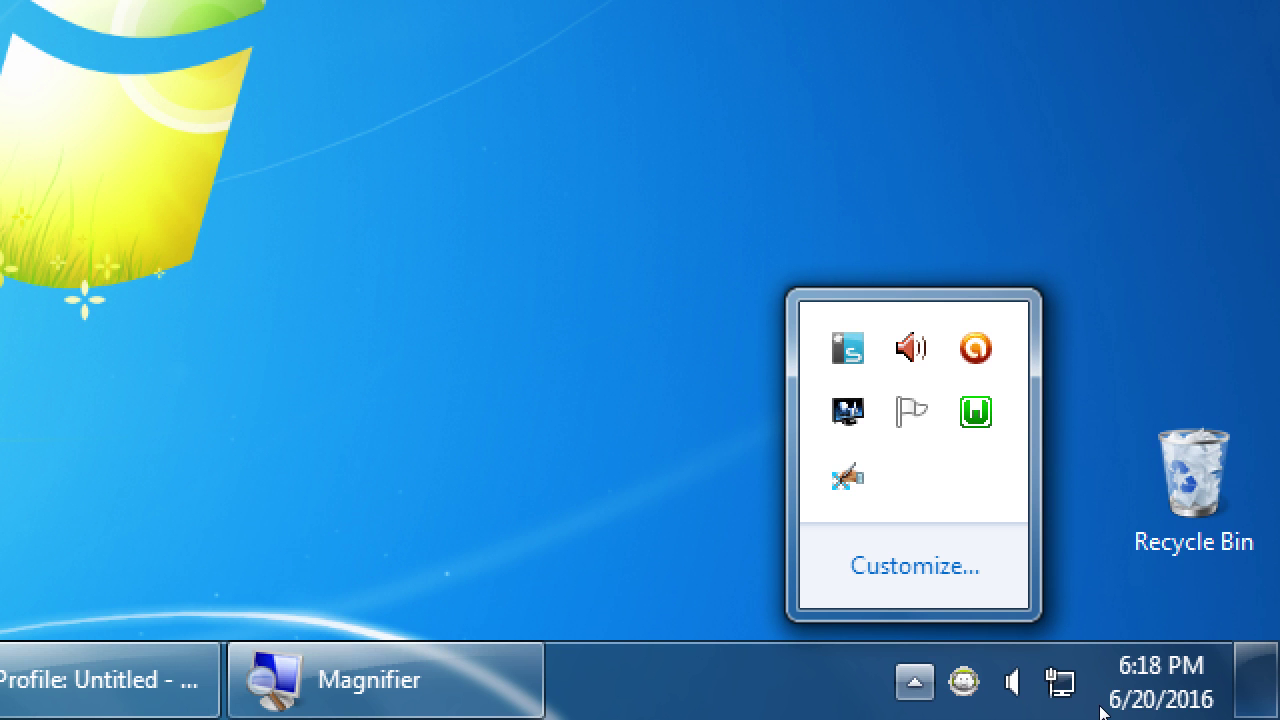
{"action": "key", "text": "super+minus"}
{"action": "key", "text": "super+minus"}
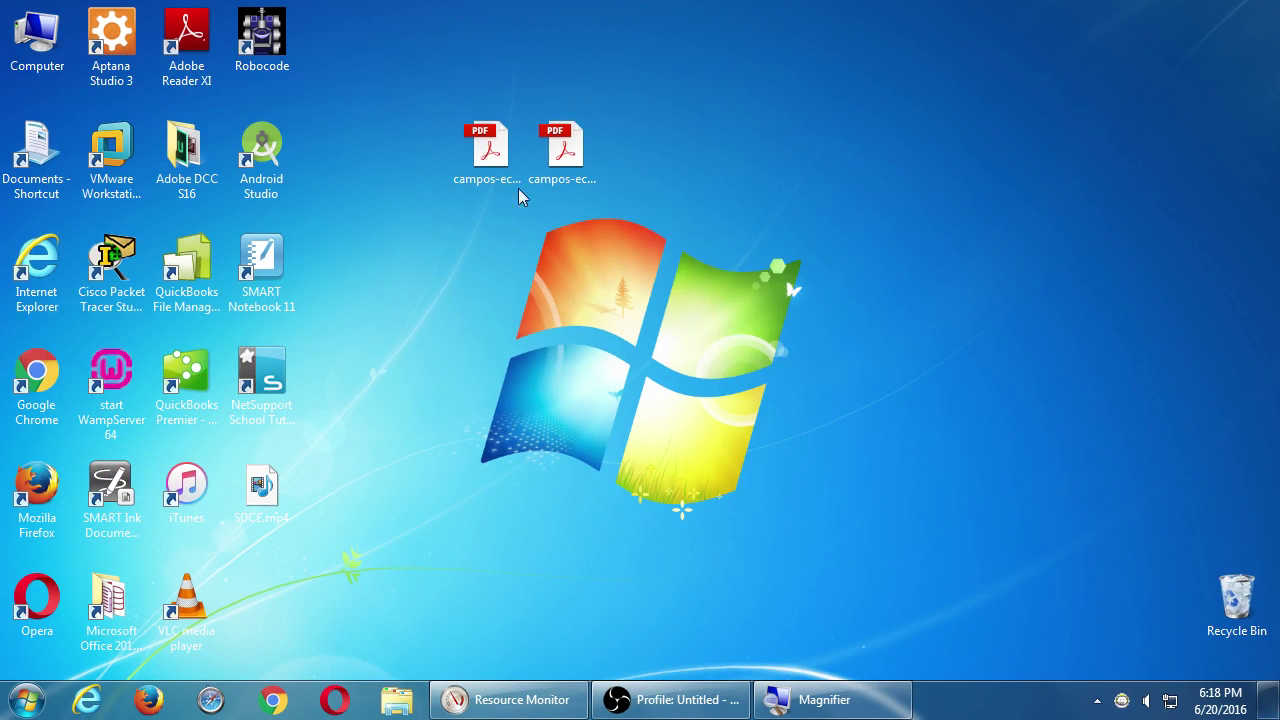
{"action": "left_click", "coordinate": [496, 165]}
Open the setup PDF in Acrobat, dismissing the accessibility assistant and untagged-document notice.
{"action": "double_click", "coordinate": [496, 165]}
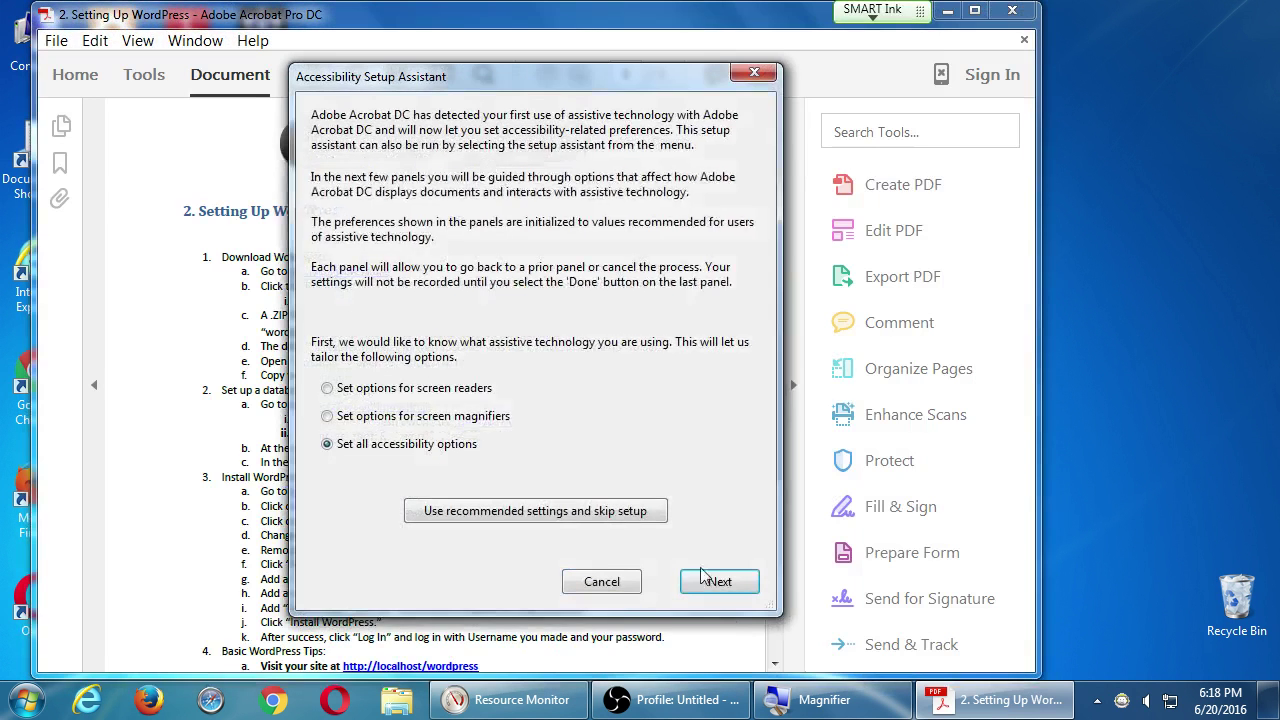
{"action": "left_click", "coordinate": [622, 584]}
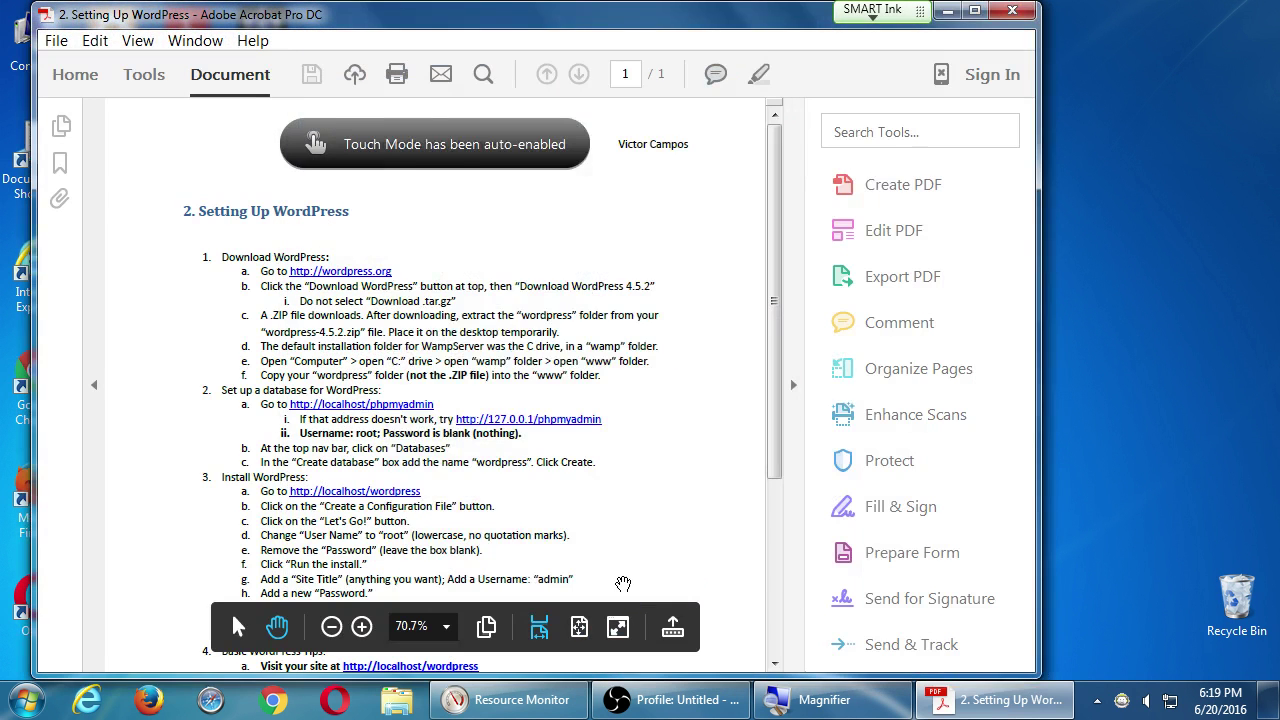
{"action": "left_click", "coordinate": [868, 117]}
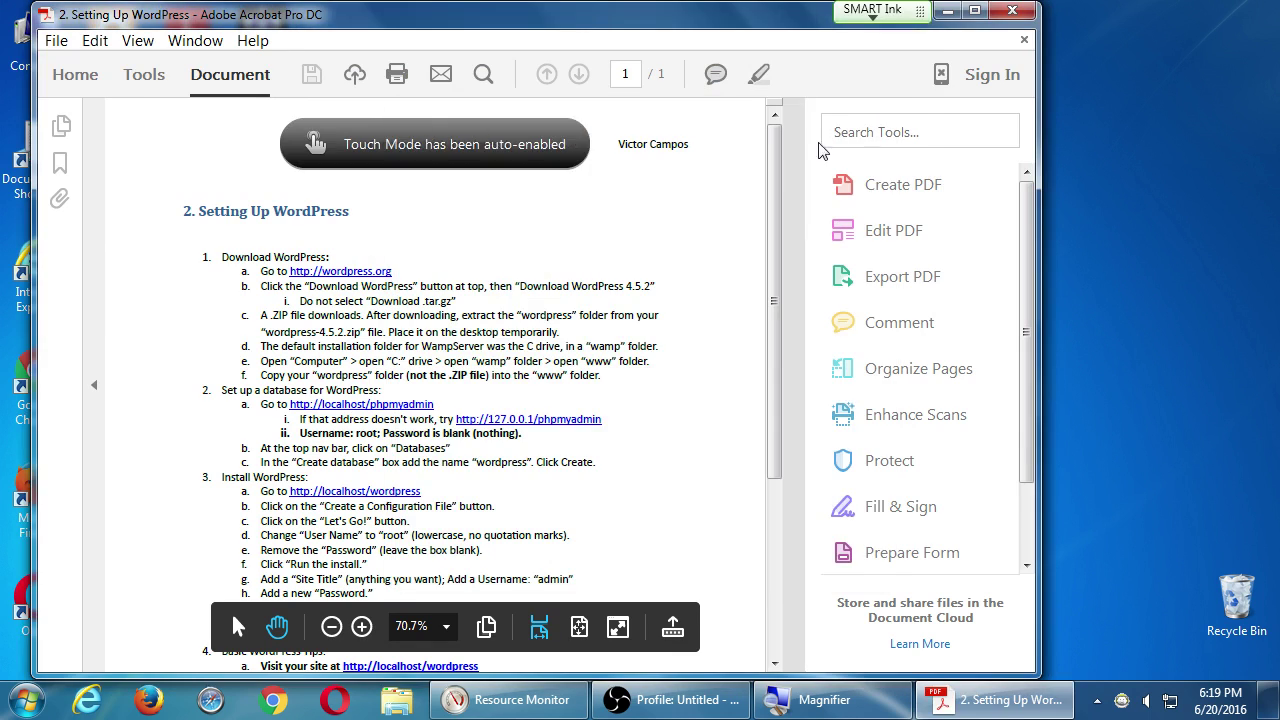
Read the steps magnified, then move the Acrobat window to the lower right of the desktop.
{"action": "key", "text": "super+plus"}
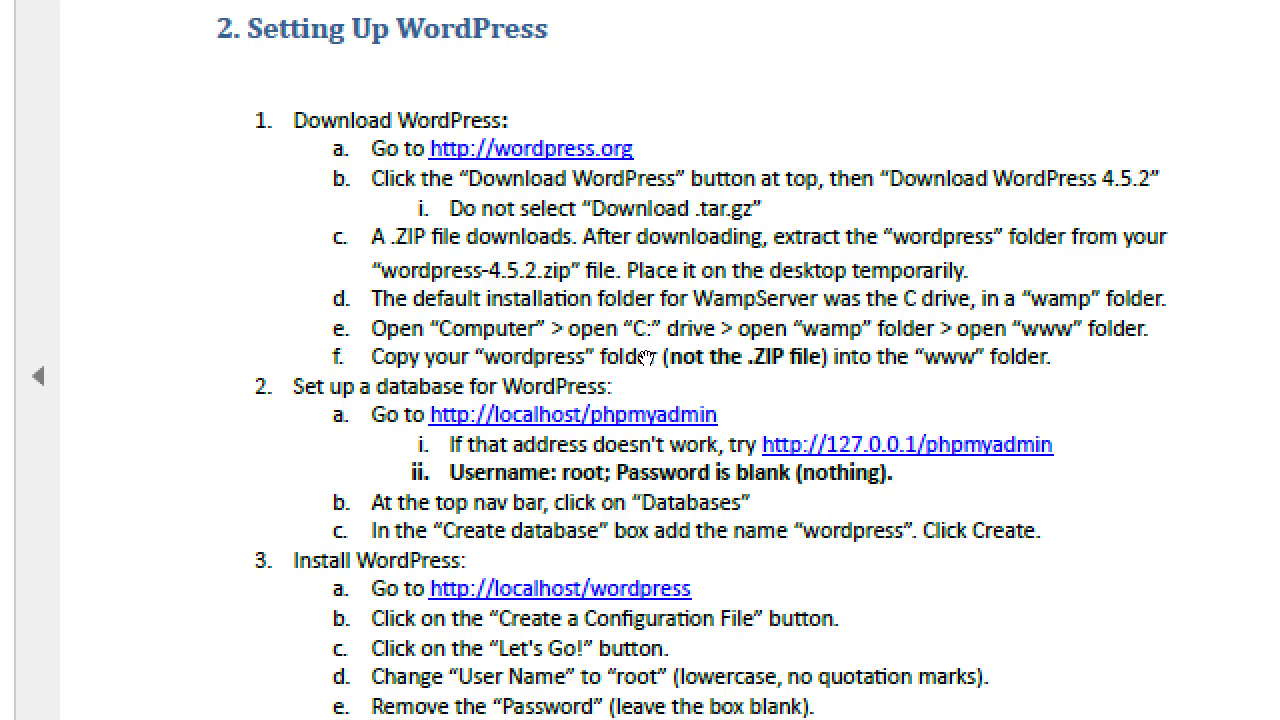
{"action": "key", "text": "super+minus"}
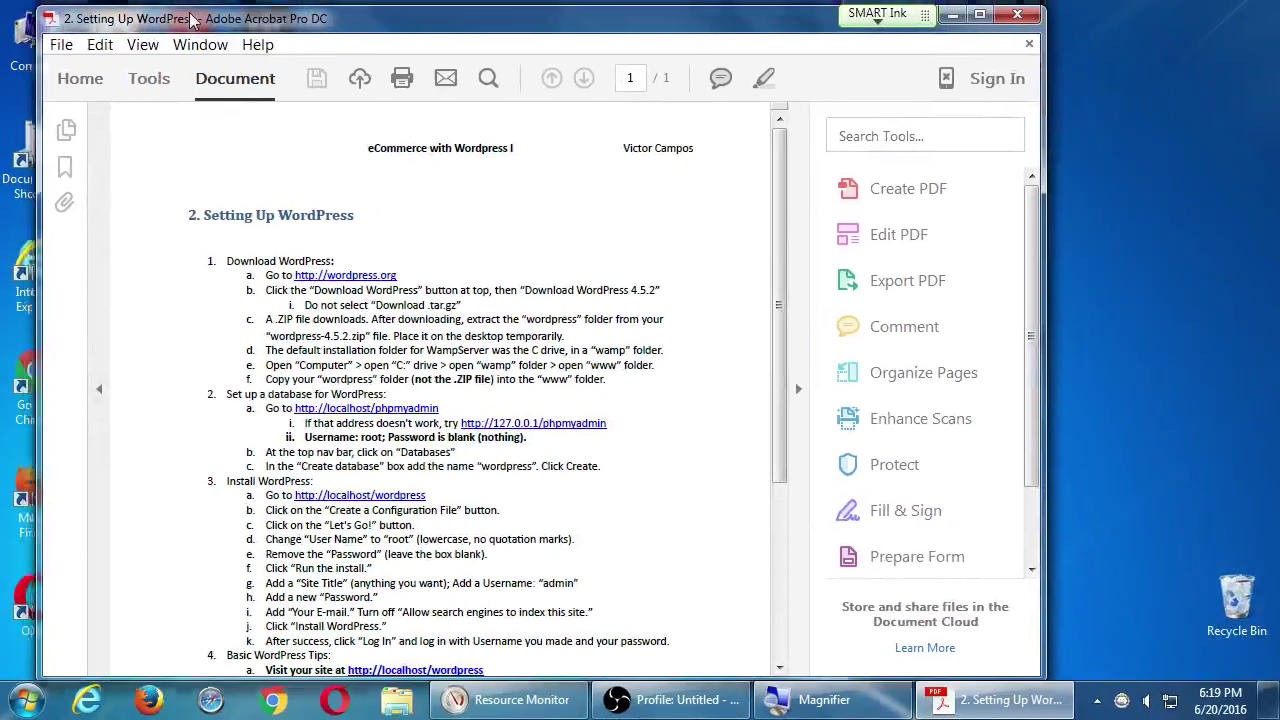
{"action": "left_click_drag", "start_coordinate": [190, 20], "coordinate": [750, 418]}
{"action": "left_click", "coordinate": [40, 28]}
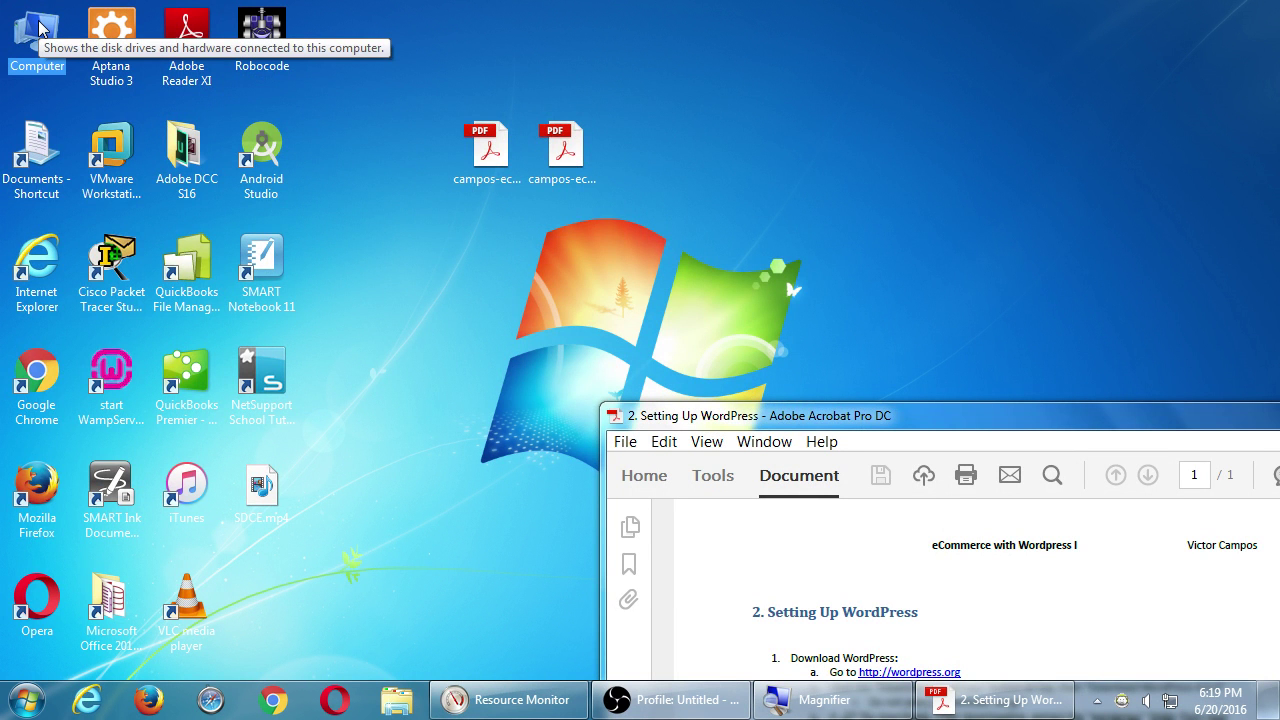
Open Local Disk (C:) and then the Campos WordPress I folder.
{"action": "double_click", "coordinate": [40, 28]}
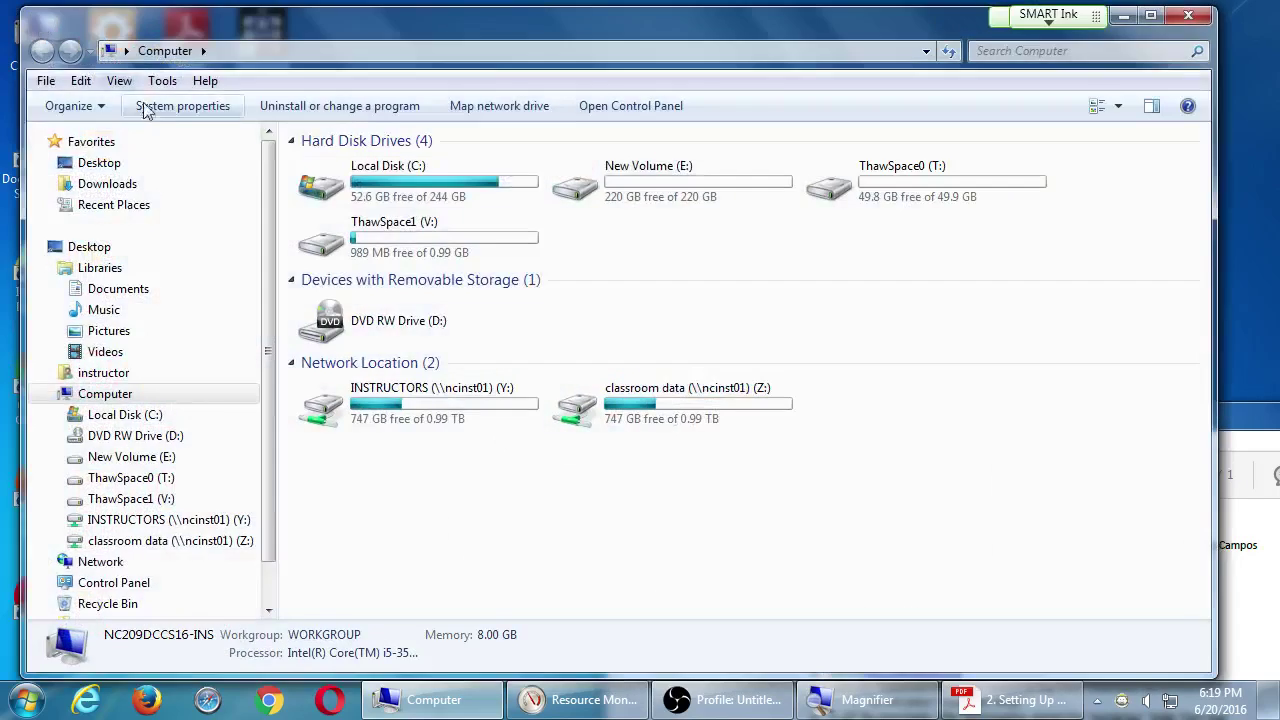
{"action": "left_click", "coordinate": [348, 193]}
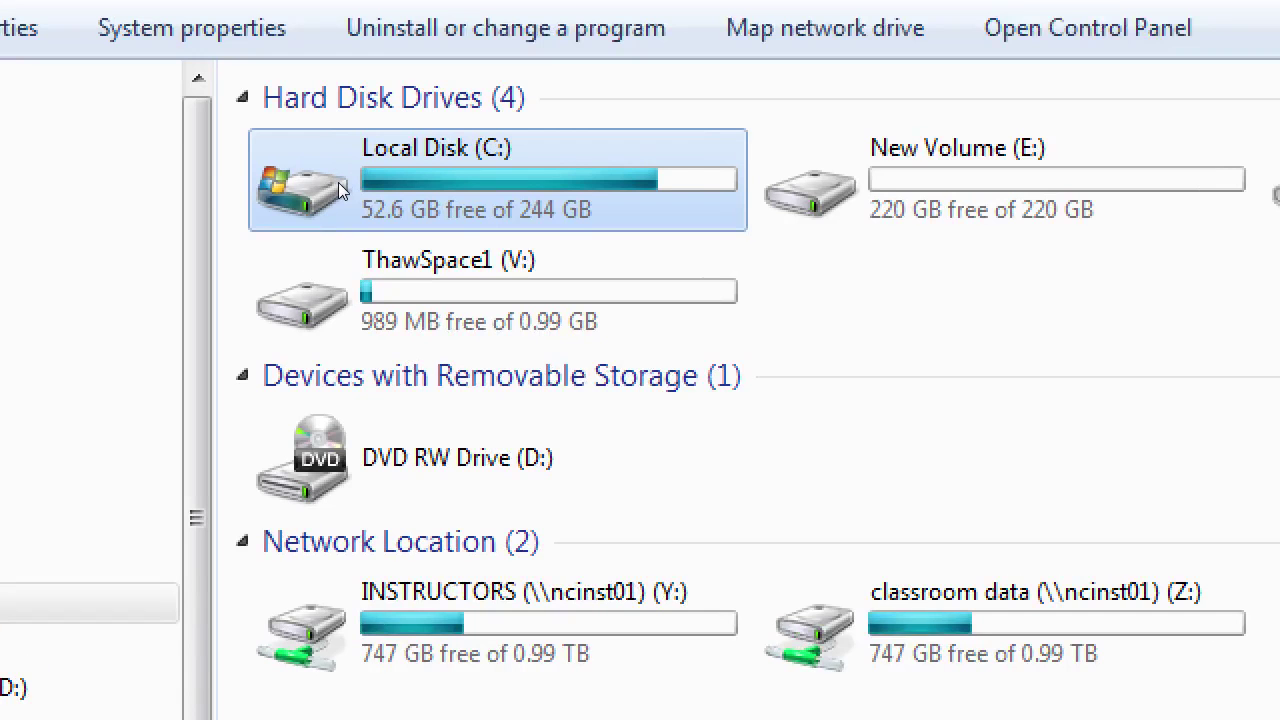
{"action": "double_click", "coordinate": [340, 190]}
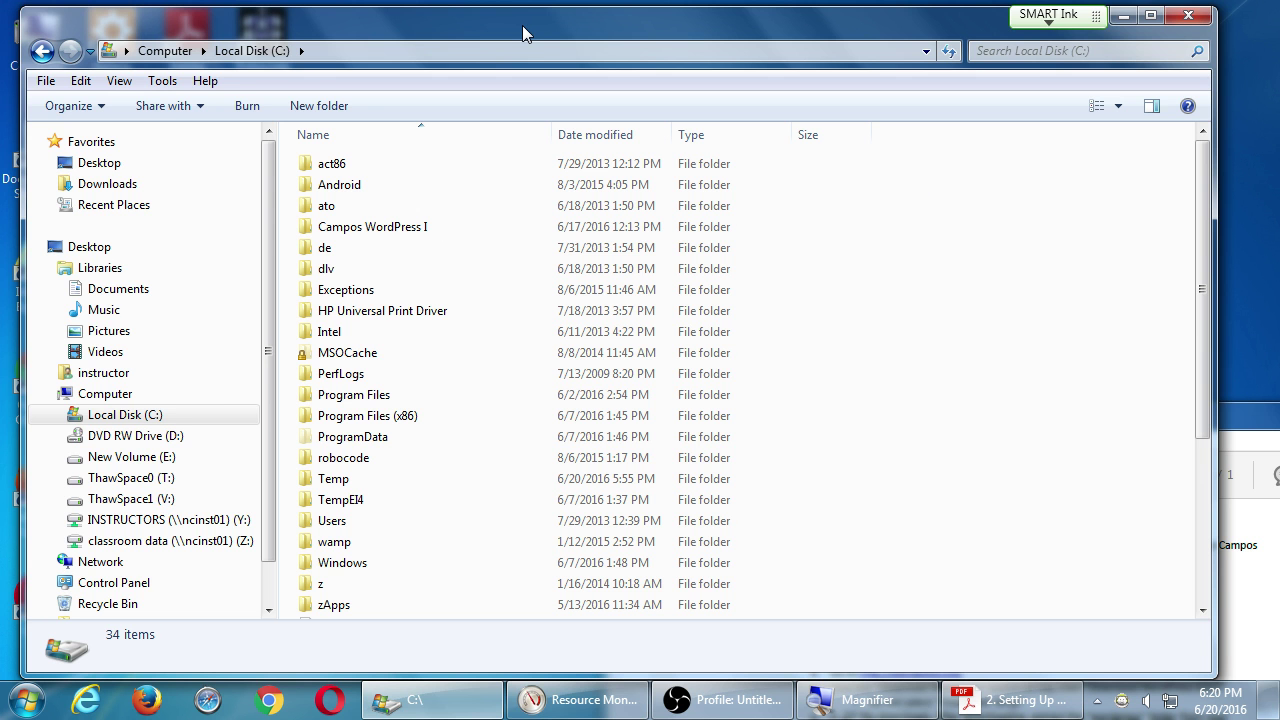
{"action": "key", "text": "super+plus"}
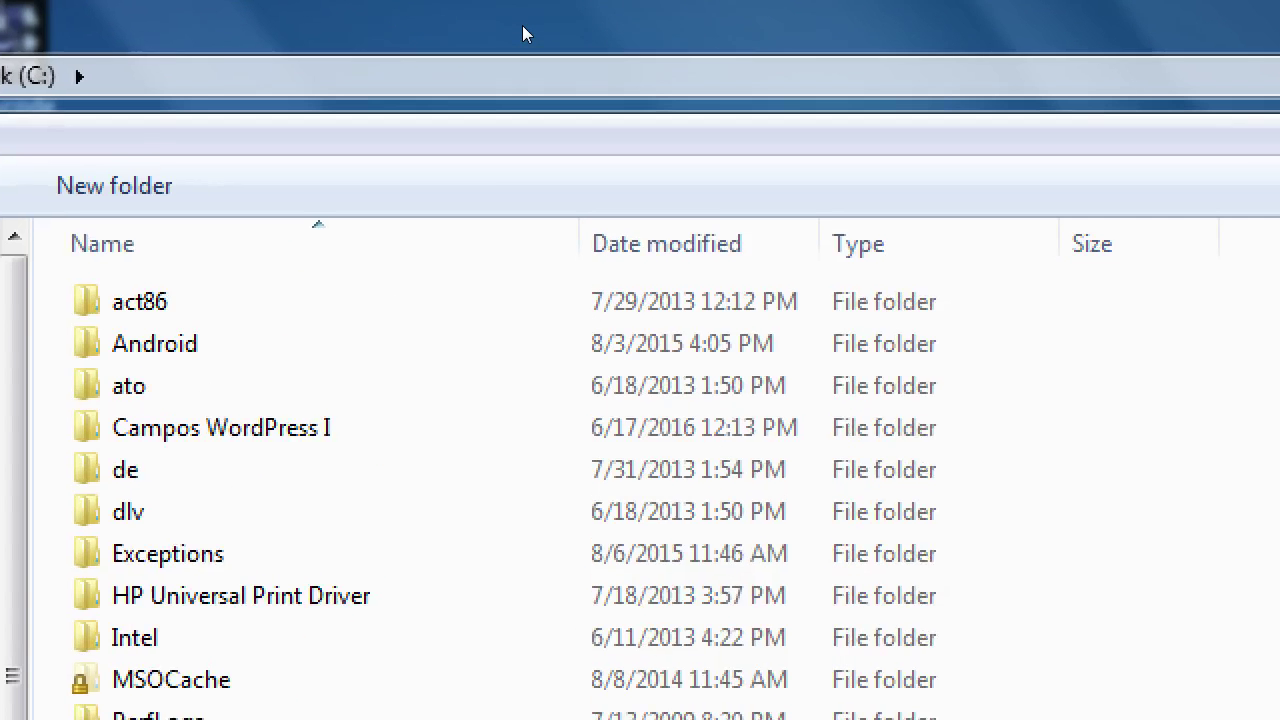
{"action": "key", "text": "Tab"}
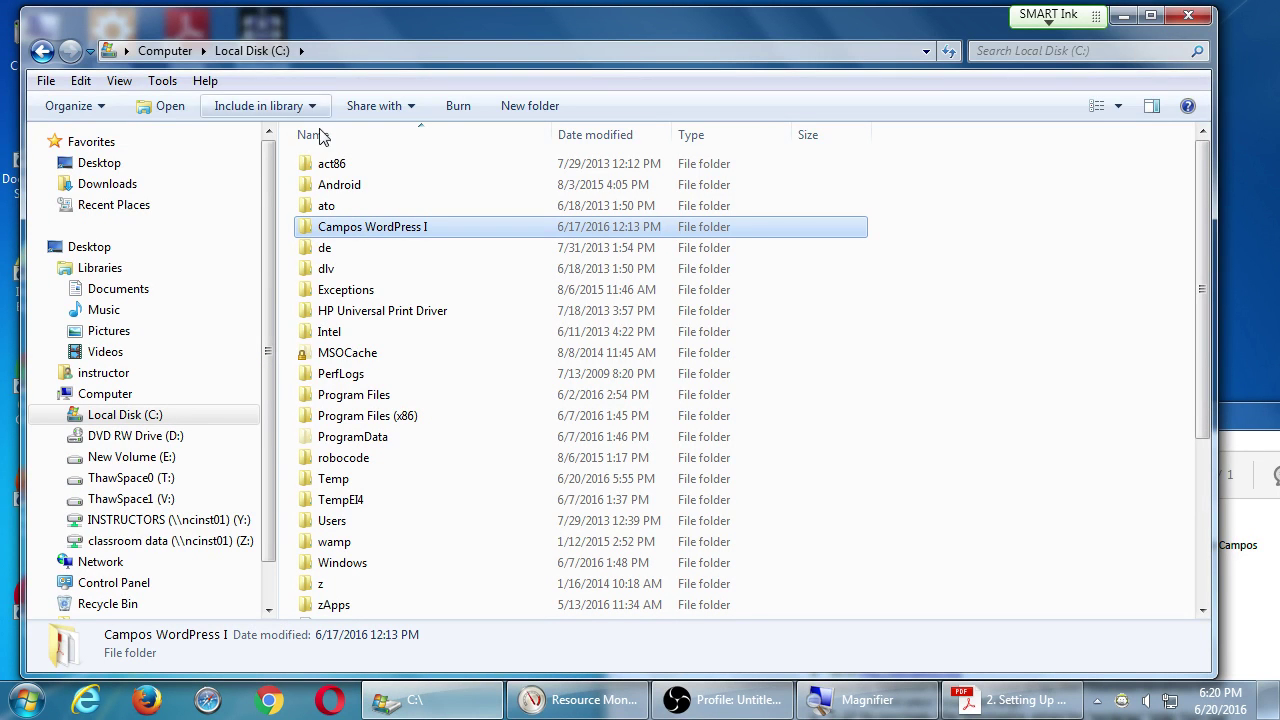
{"action": "left_click_drag", "start_coordinate": [310, 26], "coordinate": [341, 47]}
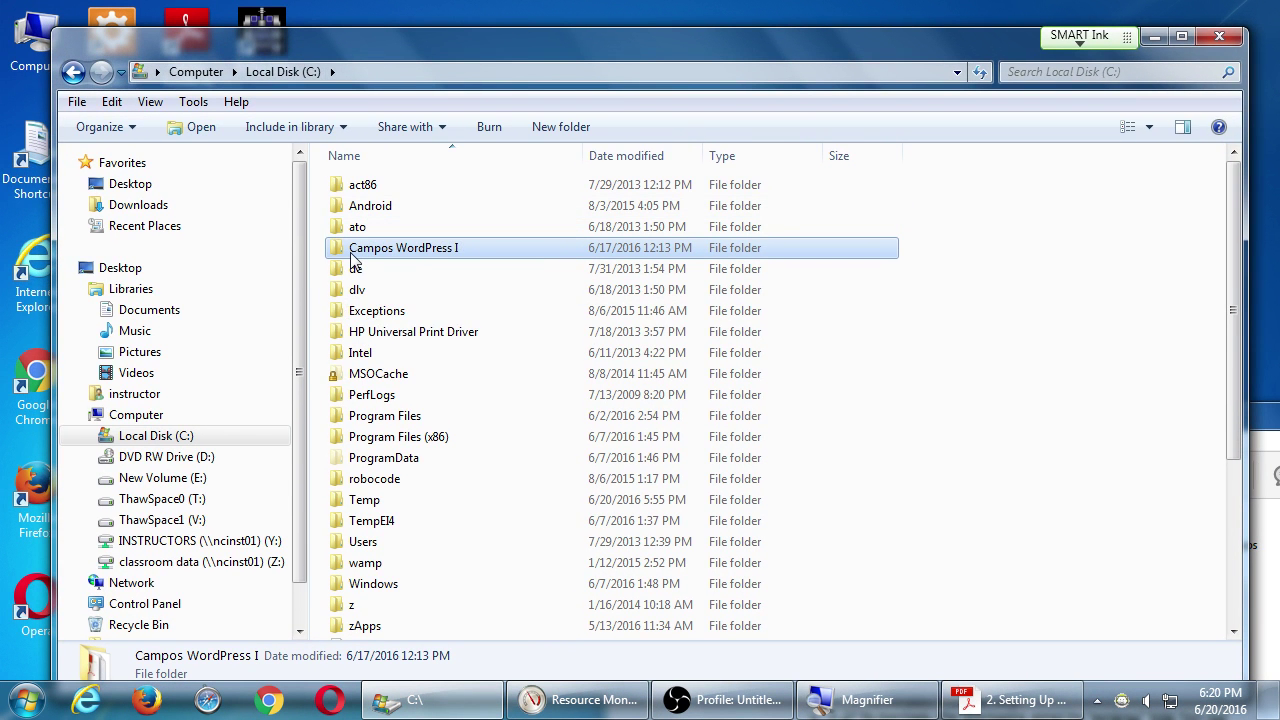
{"action": "mouse_move", "coordinate": [352, 258]}
{"action": "double_click", "coordinate": [390, 256]}
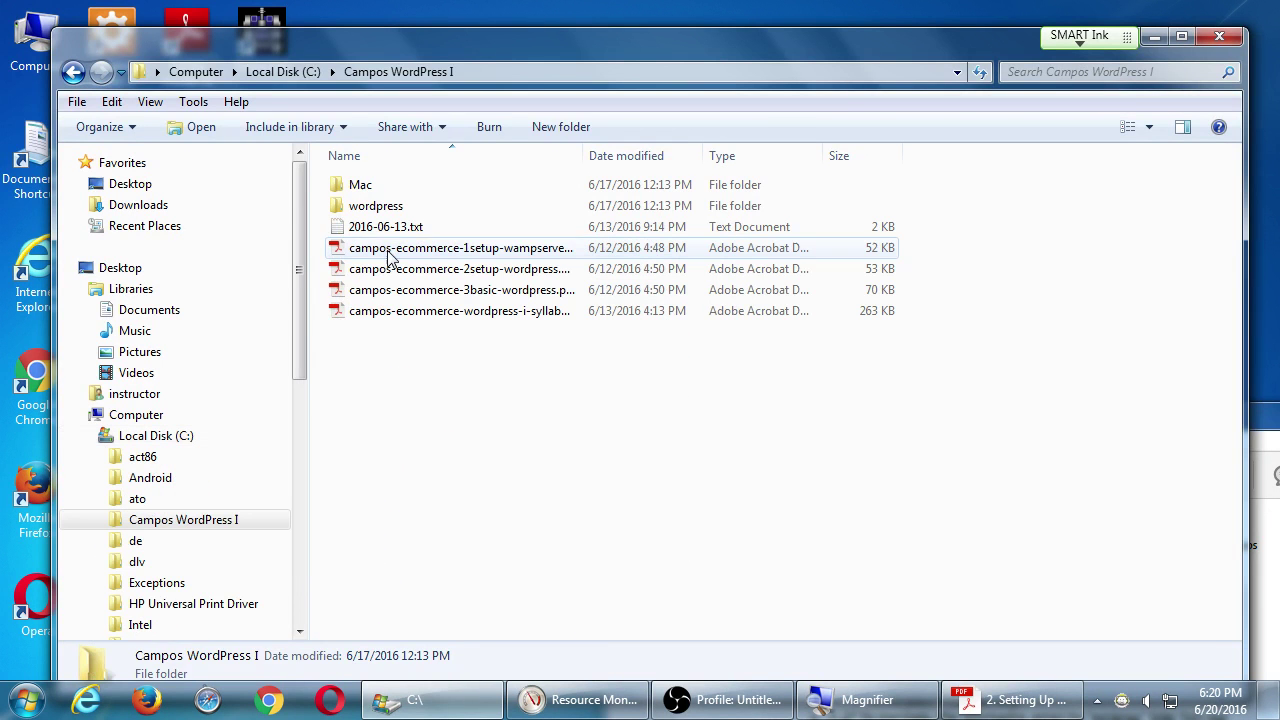
Copy the wordpress folder from Campos WordPress I.
{"action": "left_click", "coordinate": [346, 212]}
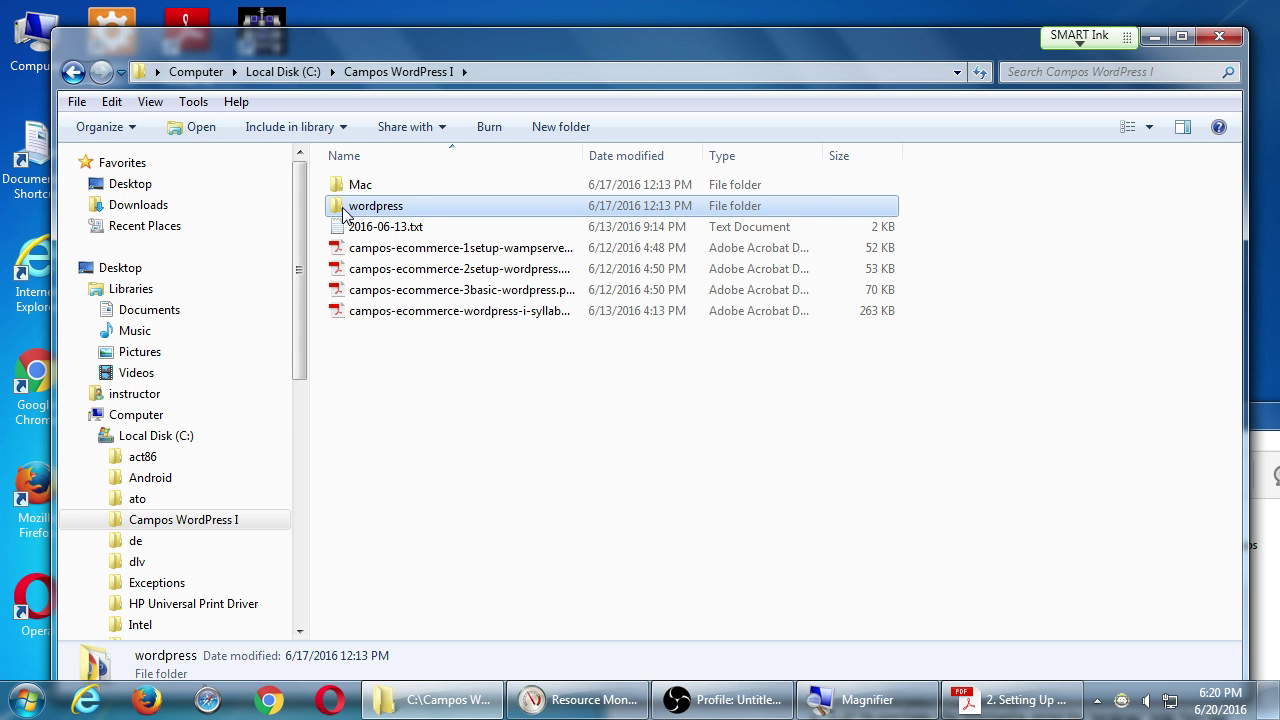
{"action": "double_click", "coordinate": [343, 213]}
{"action": "right_click", "coordinate": [341, 207]}
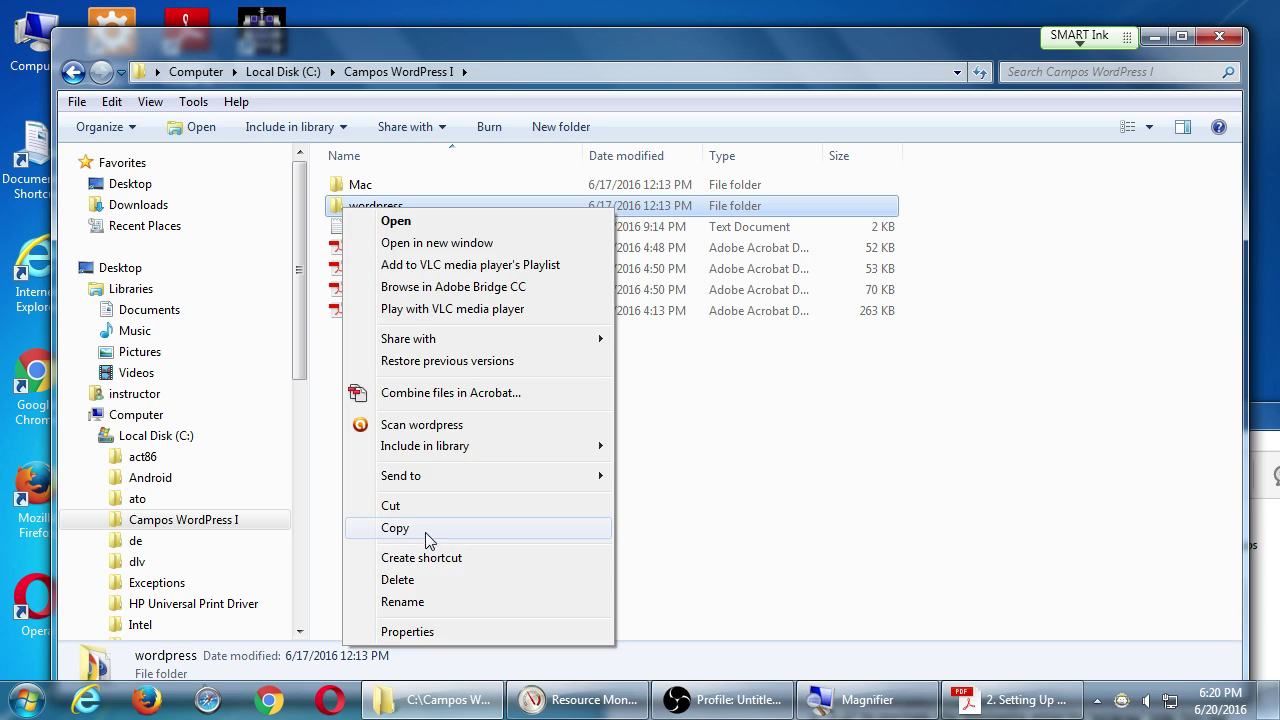
{"action": "left_click", "coordinate": [425, 528]}
Maximize the Acrobat instructions, then return Explorer to Local Disk (C:).
{"action": "left_click", "coordinate": [1264, 428]}
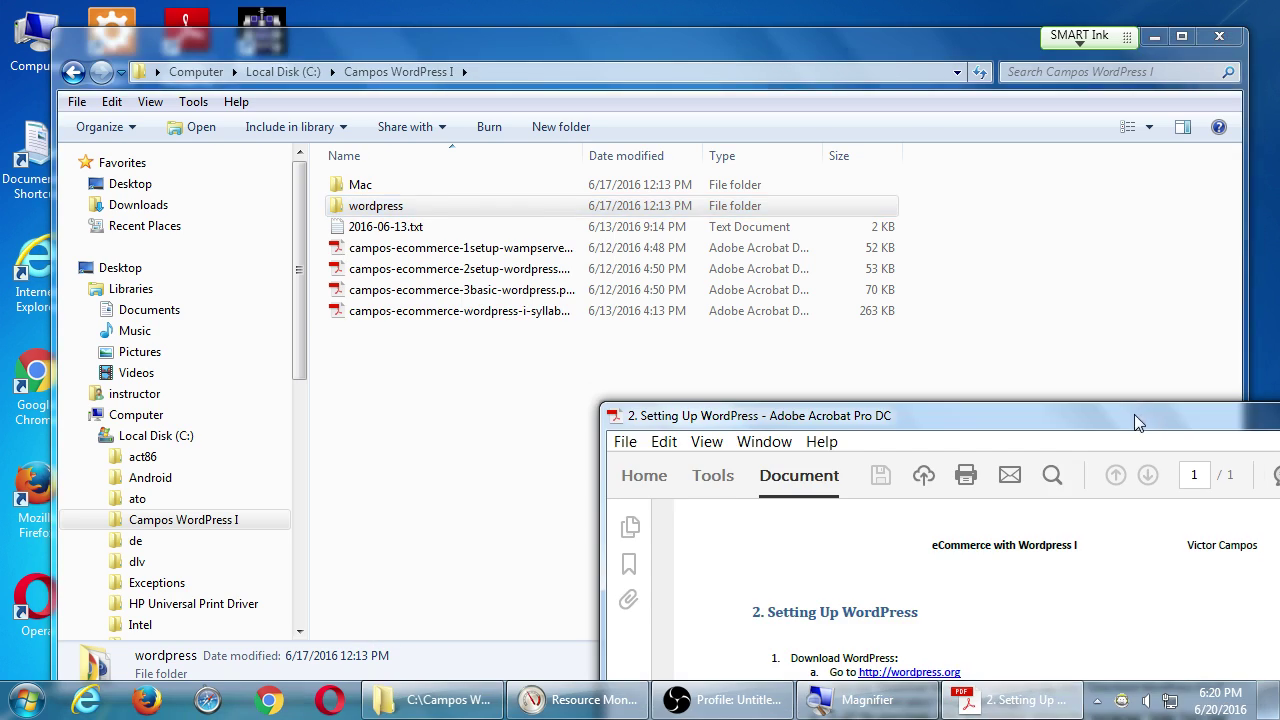
{"action": "double_click", "coordinate": [1136, 422]}
{"action": "key", "text": "super+plus"}
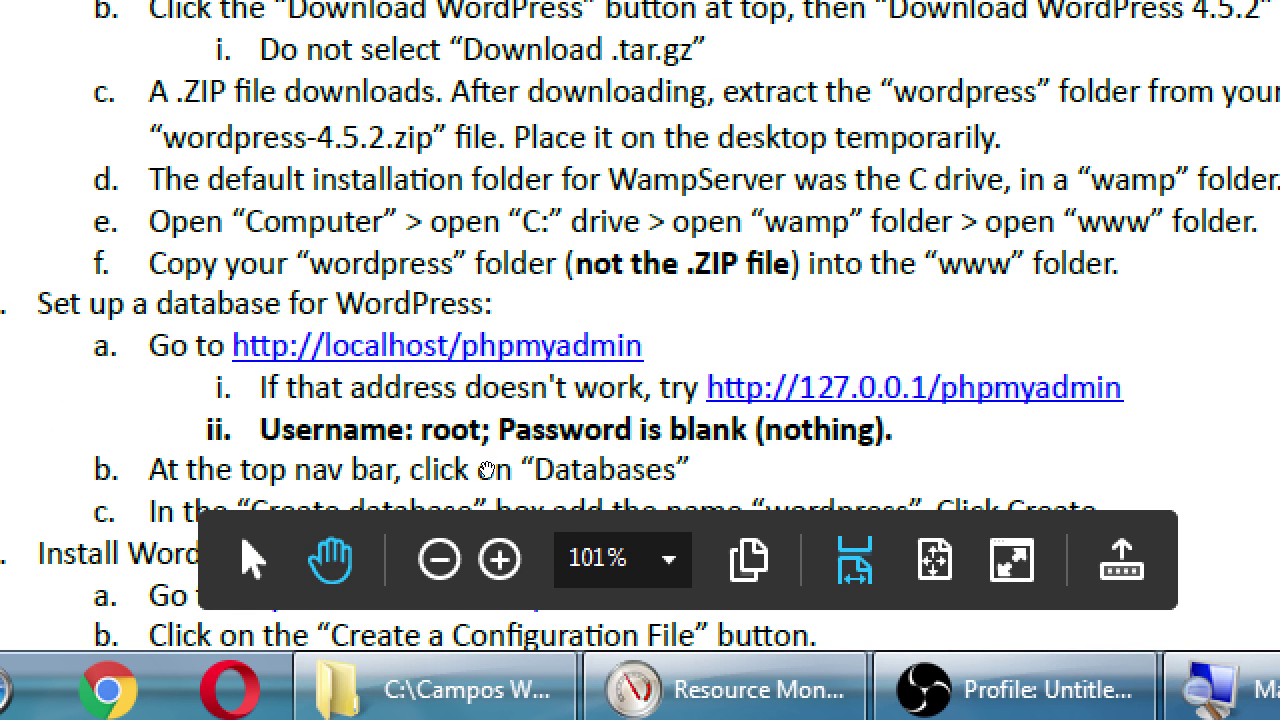
{"action": "key", "text": "alt+Tab"}
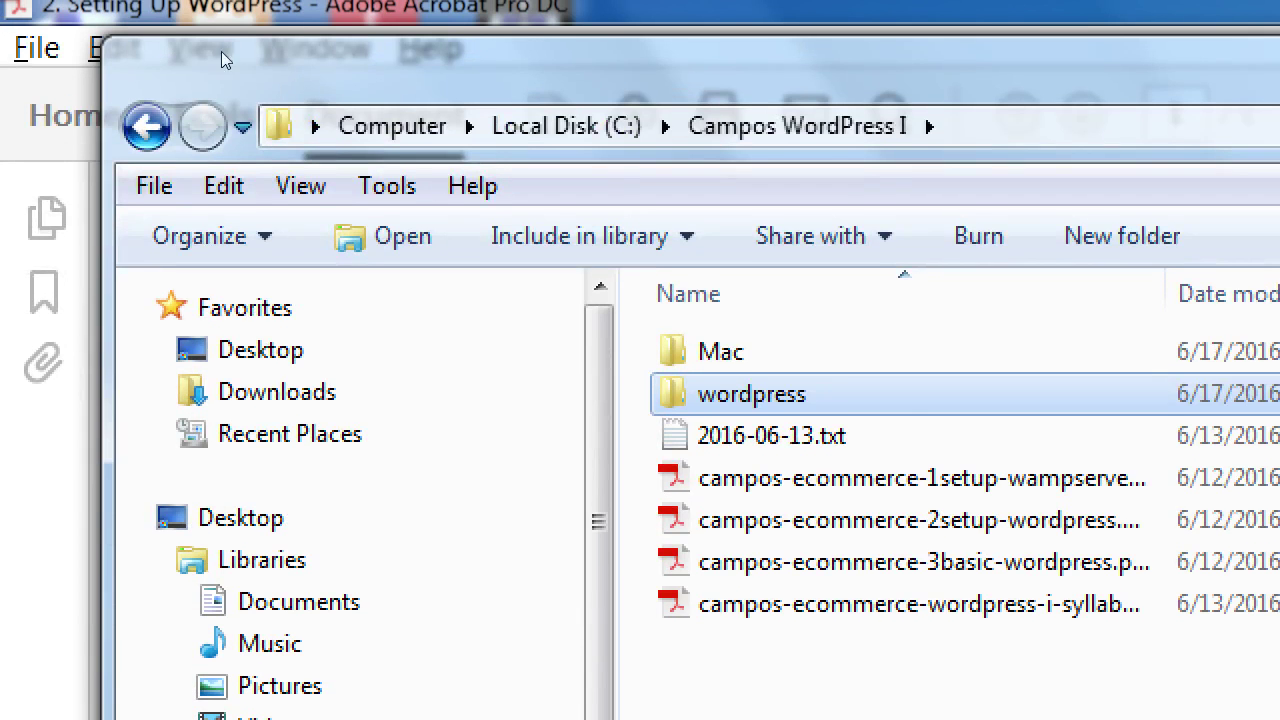
{"action": "key", "text": "alt+Up"}
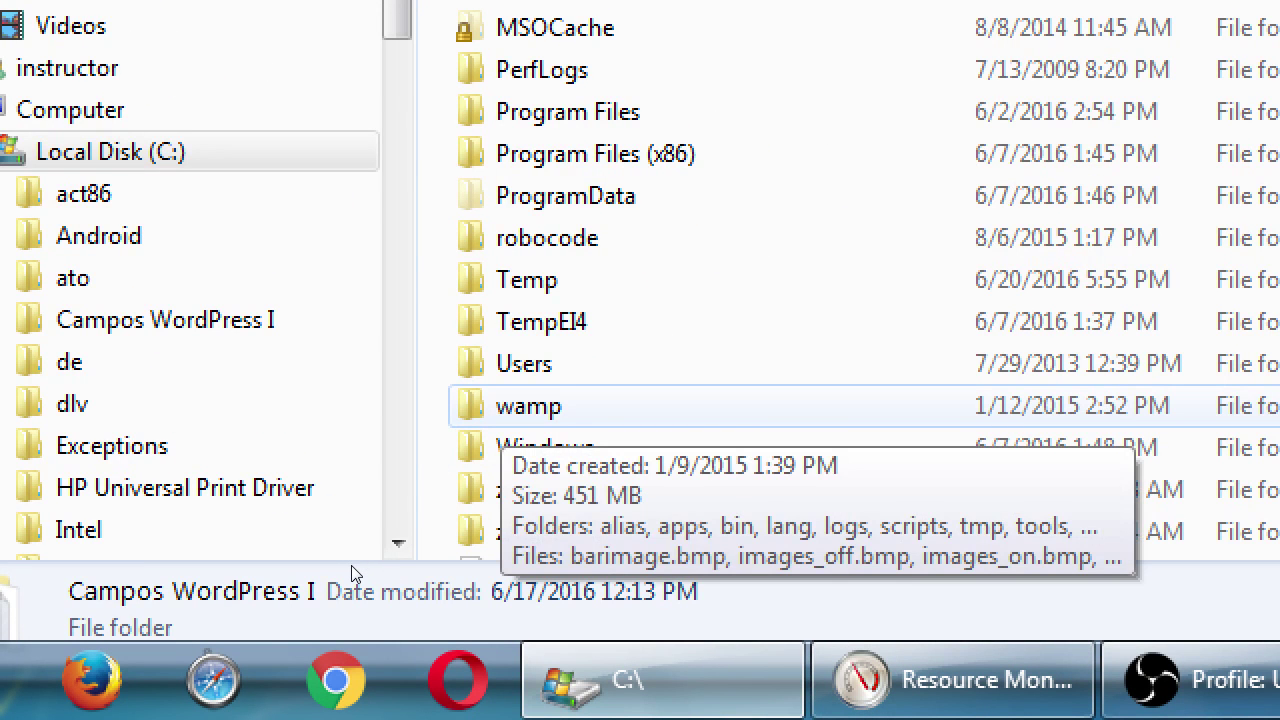
{"action": "key", "text": "Return"}
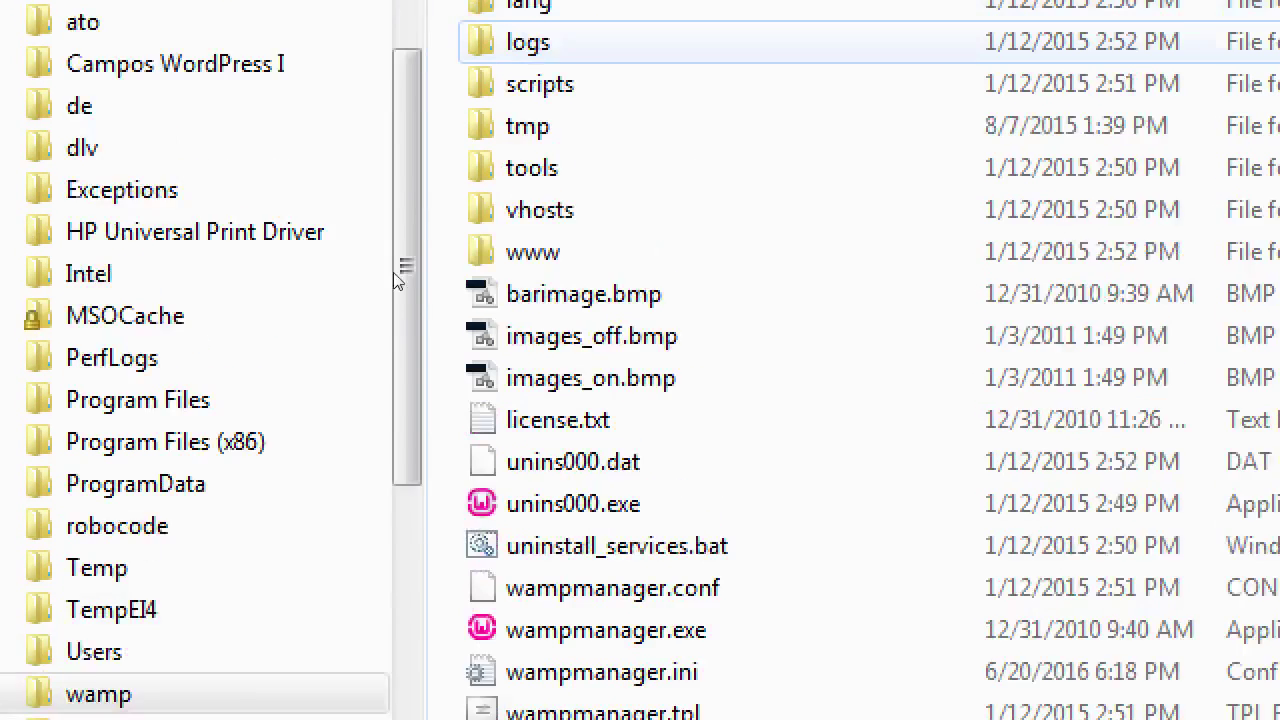
{"action": "key", "text": "Down"}
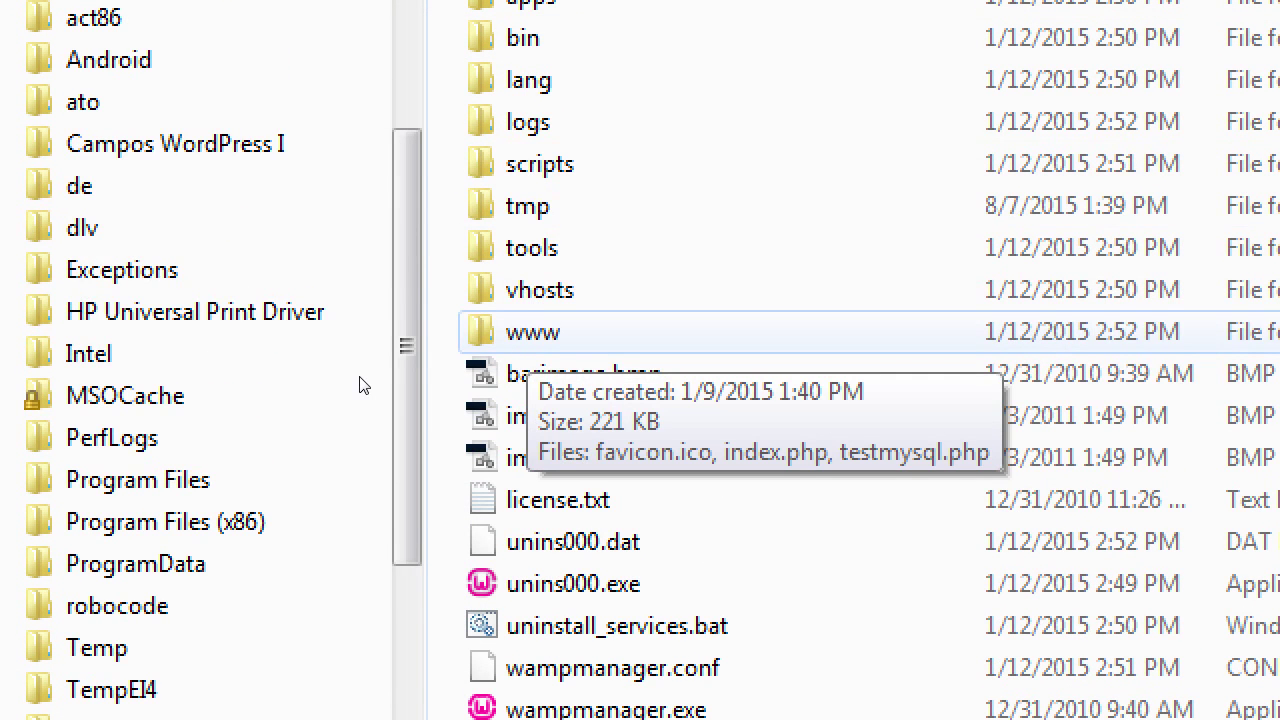
{"action": "key", "text": "Return"}
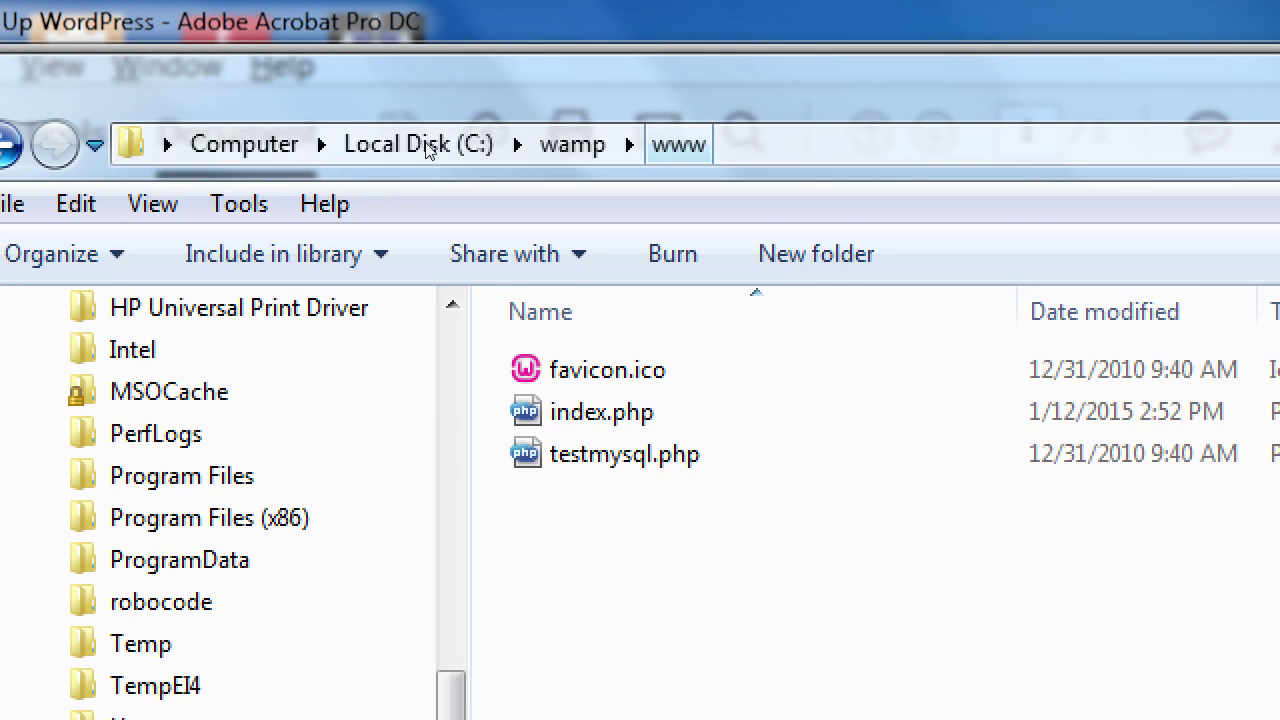
{"action": "key", "text": "Menu"}
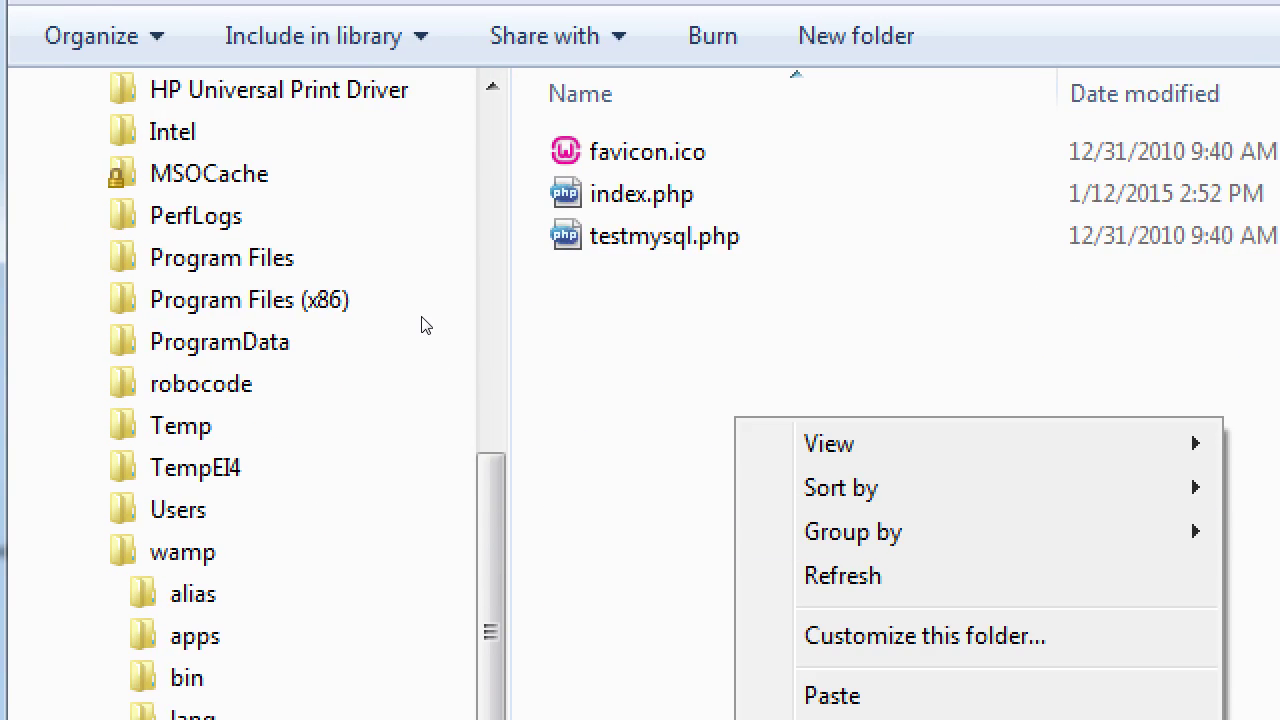
{"action": "key", "text": "Up"}
{"action": "key", "text": "Up"}
{"action": "key", "text": "Up"}
{"action": "key", "text": "Up"}
{"action": "key", "text": "Up"}
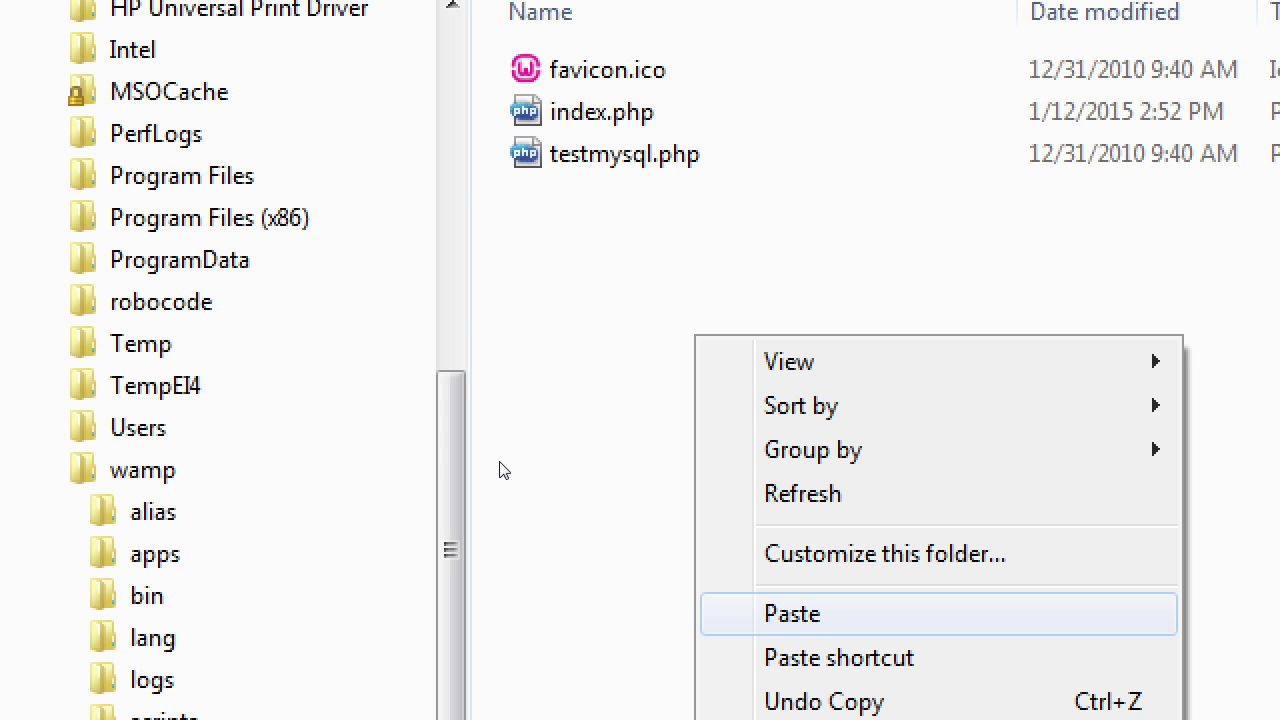
{"action": "left_click", "coordinate": [829, 612]}
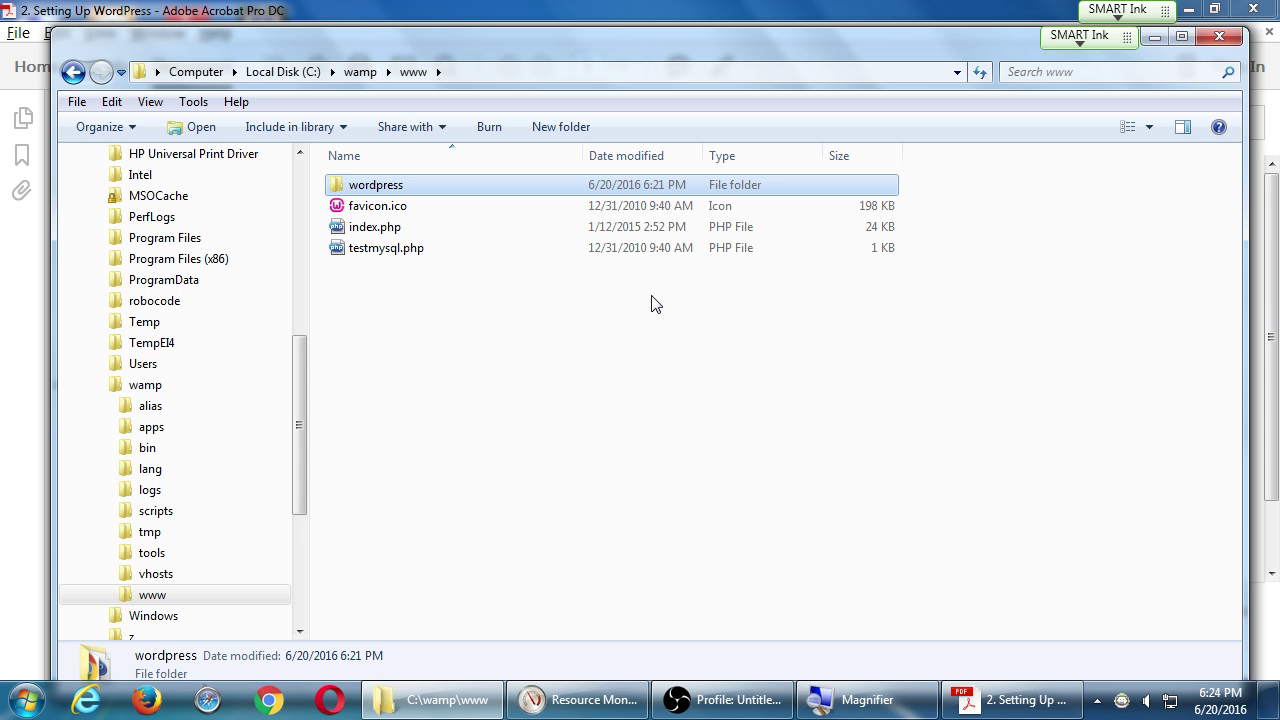
After the copy finishes, bring the instructions PDF forward and scroll to the install steps.
{"action": "left_click", "coordinate": [975, 698]}
{"action": "scroll", "coordinate": [900, 594], "scroll_direction": "down", "scroll_amount": 4}
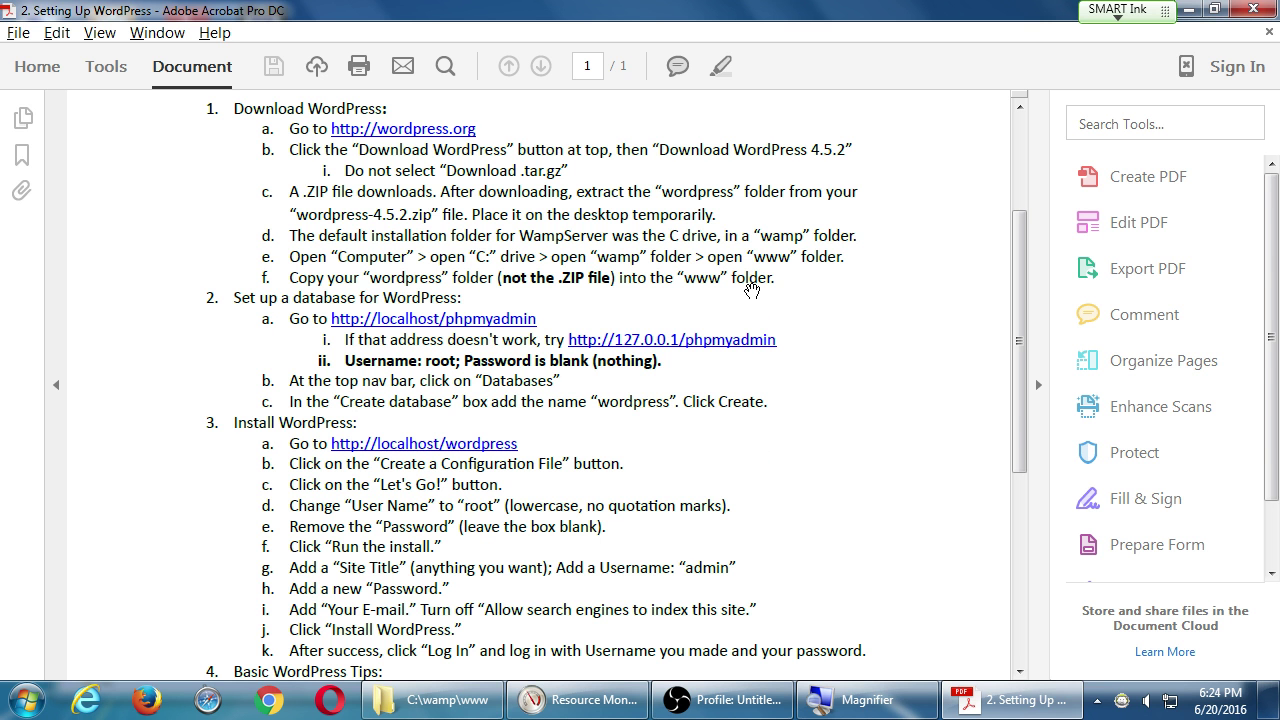
Switch from Acrobat to Chrome showing the sdce.edu home page.
{"action": "key", "text": "alt+Tab"}
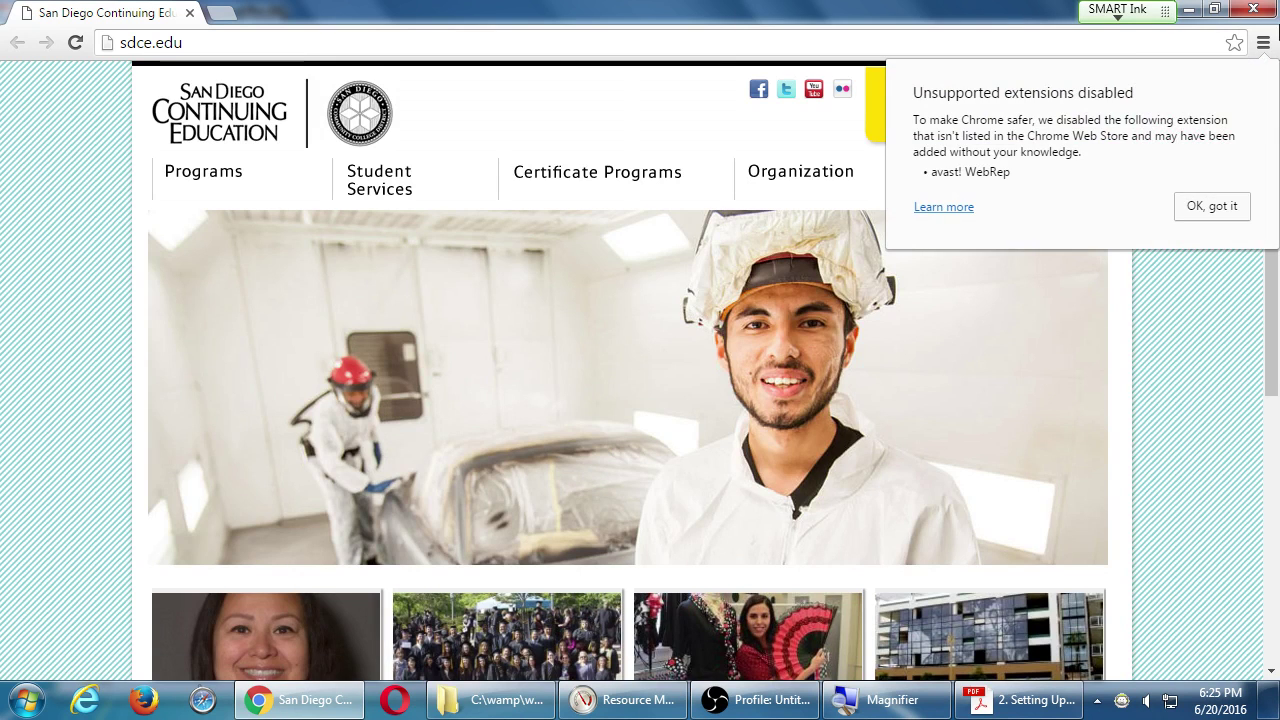
{"action": "left_click_drag", "start_coordinate": [423, 14], "coordinate": [680, 350]}
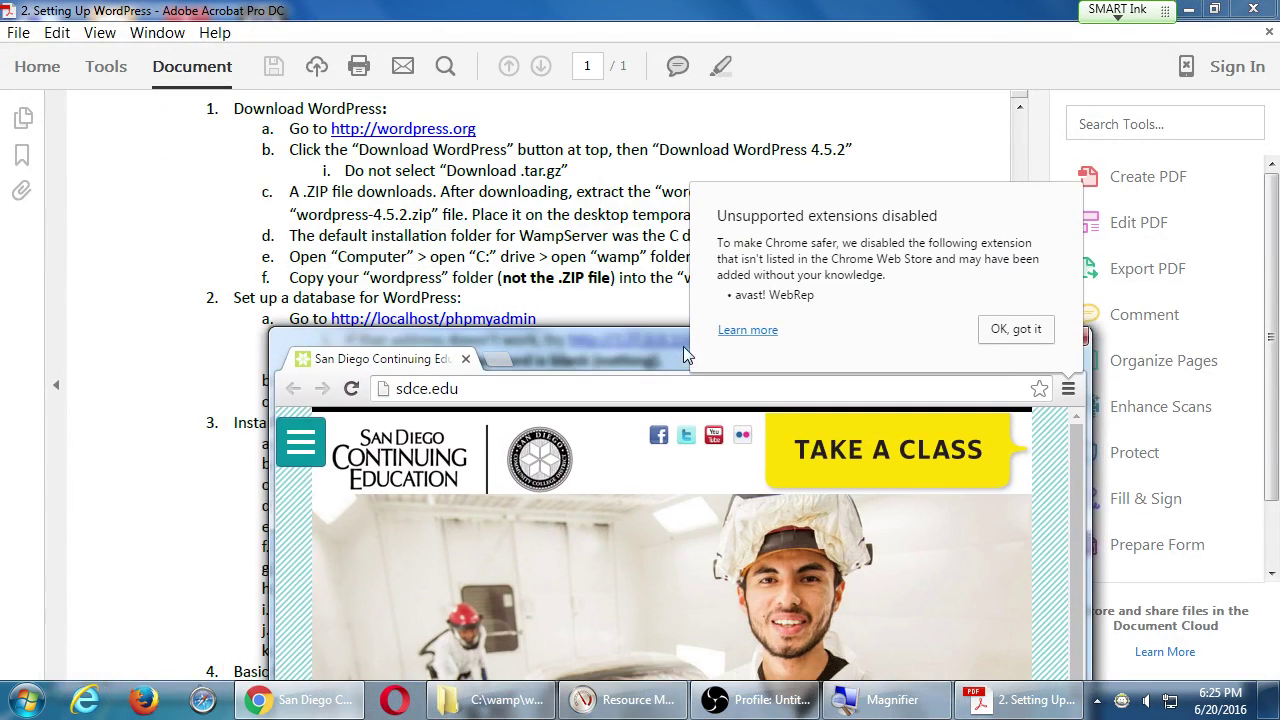
{"action": "left_click", "coordinate": [1014, 331]}
{"action": "left_click", "coordinate": [598, 389]}
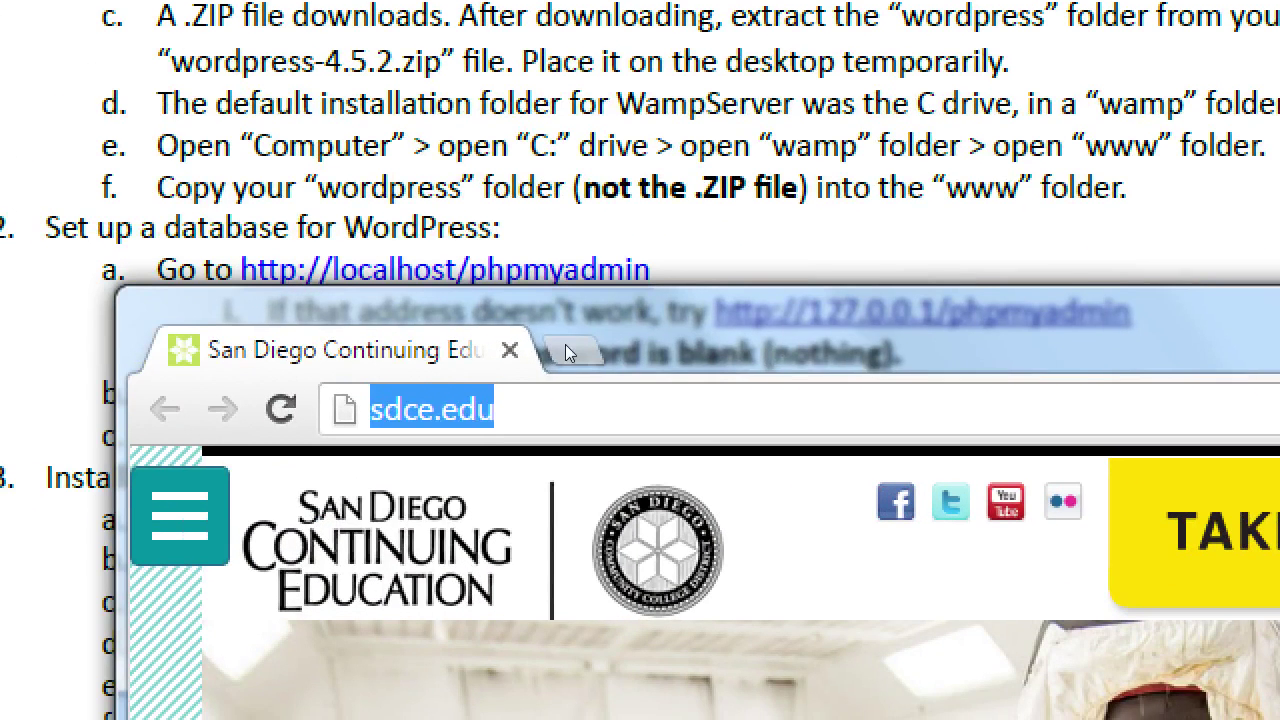
{"action": "left_click_drag", "start_coordinate": [390, 356], "coordinate": [394, 372]}
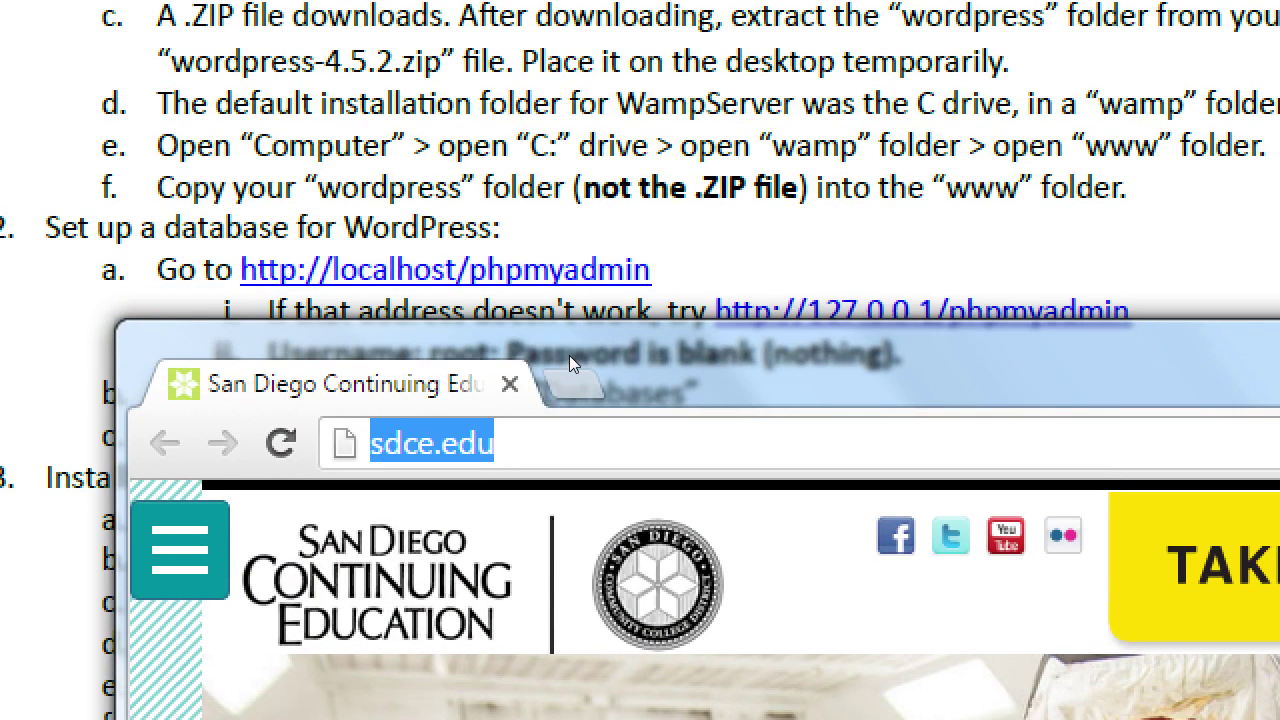
{"action": "type", "text": "http://"}
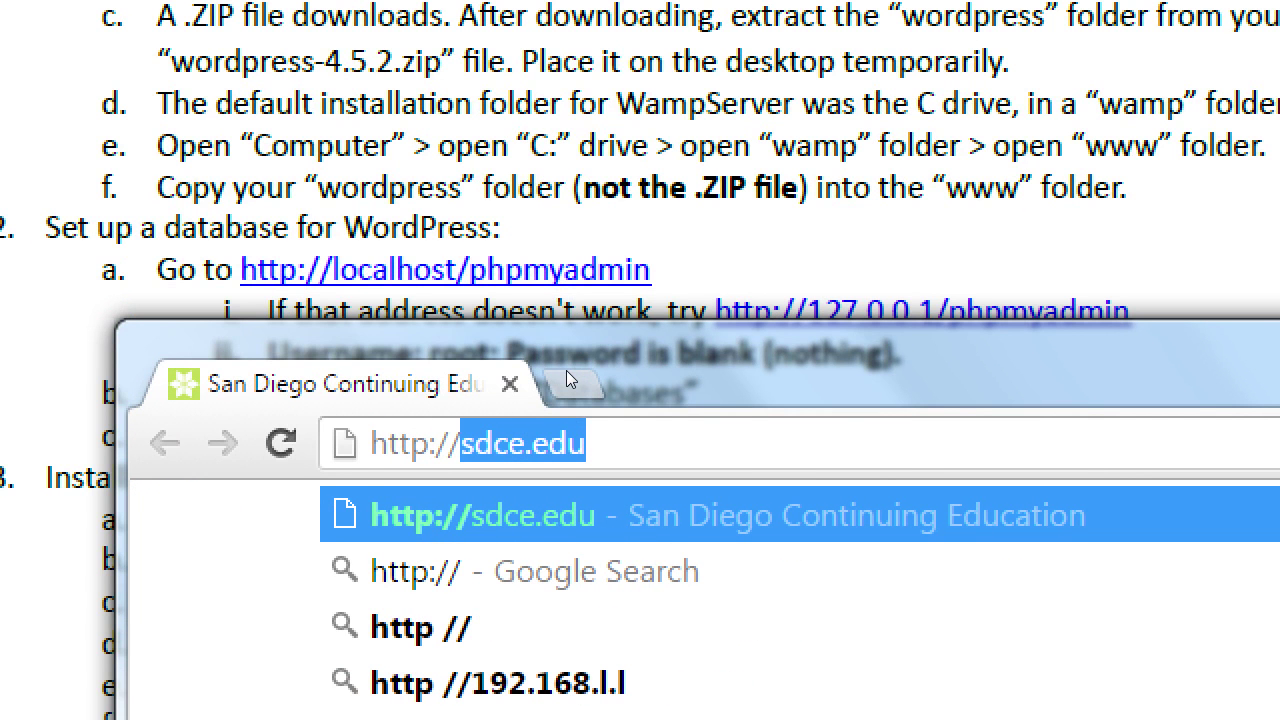
{"action": "type", "text": "localhos"}
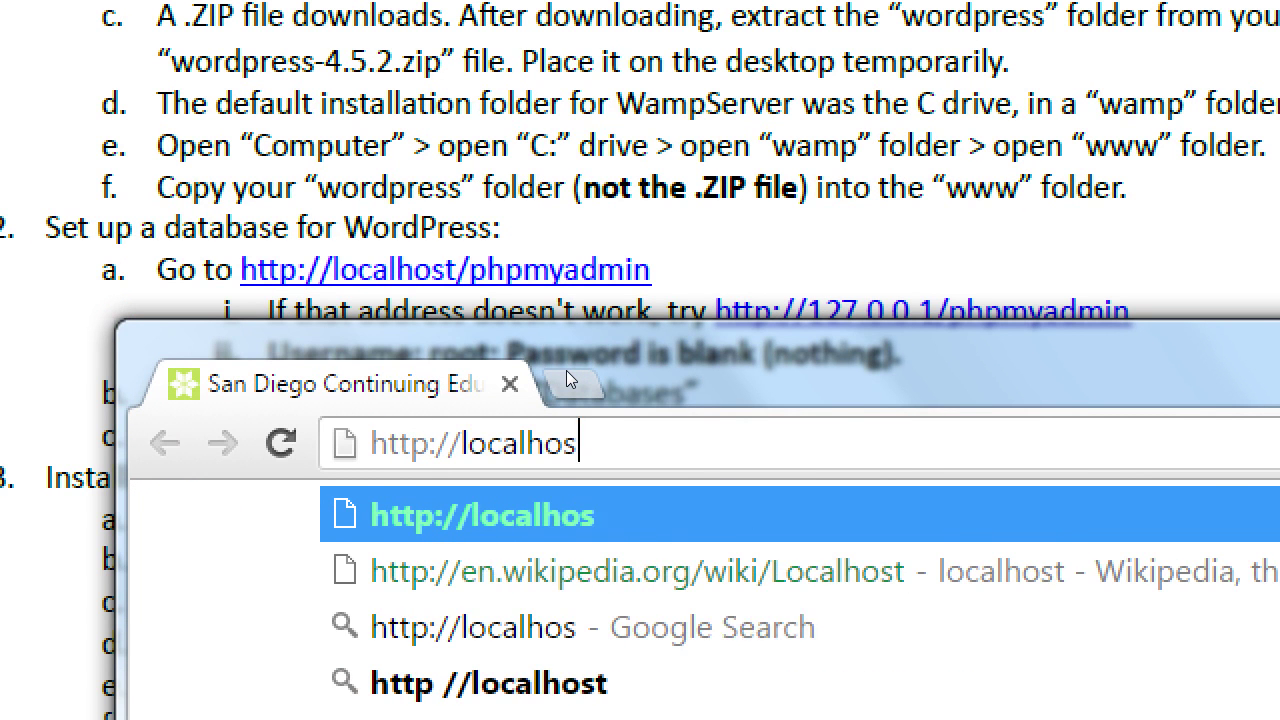
{"action": "type", "text": "t/php"}
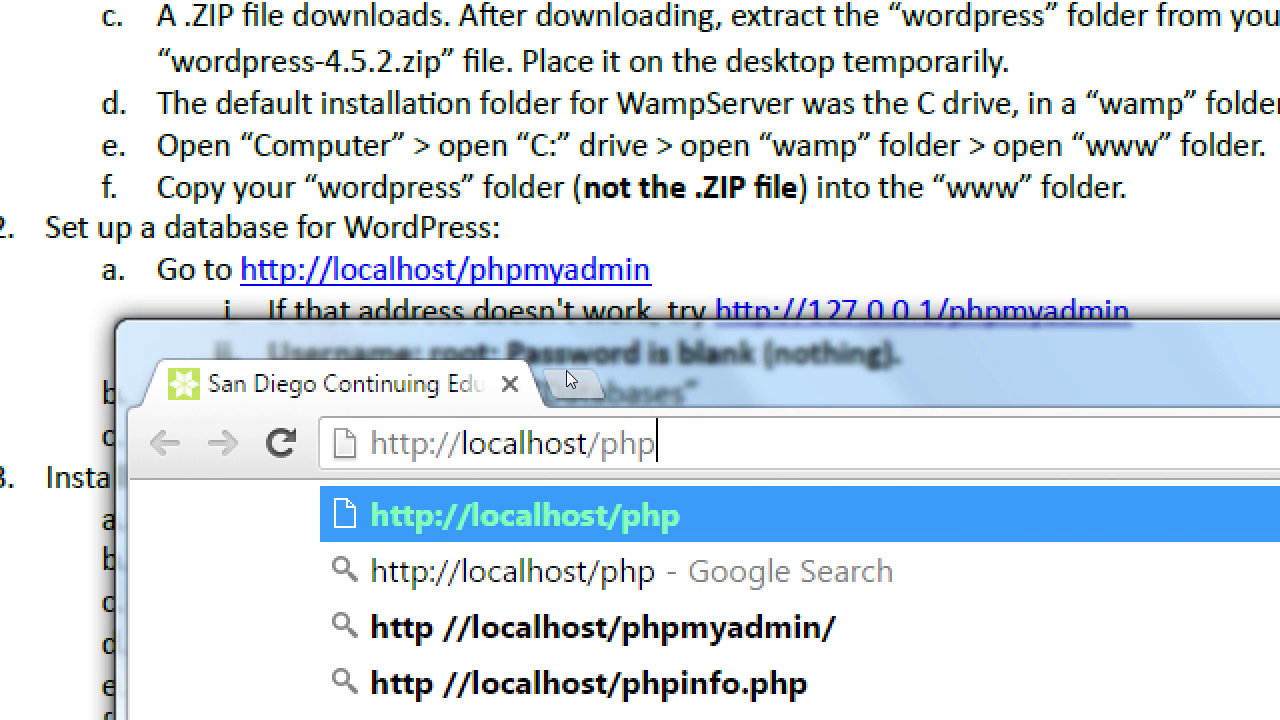
{"action": "type", "text": "myadmin"}
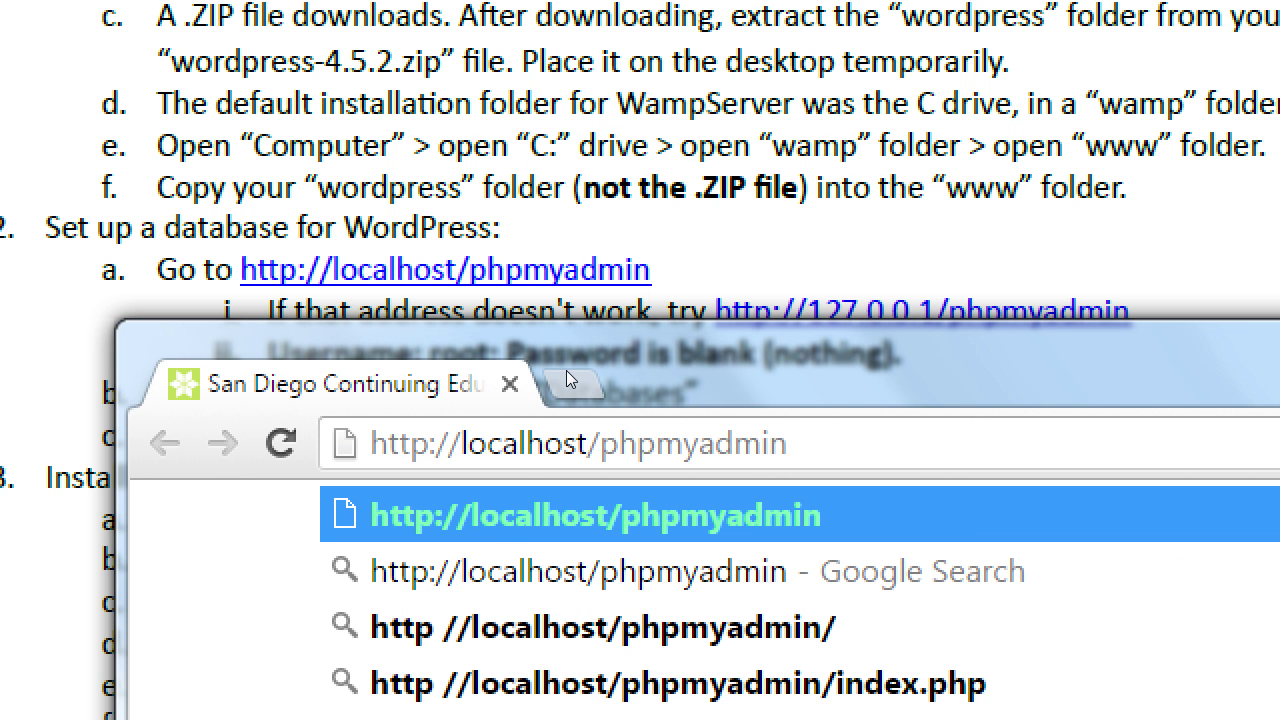
{"action": "key", "text": "Escape"}
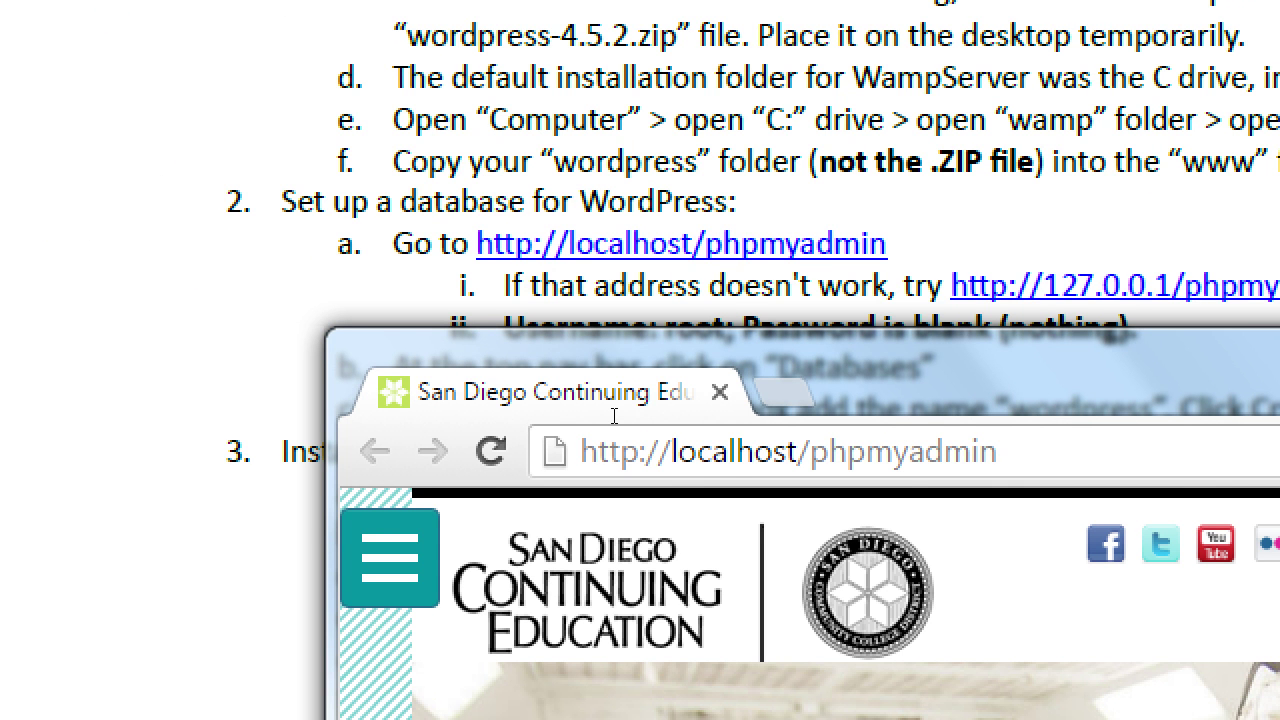
{"action": "key", "text": "Return"}
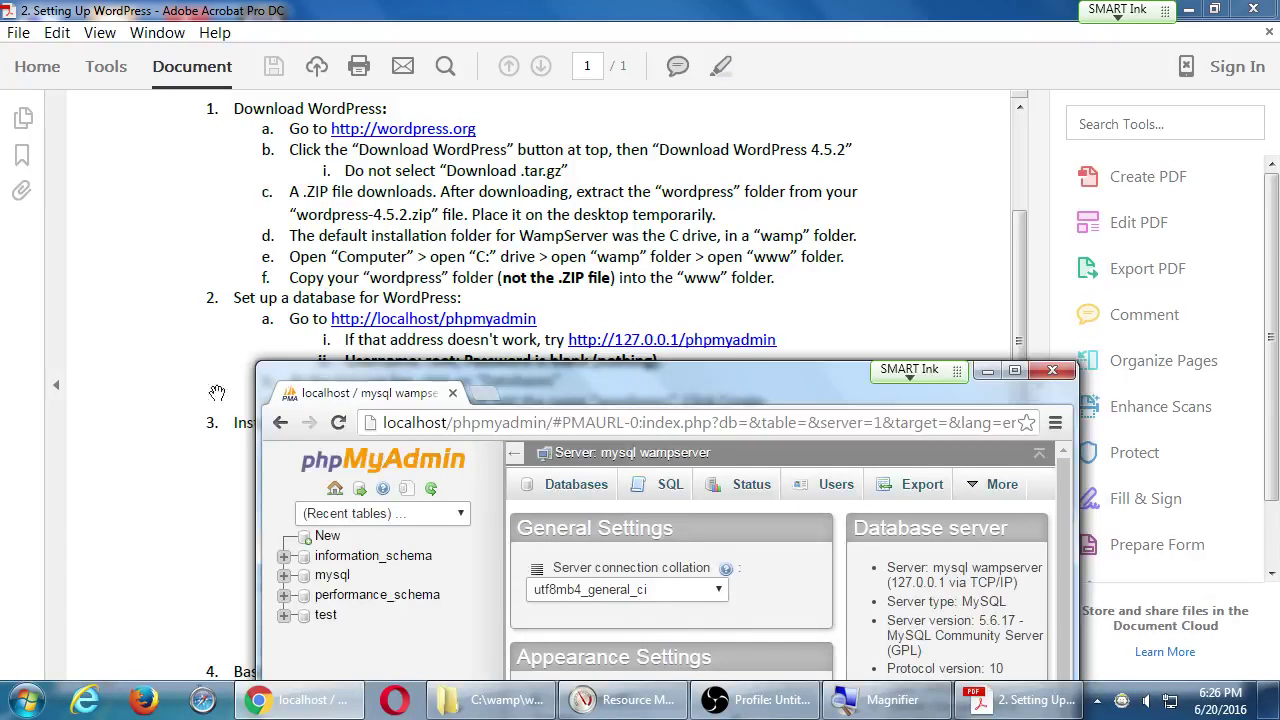
Bring the Acrobat instructions back in front of the loaded phpMyAdmin page.
{"action": "left_click", "coordinate": [164, 194]}
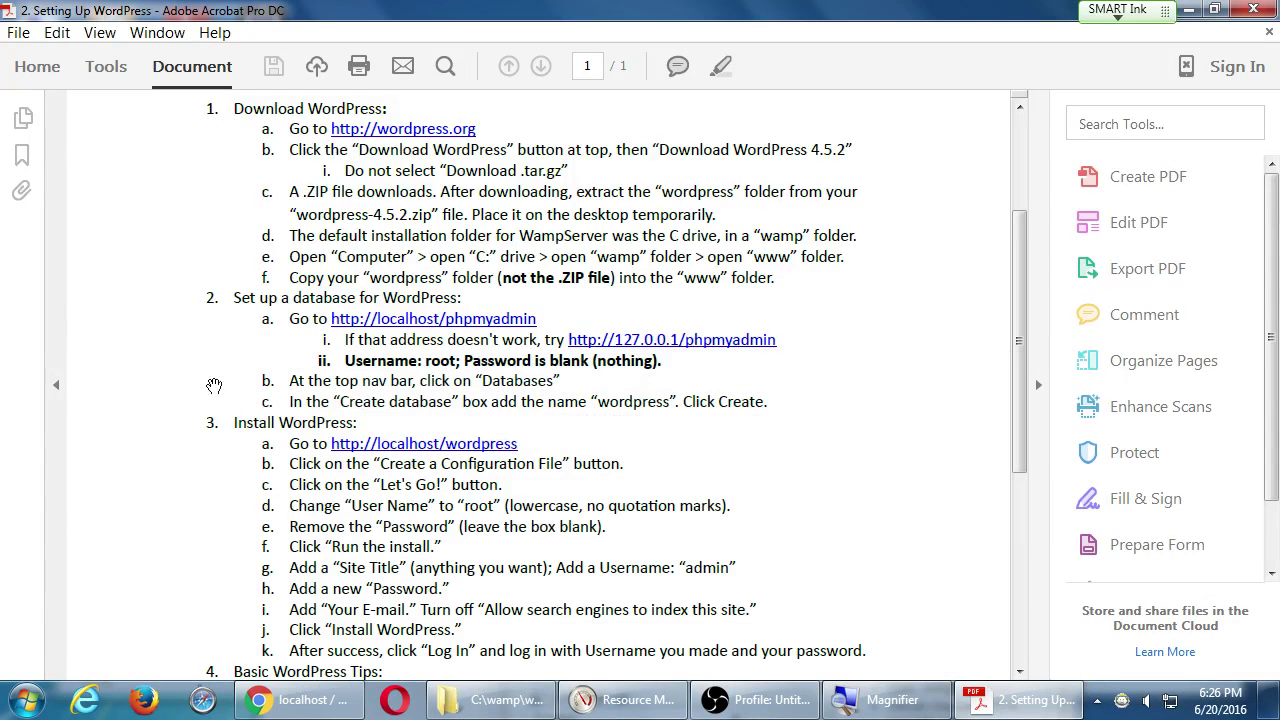
Create a database named 'wordpress' in phpMyAdmin and maximize the browser window.
{"action": "scroll", "coordinate": [258, 395], "scroll_direction": "down", "scroll_amount": 3}
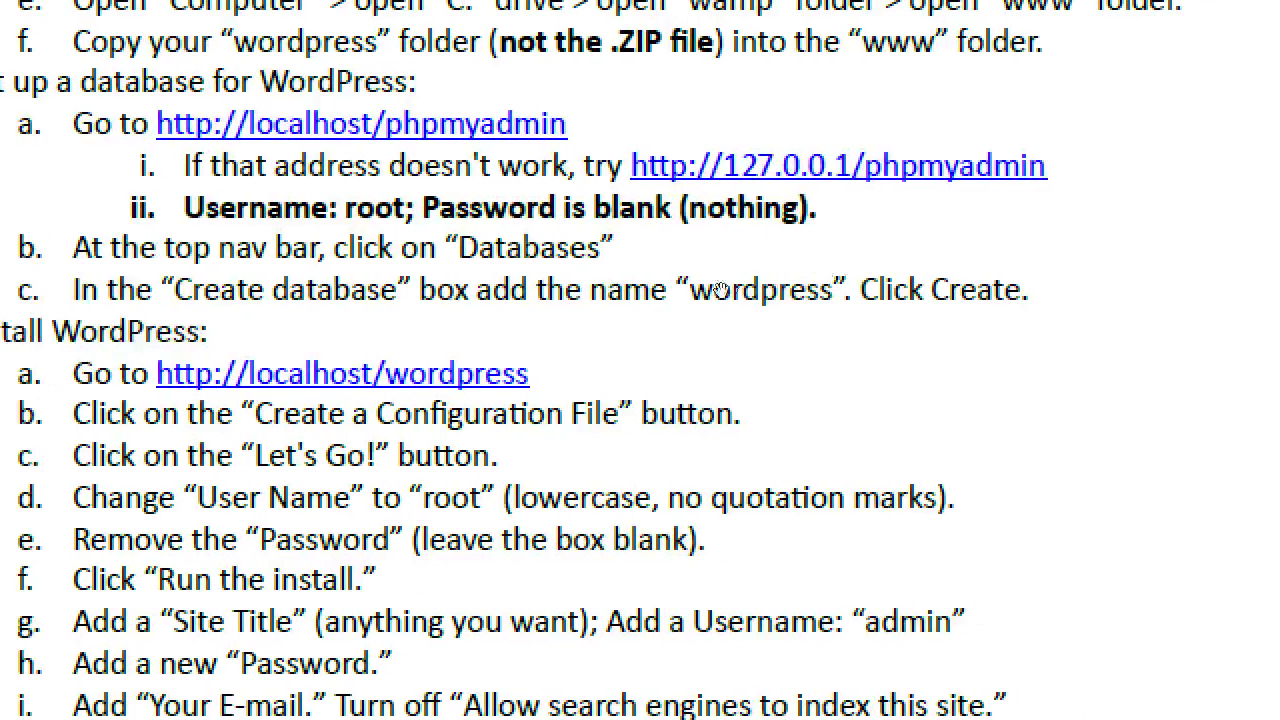
{"action": "key", "text": "alt+Tab"}
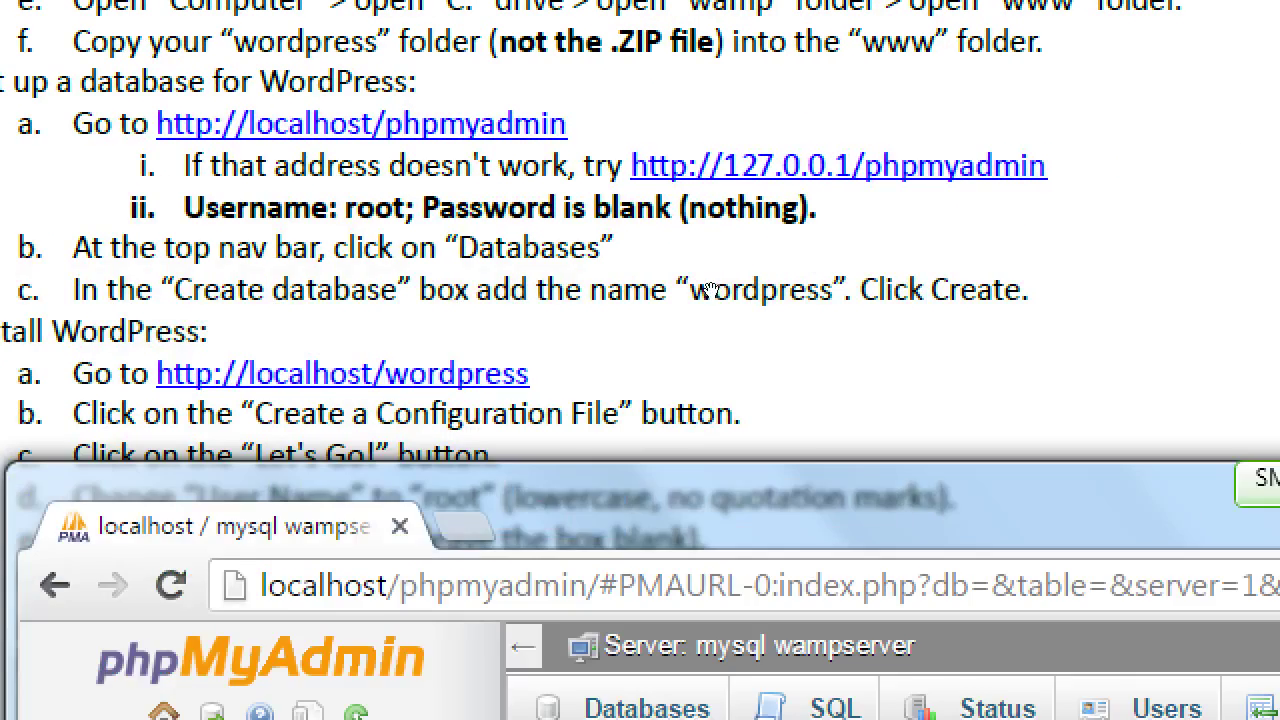
{"action": "left_click_drag", "start_coordinate": [519, 505], "coordinate": [580, 209]}
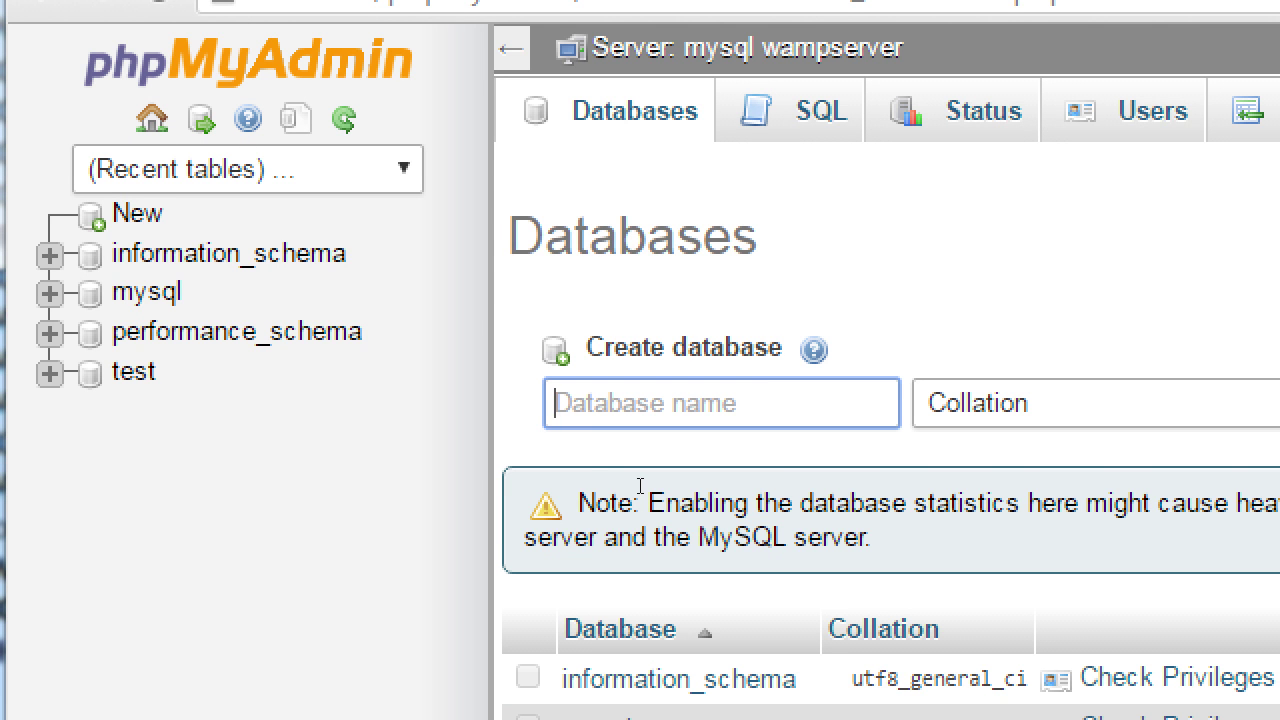
{"action": "type", "text": "wordpress"}
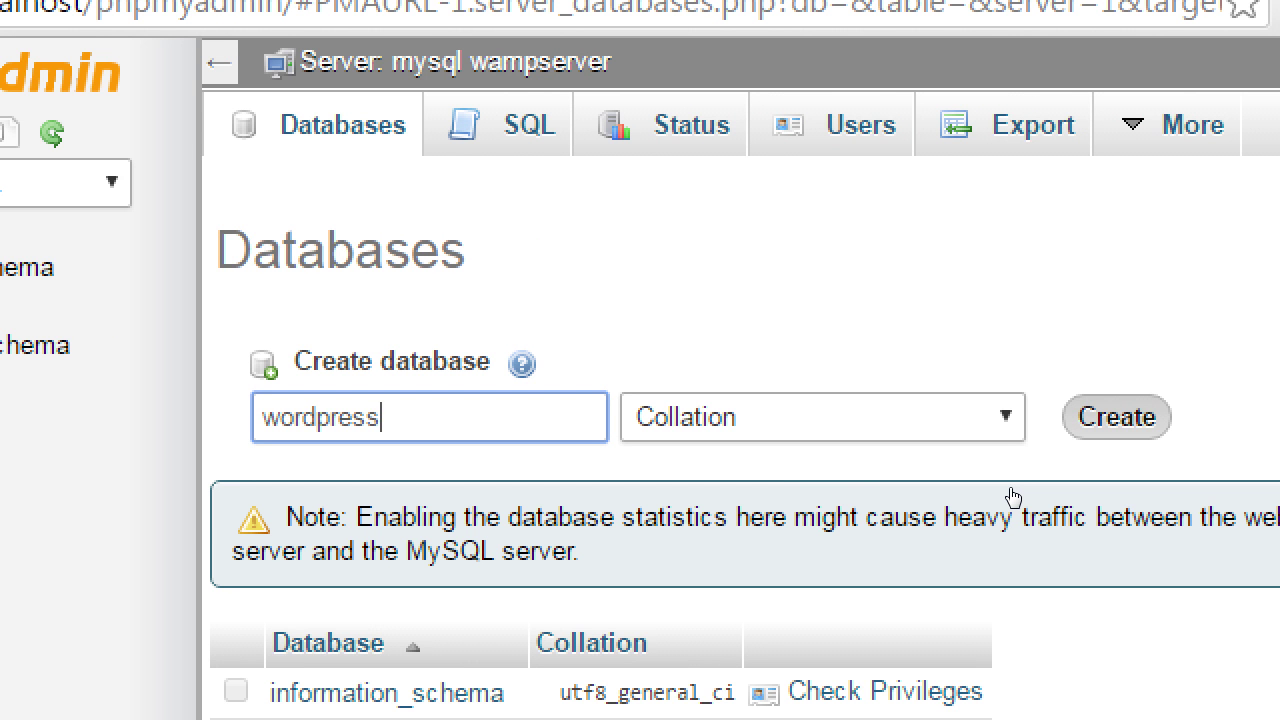
{"action": "key", "text": "Return"}
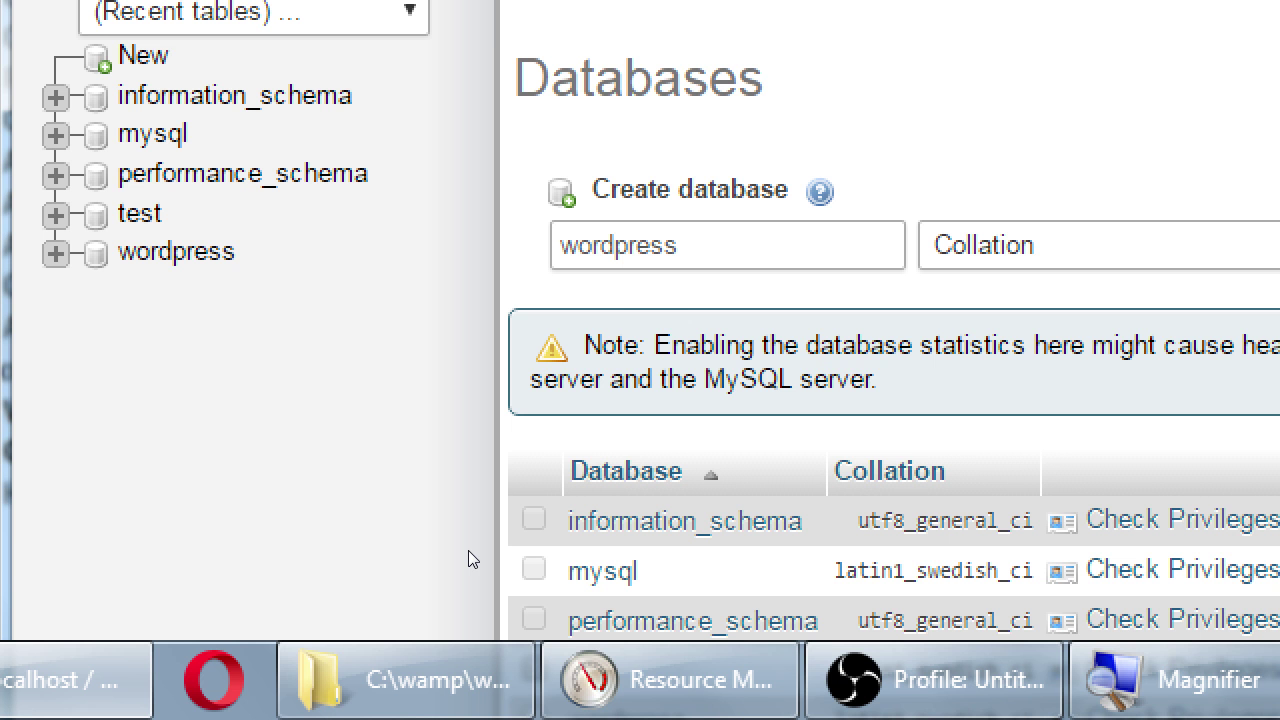
{"action": "key", "text": "super+Up"}
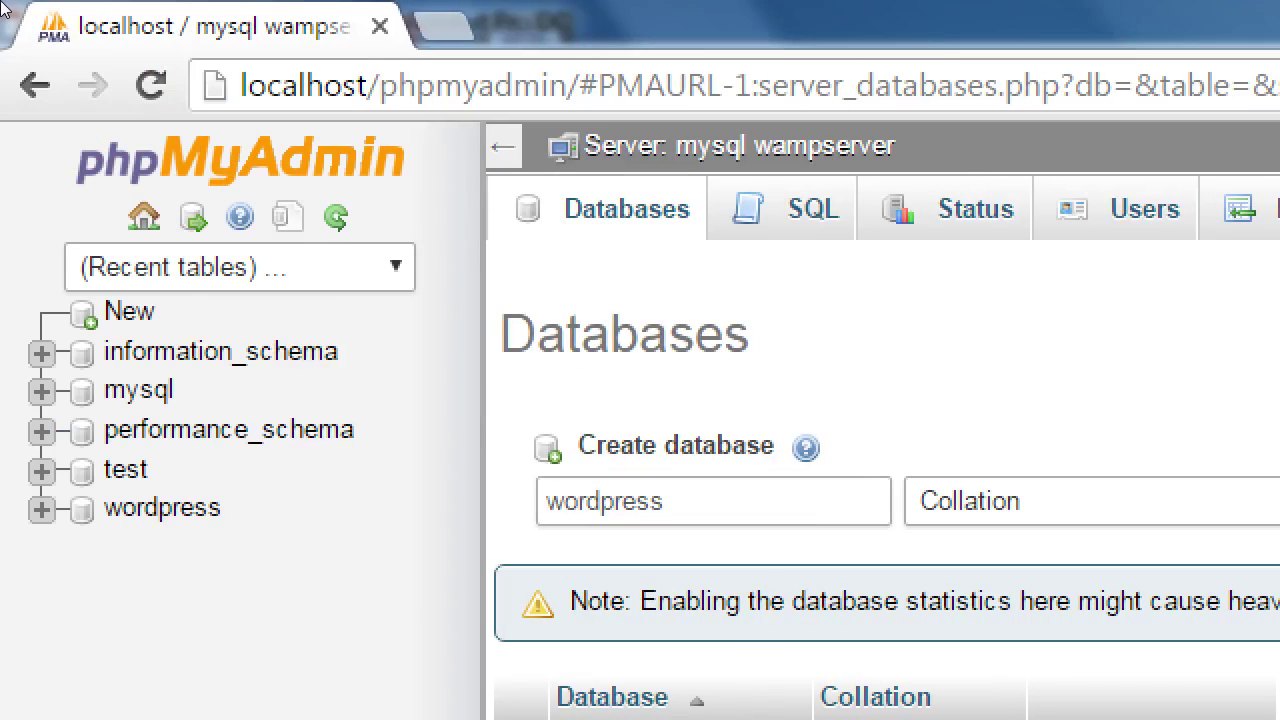
{"action": "left_click", "coordinate": [216, 52]}
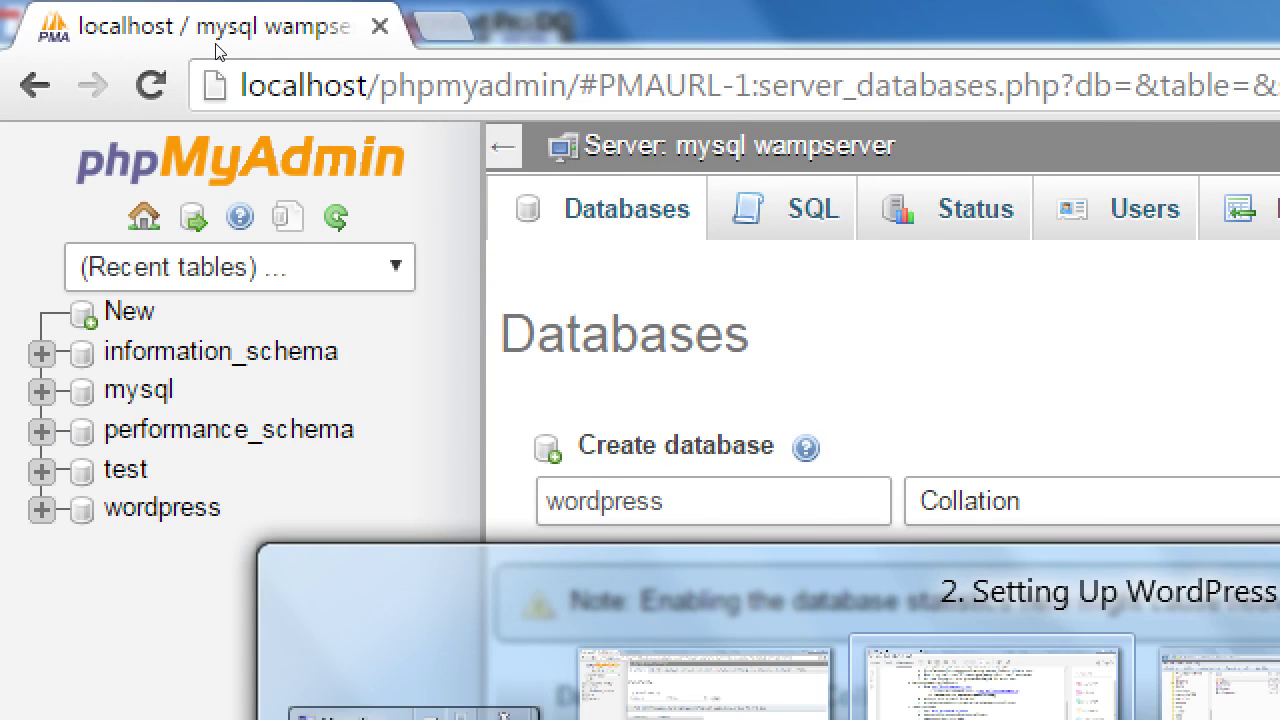
{"action": "key", "text": "alt+Tab"}
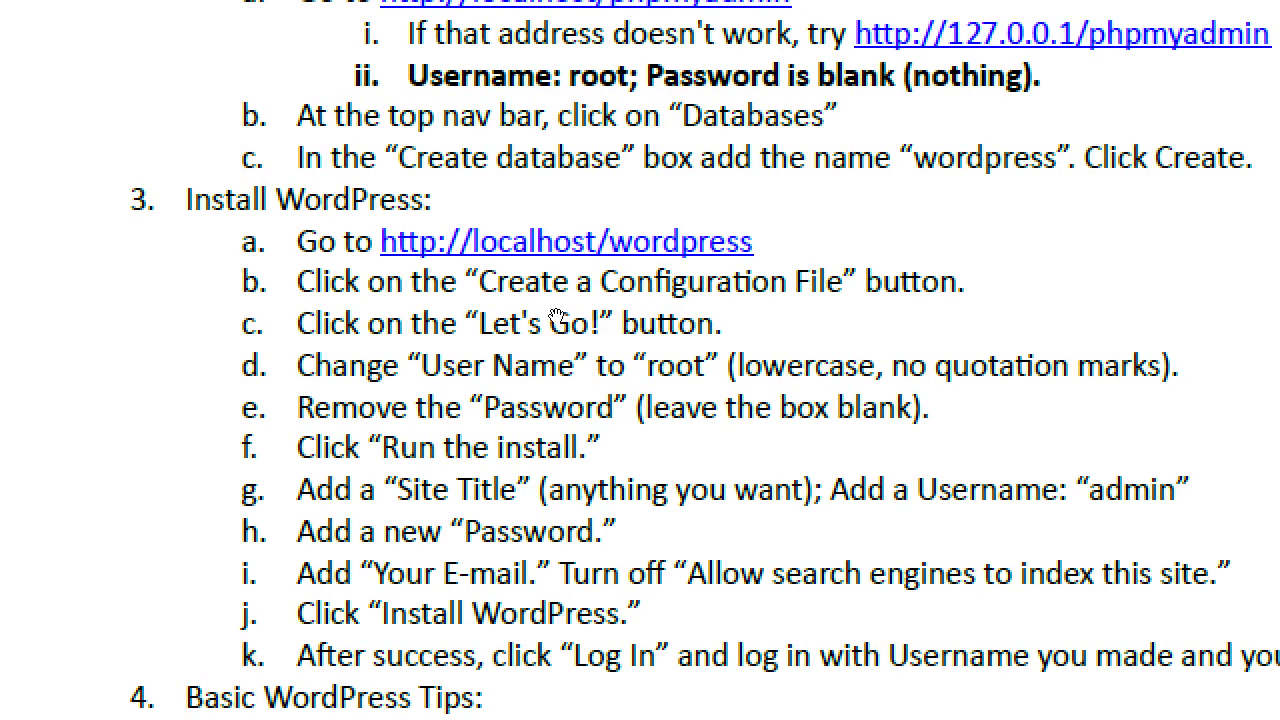
{"action": "key", "text": "alt+Tab"}
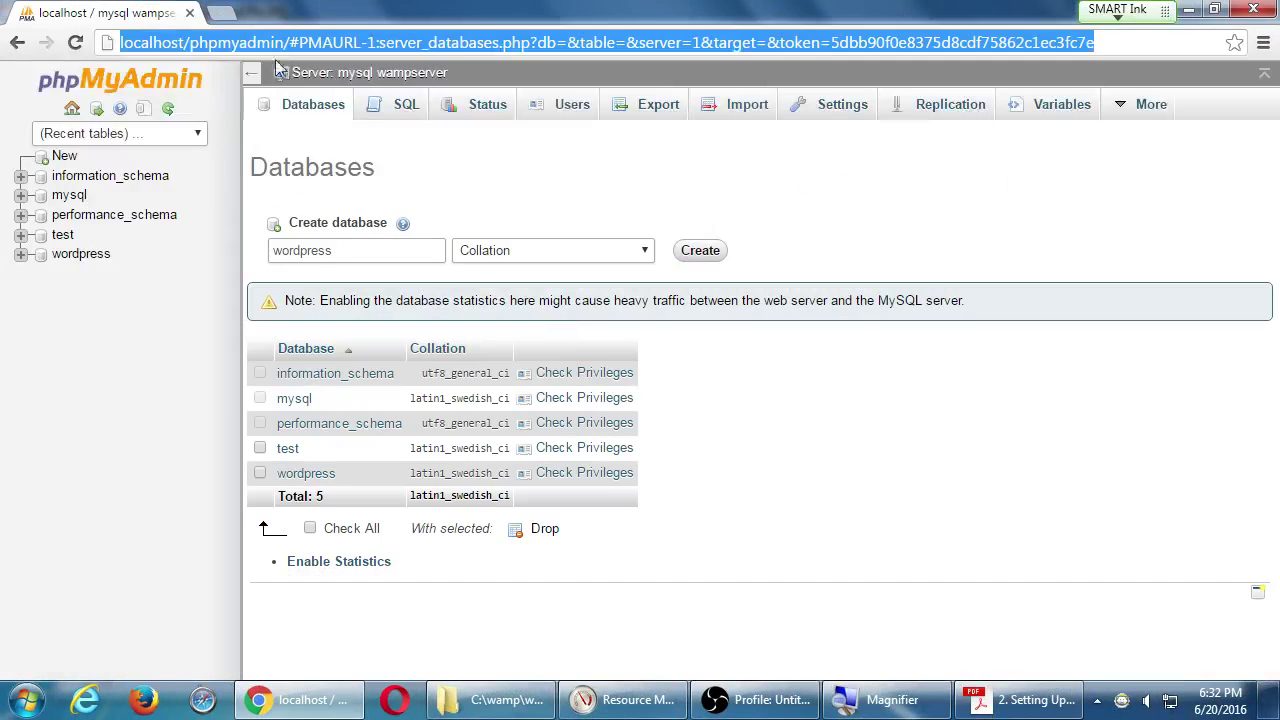
{"action": "type", "text": "http"}
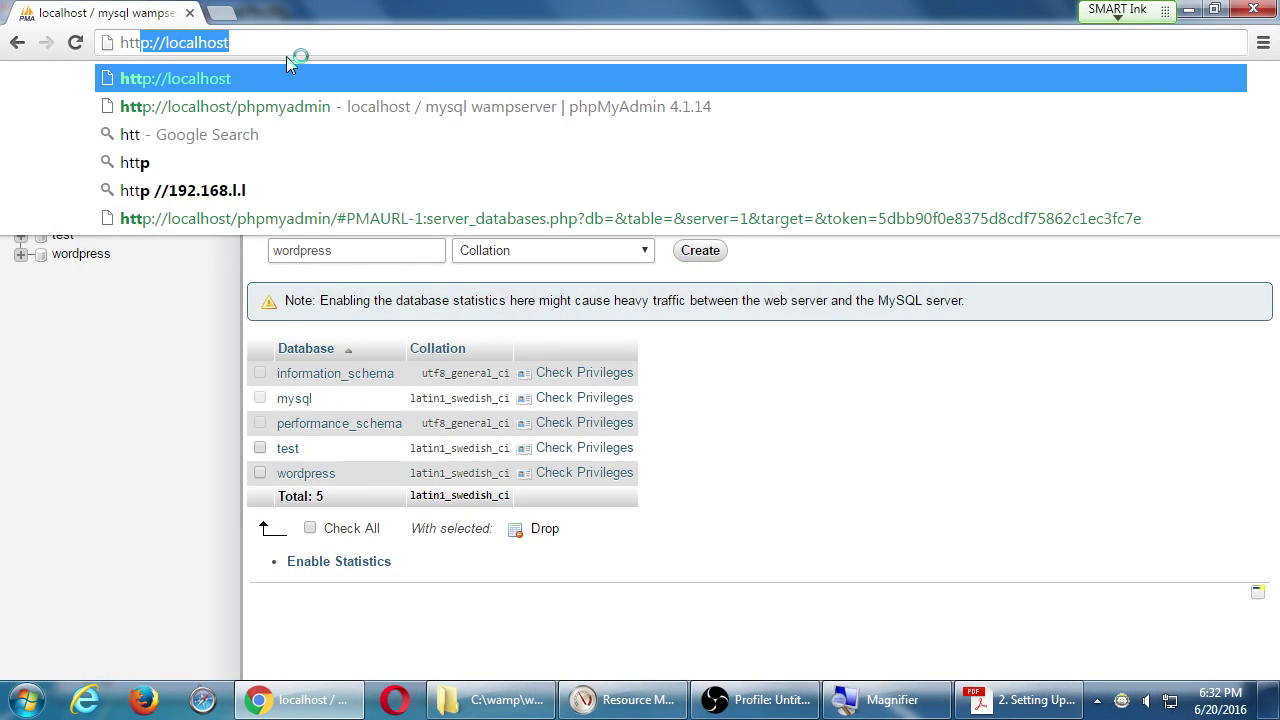
{"action": "type", "text": "://l"}
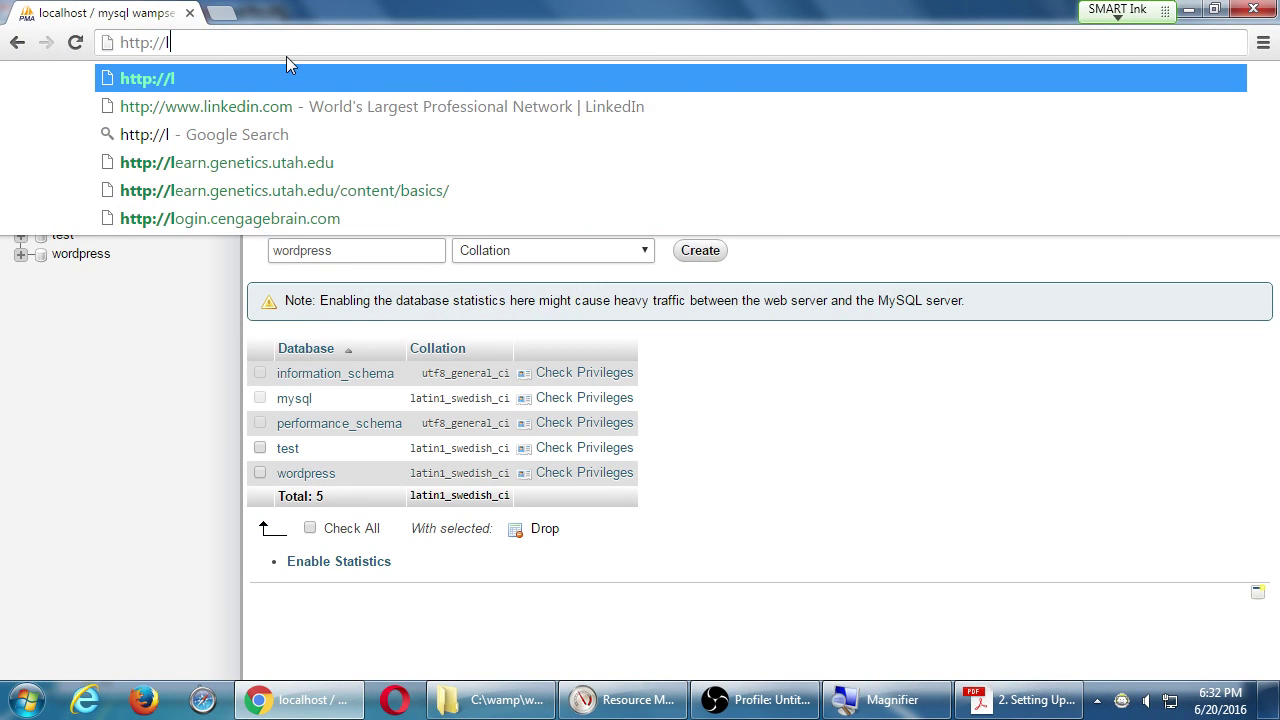
{"action": "type", "text": "ocalhost/wordpre"}
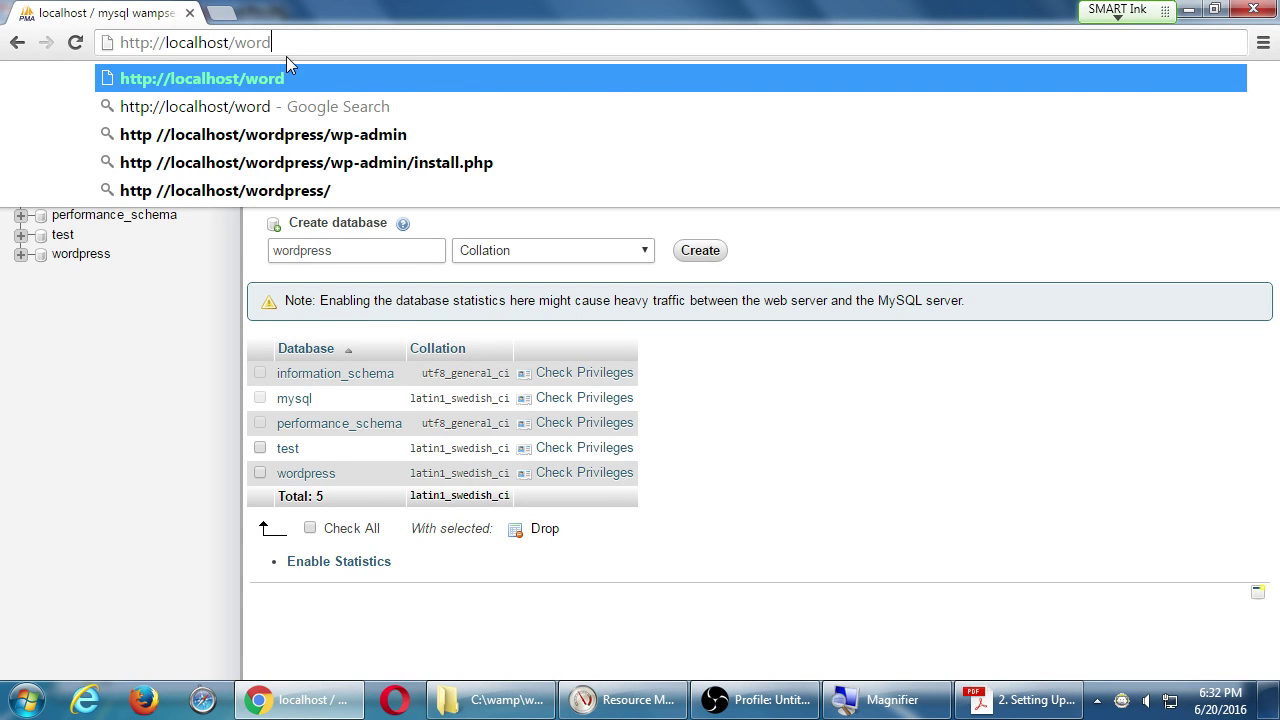
{"action": "type", "text": "ss"}
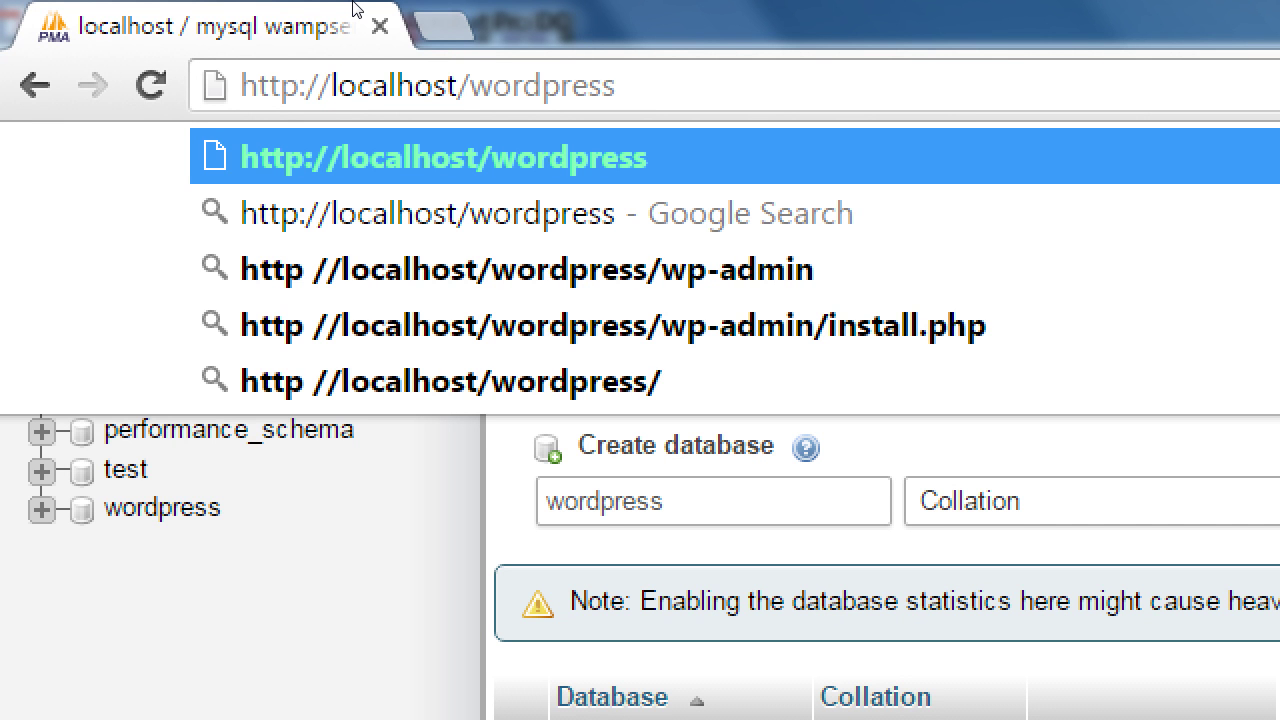
{"action": "key", "text": "Return"}
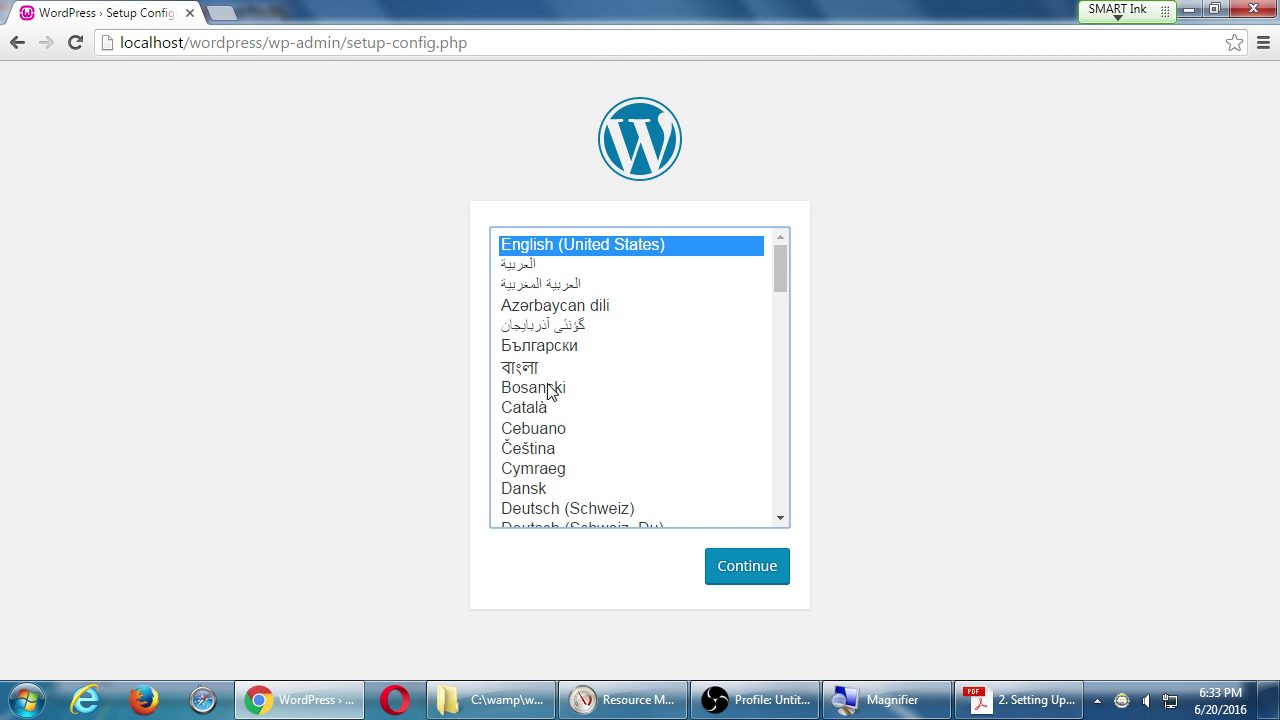
Keep English (United States) as the installer language and move on to the welcome page.
{"action": "left_click", "coordinate": [737, 567]}
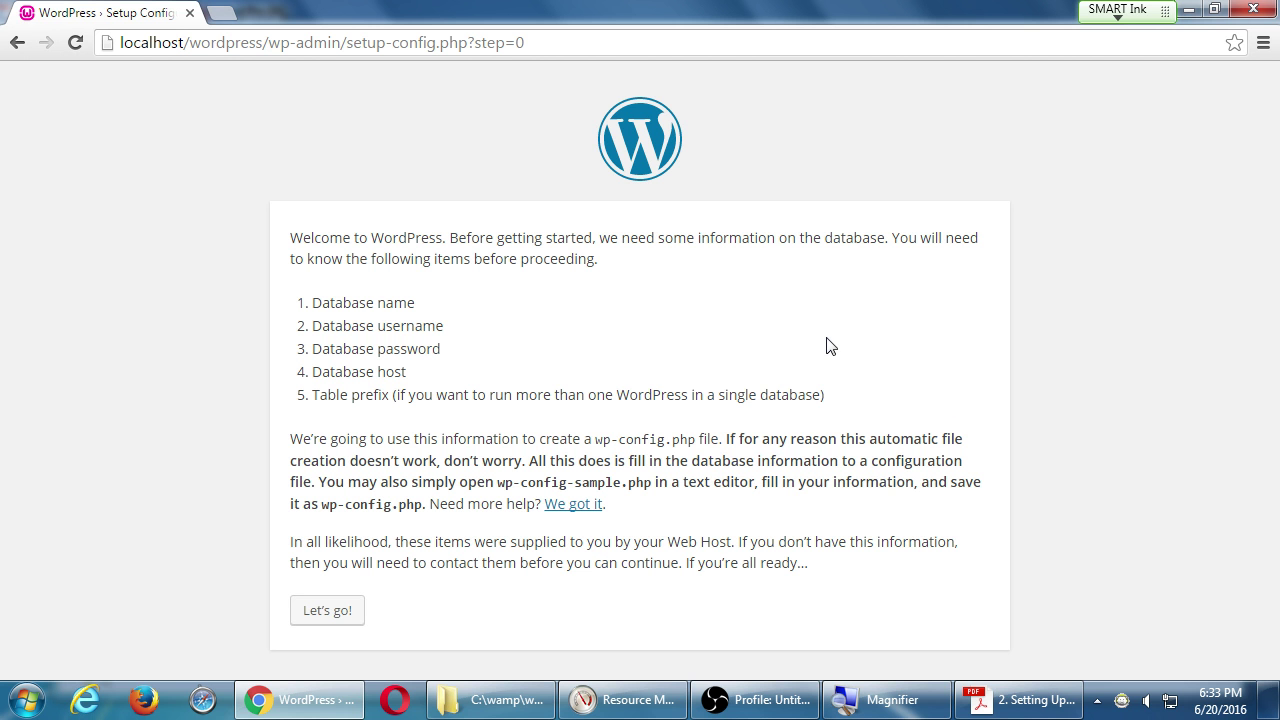
Proceed from the welcome page to the database connection form.
{"action": "left_click", "coordinate": [335, 616]}
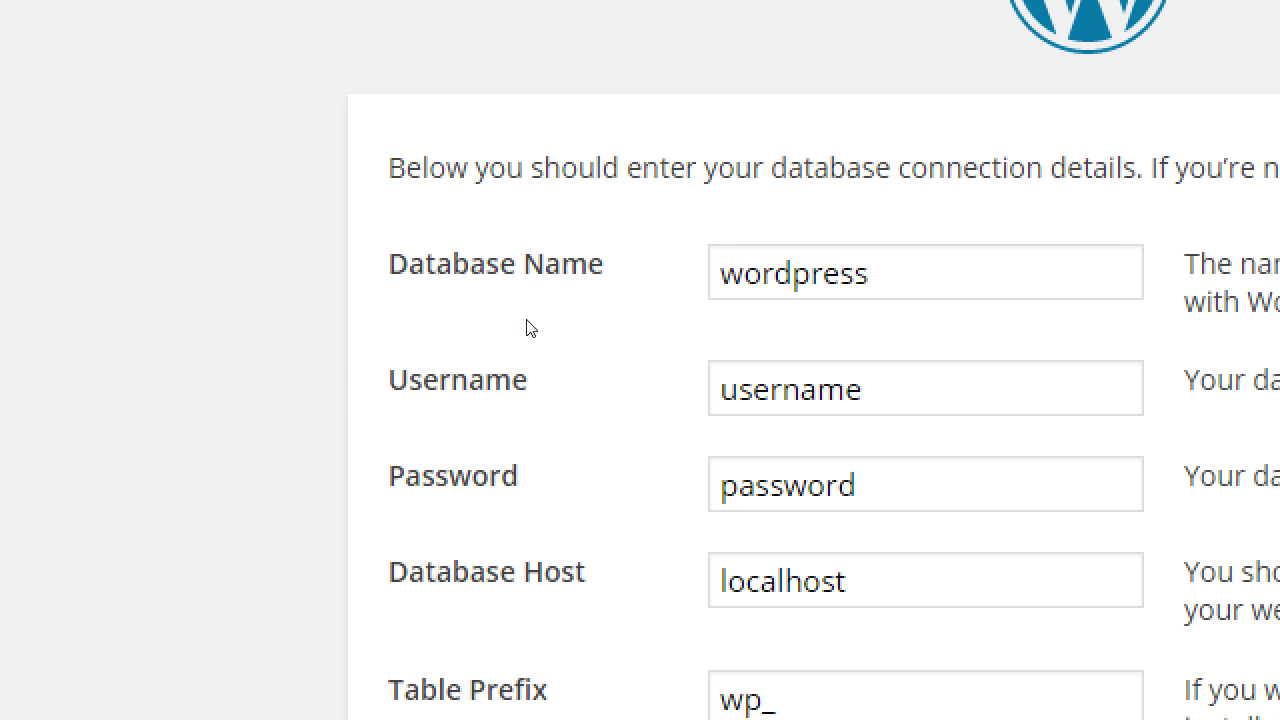
Try renaming the database to WordPress, revert it to wordpress, then switch to the setup guide PDF.
{"action": "left_click", "coordinate": [561, 294]}
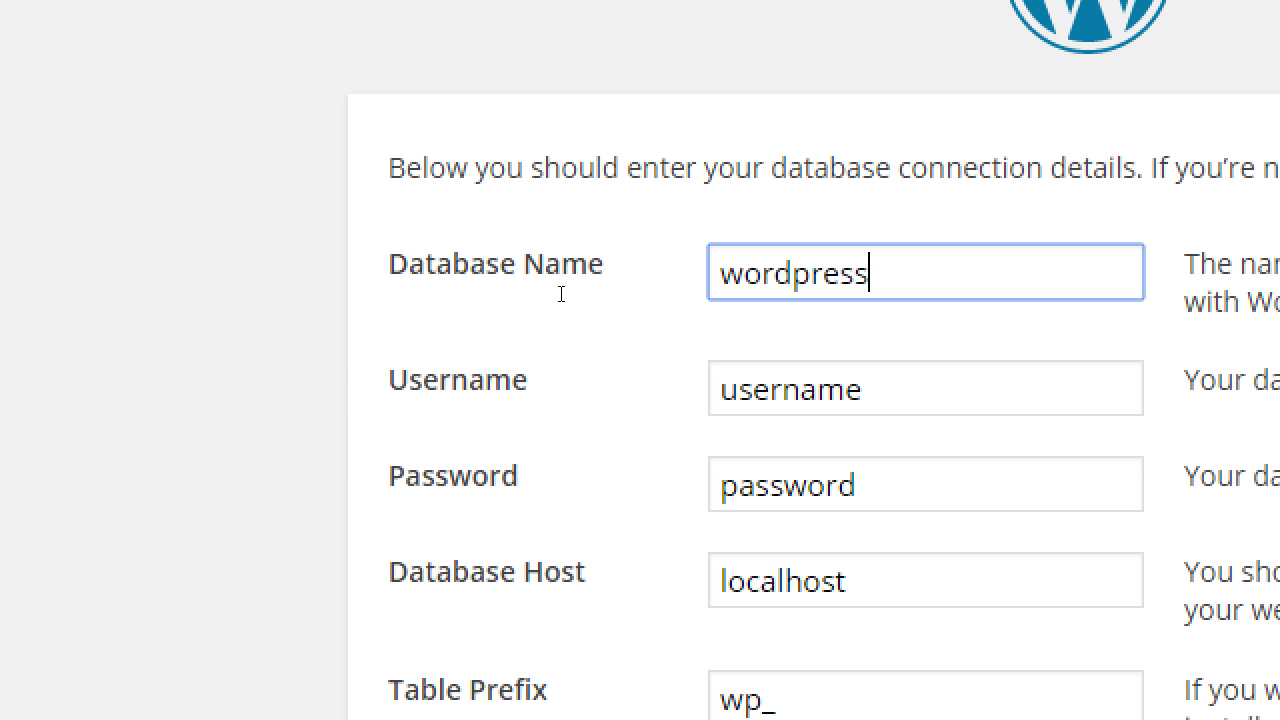
{"action": "key", "text": "Home"}
{"action": "key", "text": "Delete"}
{"action": "type", "text": "W"}
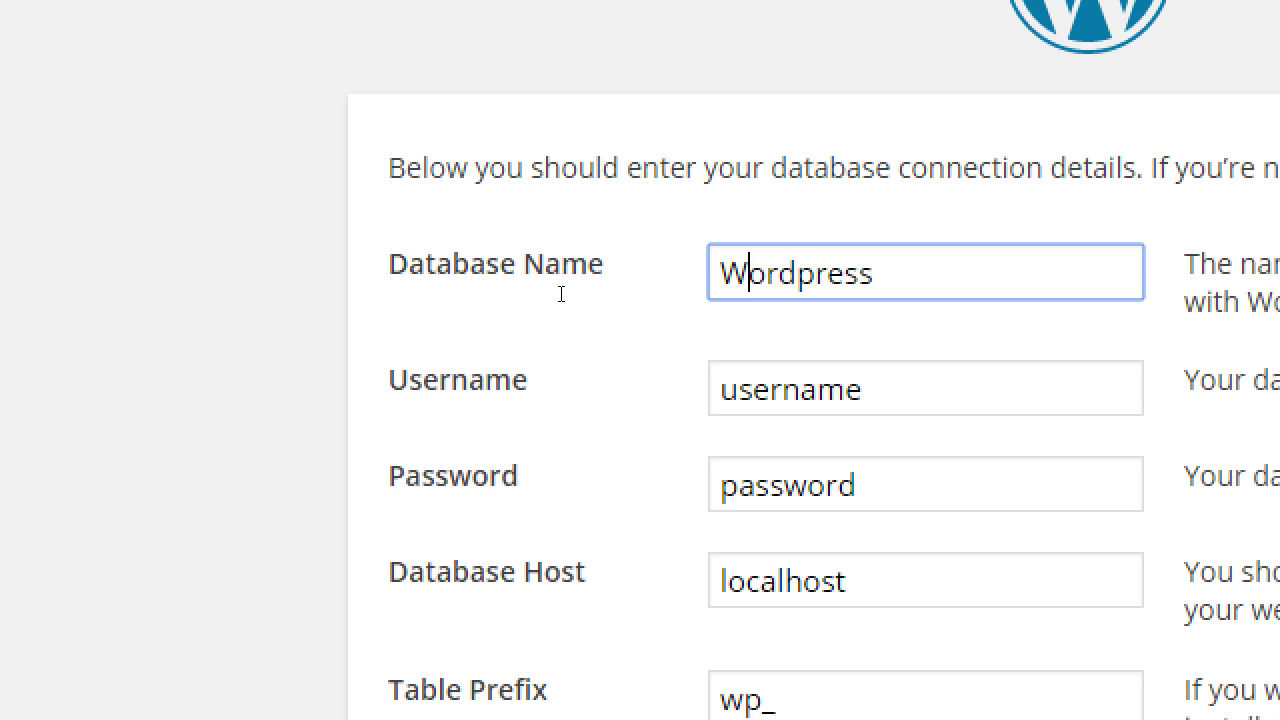
{"action": "key", "text": "Right"}
{"action": "key", "text": "Right"}
{"action": "key", "text": "Right"}
{"action": "key", "text": "shift+Right"}
{"action": "type", "text": "P"}
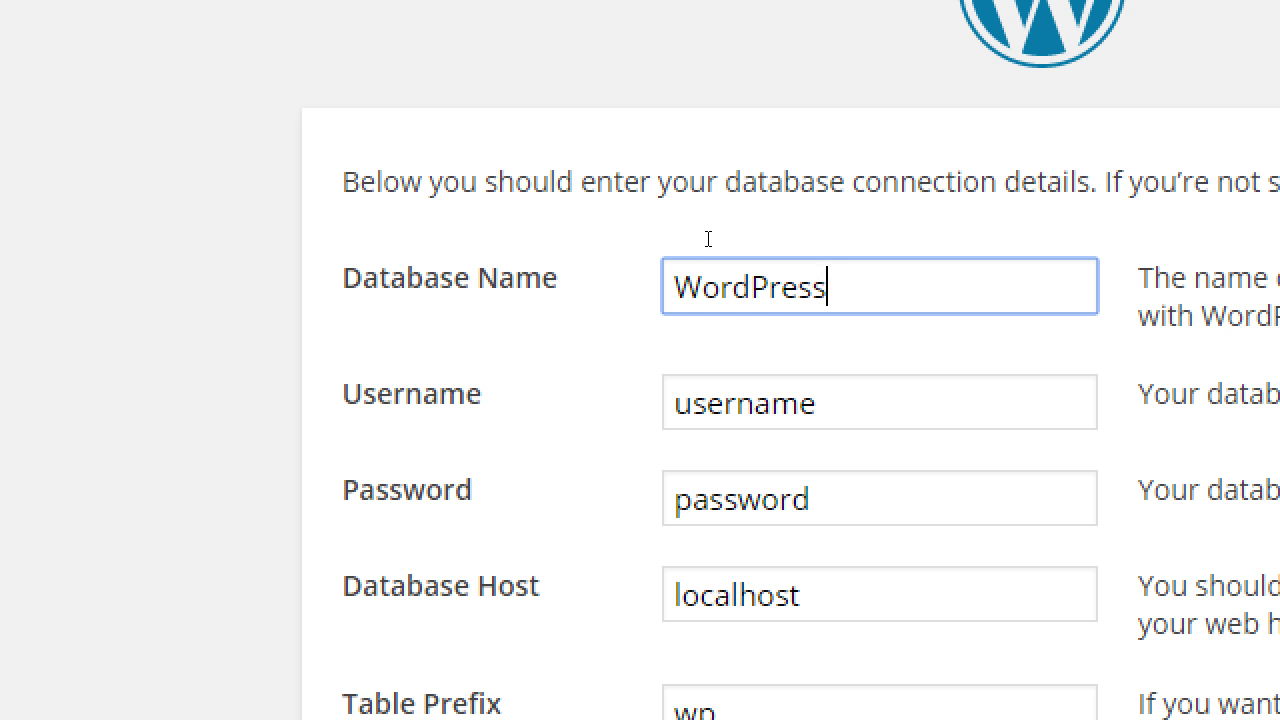
{"action": "key", "text": "ctrl+z"}
{"action": "key", "text": "ctrl+z"}
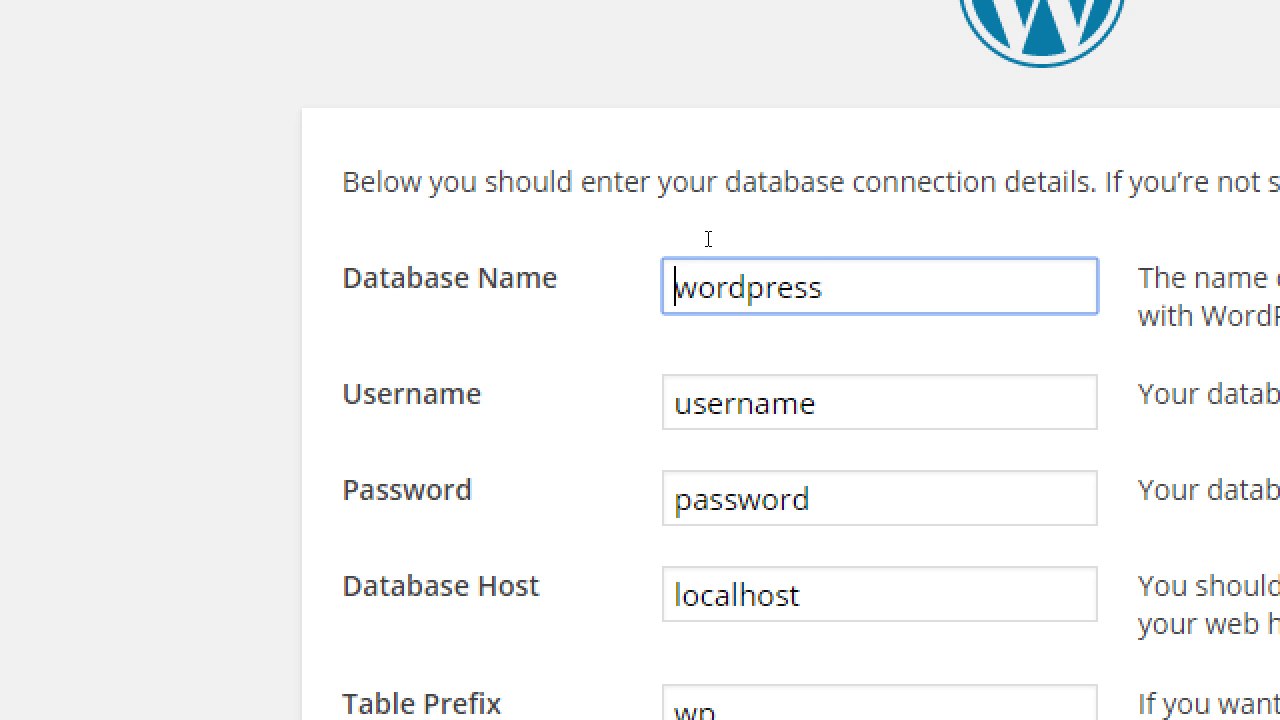
{"action": "key", "text": "End"}
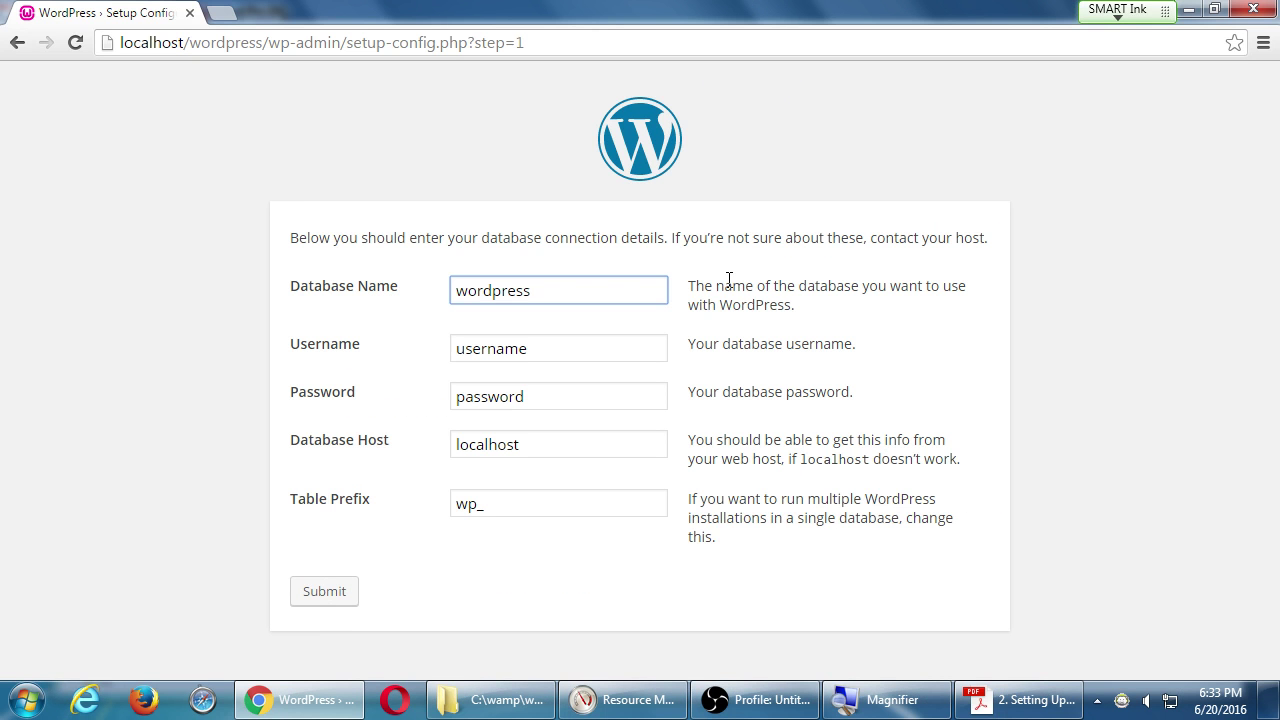
{"action": "key", "text": "alt+Tab"}
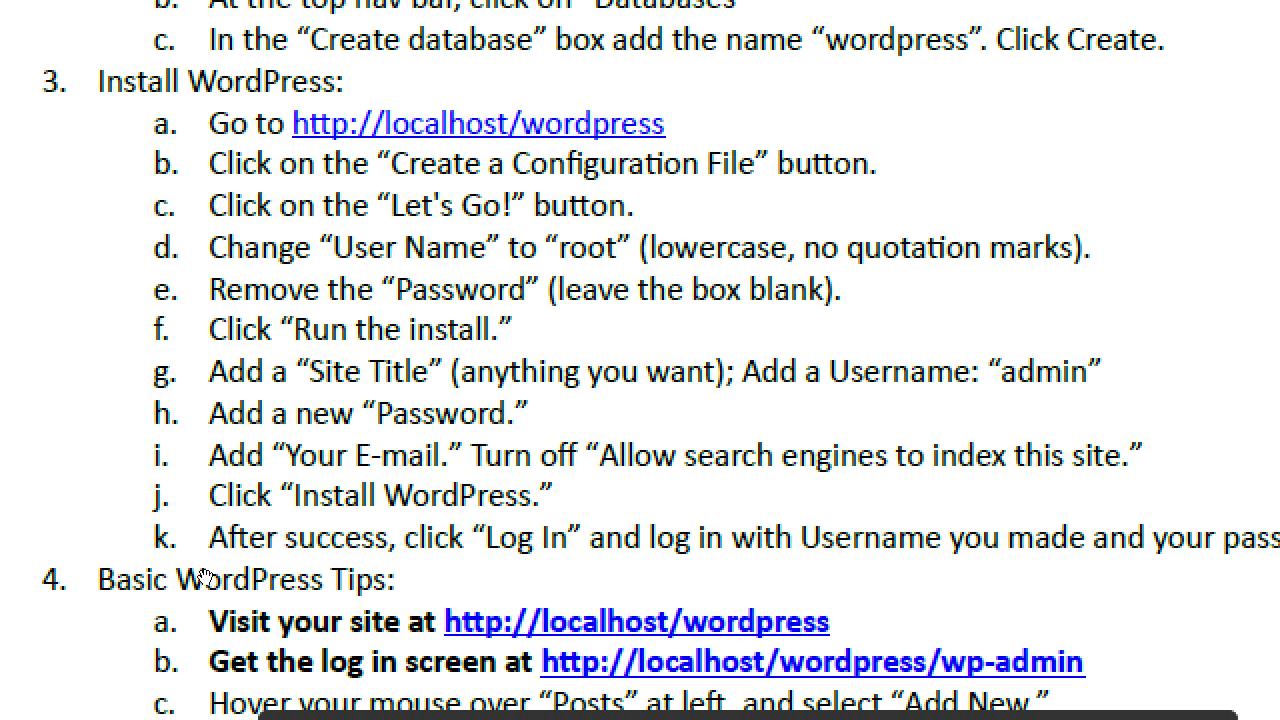
Review the Install WordPress steps in the PDF and return to the Chrome database form.
{"action": "key", "text": "super+minus"}
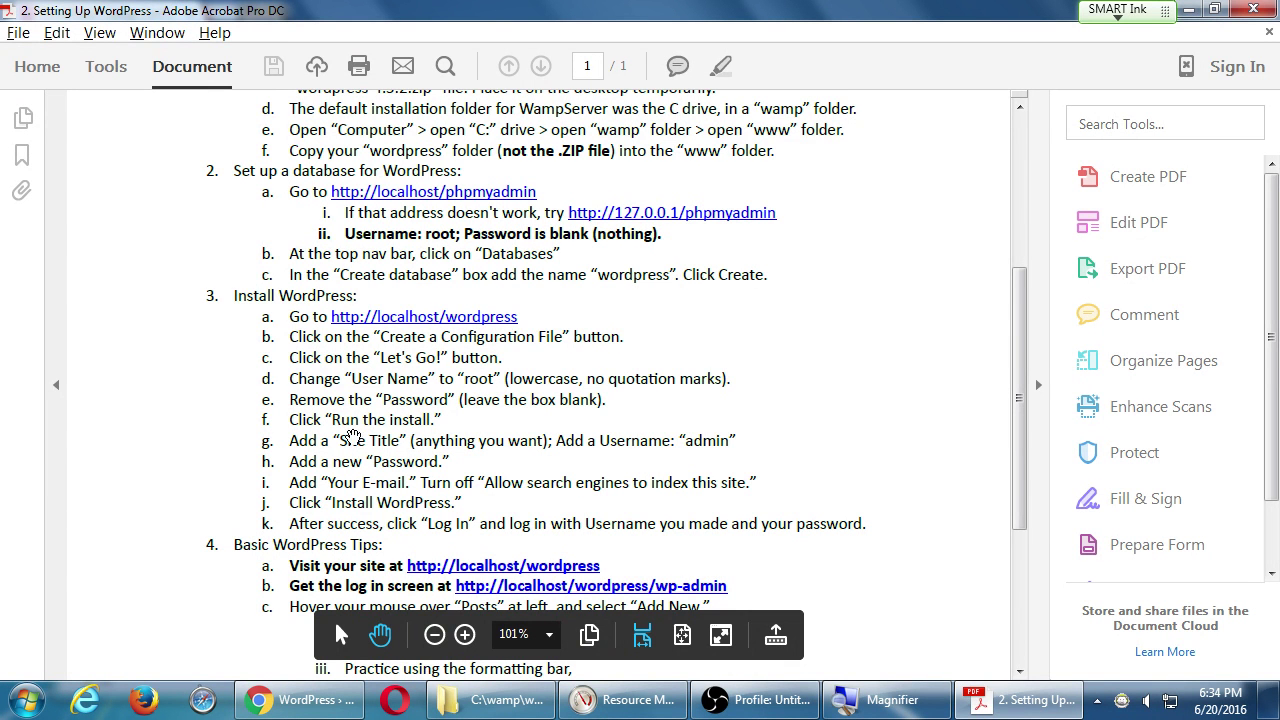
{"action": "key", "text": "alt+Tab"}
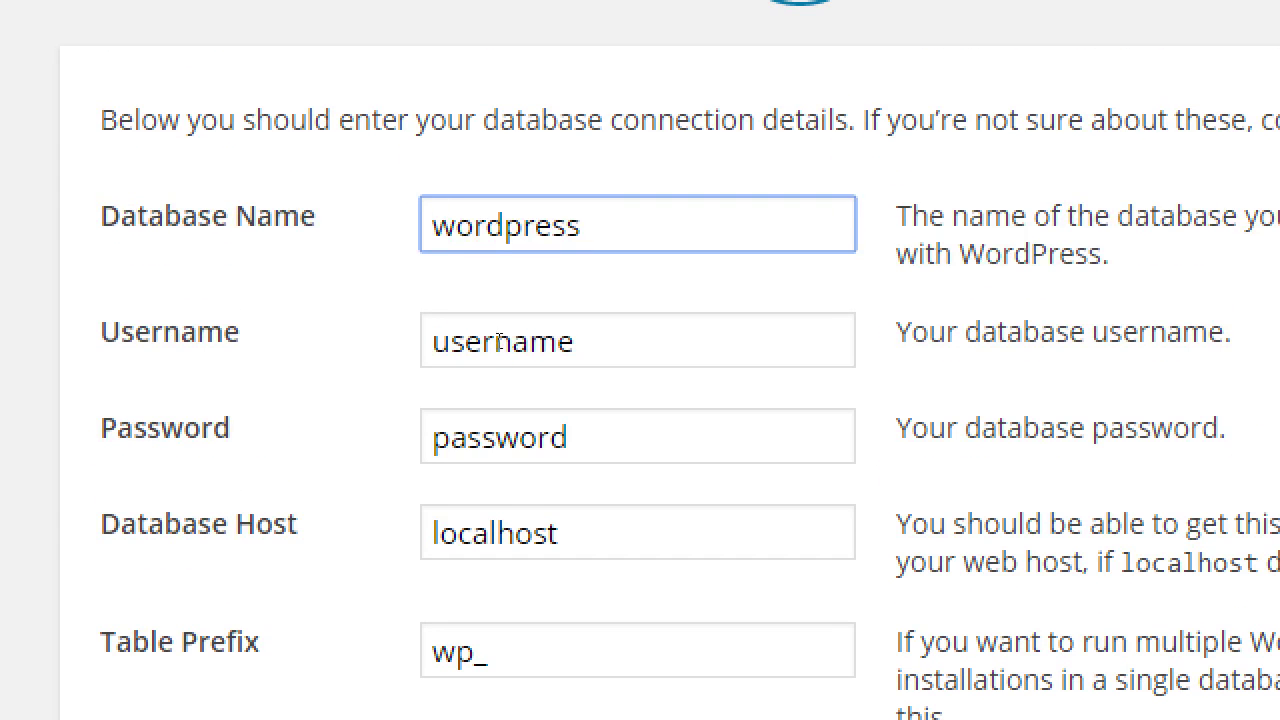
Set the database username to root and leave the password blank.
{"action": "double_click", "coordinate": [499, 342]}
{"action": "type", "text": "root"}
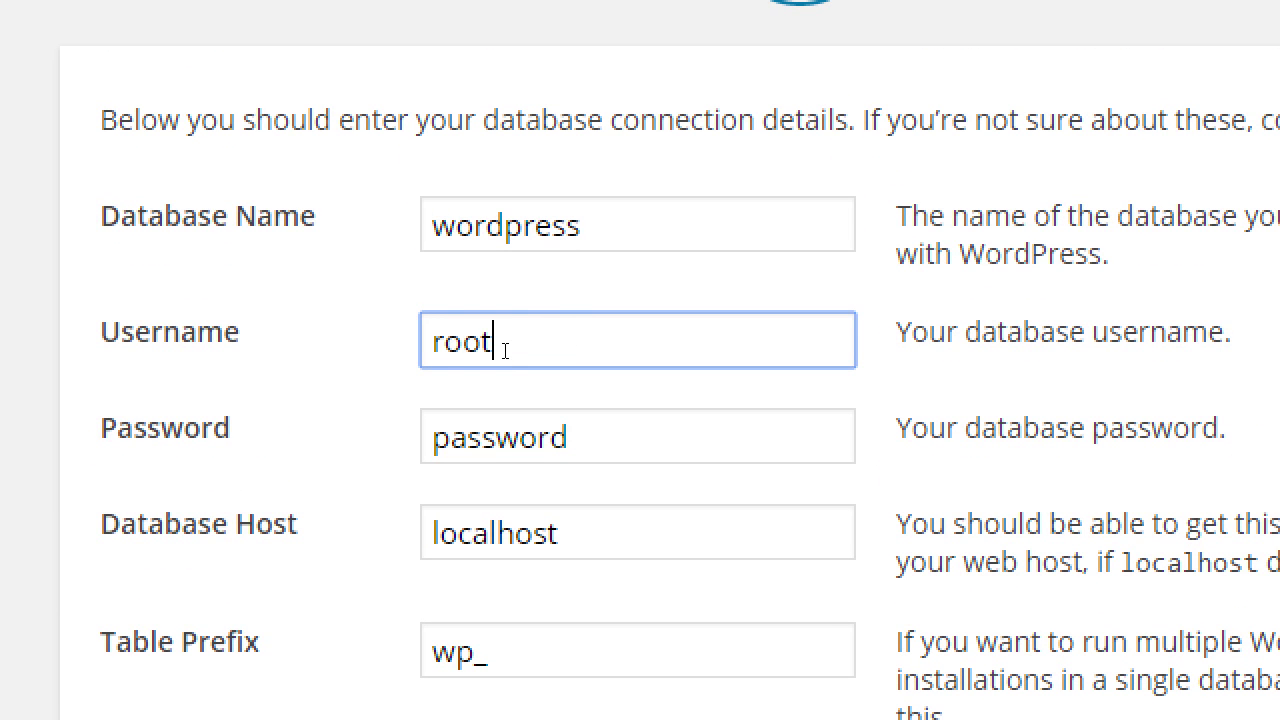
{"action": "key", "text": "Tab"}
{"action": "key", "text": "BackSpace"}
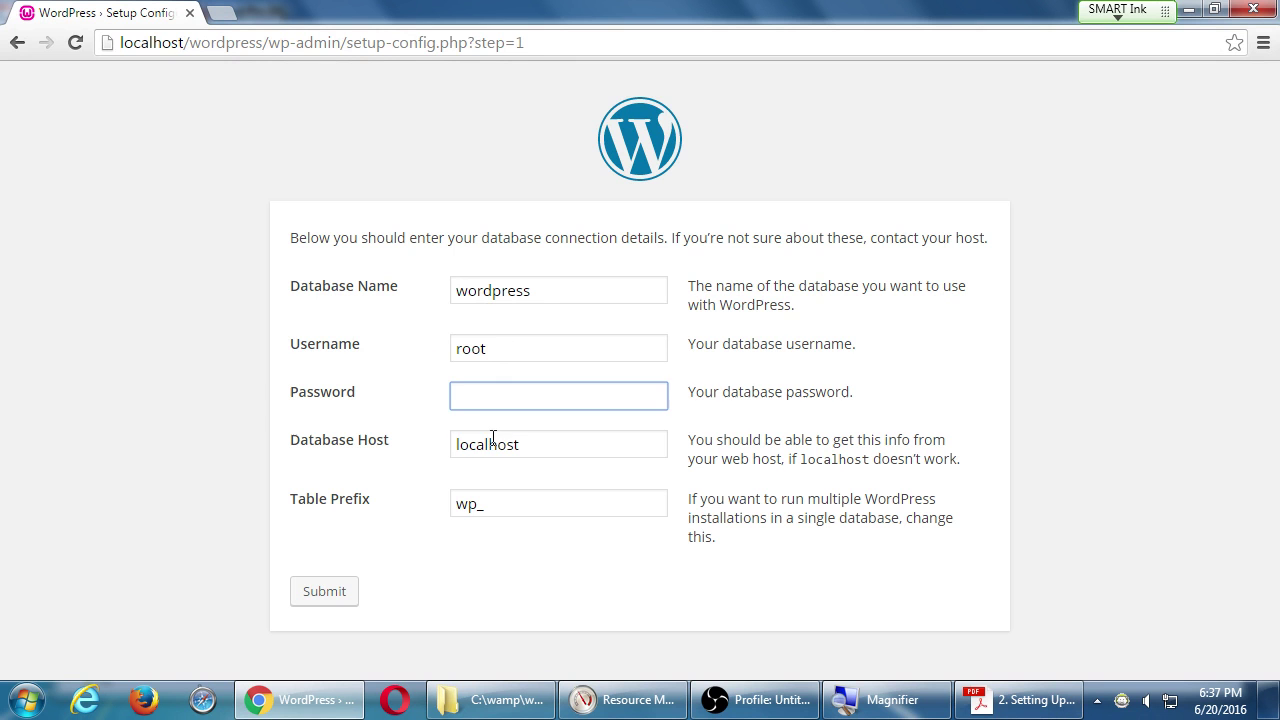
Confirm Database Host stays localhost and Table Prefix stays wp_.
{"action": "double_click", "coordinate": [493, 440]}
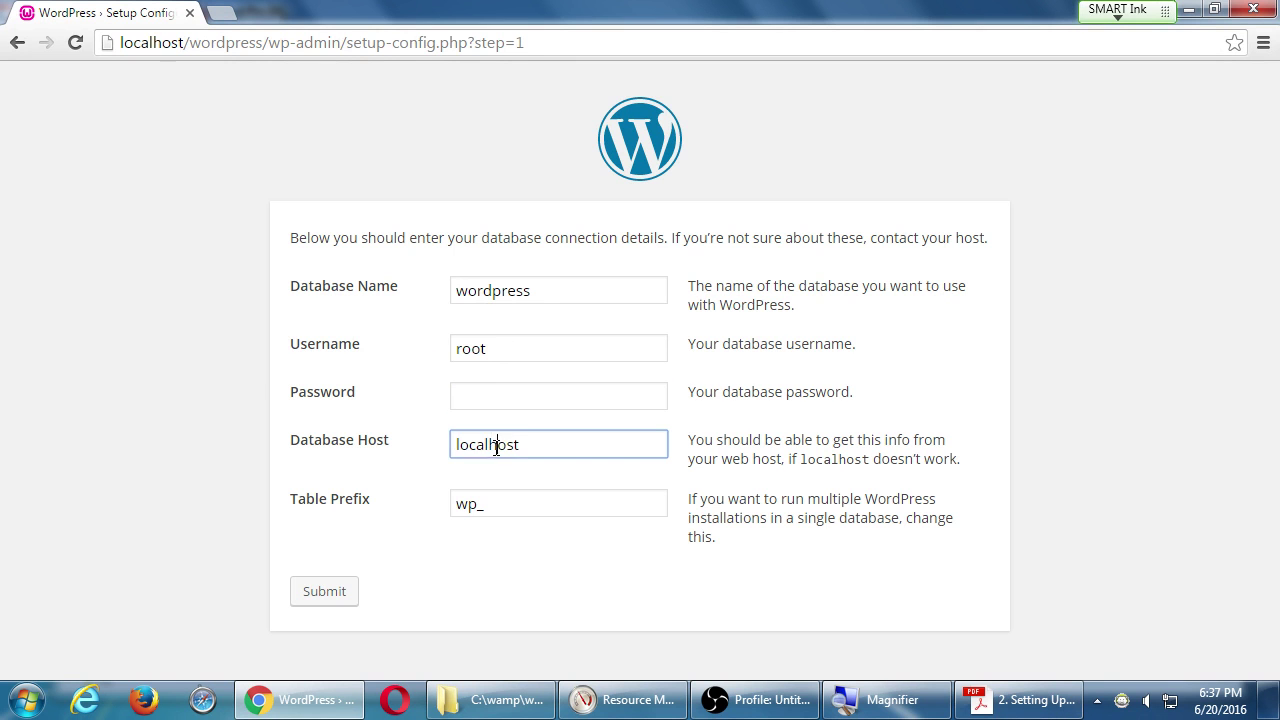
{"action": "left_click", "coordinate": [500, 503]}
{"action": "double_click", "coordinate": [503, 500]}
Submit the database connection details, go back, and resubmit them.
{"action": "left_click", "coordinate": [510, 501]}
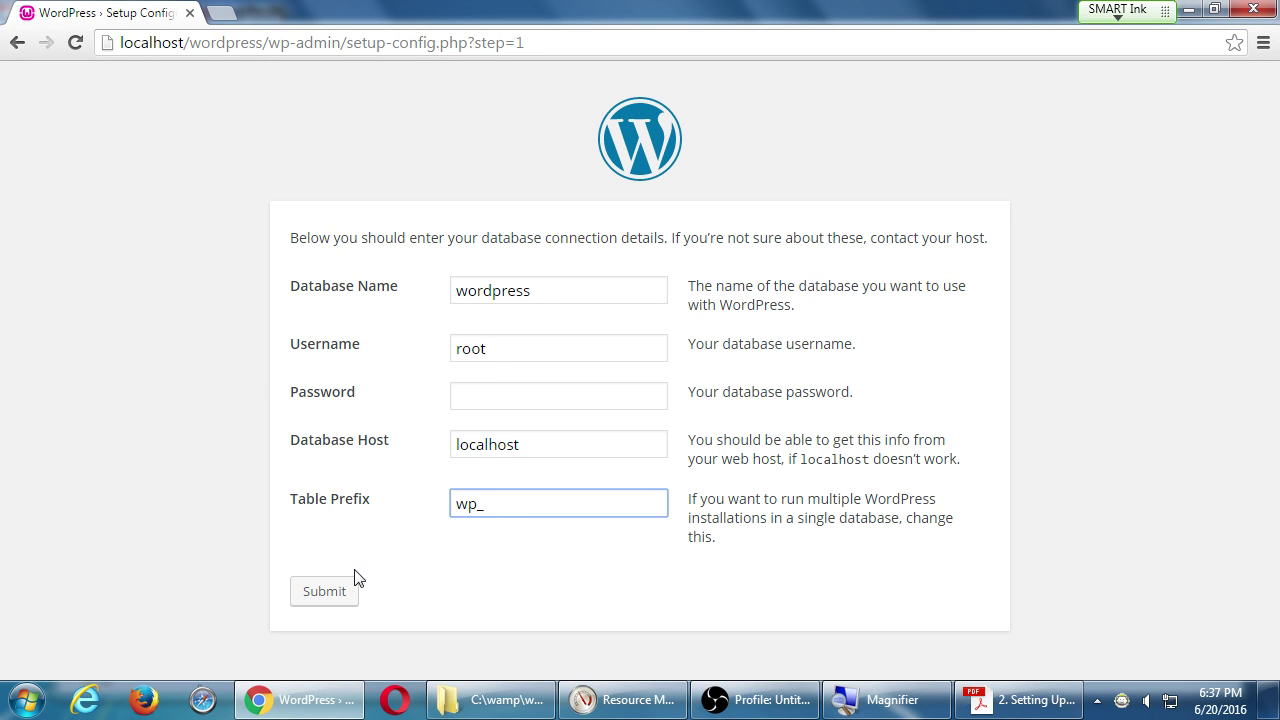
{"action": "left_click", "coordinate": [345, 594]}
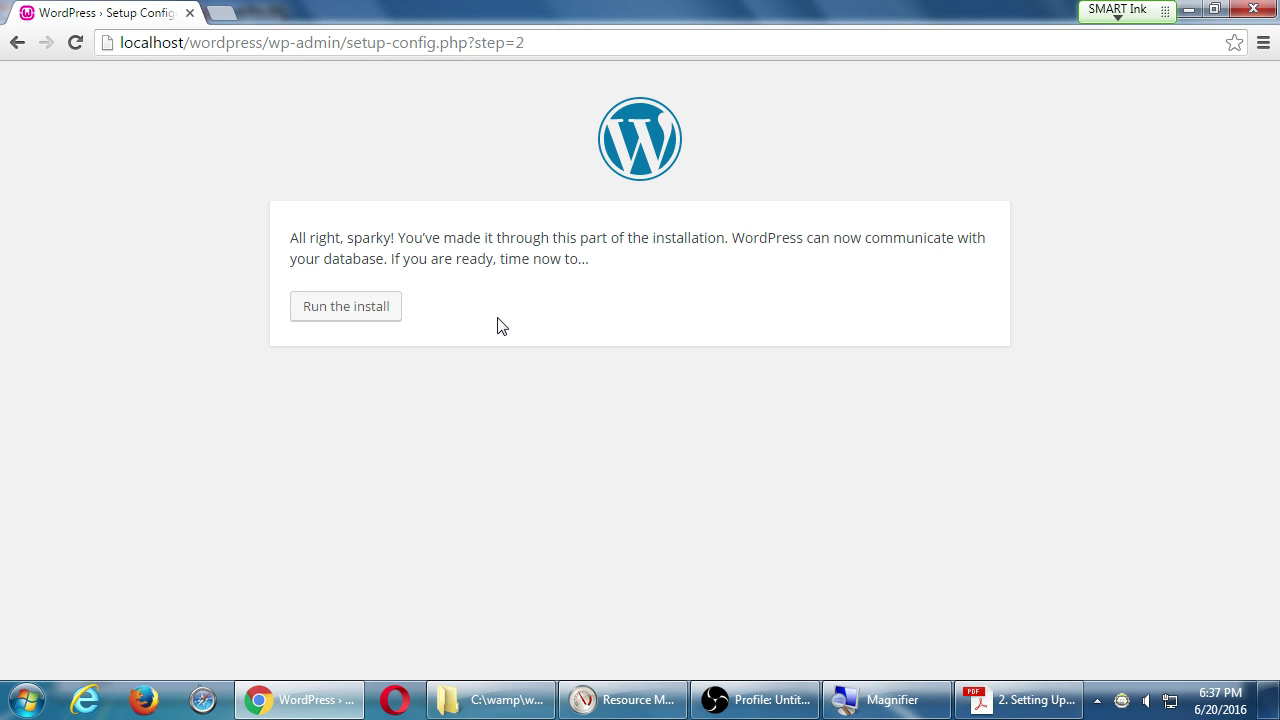
{"action": "key", "text": "alt+Left"}
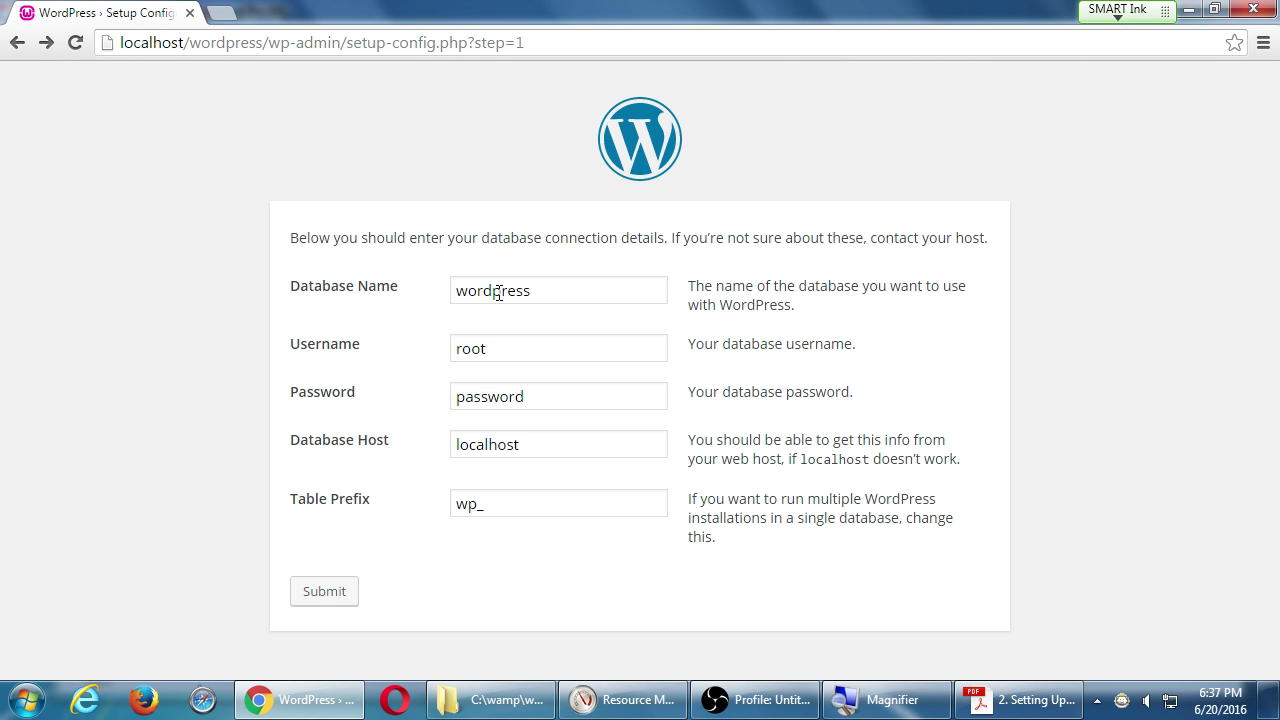
{"action": "key", "text": "Return"}
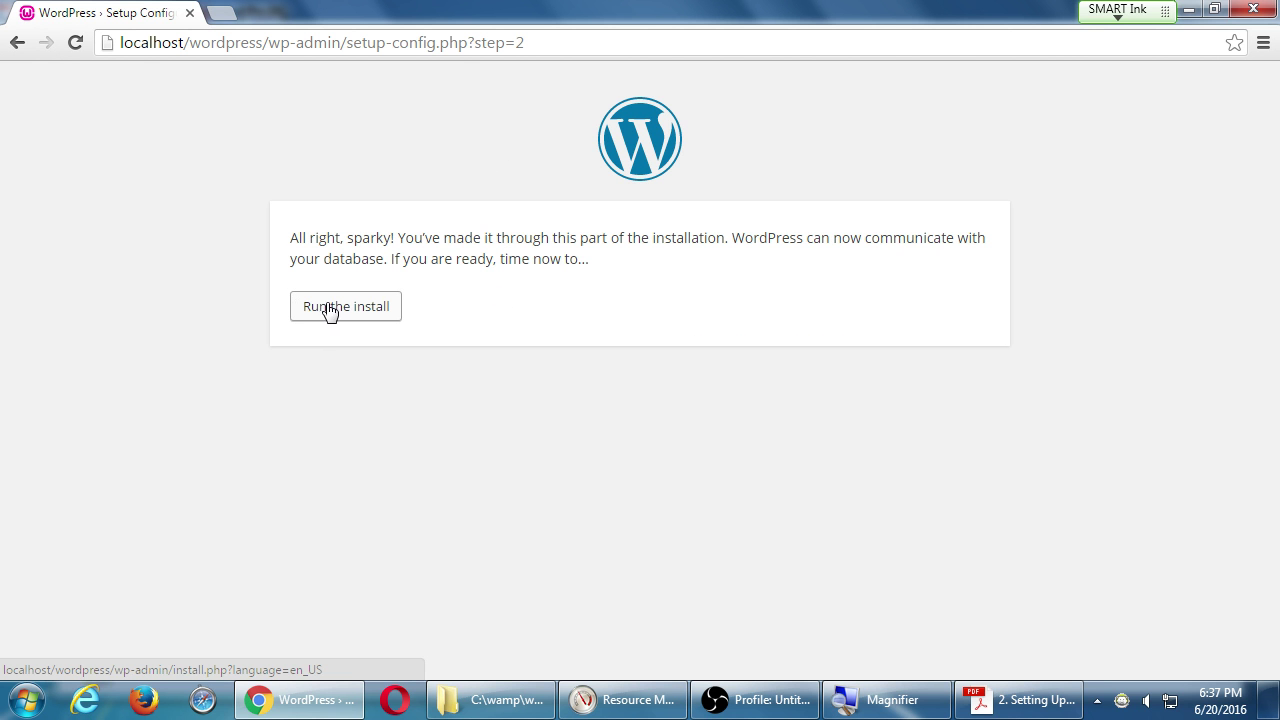
Launch the installation with 'Run the install' from the confirmation page.
{"action": "left_click_drag", "start_coordinate": [335, 238], "coordinate": [410, 242]}
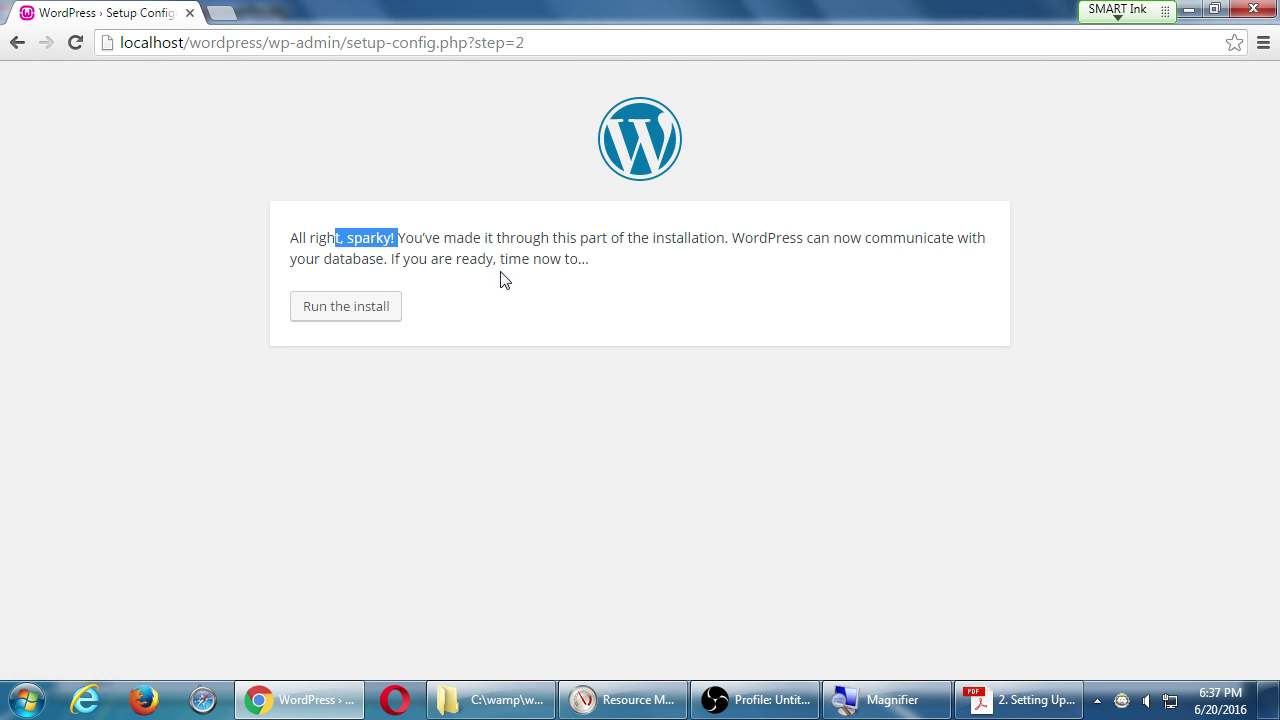
{"action": "left_click", "coordinate": [503, 280]}
{"action": "left_click", "coordinate": [346, 300]}
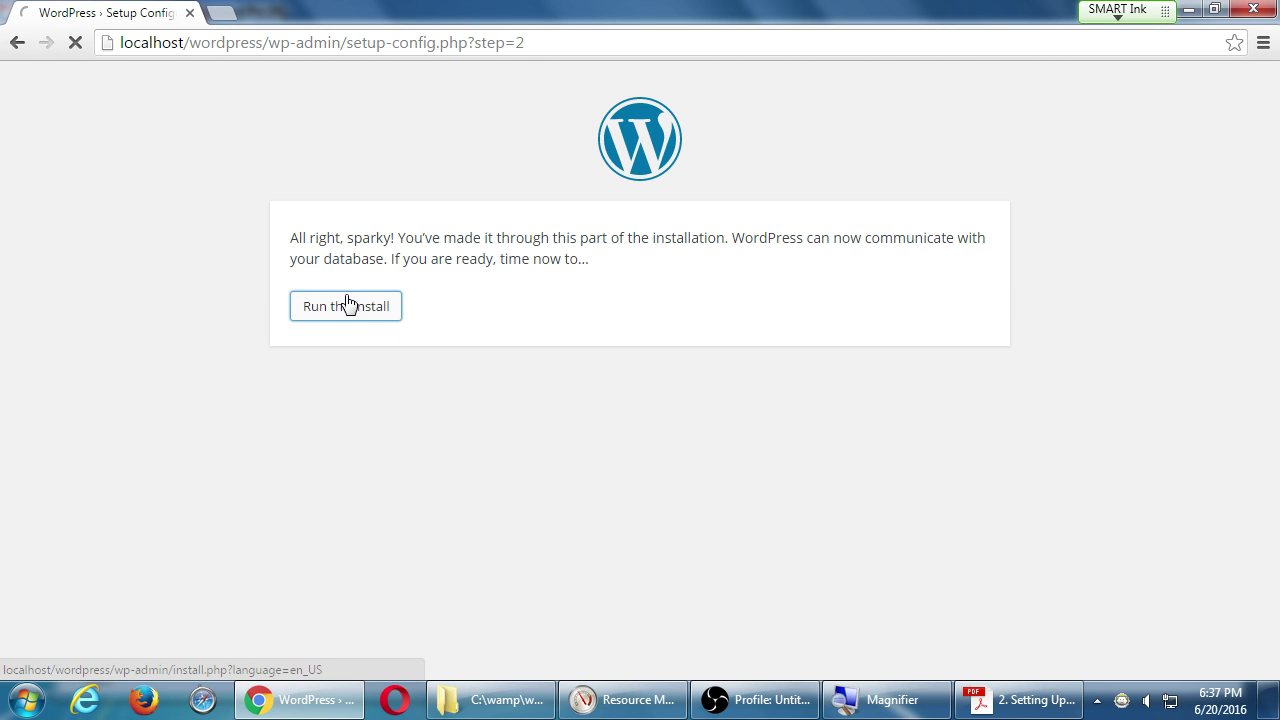
Scroll through the site information form, check the Acrobat guide's next steps, and return to Chrome.
{"action": "scroll", "coordinate": [926, 333], "scroll_direction": "down", "scroll_amount": 1}
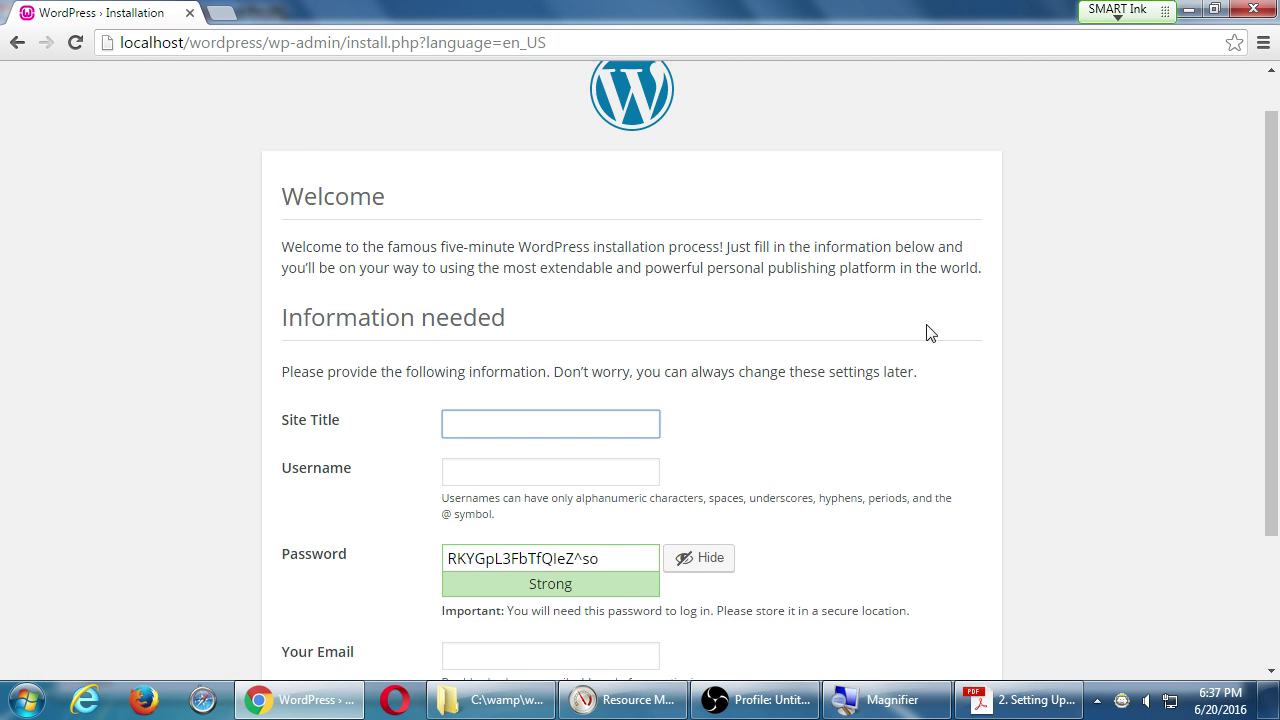
{"action": "scroll", "coordinate": [1000, 333], "scroll_direction": "down", "scroll_amount": 1}
{"action": "scroll", "coordinate": [1010, 333], "scroll_direction": "down", "scroll_amount": 1}
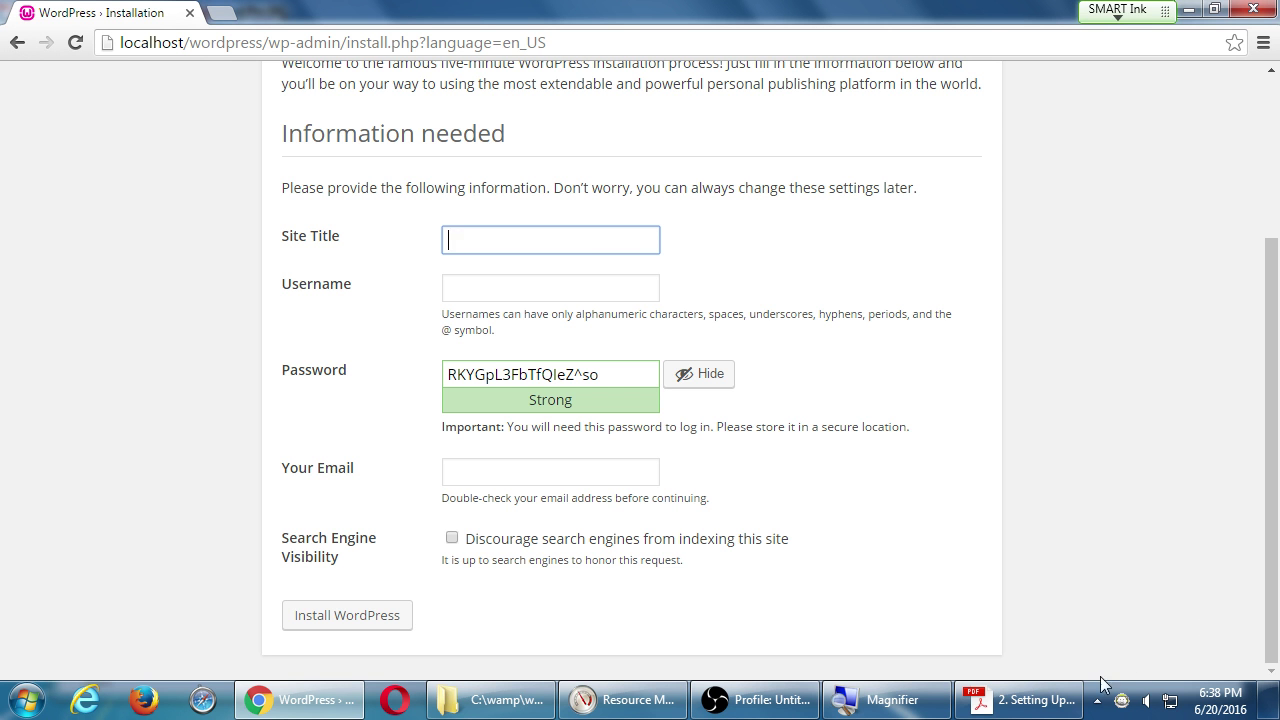
{"action": "left_click", "coordinate": [1068, 700]}
{"action": "scroll", "coordinate": [610, 320], "scroll_direction": "down", "scroll_amount": 2}
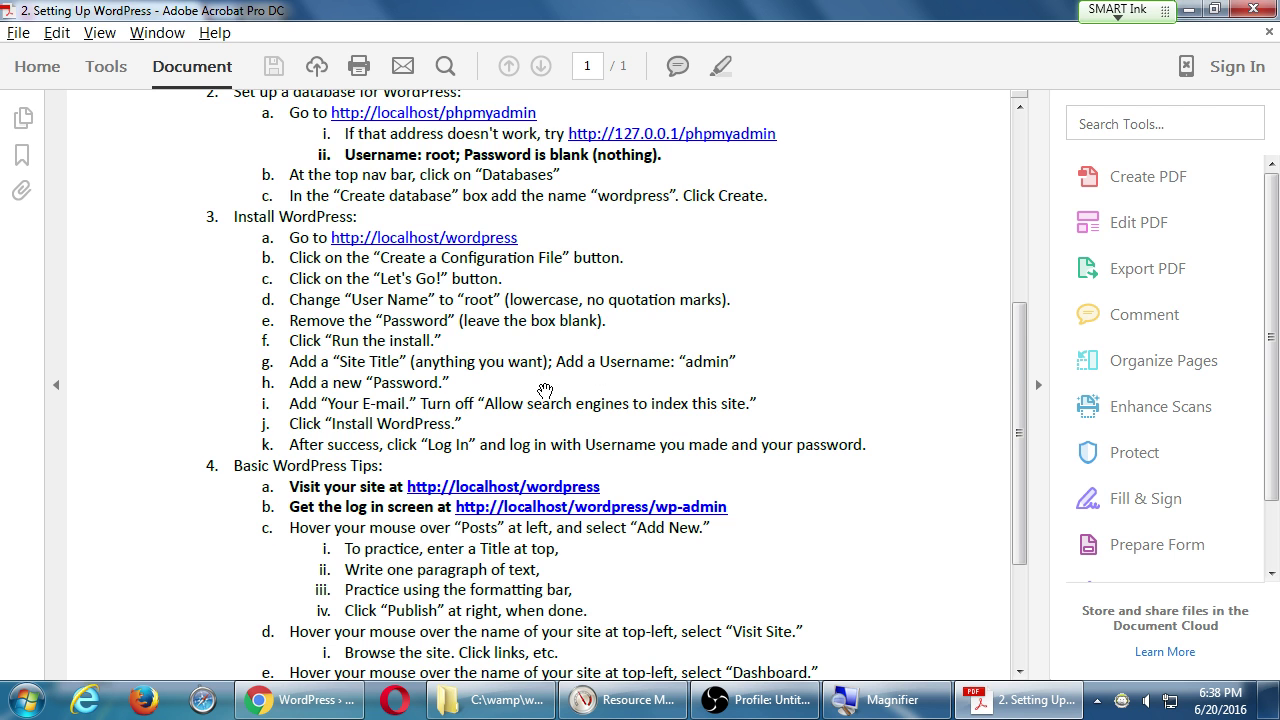
{"action": "key", "text": "alt+Tab"}
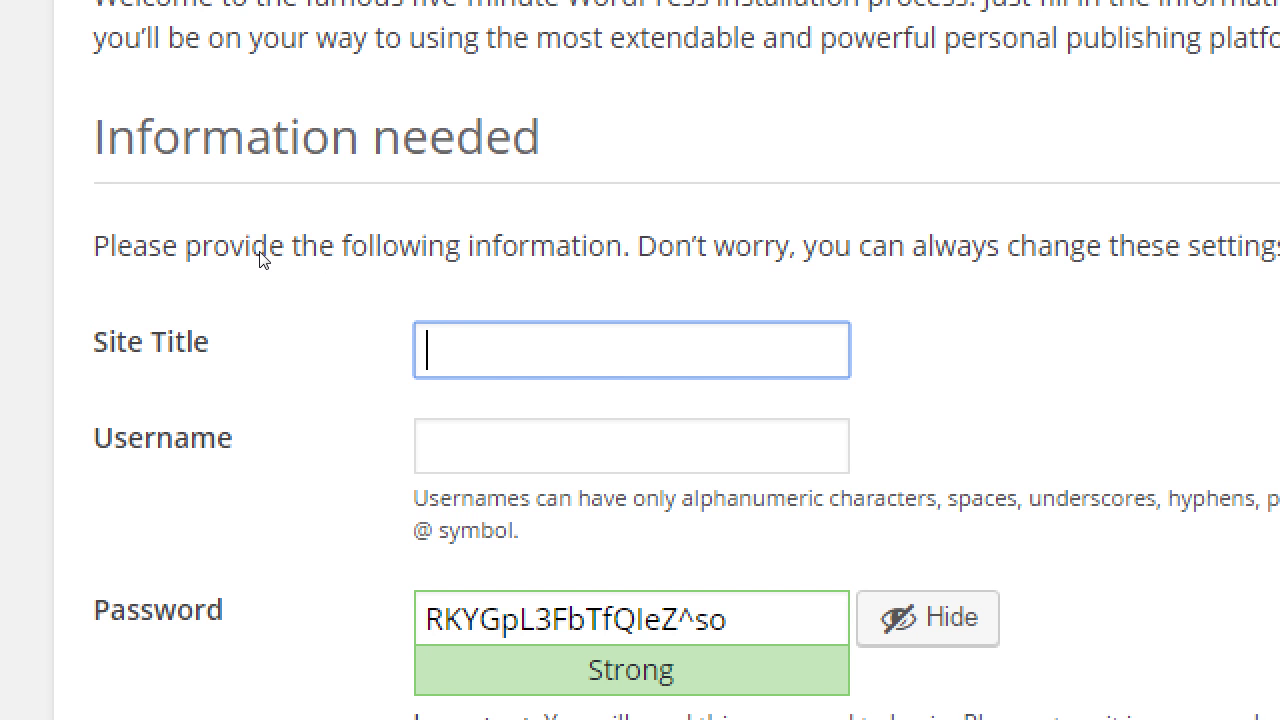
Enter Site Title 'Victor's Bakery' and username admin.
{"action": "type", "text": "Victor's BA"}
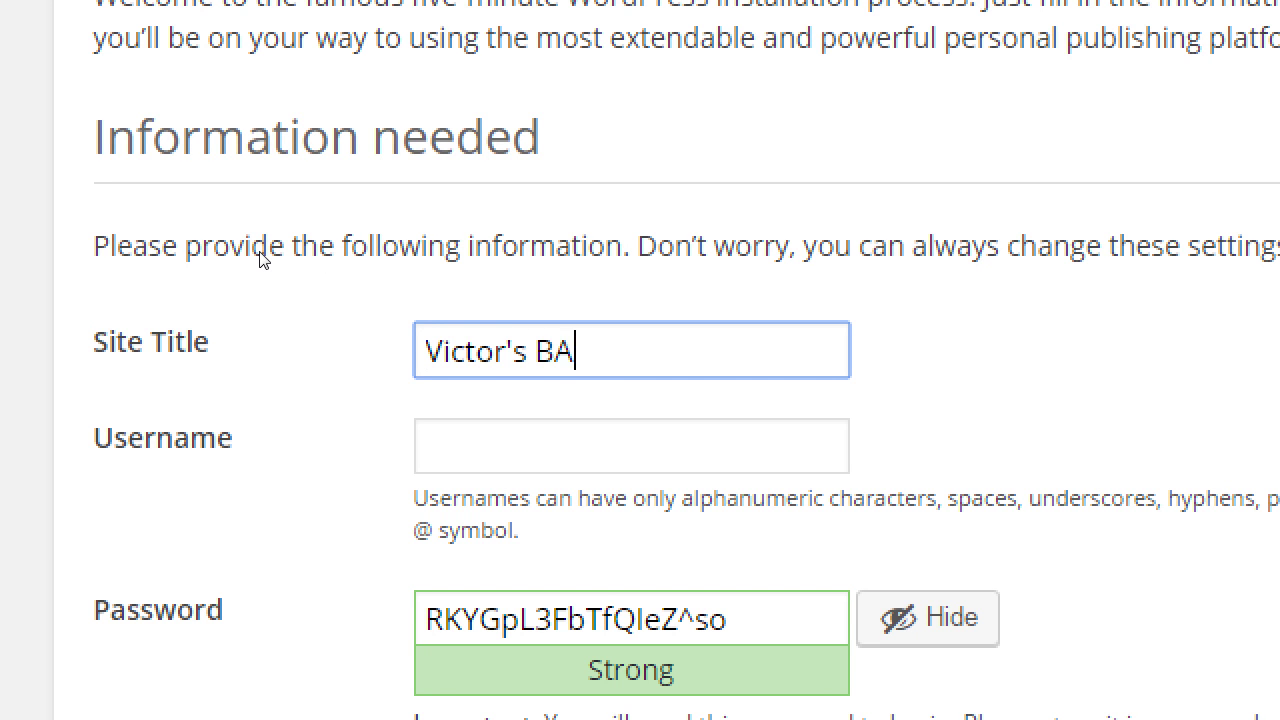
{"action": "type", "text": "ker"}
{"action": "key", "text": "BackSpace"}
{"action": "key", "text": "BackSpace"}
{"action": "key", "text": "BackSpace"}
{"action": "key", "text": "BackSpace"}
{"action": "type", "text": "akery"}
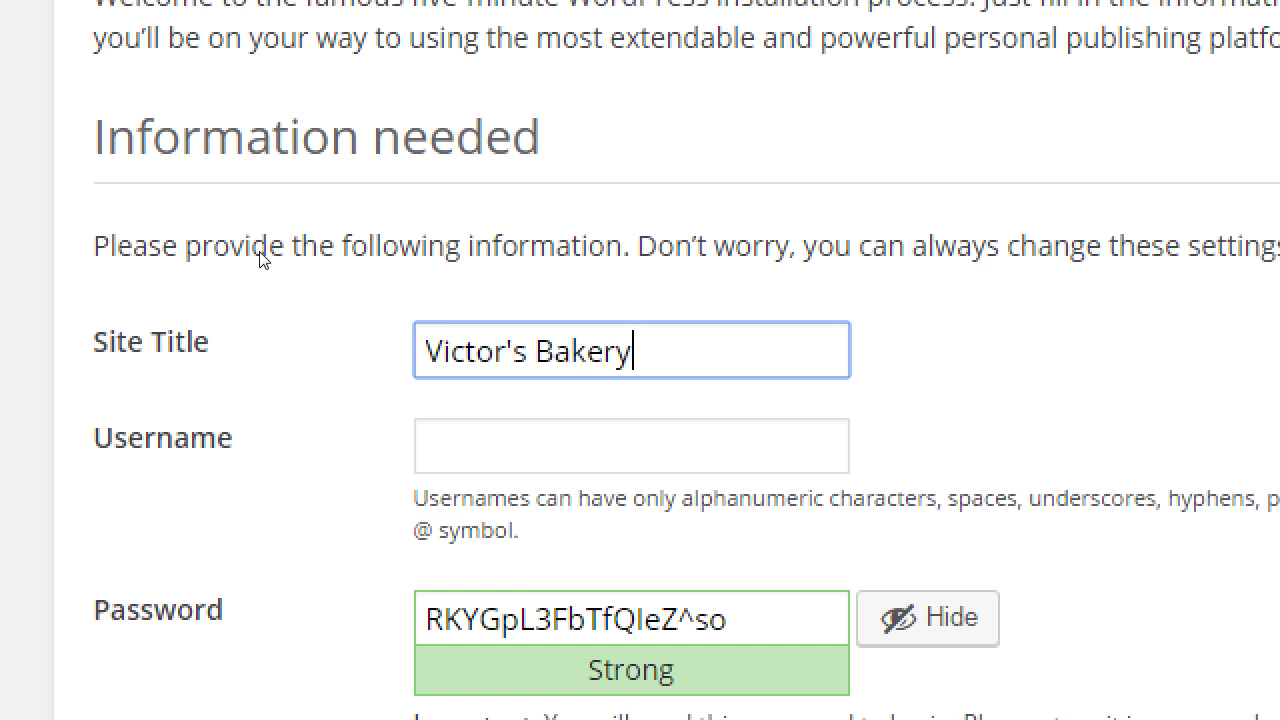
{"action": "key", "text": "Tab"}
{"action": "type", "text": "admin"}
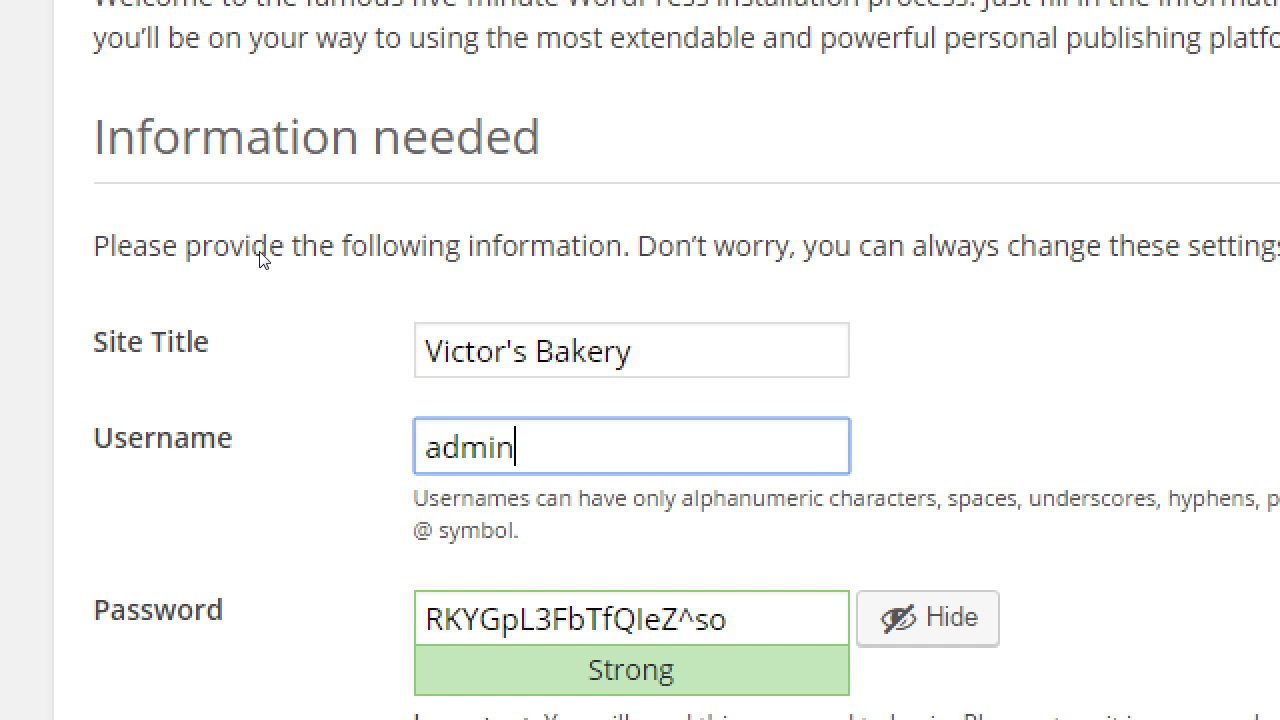
Enter a new admin password and tick 'Confirm use of weak password'.
{"action": "key", "text": "Tab"}
{"action": "type", "text": "password"}
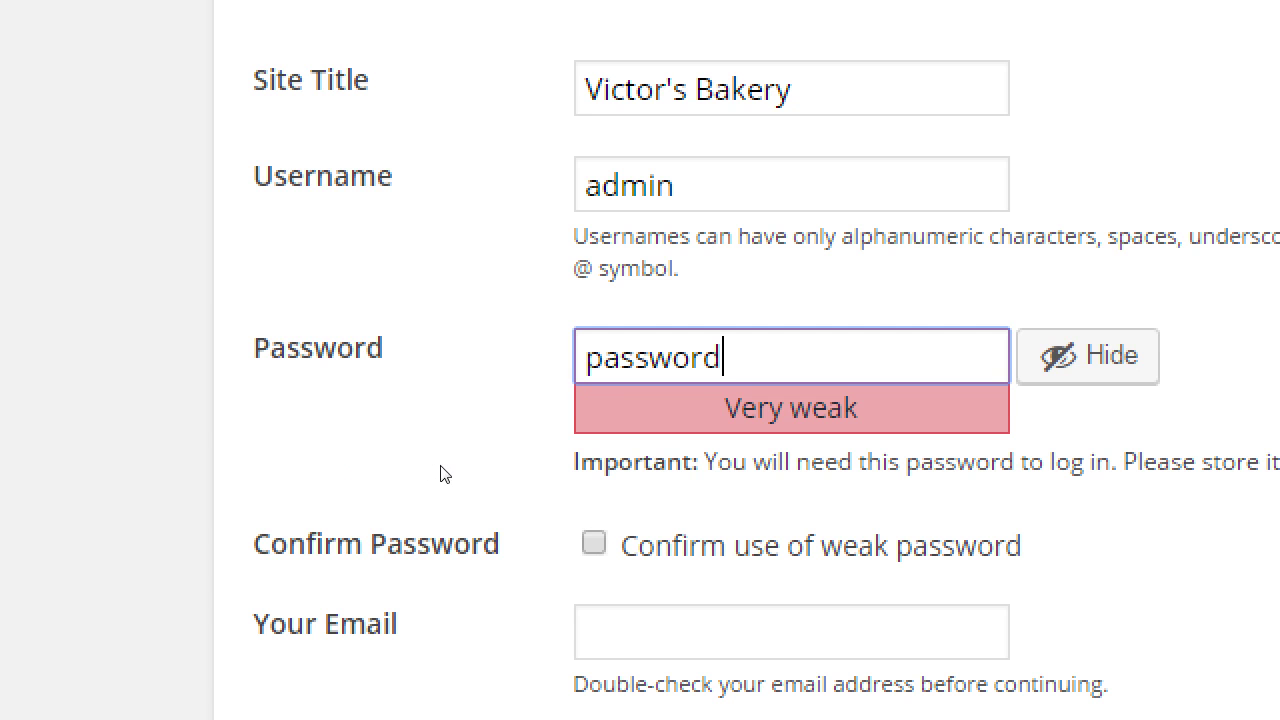
{"action": "key", "text": "Tab"}
{"action": "key", "text": "Tab"}
{"action": "key", "text": "space"}
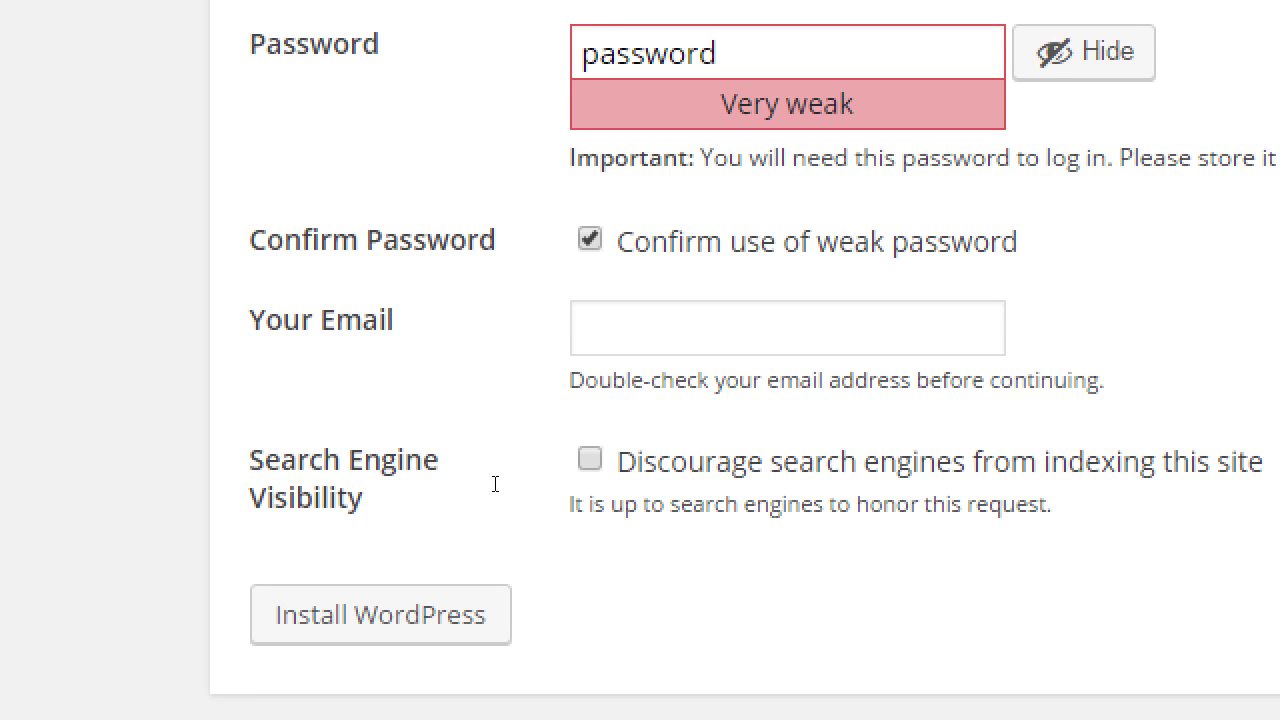
Enter the admin e-mail, discourage search engine indexing, and install WordPress.
{"action": "key", "text": "Tab"}
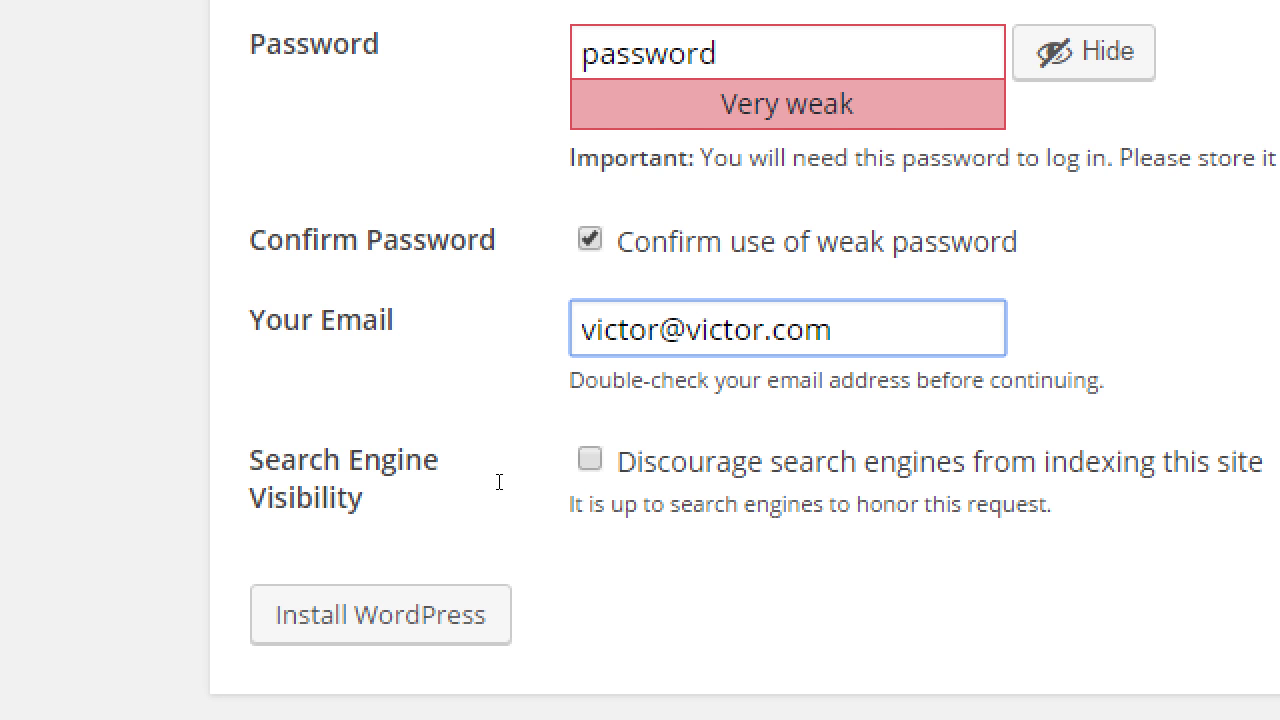
{"action": "key", "text": "Tab"}
{"action": "key", "text": "space"}
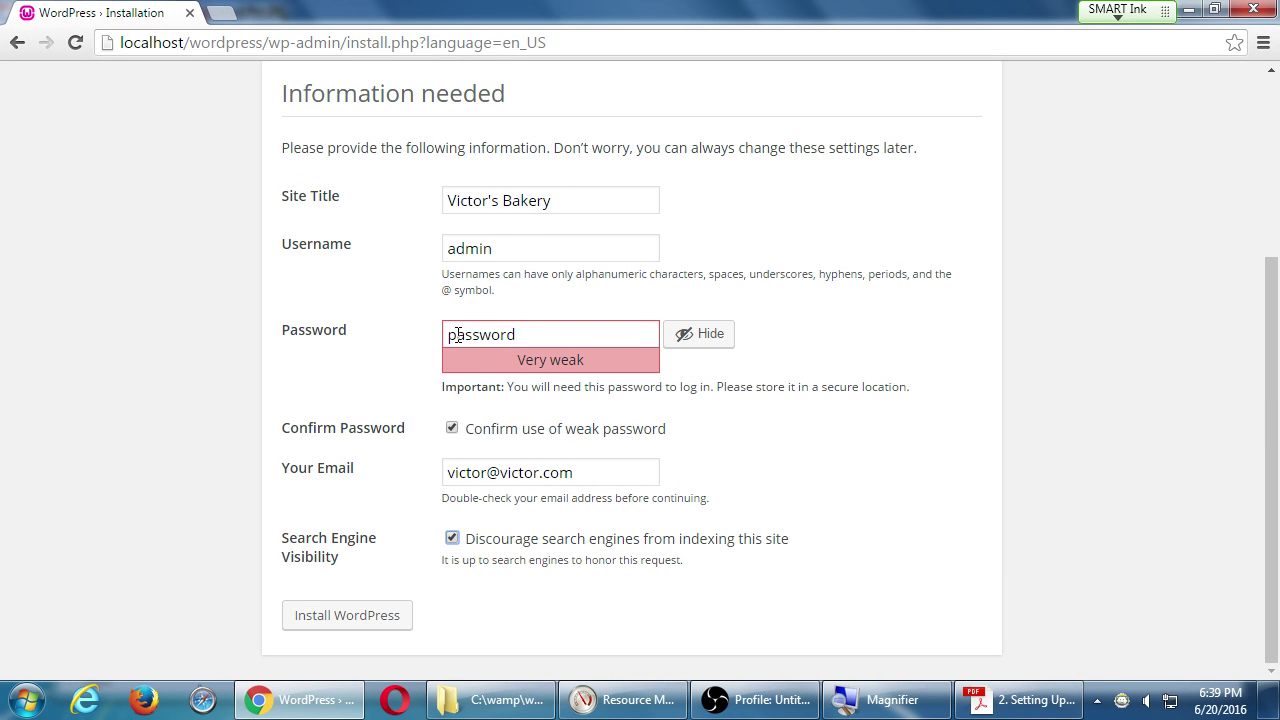
{"action": "left_click", "coordinate": [397, 617]}
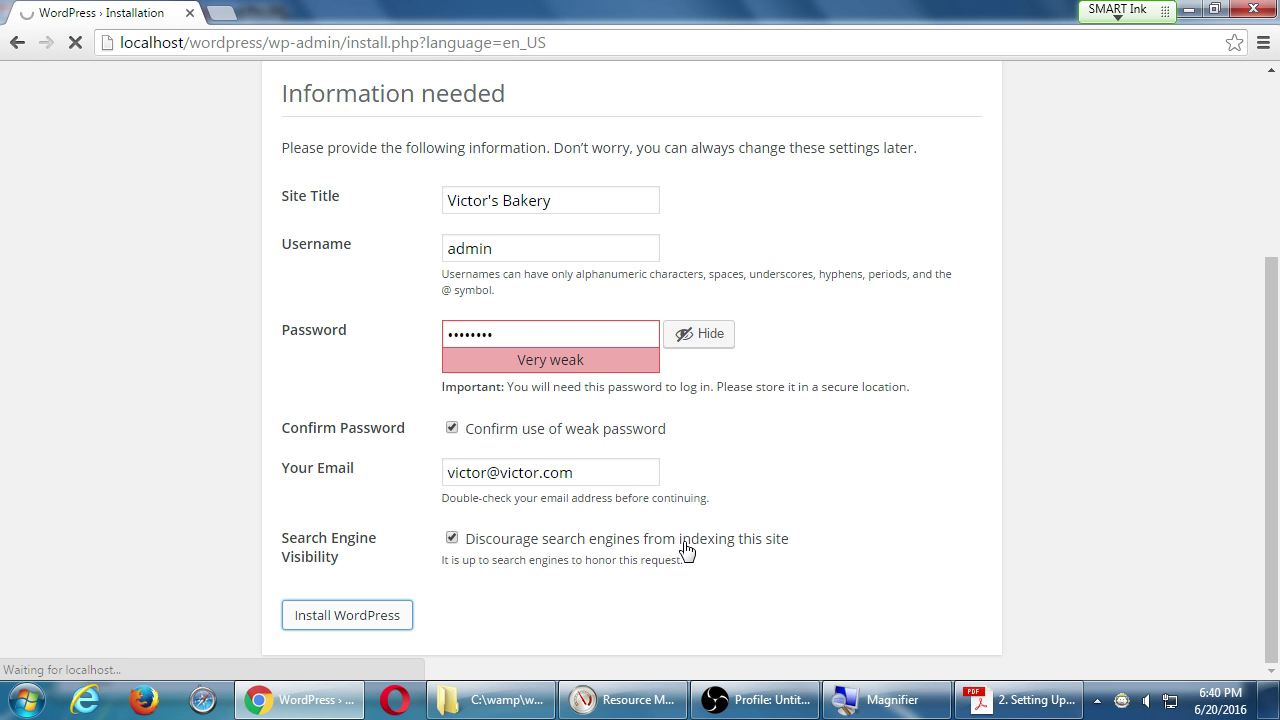
{"action": "left_click", "coordinate": [985, 700]}
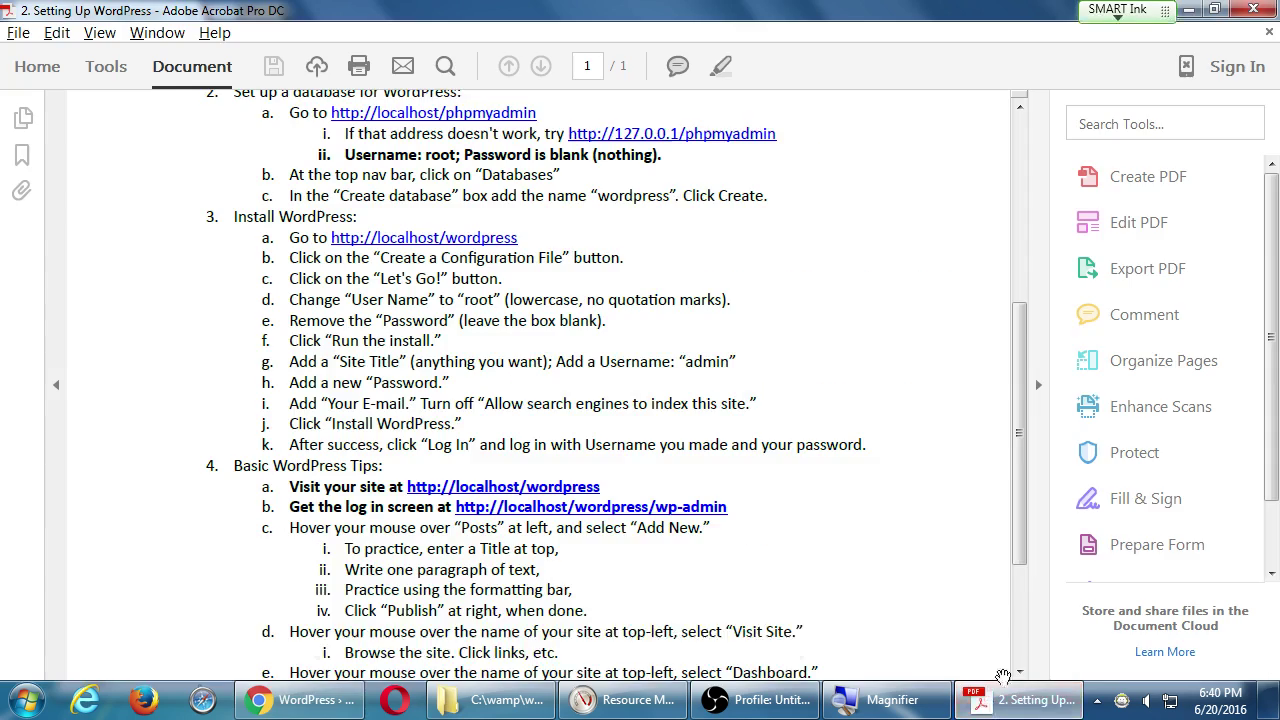
Scroll the setup guide, then return to Chrome's WordPress Success! page.
{"action": "scroll", "coordinate": [879, 566], "scroll_direction": "down", "scroll_amount": 2}
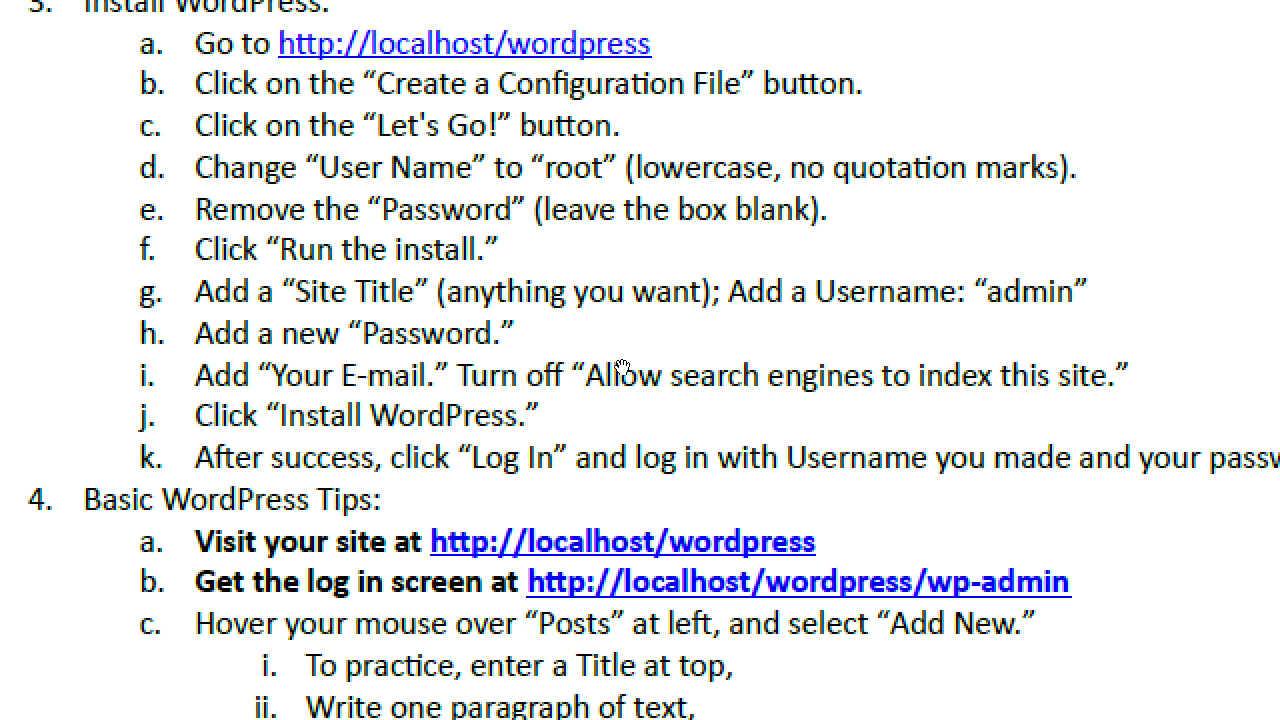
{"action": "key", "text": "alt+Tab"}
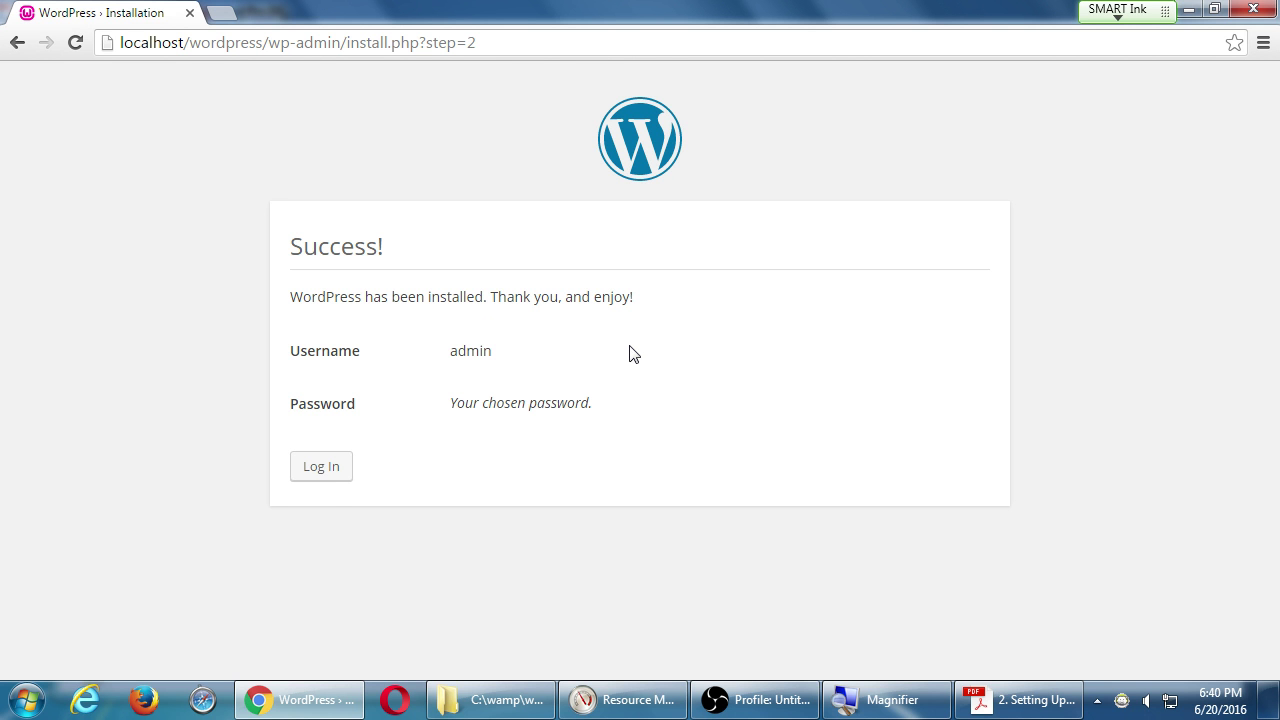
Log in to the Victor's Bakery WordPress site as admin with the account password.
{"action": "left_click", "coordinate": [307, 465]}
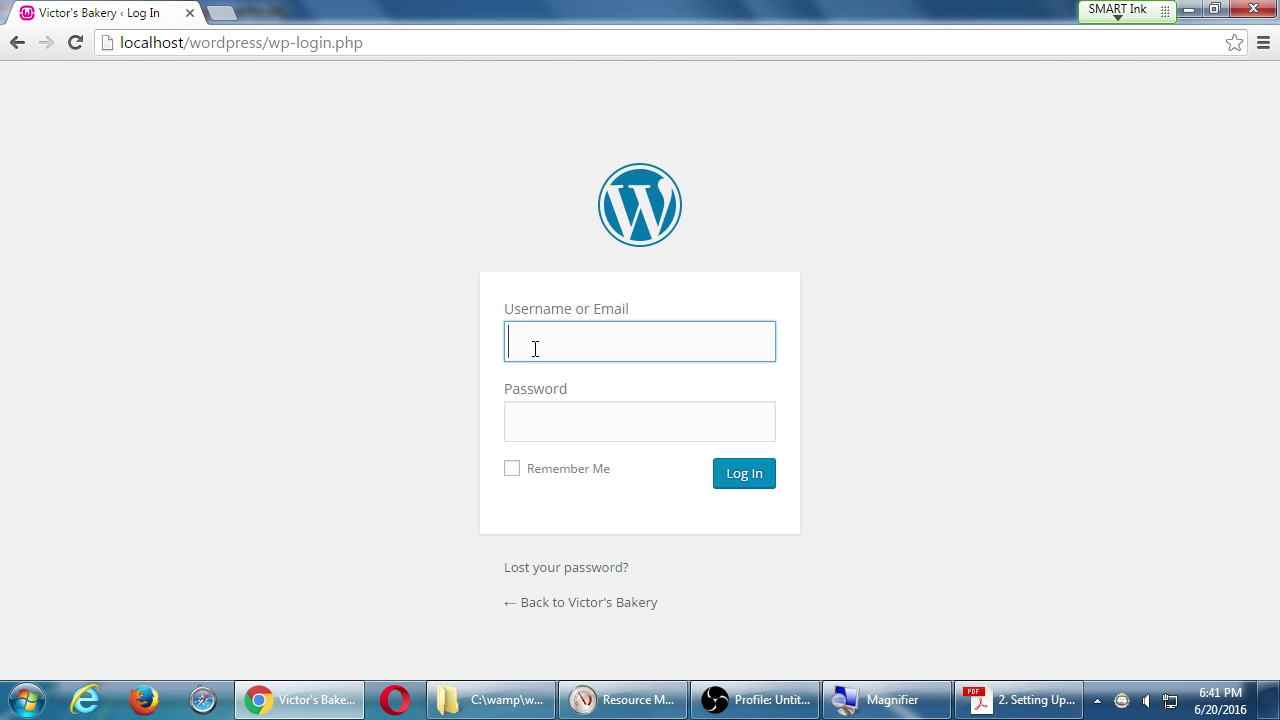
{"action": "type", "text": "admin"}
{"action": "key", "text": "Tab"}
{"action": "type", "text": "12345678"}
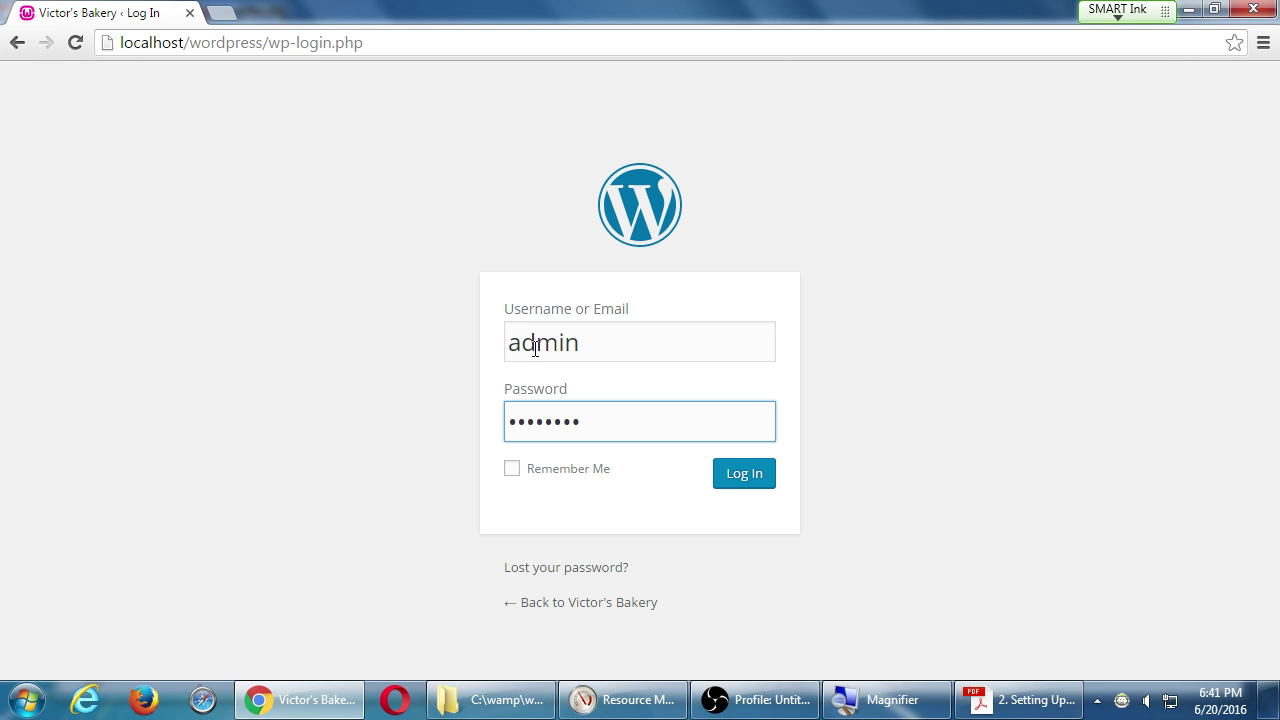
{"action": "key", "text": "Return"}
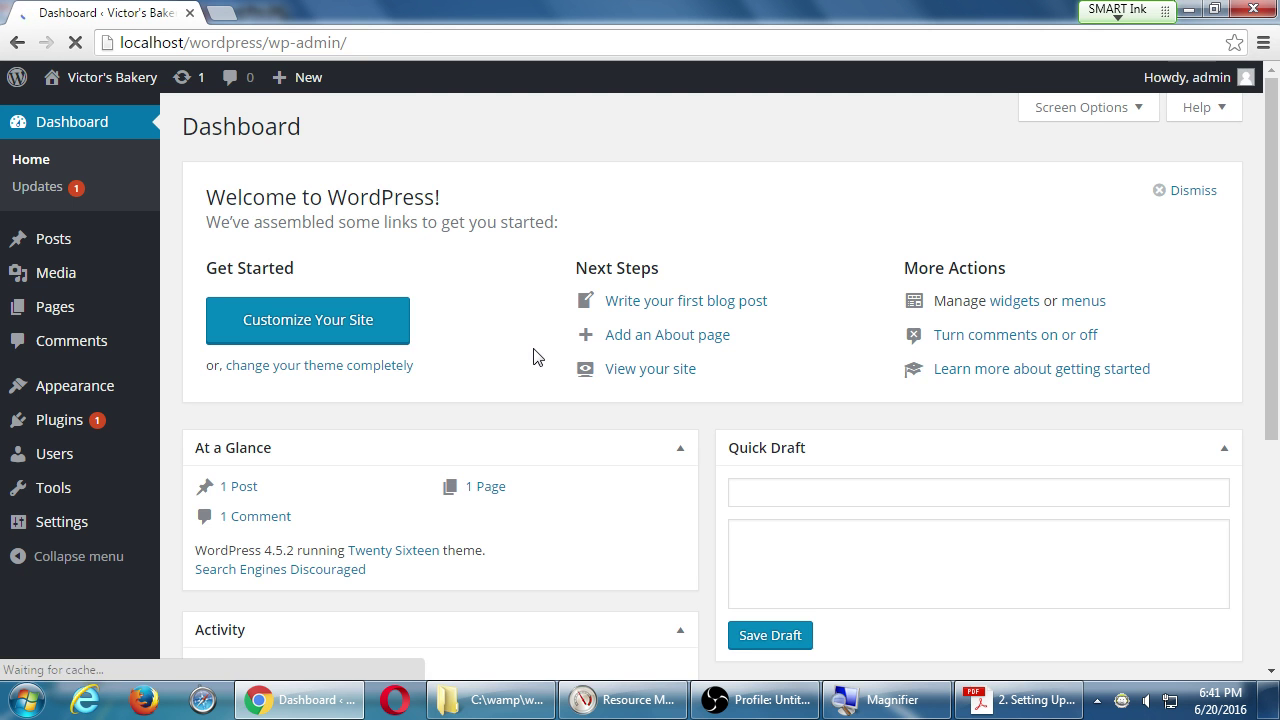
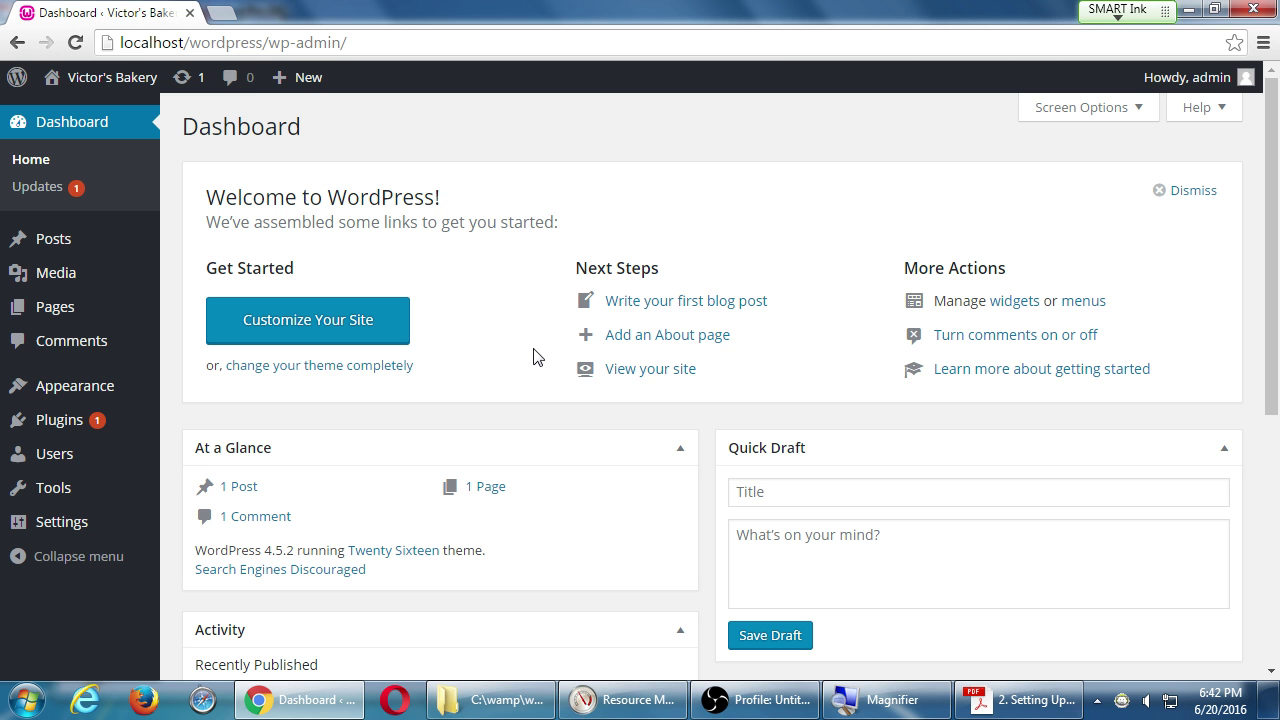
Visit the public Victor's Bakery site from the admin bar's site-name menu.
{"action": "mouse_move", "coordinate": [72, 528]}
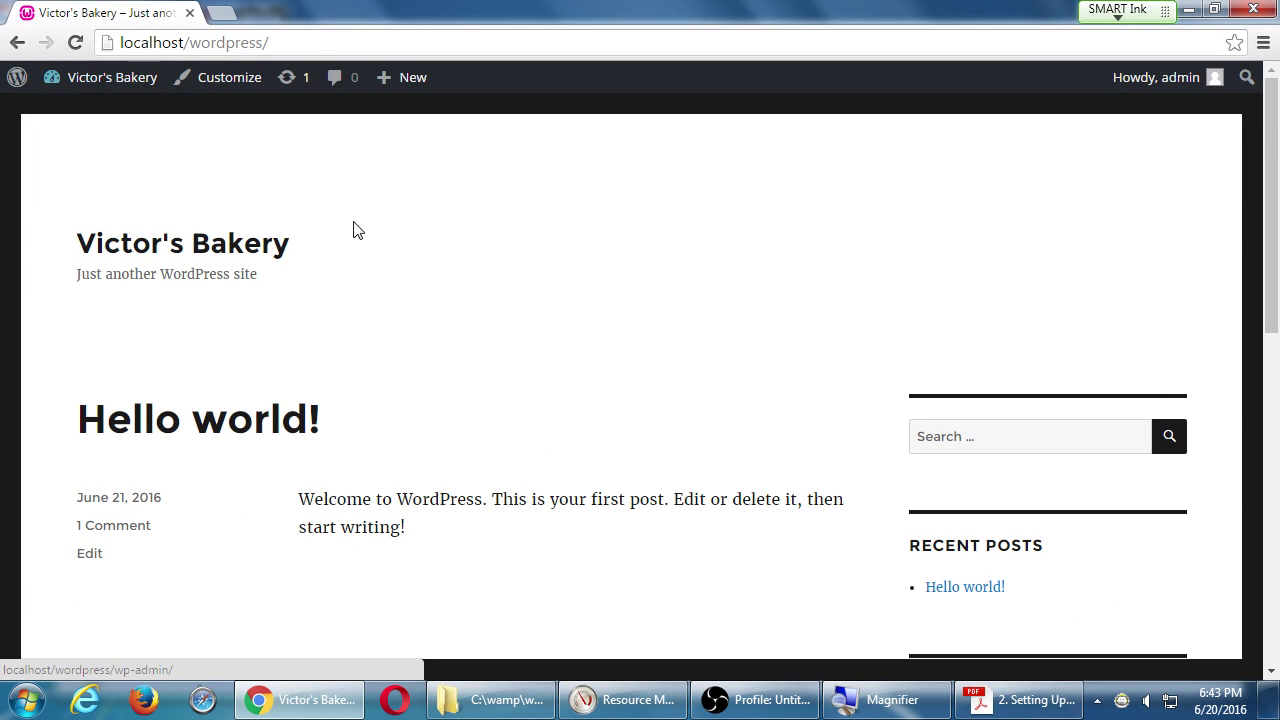
Go to the Dashboard, view the public site once more, then return to the Dashboard.
{"action": "left_click", "coordinate": [150, 88]}
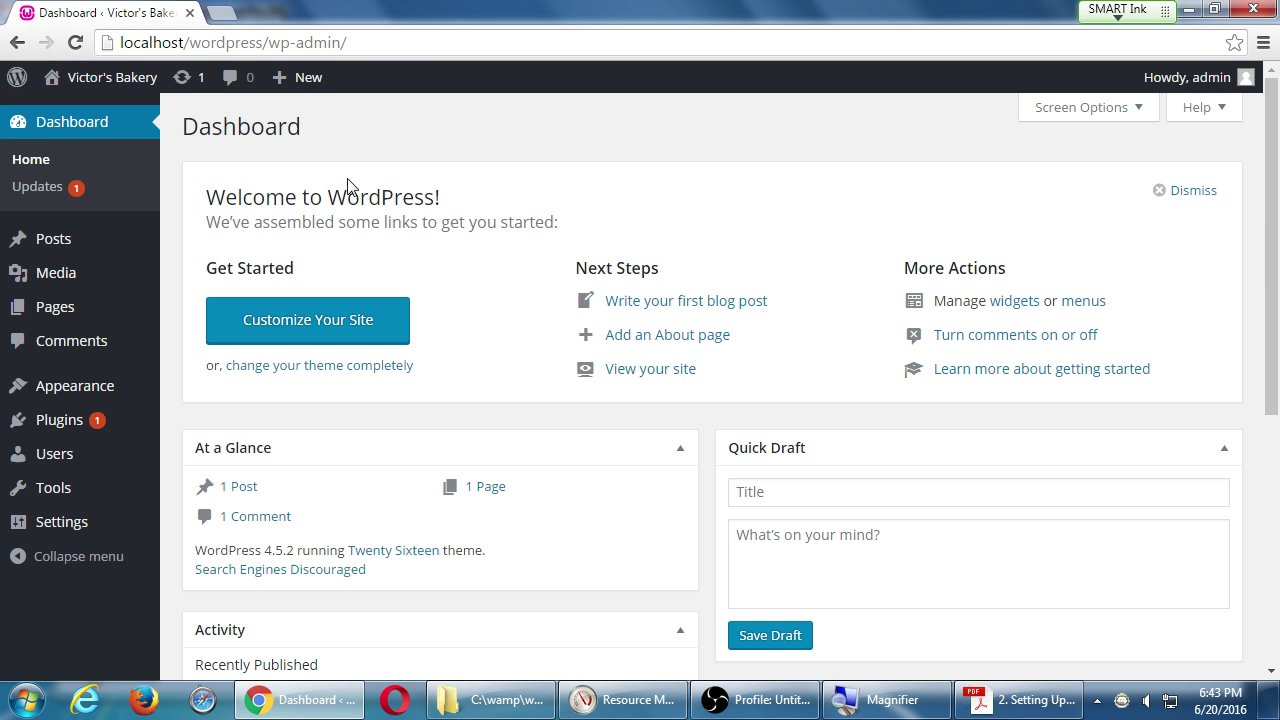
{"action": "left_click", "coordinate": [128, 78]}
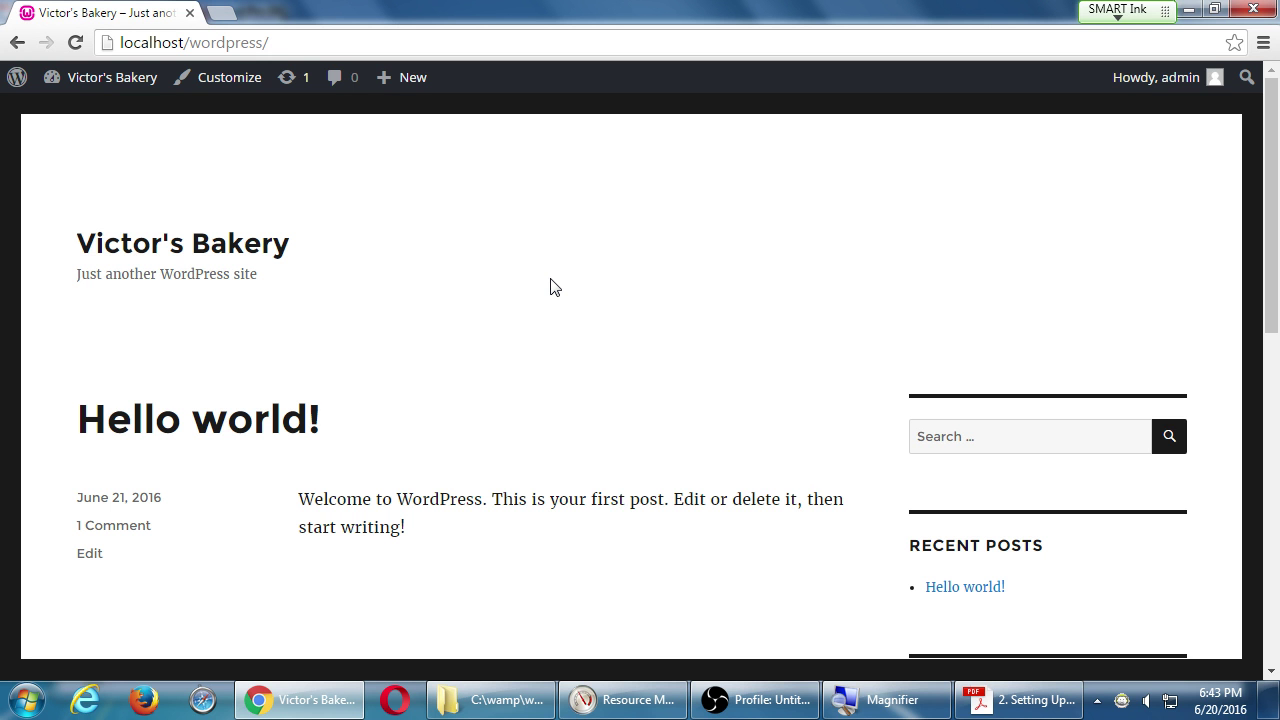
{"action": "left_click", "coordinate": [118, 78]}
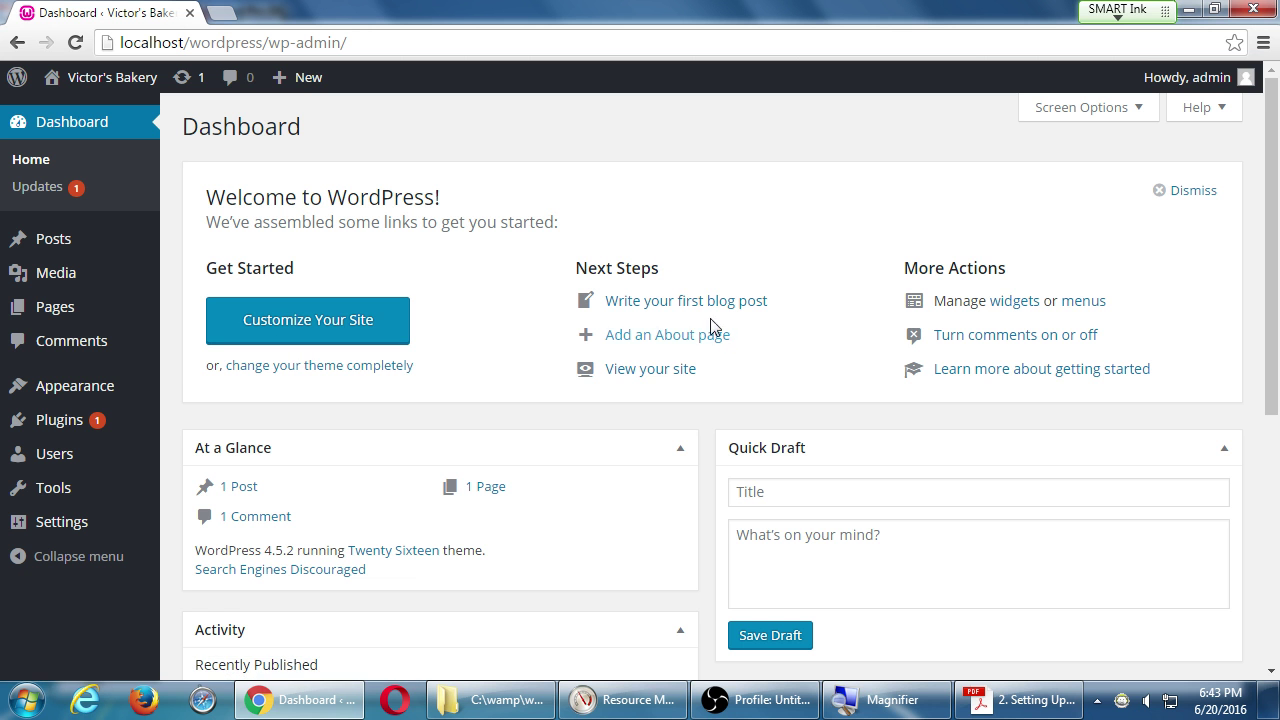
Drag the Activity box above At a Glance on the Dashboard.
{"action": "scroll", "coordinate": [702, 435], "scroll_direction": "down", "scroll_amount": 2}
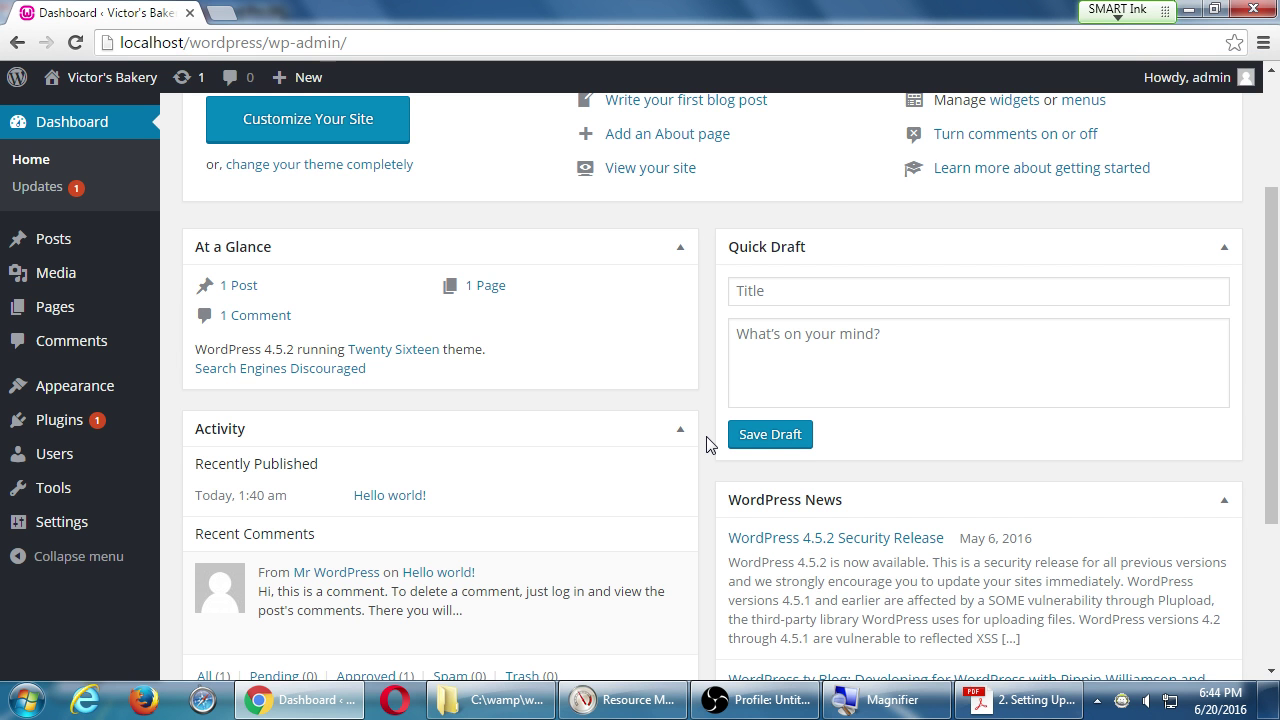
{"action": "scroll", "coordinate": [160, 455], "scroll_direction": "down", "scroll_amount": 3}
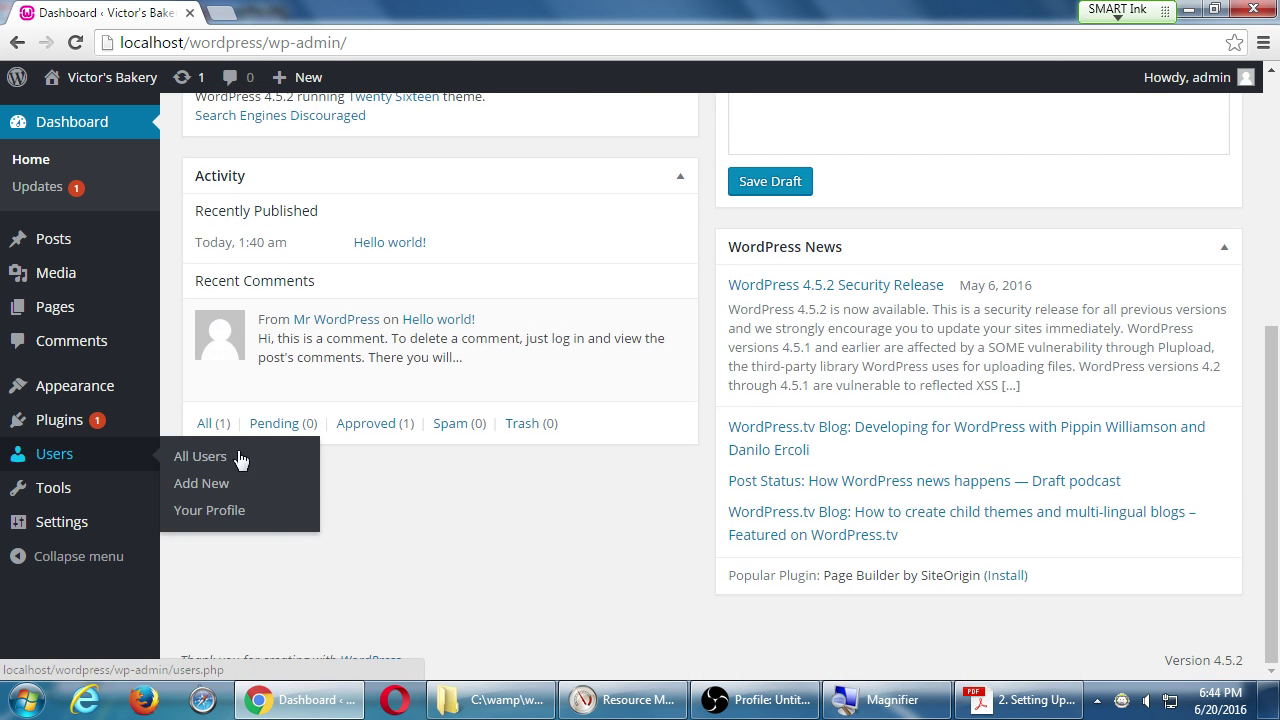
{"action": "scroll", "coordinate": [480, 510], "scroll_direction": "up", "scroll_amount": 5}
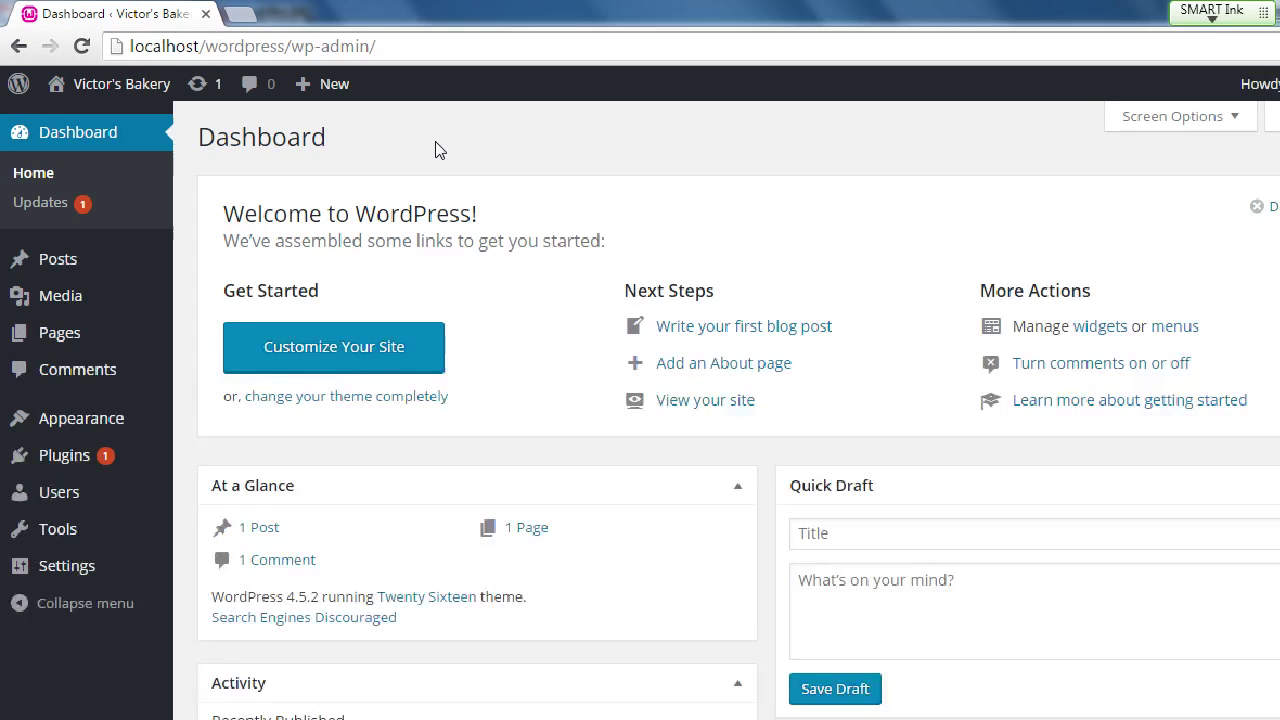
{"action": "scroll", "coordinate": [650, 318], "scroll_direction": "down", "scroll_amount": 3}
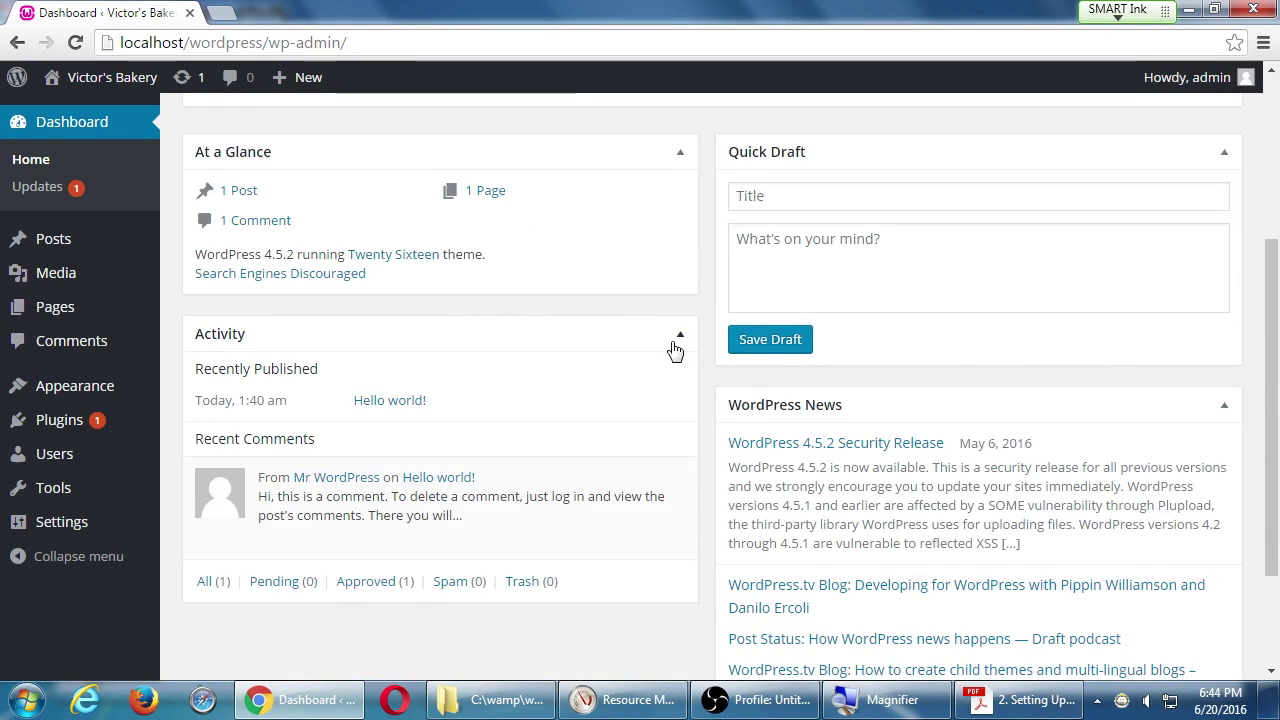
{"action": "scroll", "coordinate": [674, 349], "scroll_direction": "up", "scroll_amount": 2}
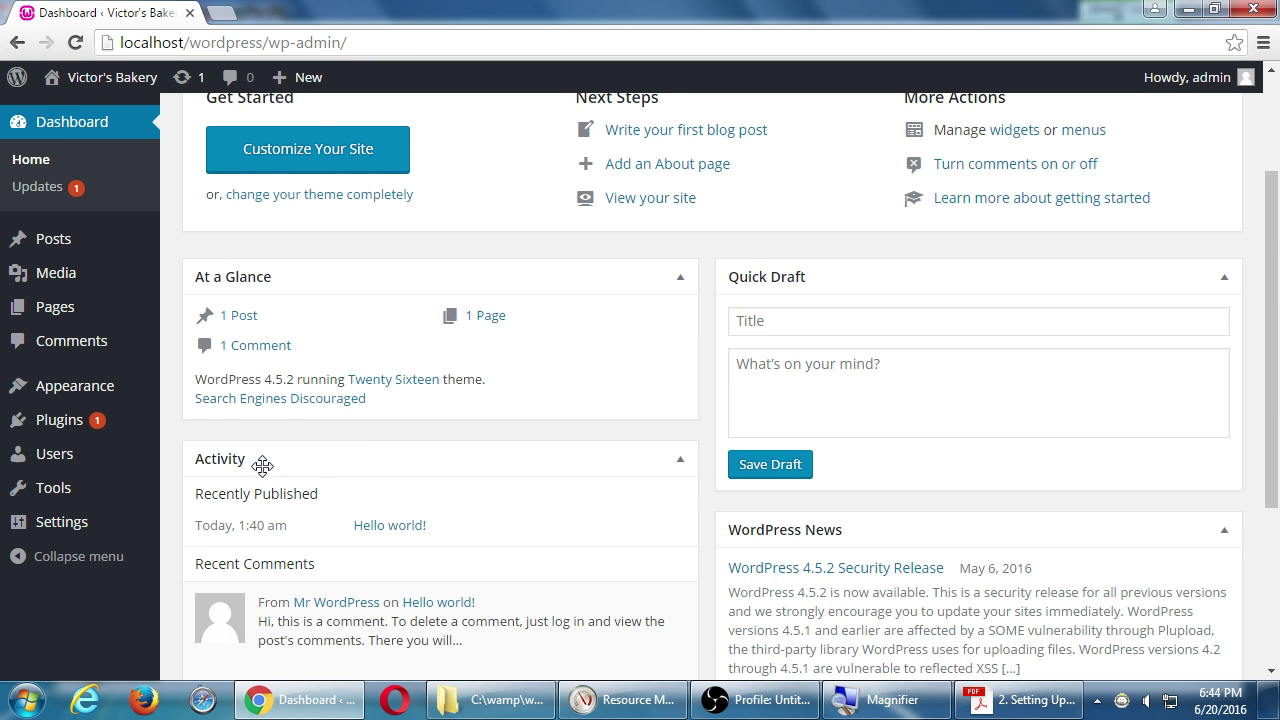
{"action": "left_click_drag", "start_coordinate": [257, 463], "coordinate": [271, 263]}
Move WordPress News above Quick Draft and put At a Glance back on top.
{"action": "scroll", "coordinate": [250, 310], "scroll_direction": "up", "scroll_amount": 2}
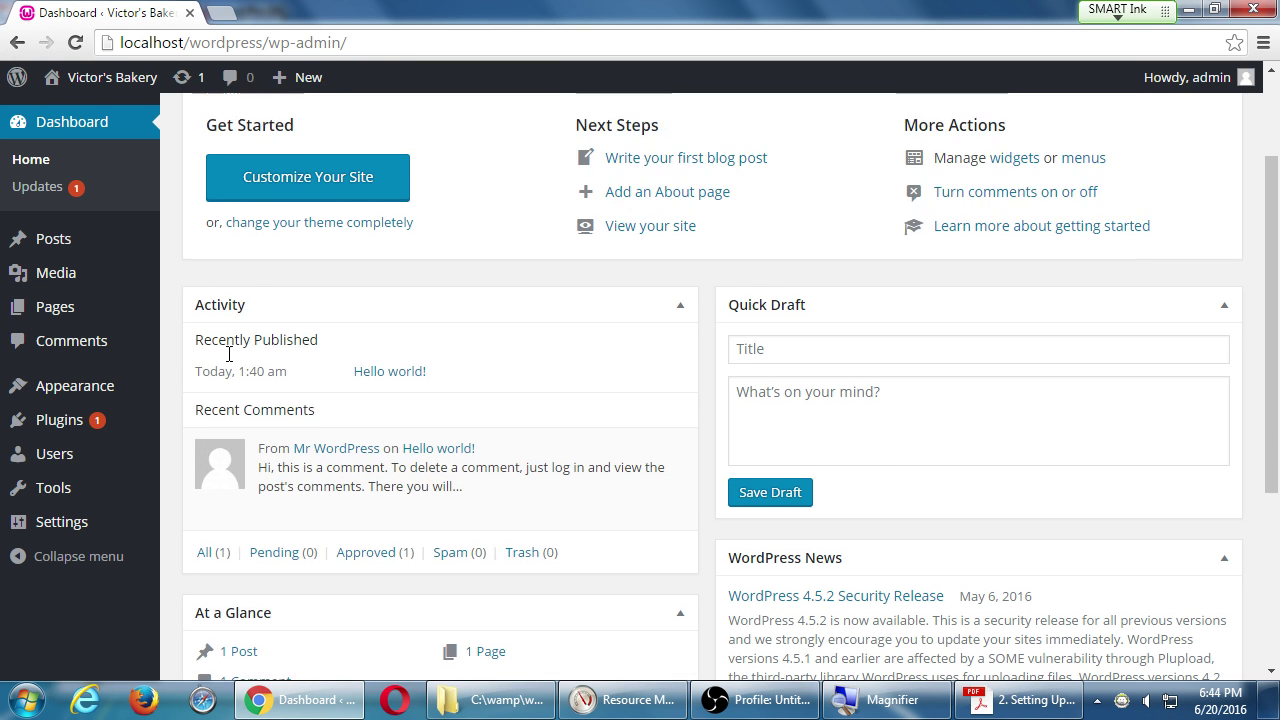
{"action": "scroll", "coordinate": [309, 363], "scroll_direction": "down", "scroll_amount": 3}
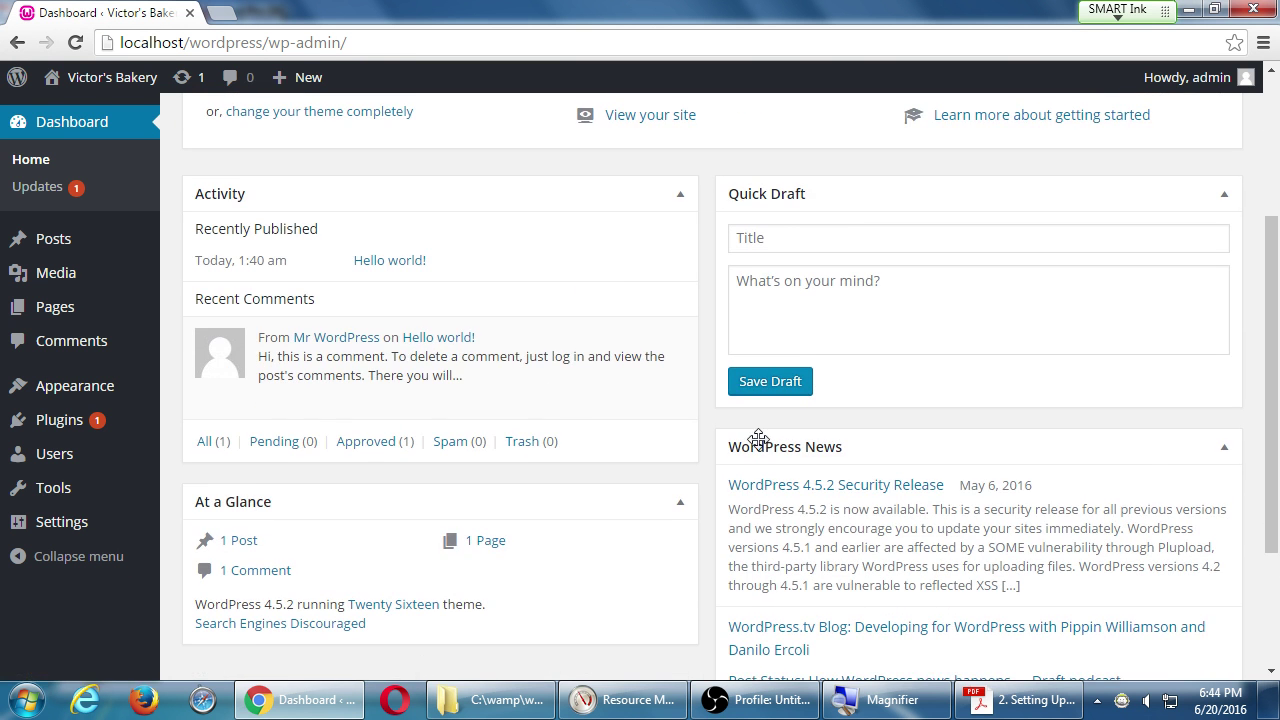
{"action": "left_click_drag", "start_coordinate": [752, 446], "coordinate": [780, 198]}
{"action": "scroll", "coordinate": [514, 537], "scroll_direction": "up", "scroll_amount": 3}
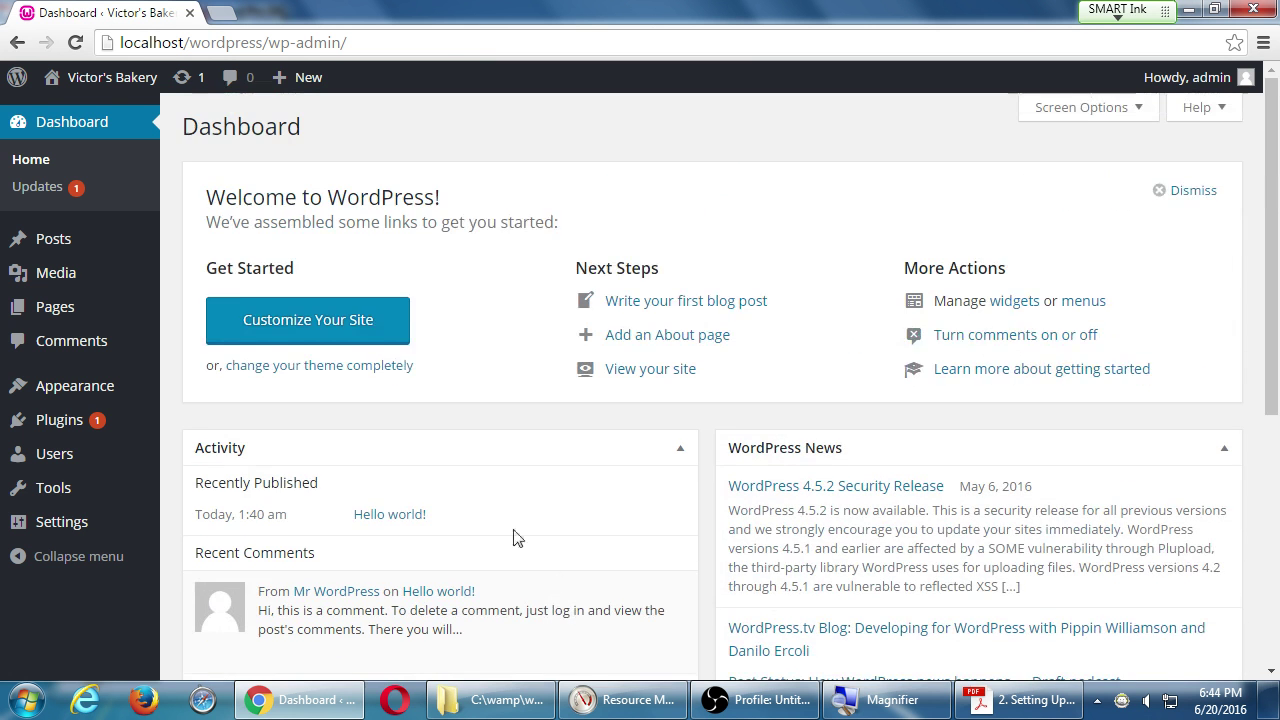
{"action": "scroll", "coordinate": [386, 551], "scroll_direction": "down", "scroll_amount": 2}
{"action": "left_click_drag", "start_coordinate": [318, 528], "coordinate": [330, 236]}
{"action": "scroll", "coordinate": [620, 417], "scroll_direction": "up", "scroll_amount": 3}
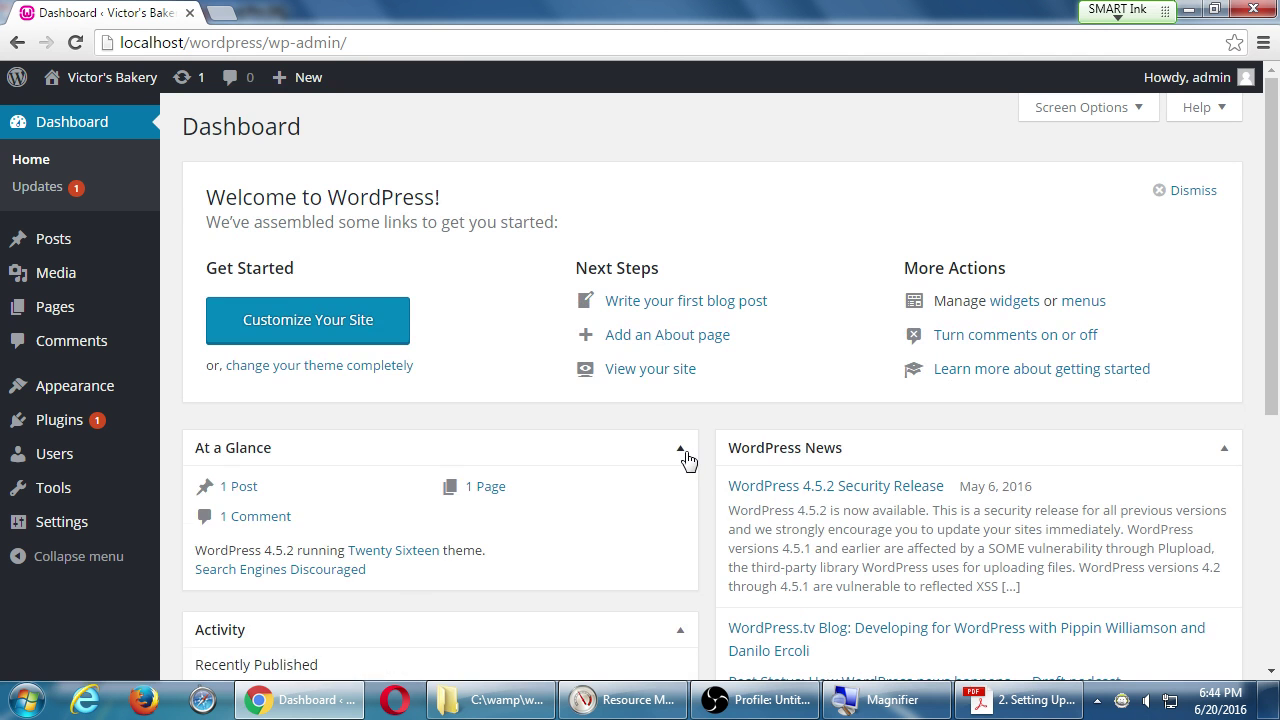
Collapse and re-expand the At a Glance box, then try dragging it right.
{"action": "left_click", "coordinate": [684, 452]}
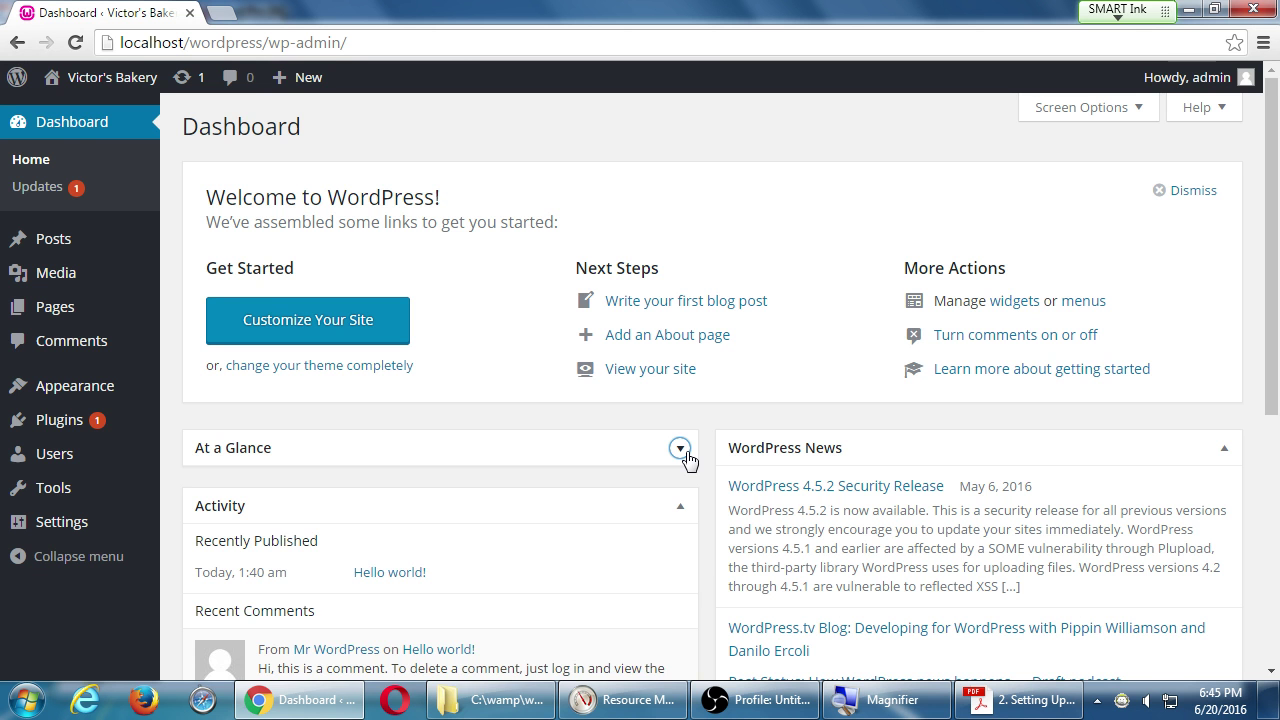
{"action": "left_click", "coordinate": [684, 452]}
{"action": "left_click_drag", "start_coordinate": [483, 440], "coordinate": [539, 442]}
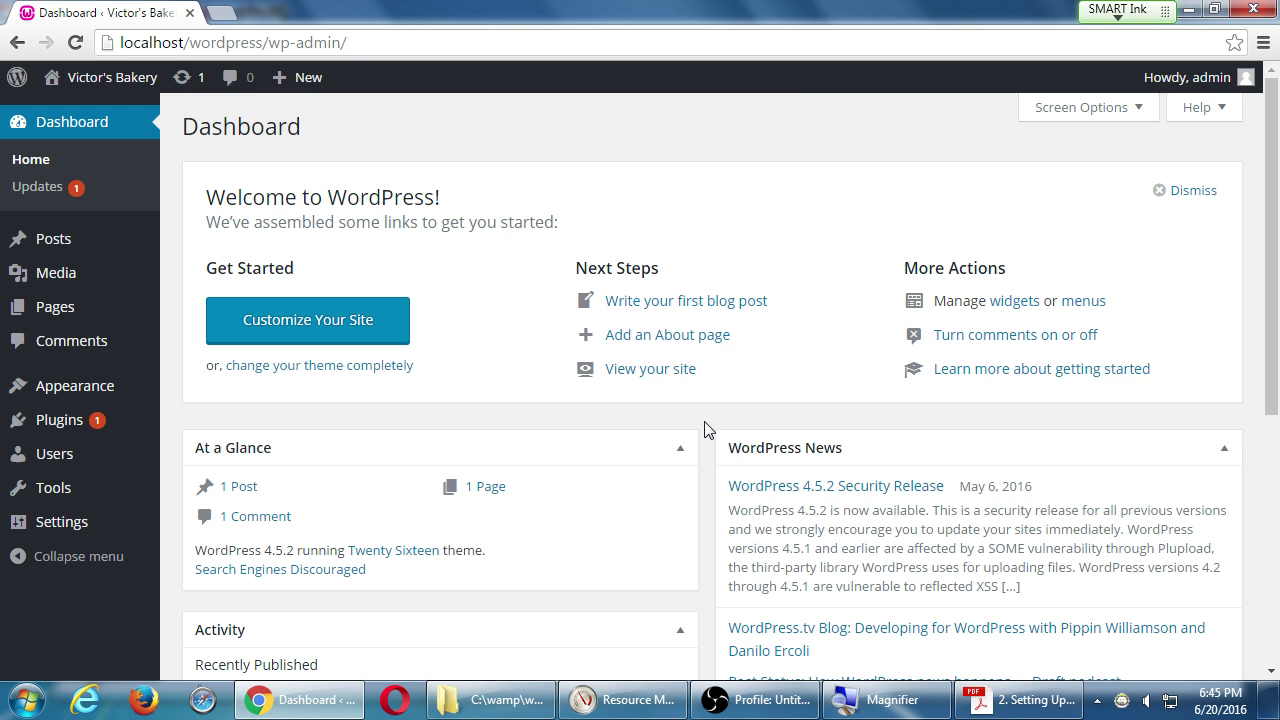
Open the Dashboard's contextual Help panel.
{"action": "scroll", "coordinate": [785, 403], "scroll_direction": "down", "scroll_amount": 5}
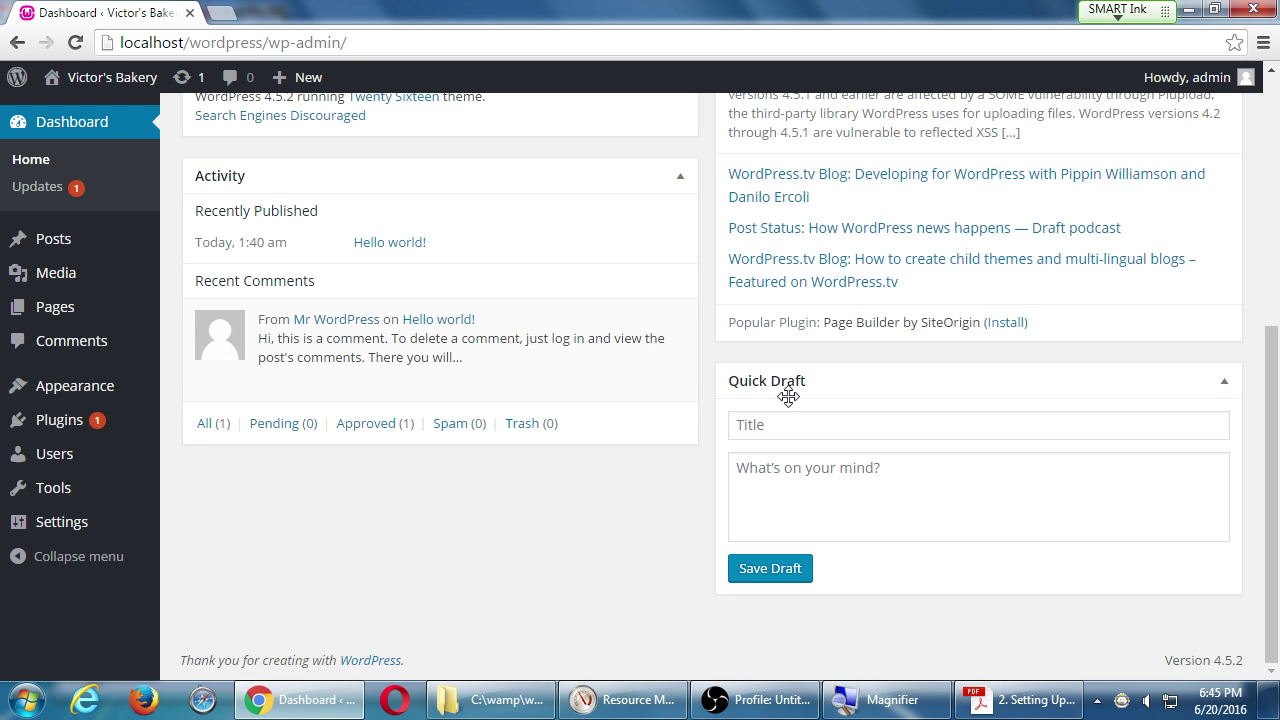
{"action": "scroll", "coordinate": [709, 400], "scroll_direction": "up", "scroll_amount": 5}
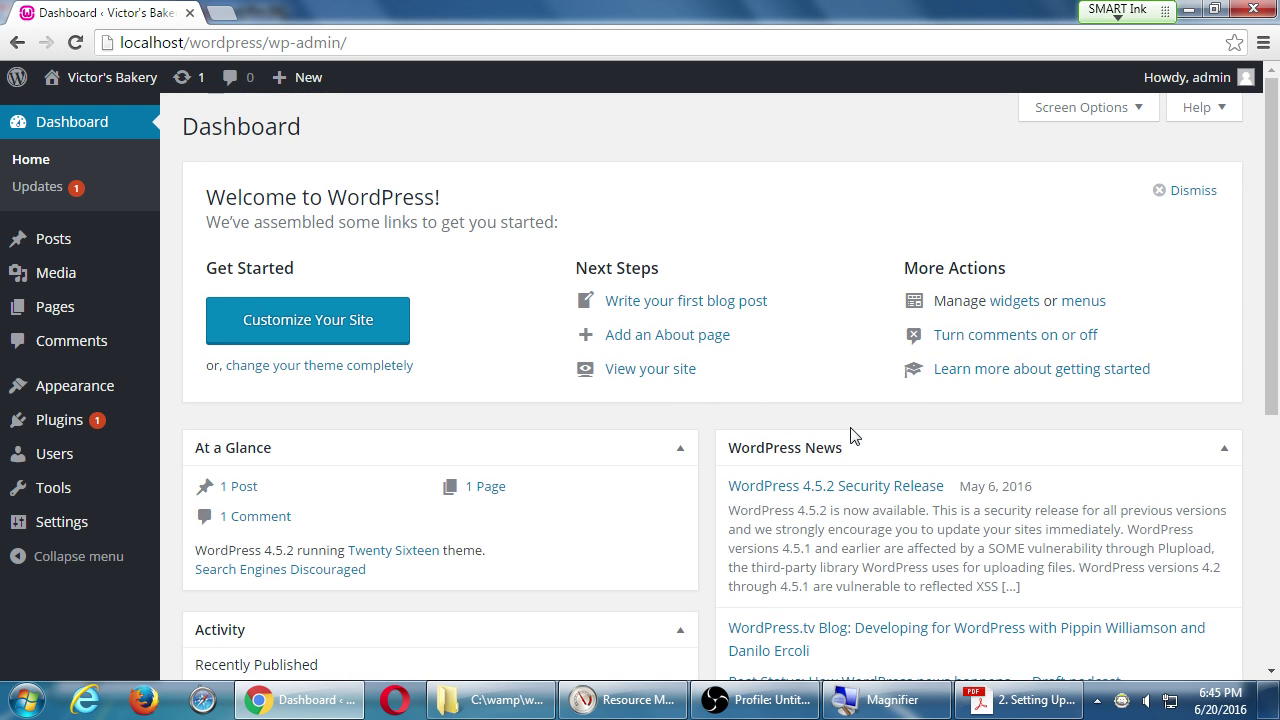
{"action": "key", "text": "super+plus"}
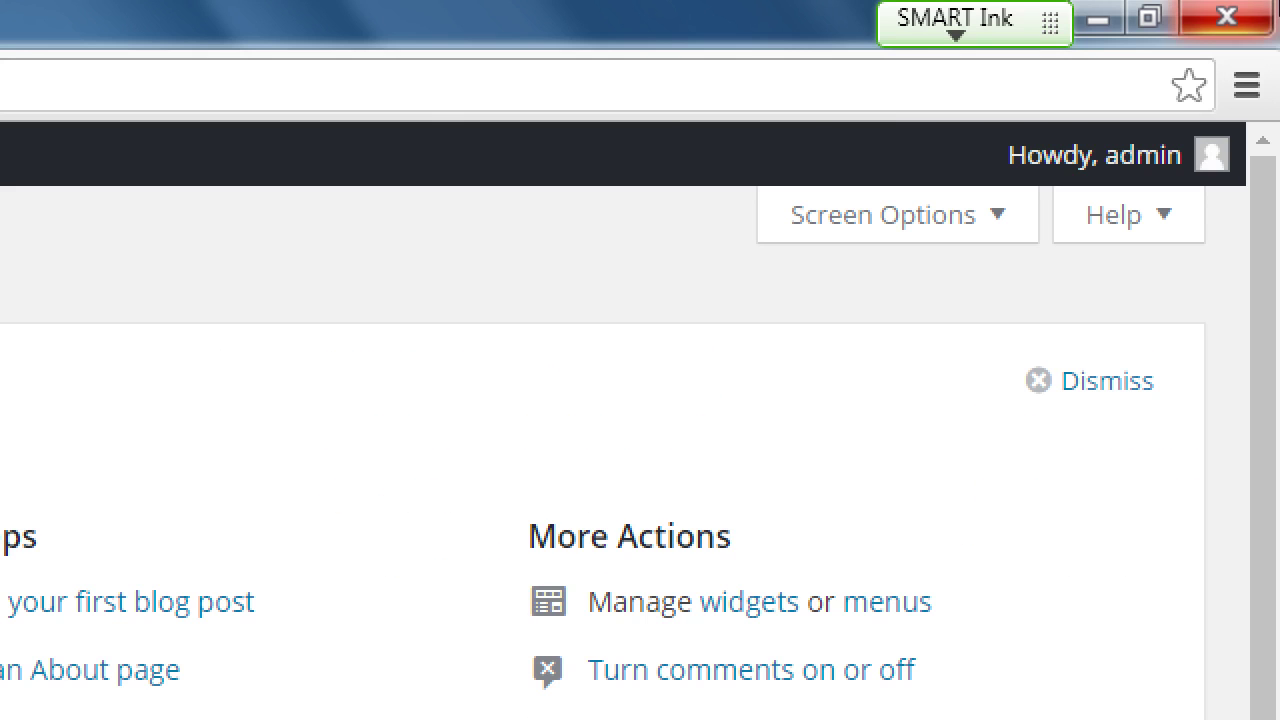
{"action": "key", "text": "super+minus"}
{"action": "left_click", "coordinate": [1201, 108]}
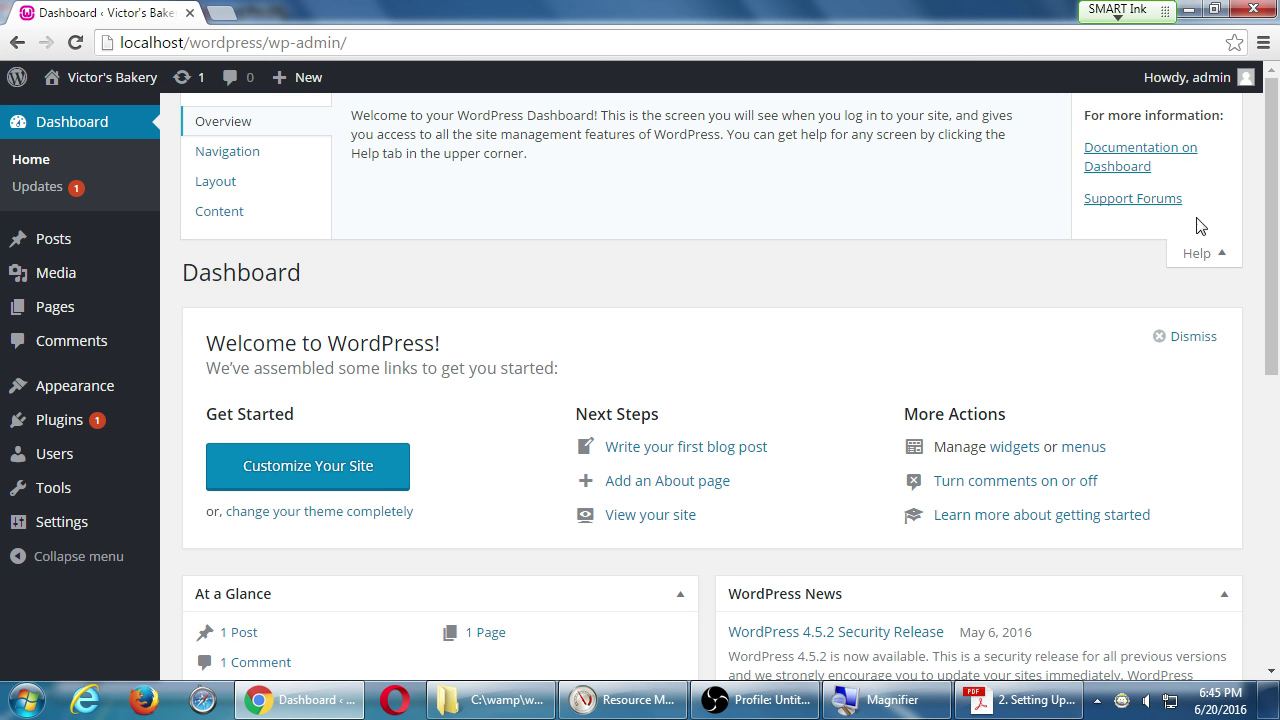
Open the Documentation on Dashboard link in a new tab and highlight its wordpress.org domain.
{"action": "left_click", "coordinate": [1210, 258]}
{"action": "left_click", "coordinate": [1230, 118]}
{"action": "left_click", "coordinate": [1130, 157]}
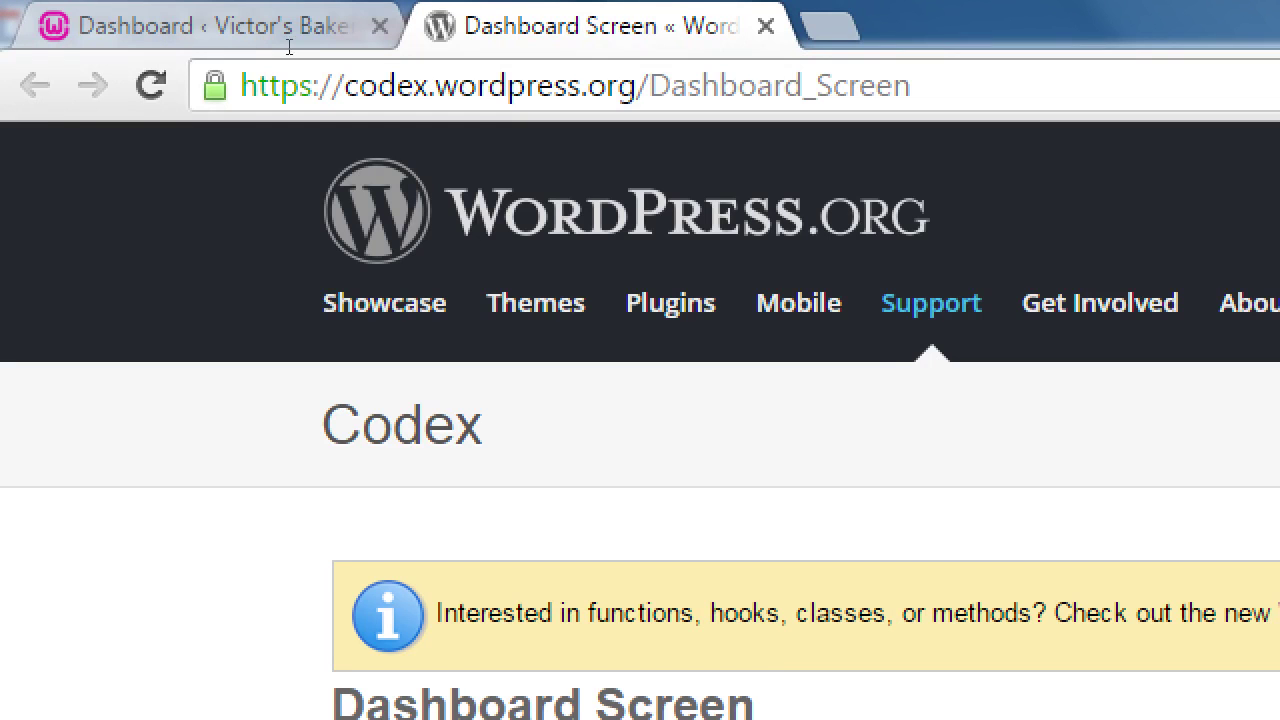
{"action": "mouse_move", "coordinate": [618, 86]}
{"action": "left_mouse_down"}
{"action": "mouse_move", "coordinate": [344, 86]}
{"action": "mouse_move", "coordinate": [434, 86]}
{"action": "left_mouse_up"}
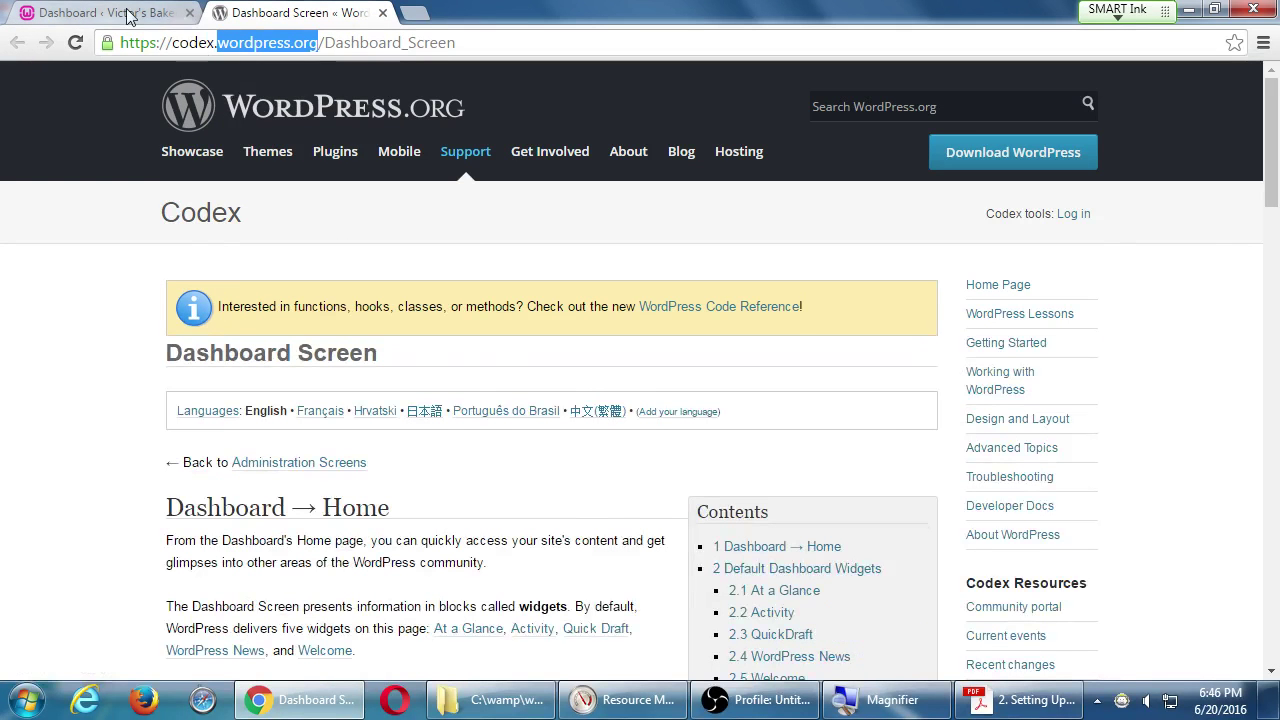
Browse the Dashboard Screen Codex page, then return to the admin Dashboard tab.
{"action": "left_click", "coordinate": [170, 20]}
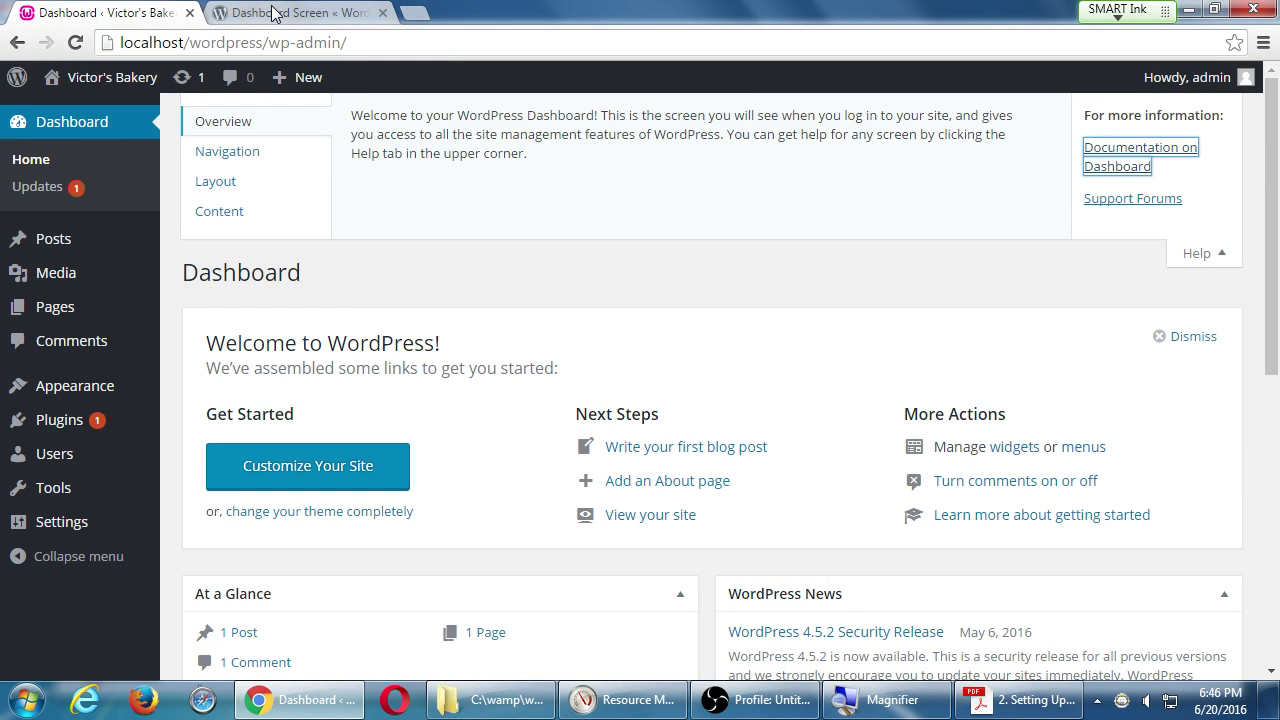
{"action": "left_click", "coordinate": [277, 12]}
{"action": "scroll", "coordinate": [123, 409], "scroll_direction": "down", "scroll_amount": 9}
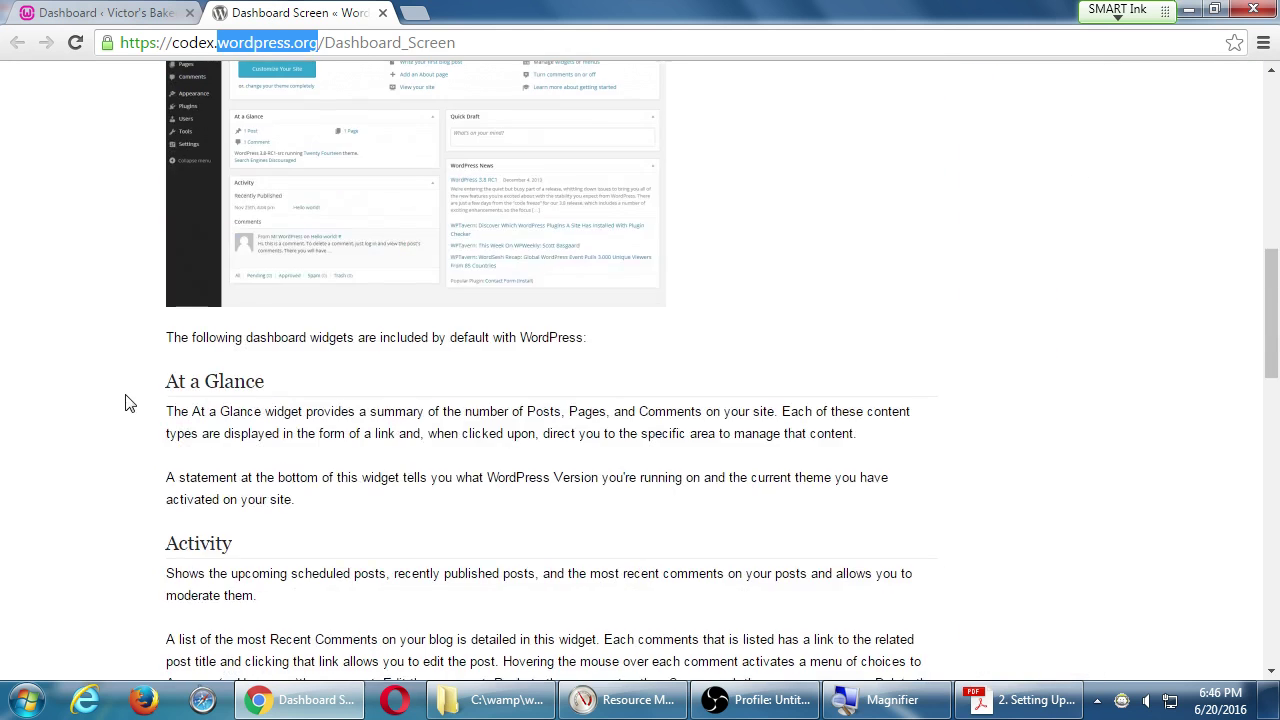
{"action": "scroll", "coordinate": [125, 401], "scroll_direction": "up", "scroll_amount": 5}
{"action": "scroll", "coordinate": [125, 401], "scroll_direction": "up", "scroll_amount": 4}
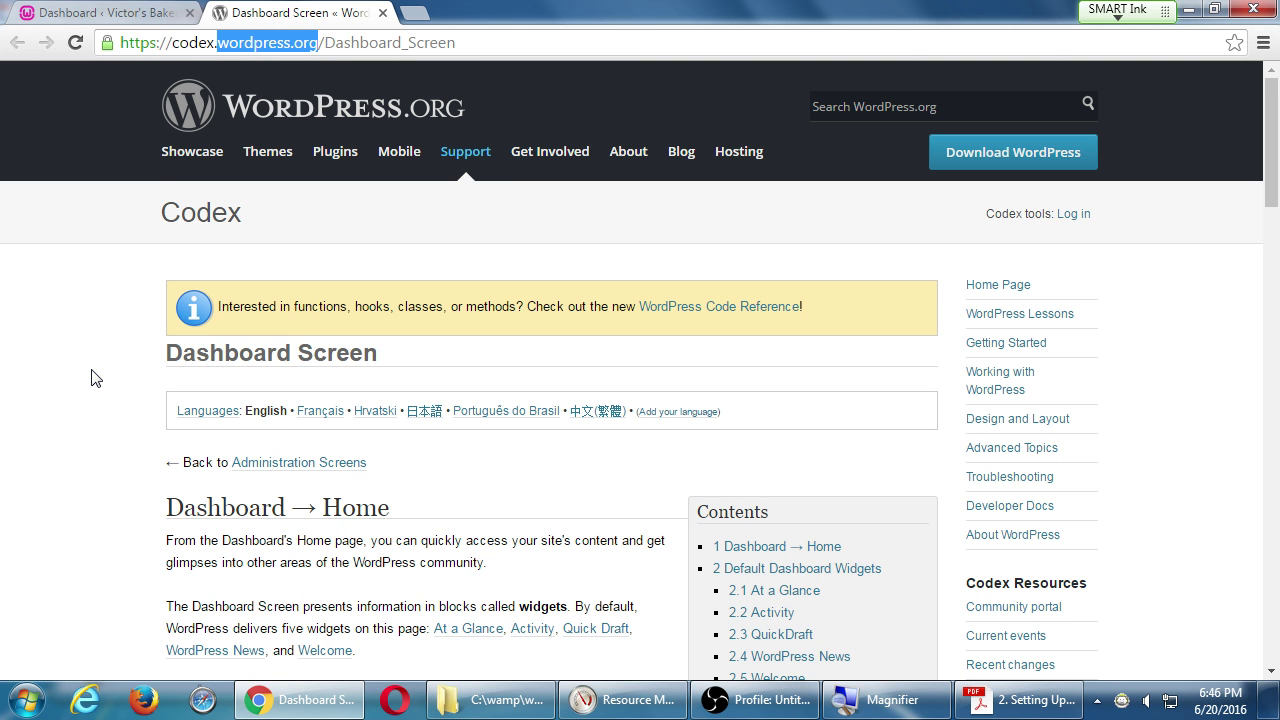
{"action": "scroll", "coordinate": [130, 358], "scroll_direction": "down", "scroll_amount": 6}
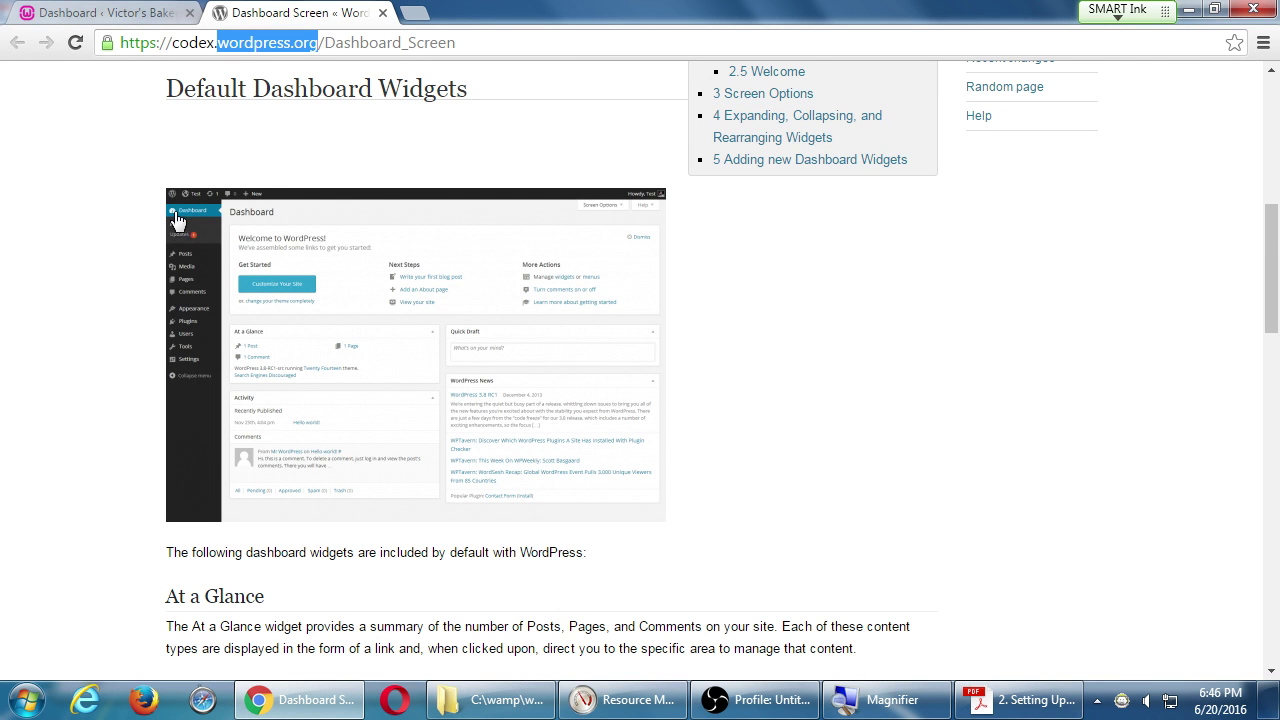
{"action": "left_click", "coordinate": [160, 20]}
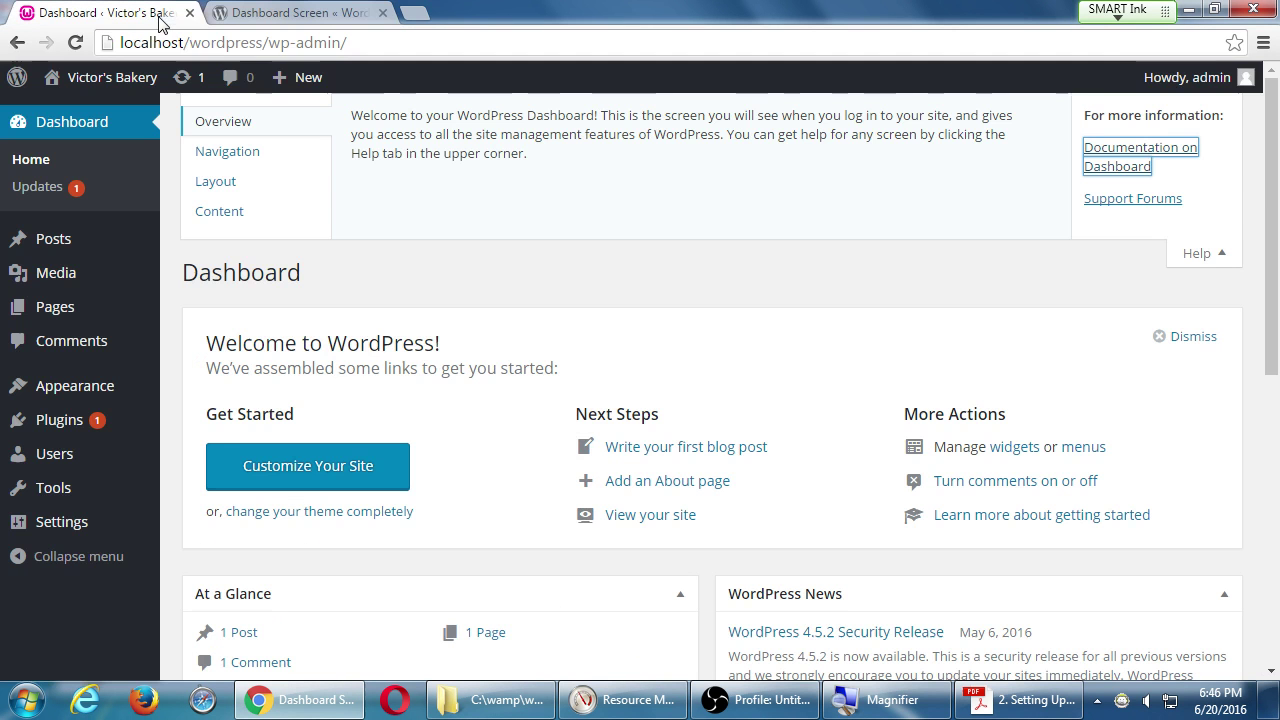
Close the Codex documentation tab and collapse the Help panel.
{"action": "left_click", "coordinate": [955, 205]}
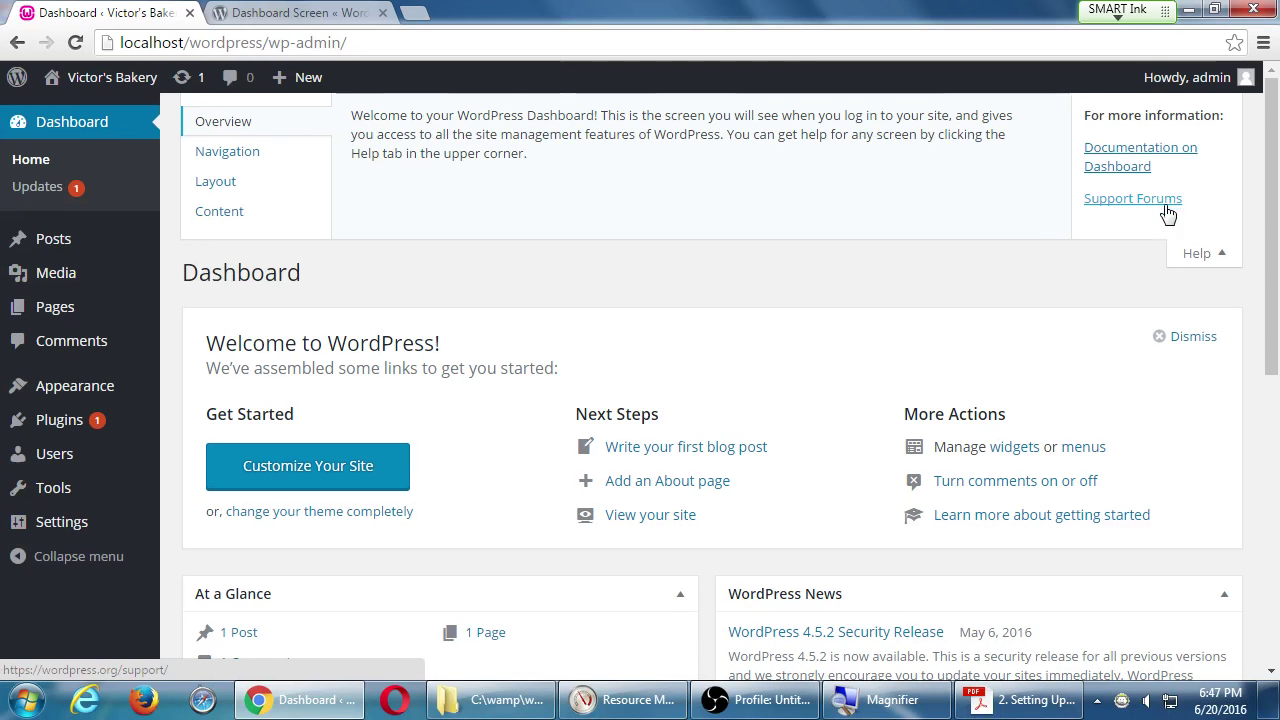
{"action": "left_click", "coordinate": [382, 13]}
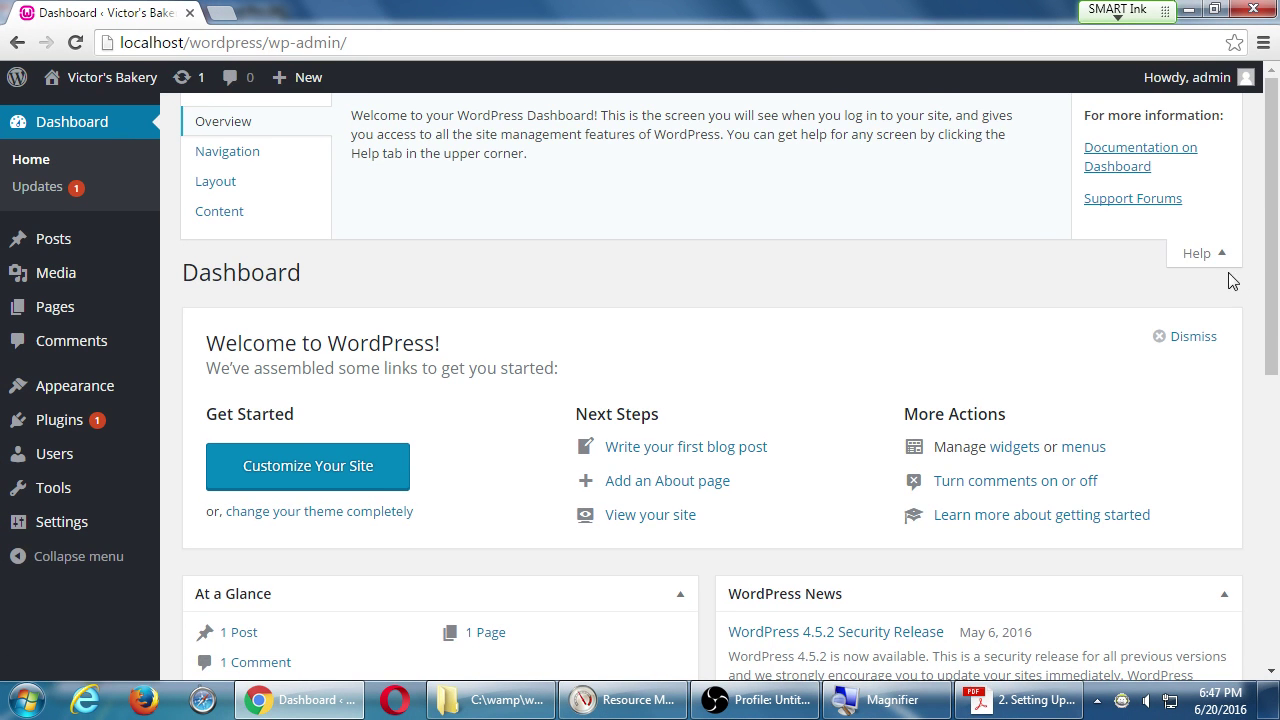
{"action": "left_click", "coordinate": [1210, 258]}
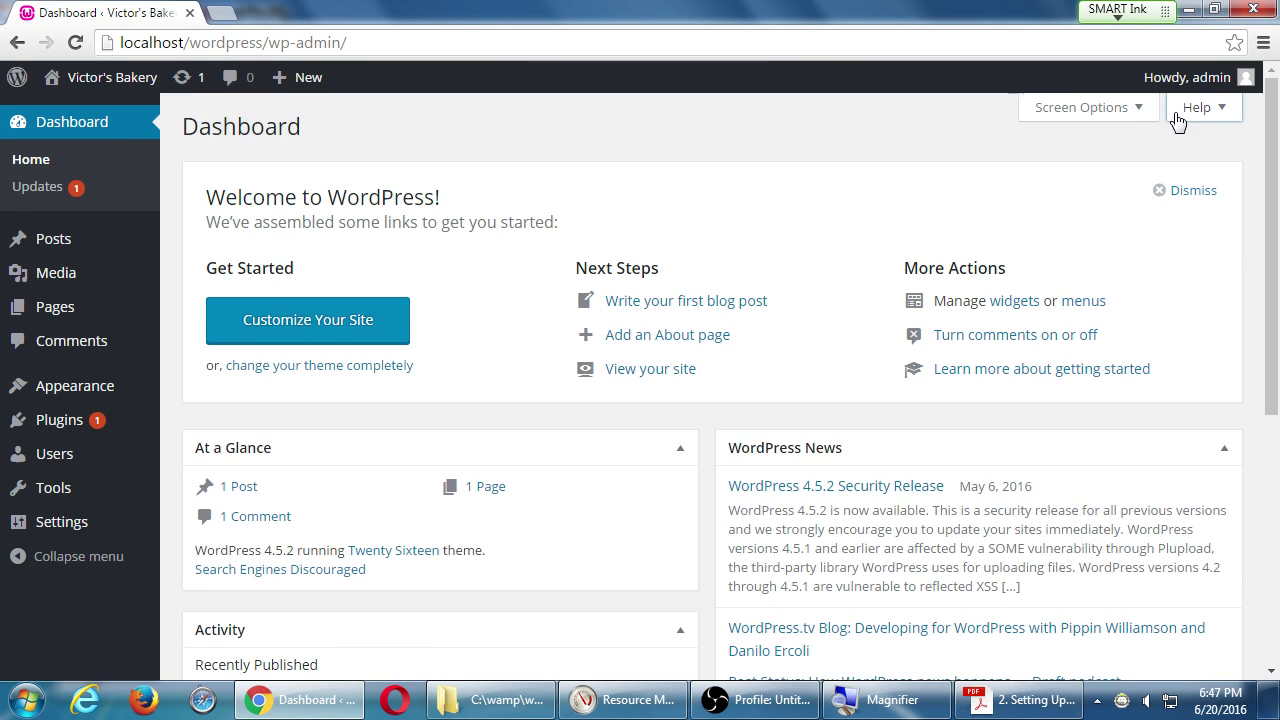
In Screen Options, uncheck Welcome and WordPress News, testing each toggle, then collapse the panel.
{"action": "left_click", "coordinate": [1087, 107]}
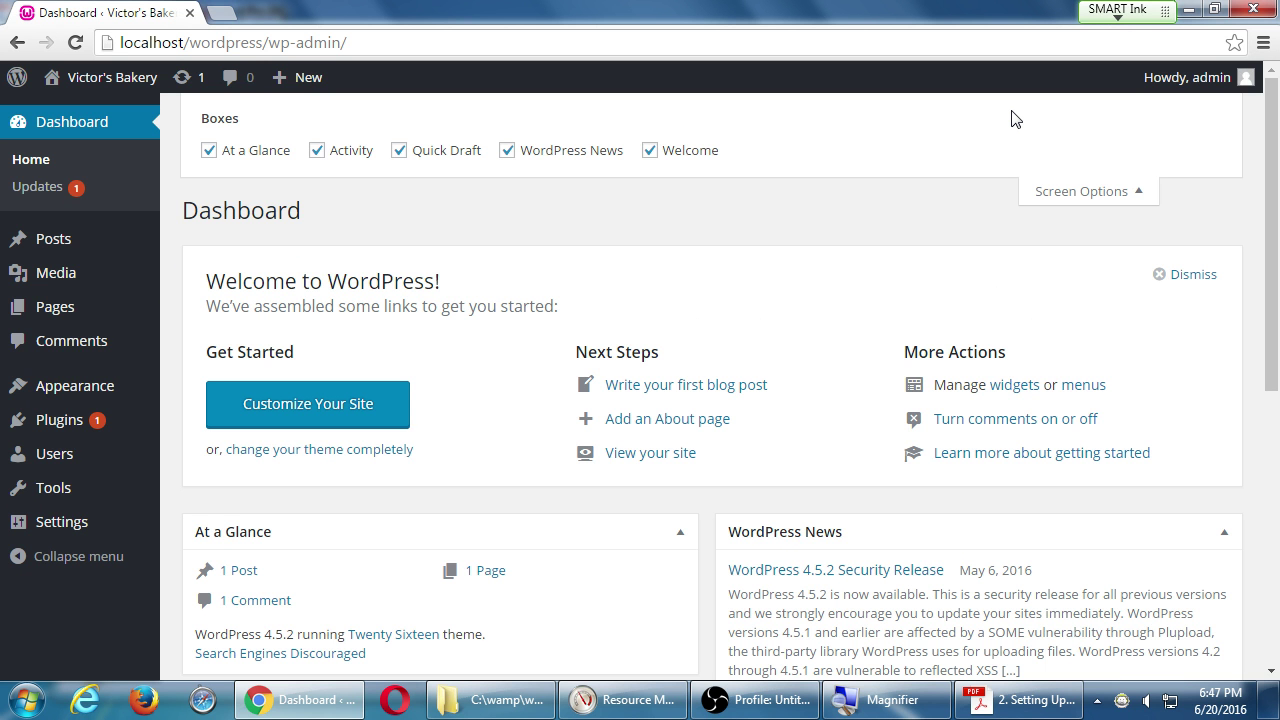
{"action": "scroll", "coordinate": [1100, 438], "scroll_direction": "down", "scroll_amount": 5}
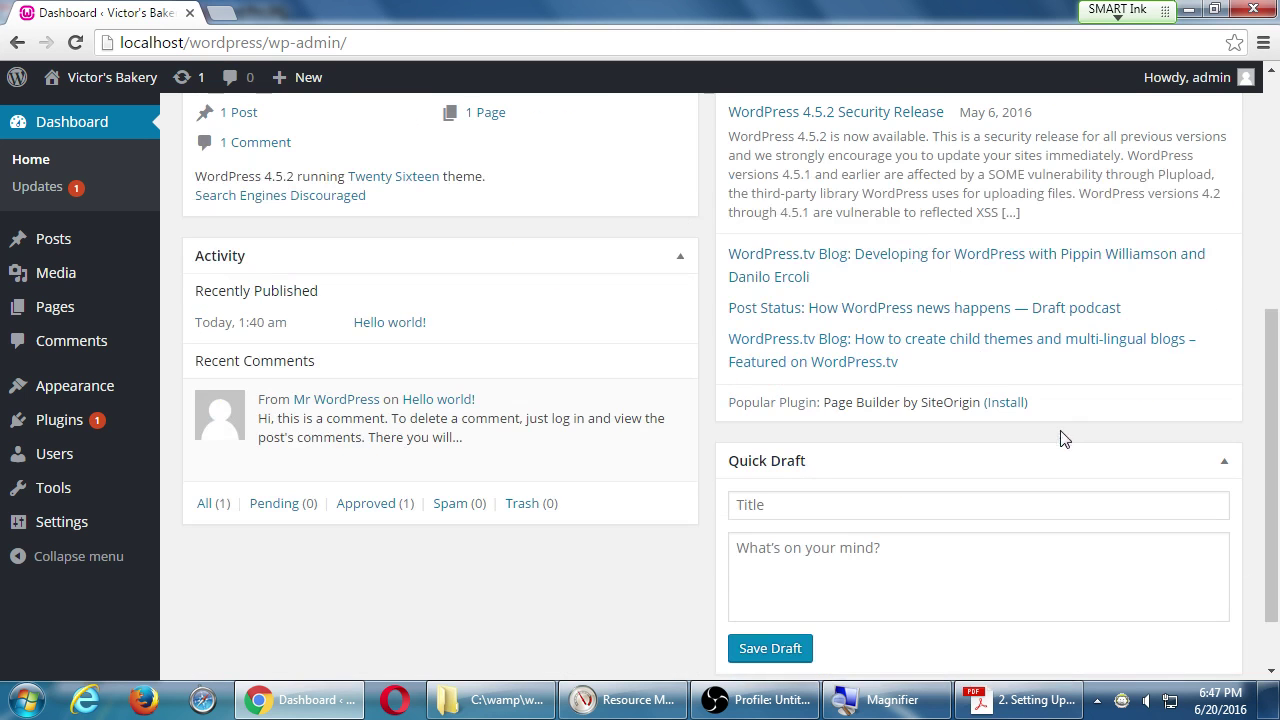
{"action": "scroll", "coordinate": [954, 466], "scroll_direction": "up", "scroll_amount": 3}
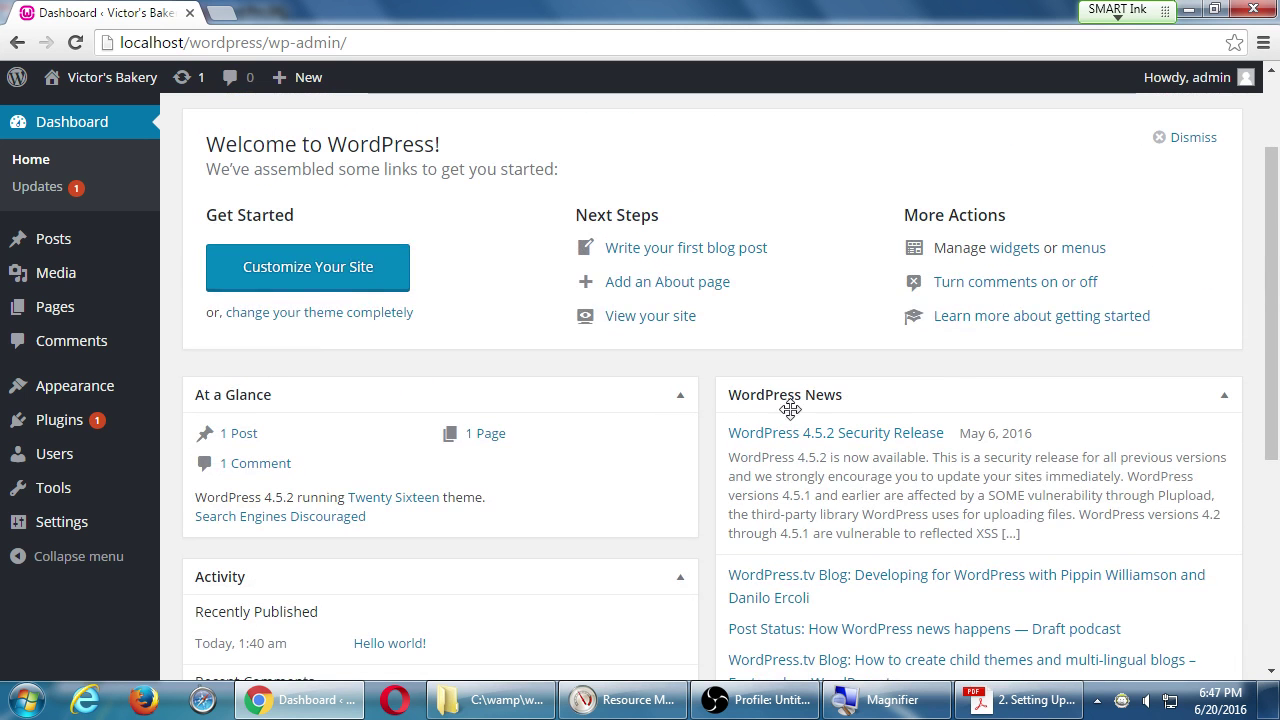
{"action": "scroll", "coordinate": [770, 390], "scroll_direction": "up", "scroll_amount": 2}
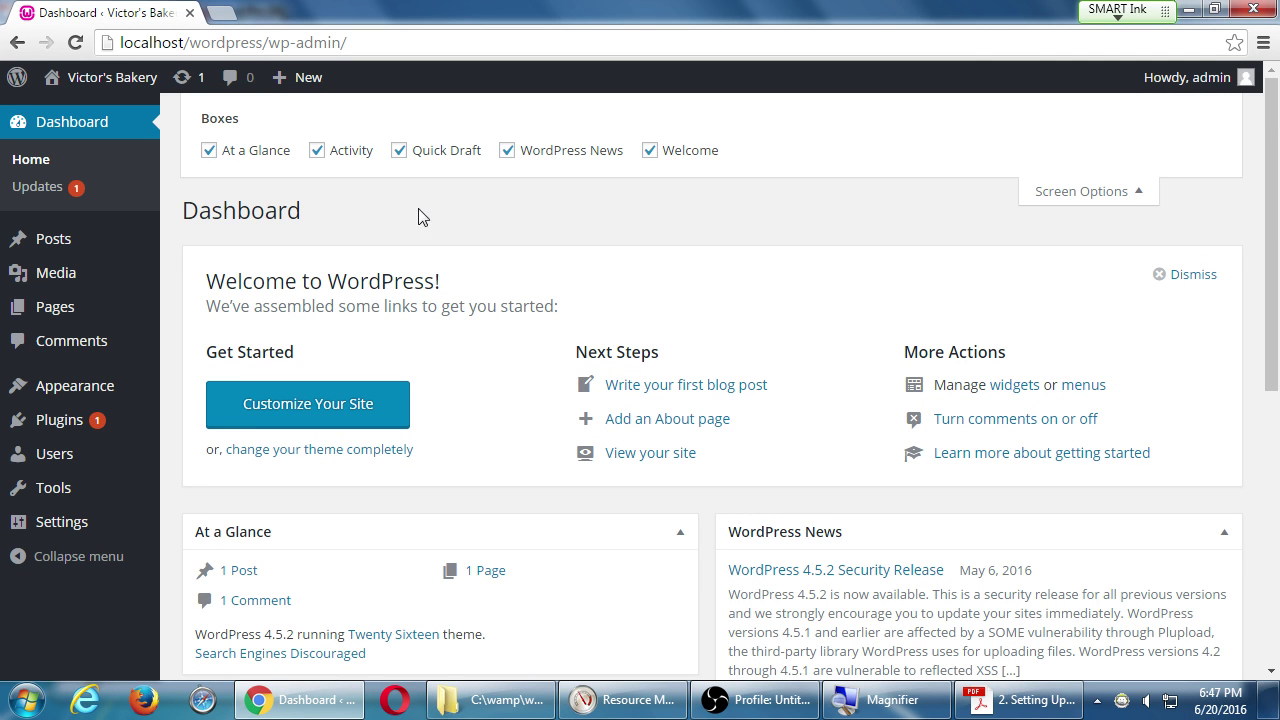
{"action": "left_click", "coordinate": [649, 151]}
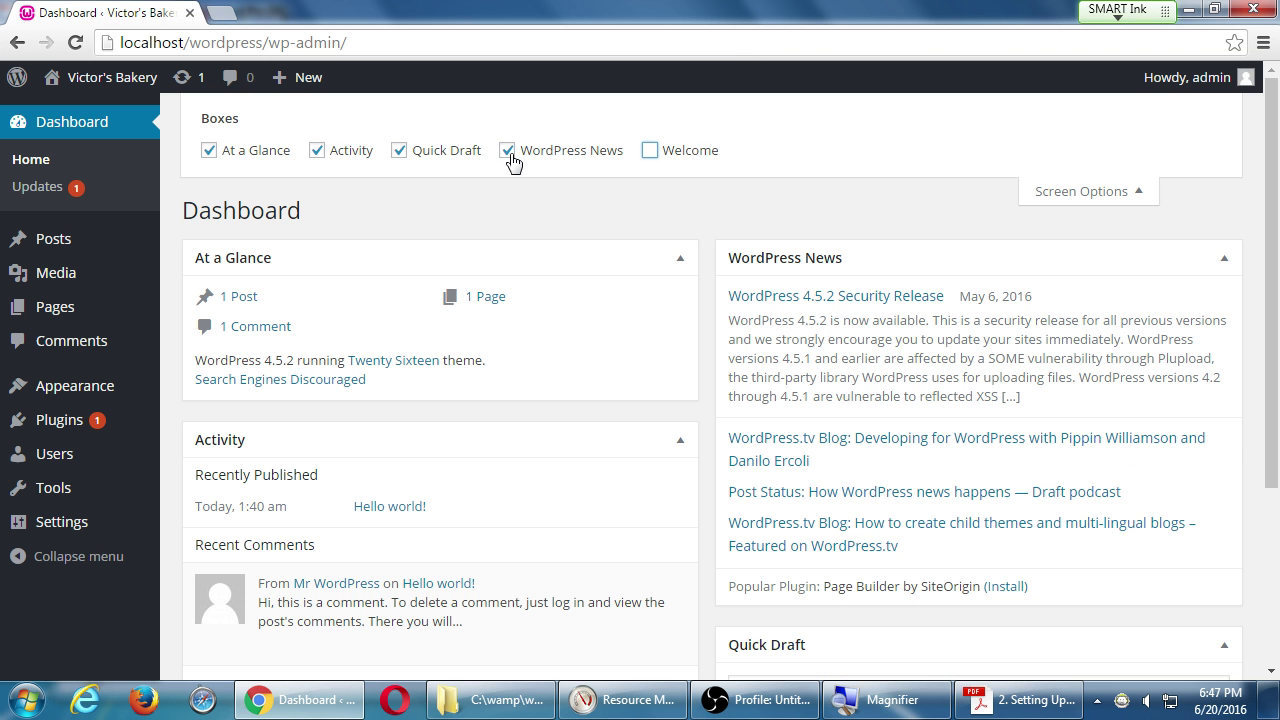
{"action": "left_click", "coordinate": [508, 152]}
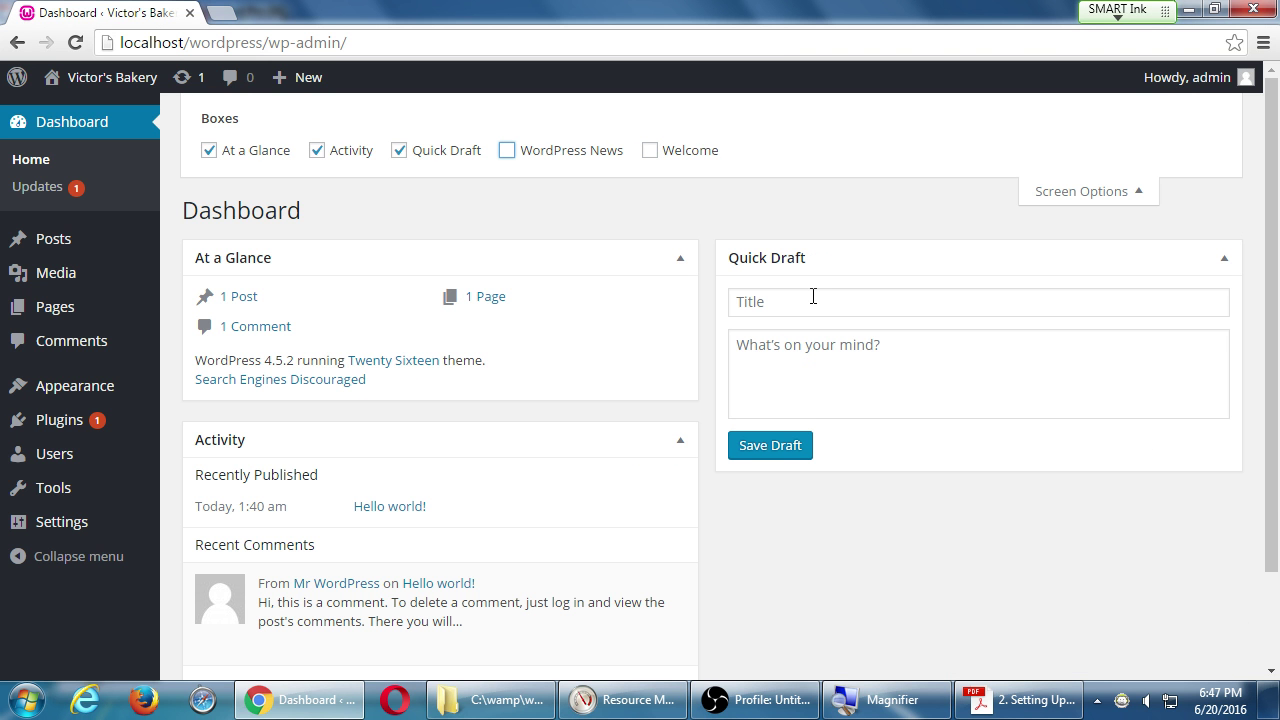
{"action": "left_click", "coordinate": [563, 153]}
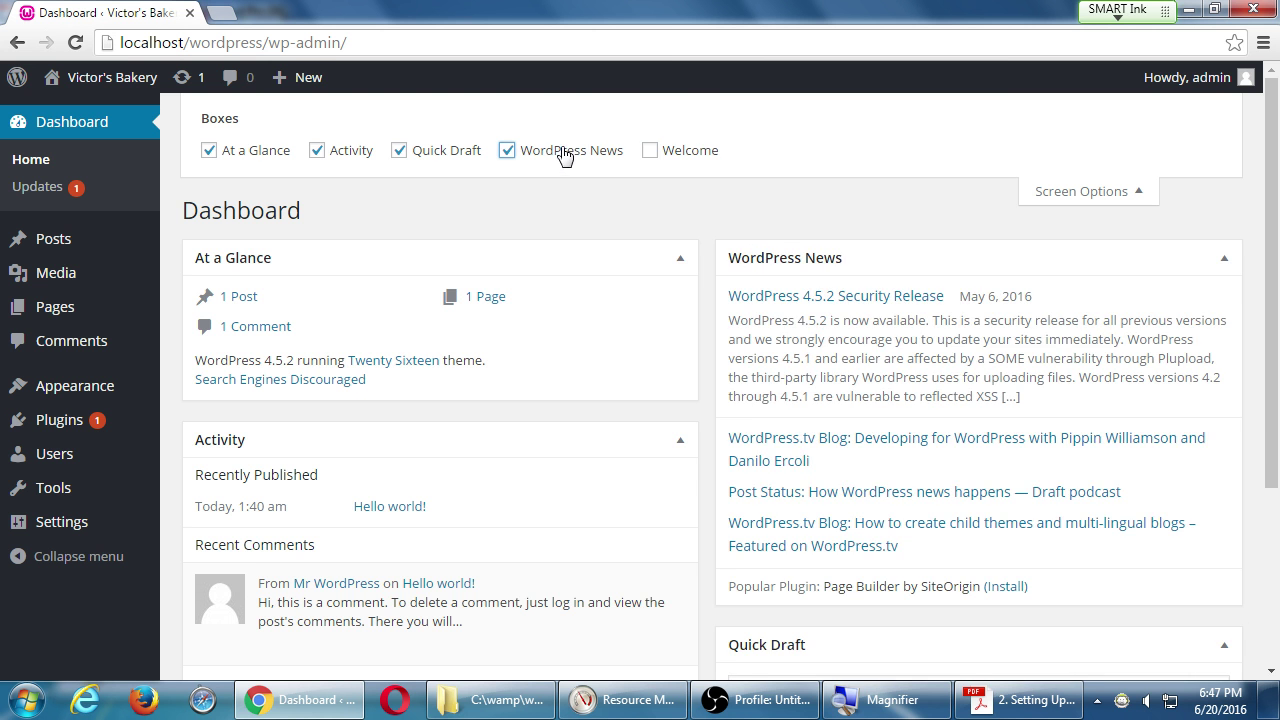
{"action": "left_click", "coordinate": [666, 153]}
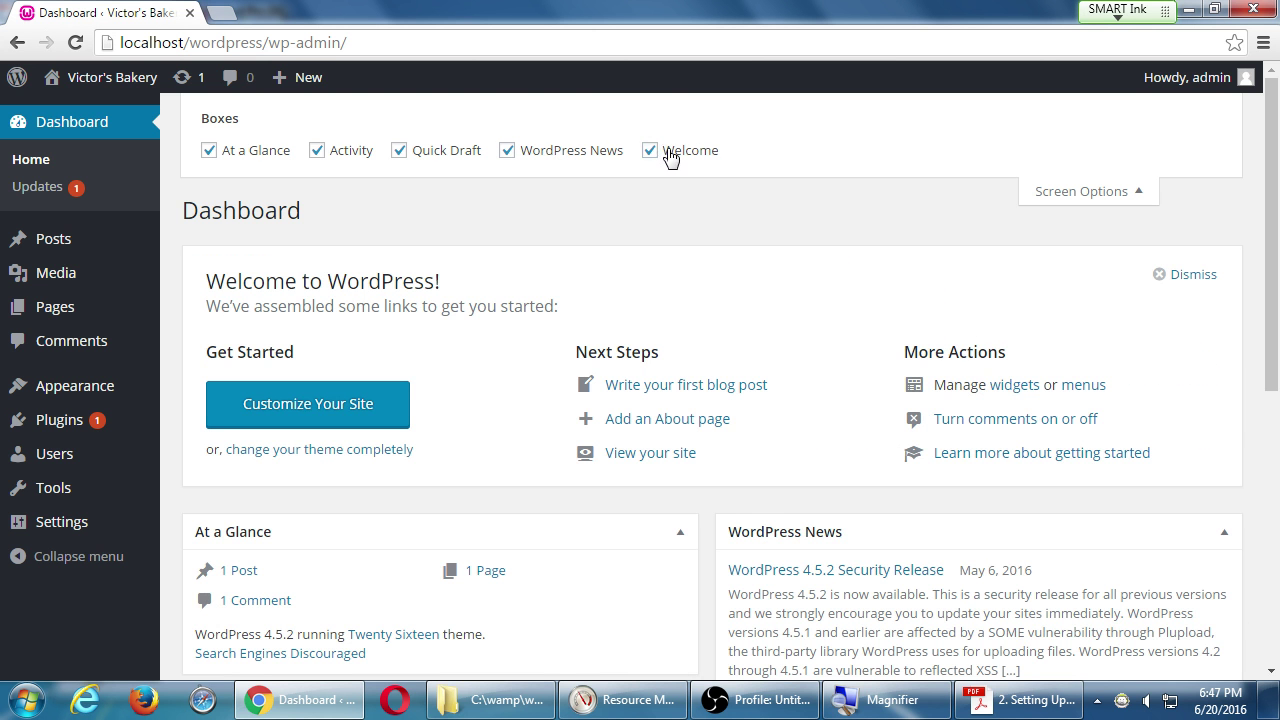
{"action": "left_click", "coordinate": [668, 153]}
{"action": "left_click", "coordinate": [551, 155]}
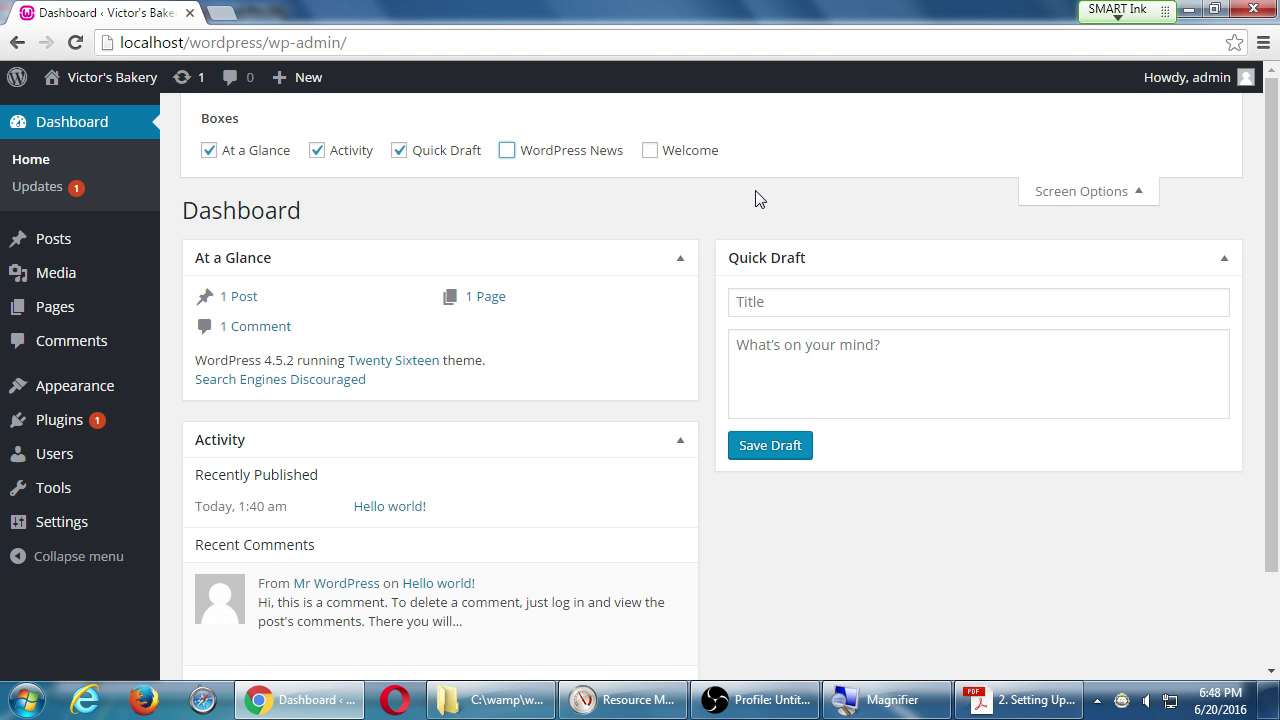
{"action": "left_click", "coordinate": [1062, 191]}
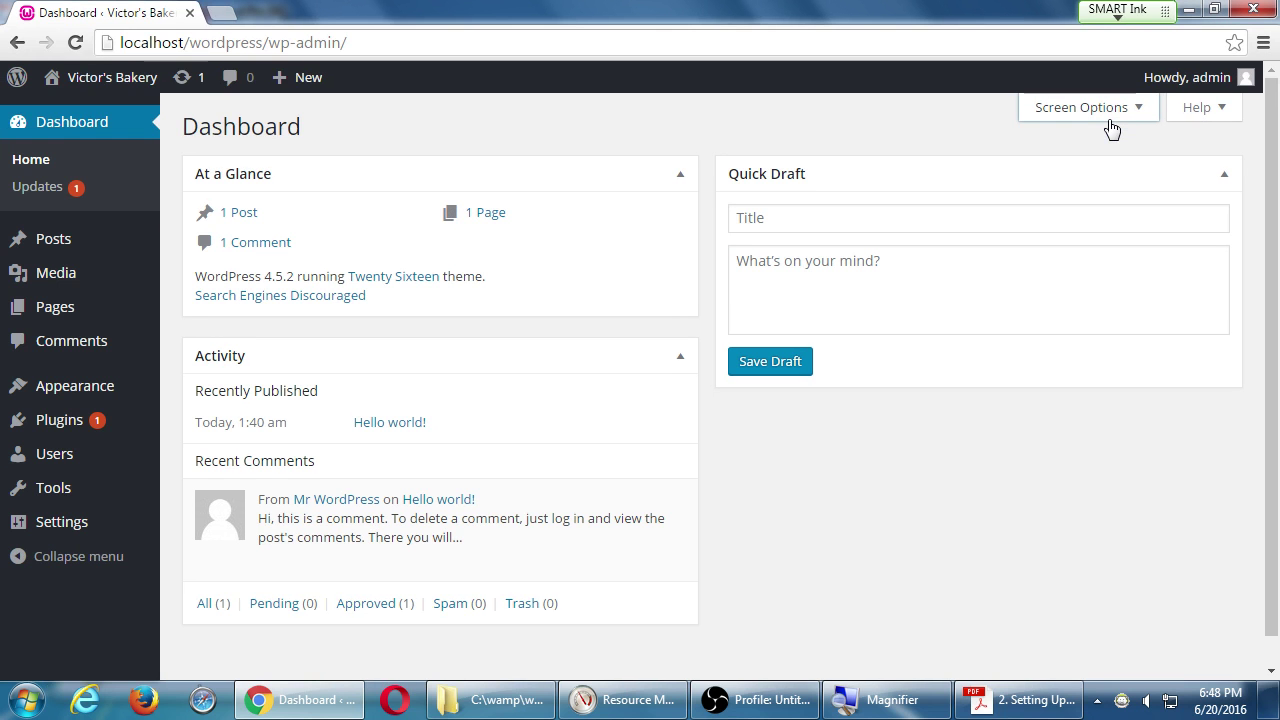
Recheck that Welcome stays hidden in Screen Options, then show the Windows desktop.
{"action": "left_click", "coordinate": [1105, 110]}
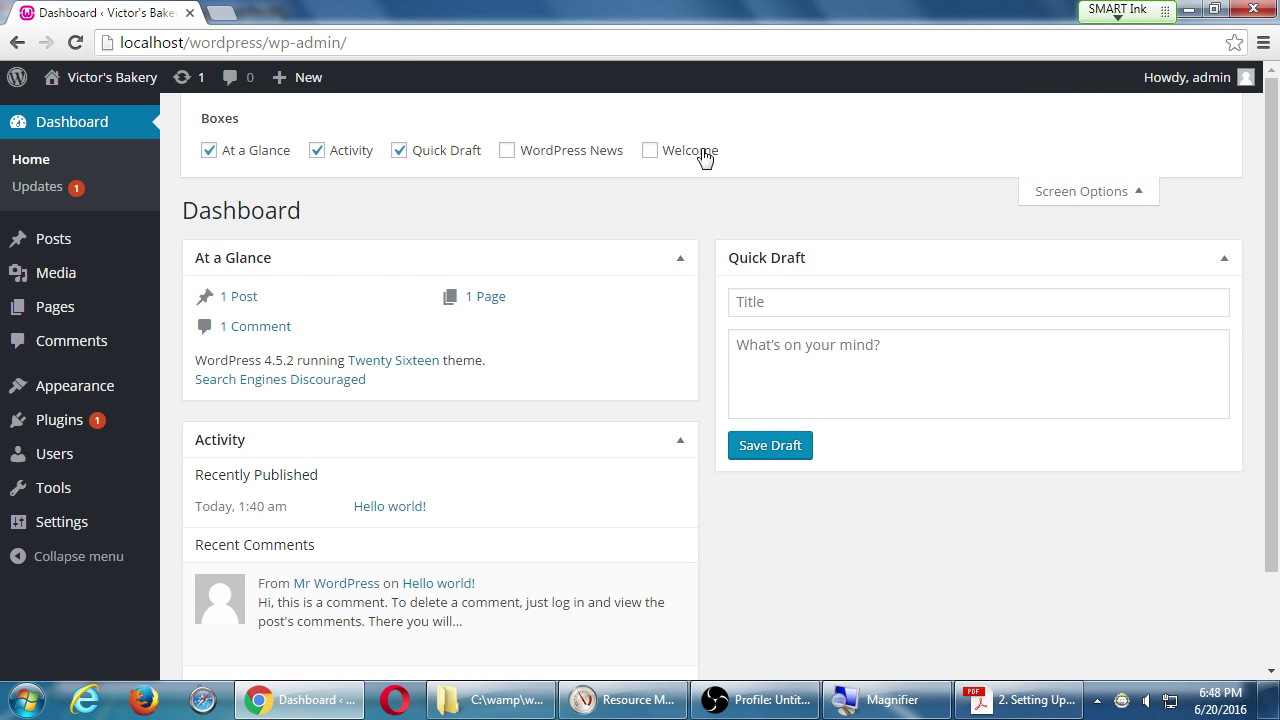
{"action": "left_click", "coordinate": [686, 156]}
{"action": "left_click", "coordinate": [686, 156]}
{"action": "left_click", "coordinate": [1060, 191]}
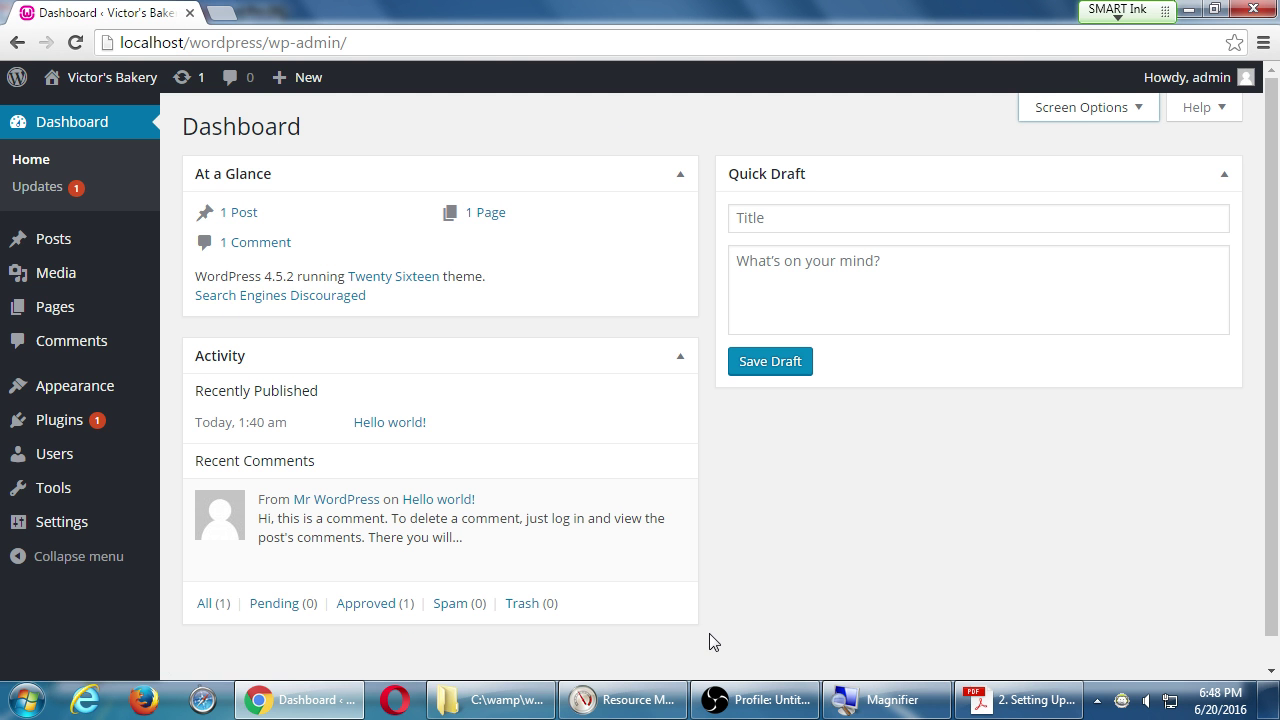
{"action": "key", "text": "super+d"}
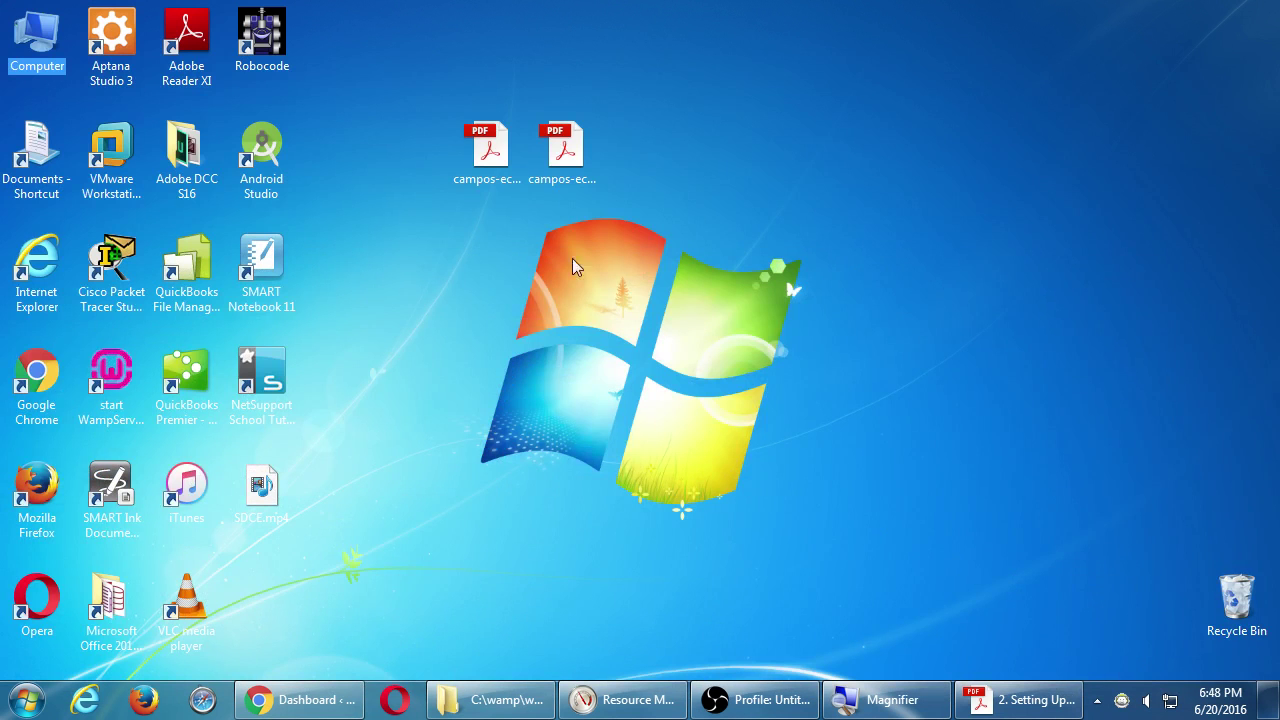
Open the Setting Up WordPress handout in Acrobat, read down to its Basic WordPress Tips.
{"action": "double_click", "coordinate": [487, 148]}
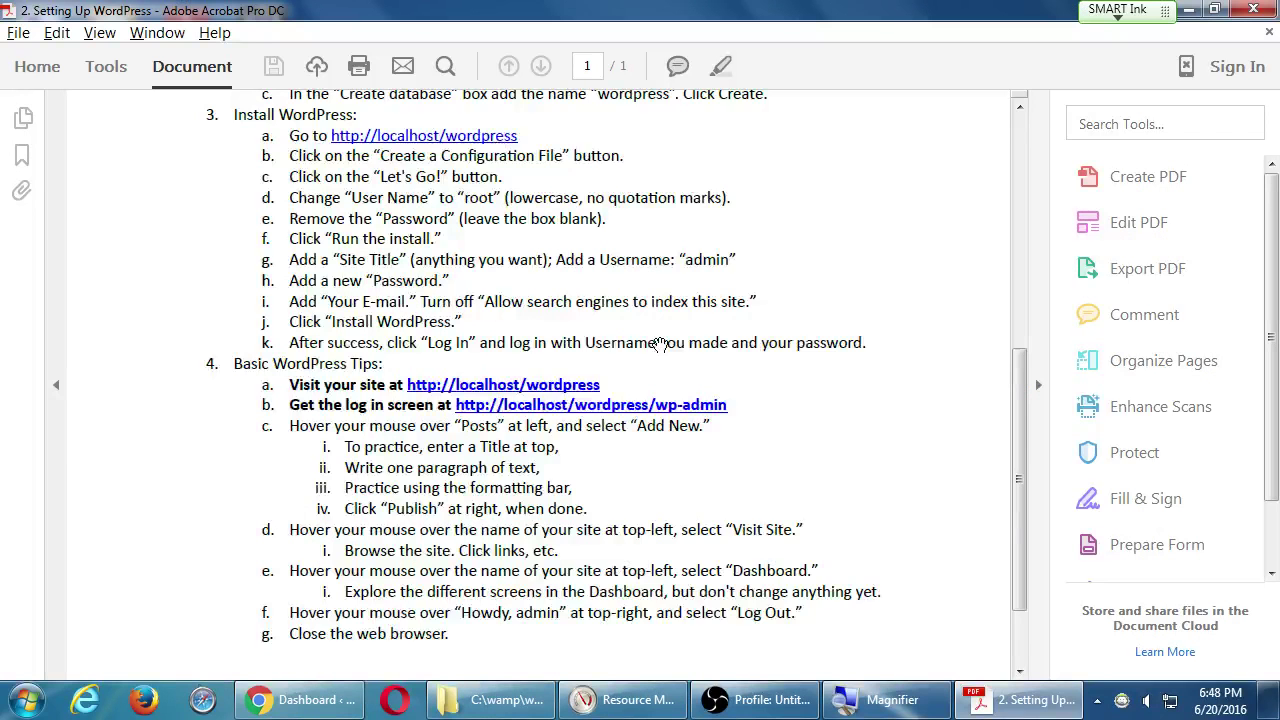
{"action": "scroll", "coordinate": [660, 343], "scroll_direction": "down", "scroll_amount": 2}
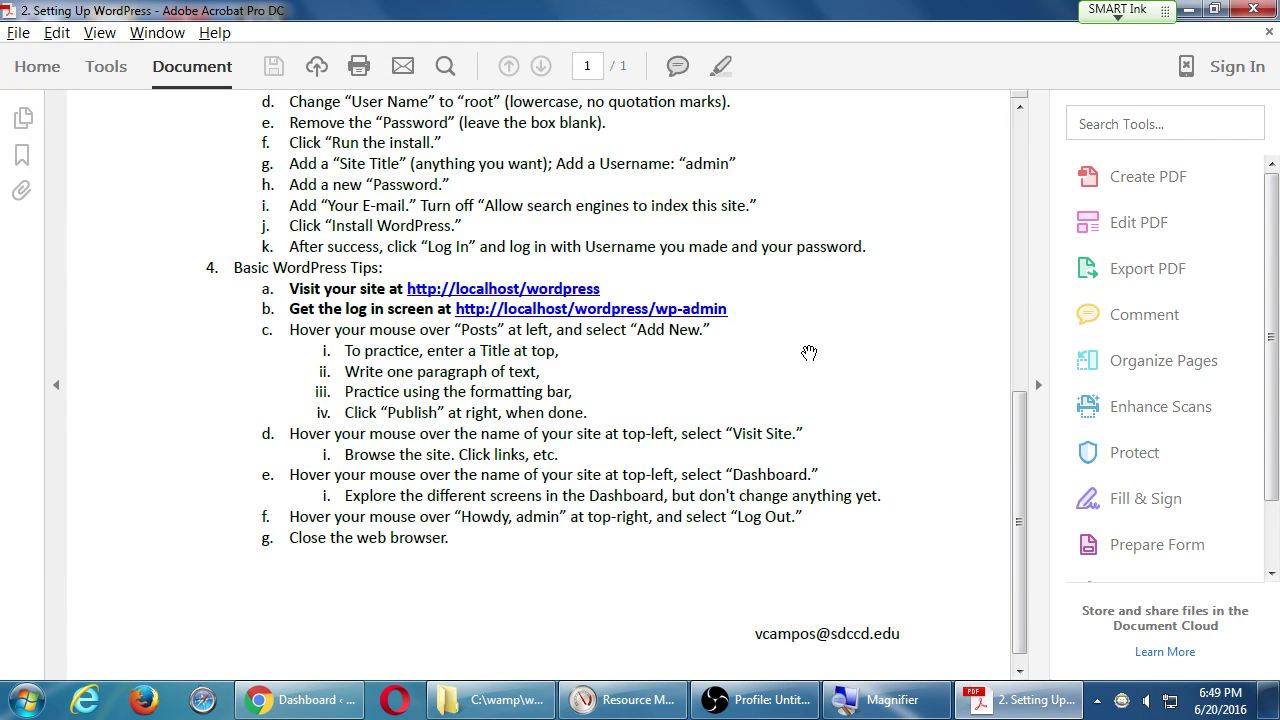
{"action": "key", "text": "alt+Tab"}
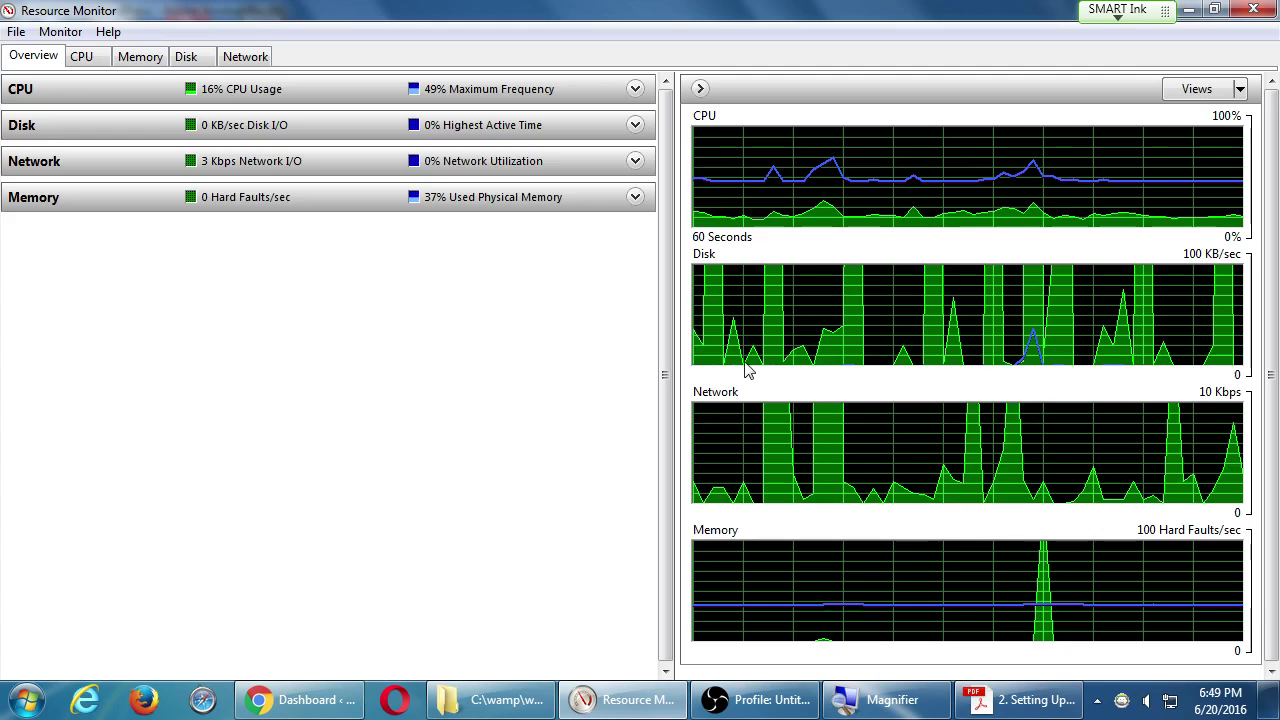
Back in Chrome, check All Posts (only Hello world!), then return to the Dashboard.
{"action": "left_click", "coordinate": [295, 699]}
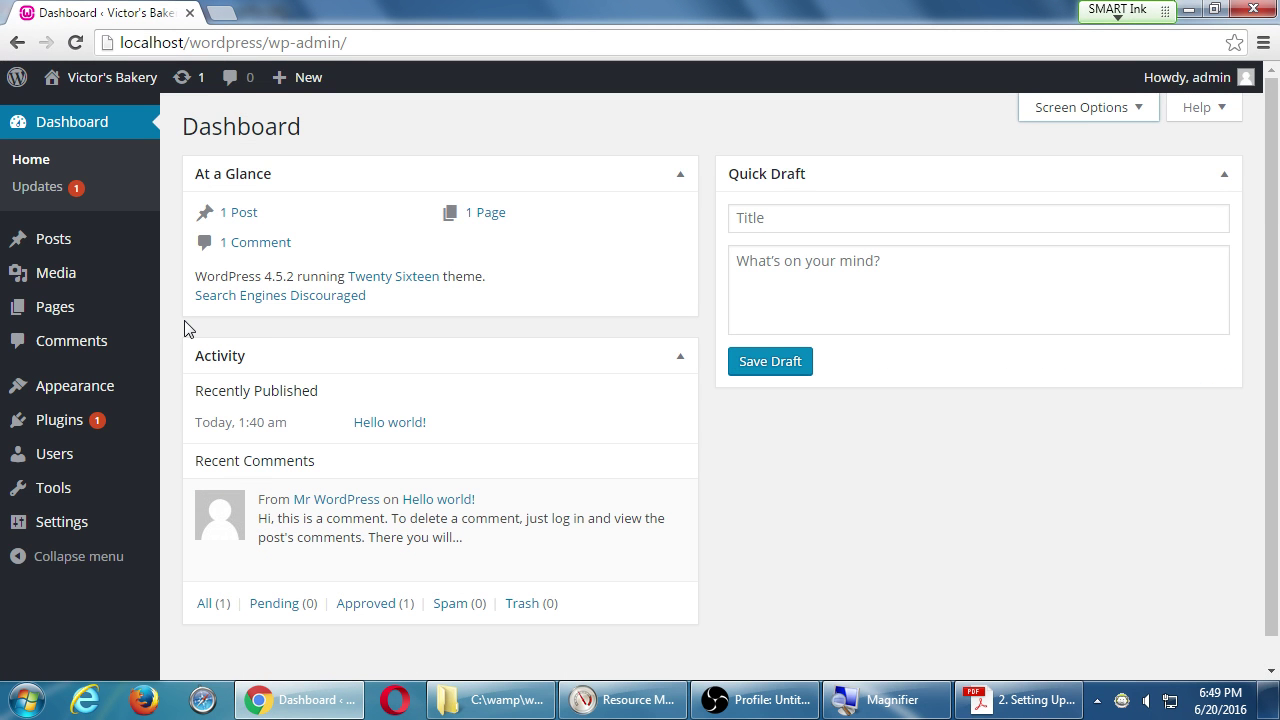
{"action": "mouse_move", "coordinate": [123, 250]}
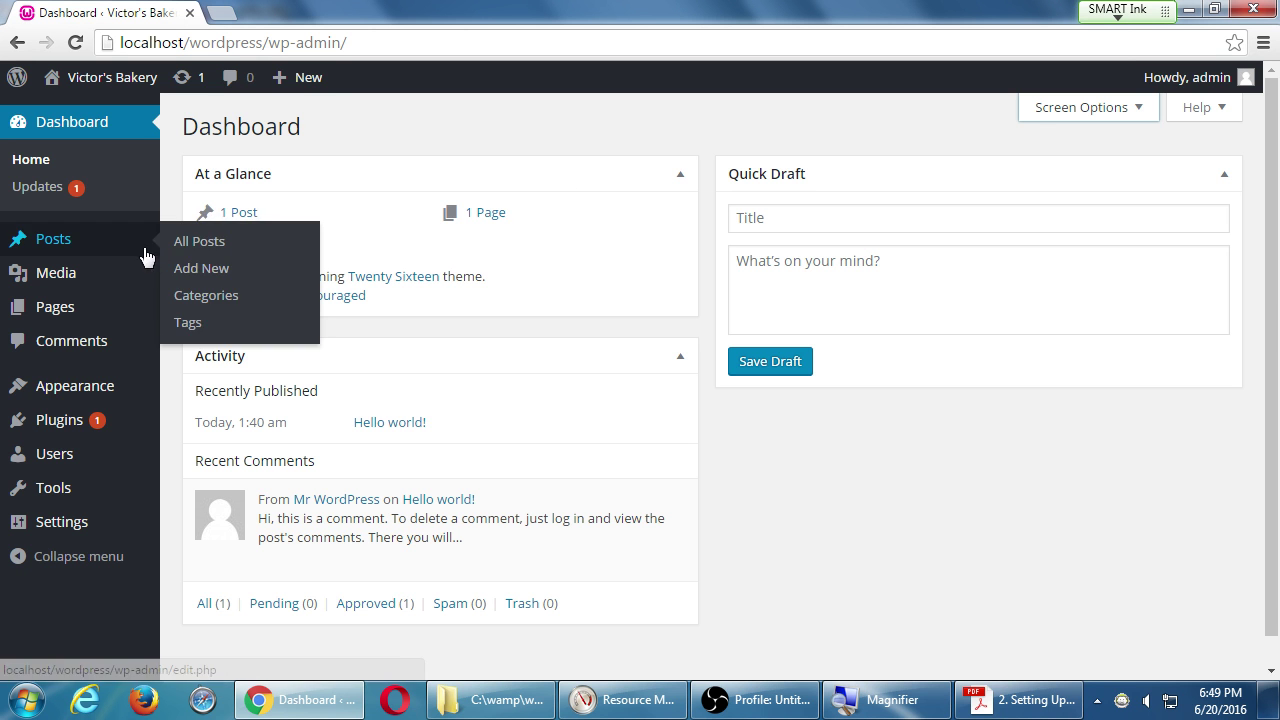
{"action": "left_click", "coordinate": [111, 247]}
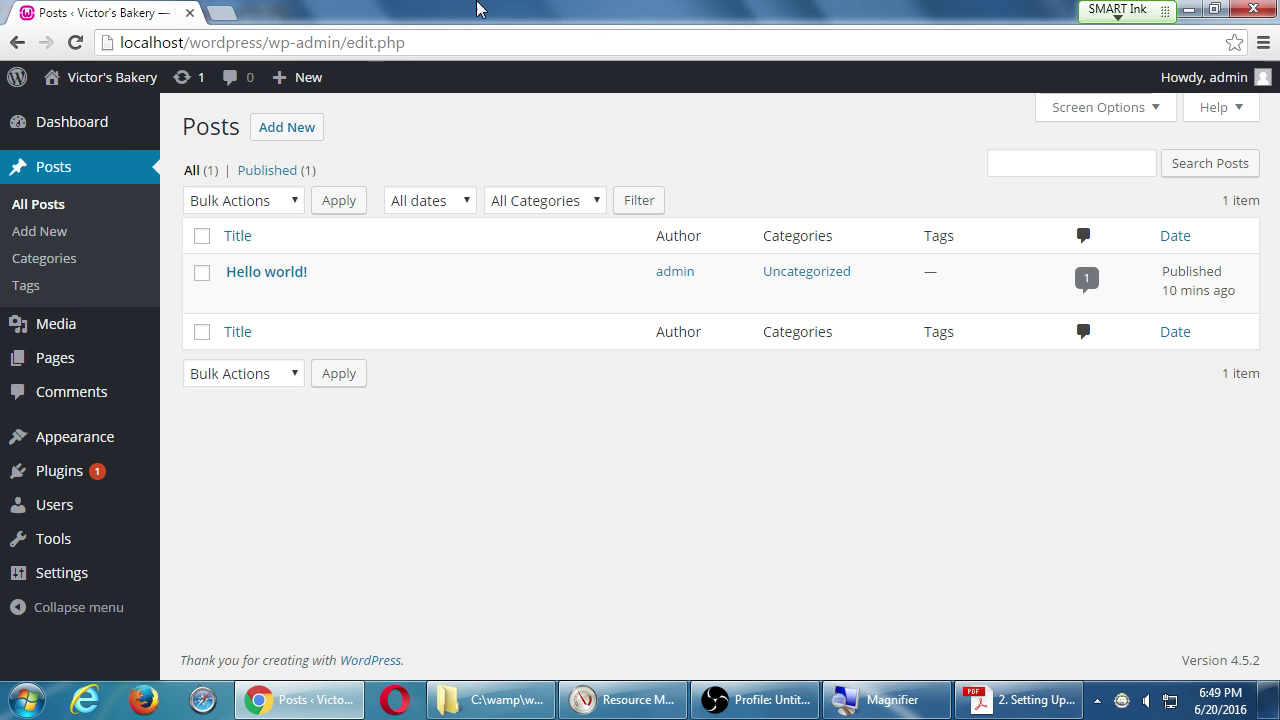
{"action": "left_click", "coordinate": [110, 131]}
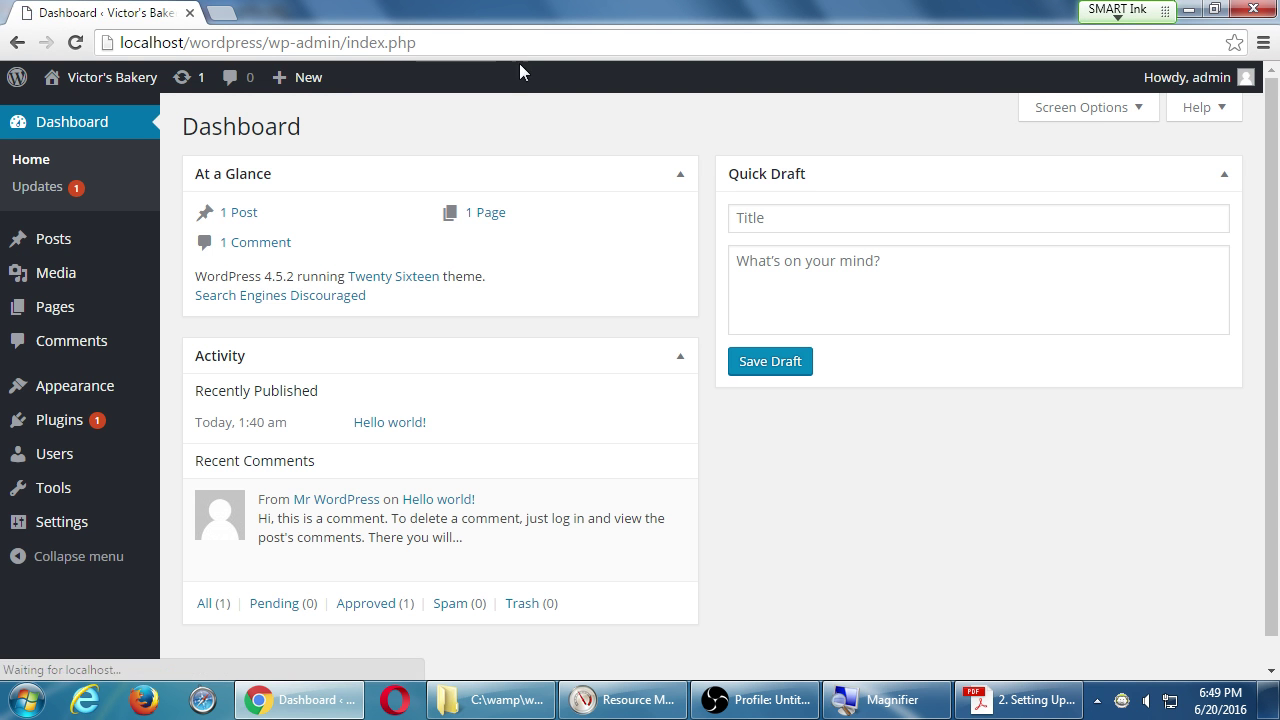
{"action": "left_click", "coordinate": [1263, 43]}
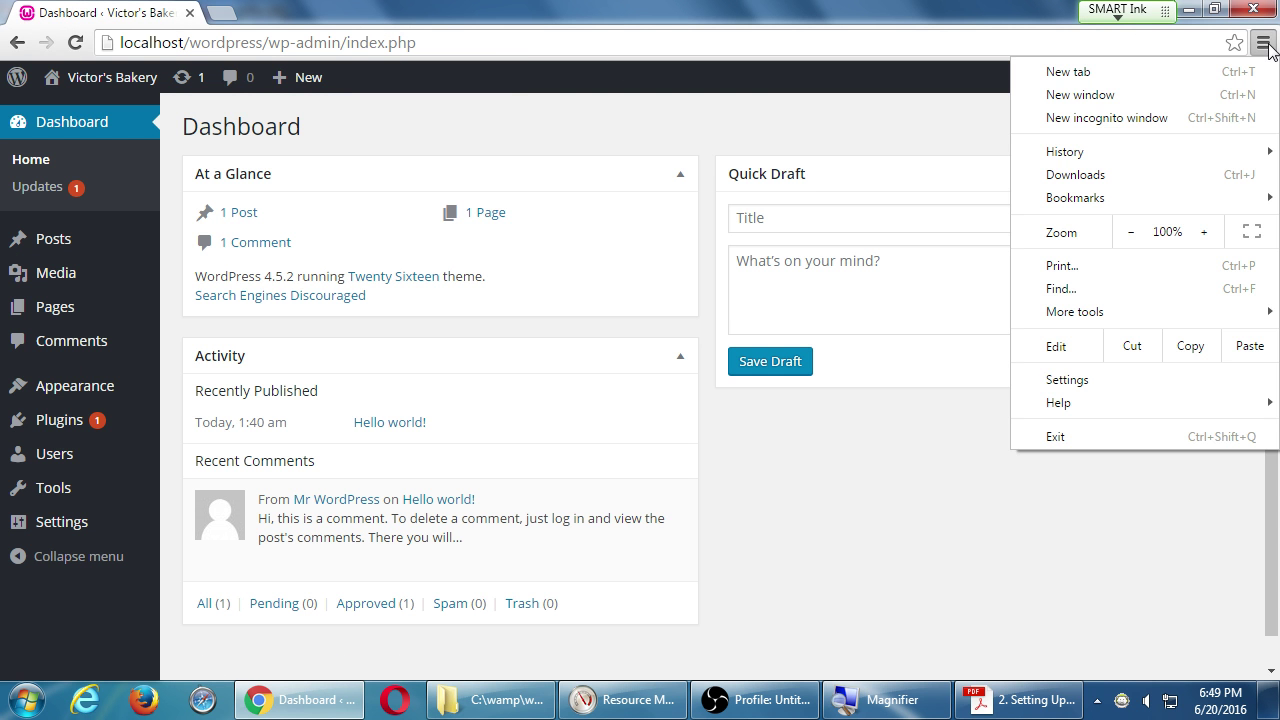
{"action": "left_click", "coordinate": [1263, 43]}
{"action": "mouse_move", "coordinate": [36, 262]}
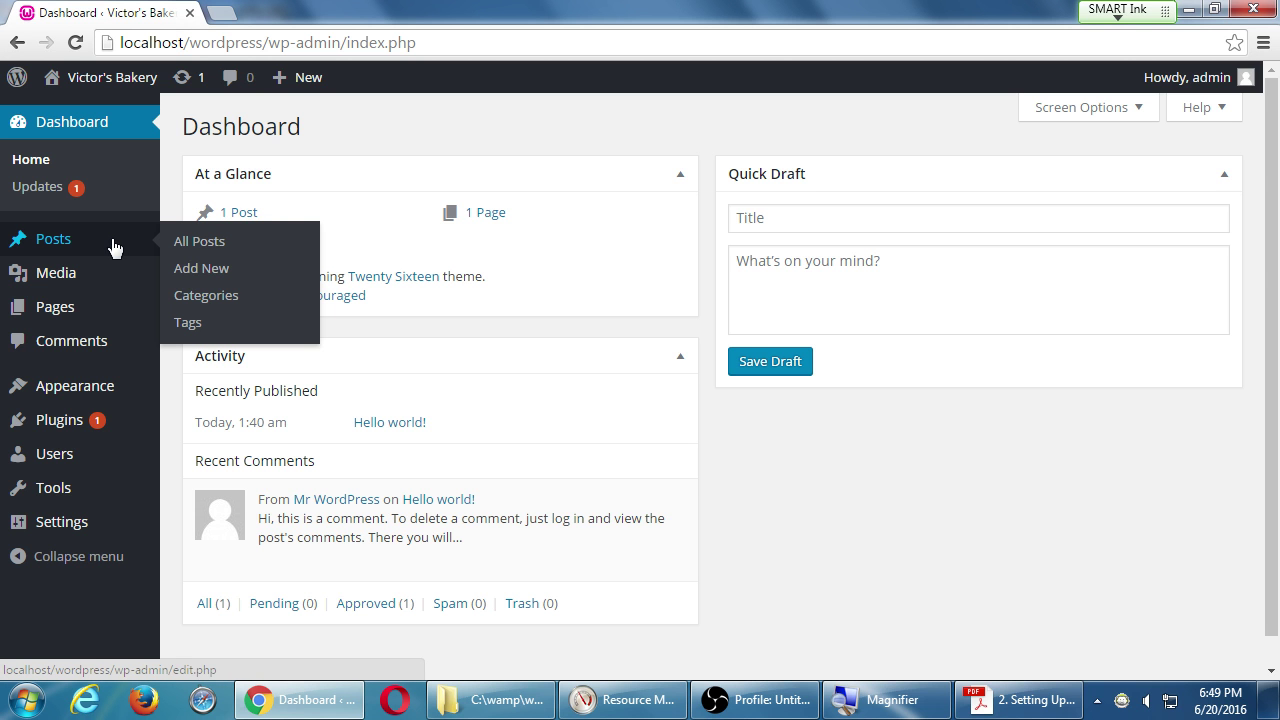
Start a new post with Posts > Add New.
{"action": "left_click", "coordinate": [203, 270]}
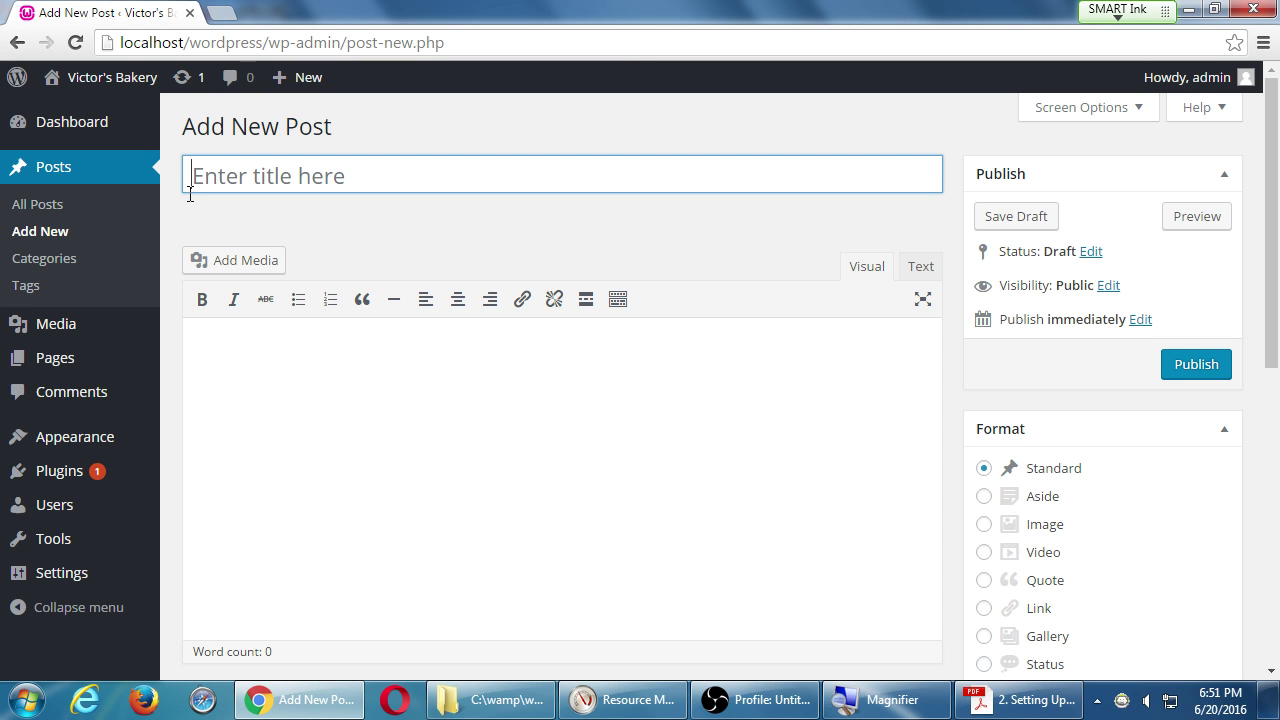
{"action": "left_click", "coordinate": [190, 190]}
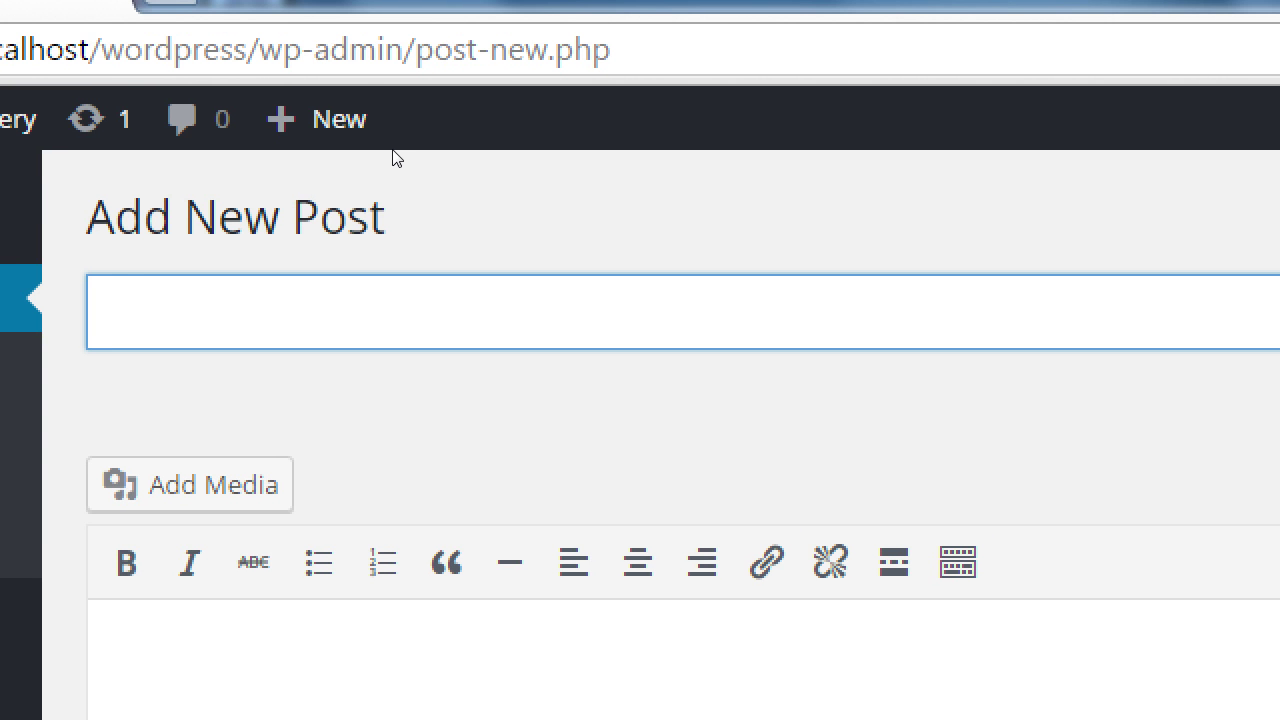
{"action": "type", "text": "How to Bake"}
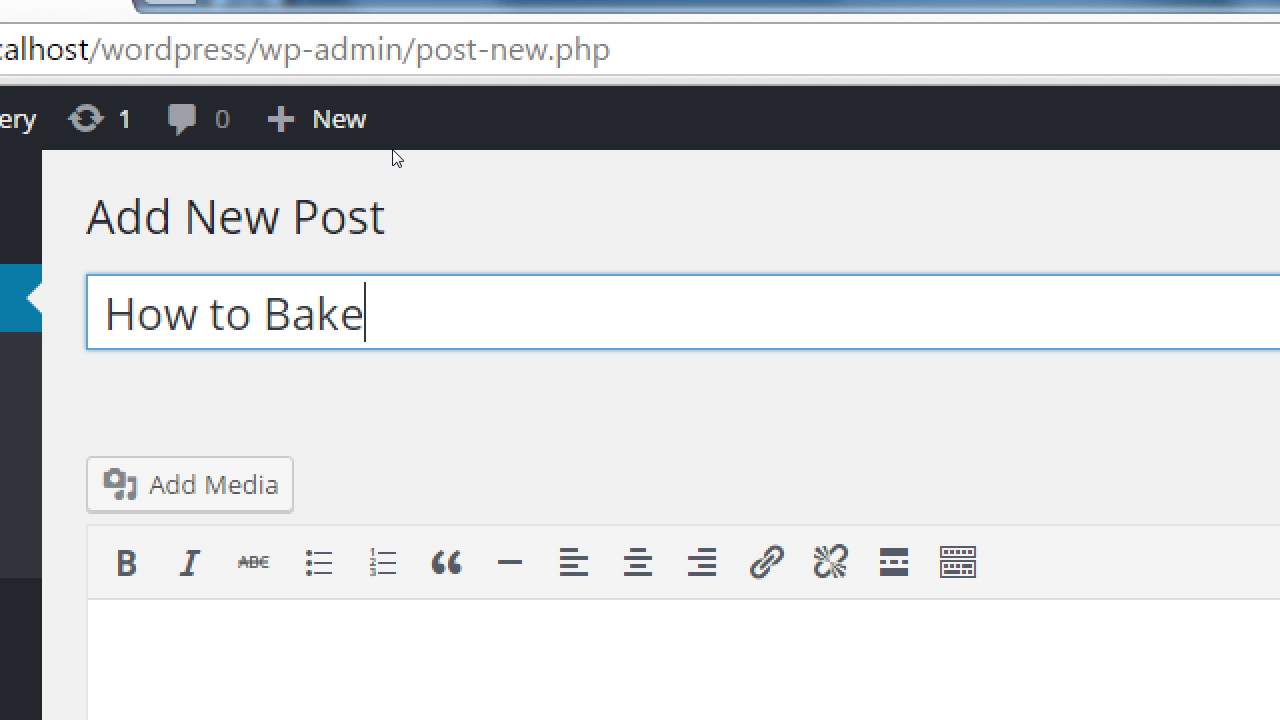
{"action": "type", "text": " a Pecan Pie"}
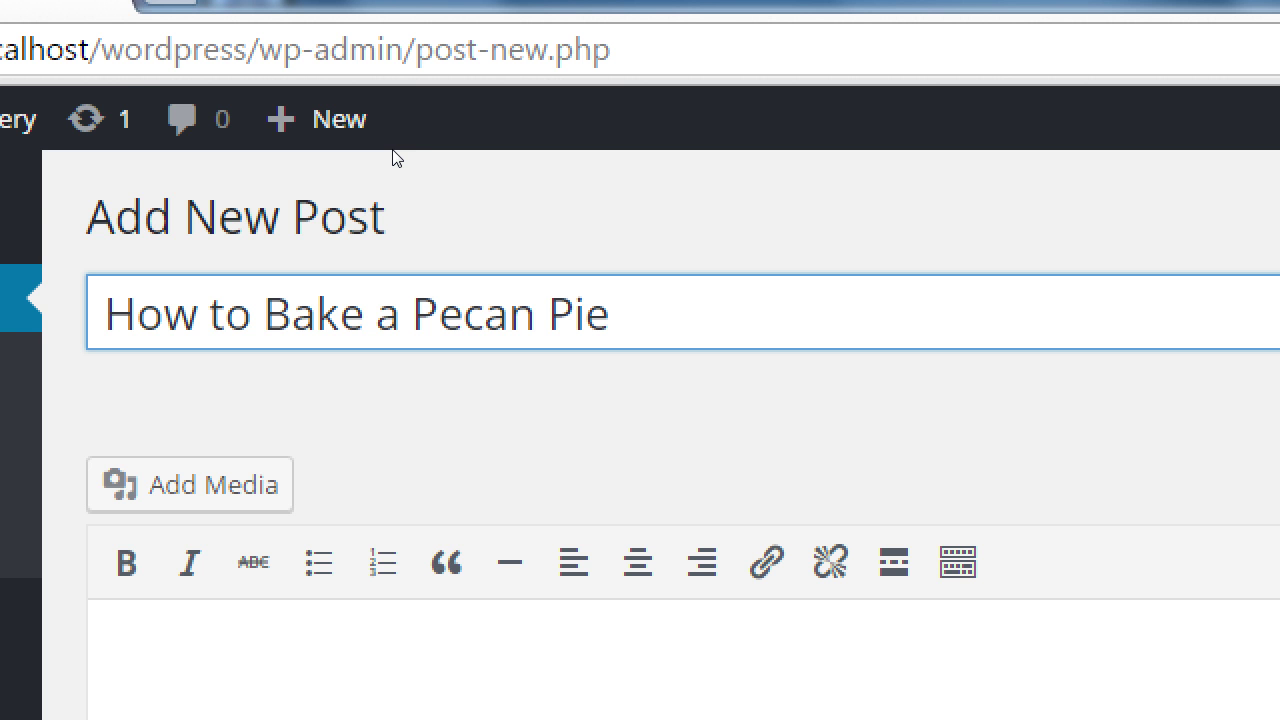
{"action": "key", "text": "ctrl+a"}
{"action": "key", "text": "ctrl+c"}
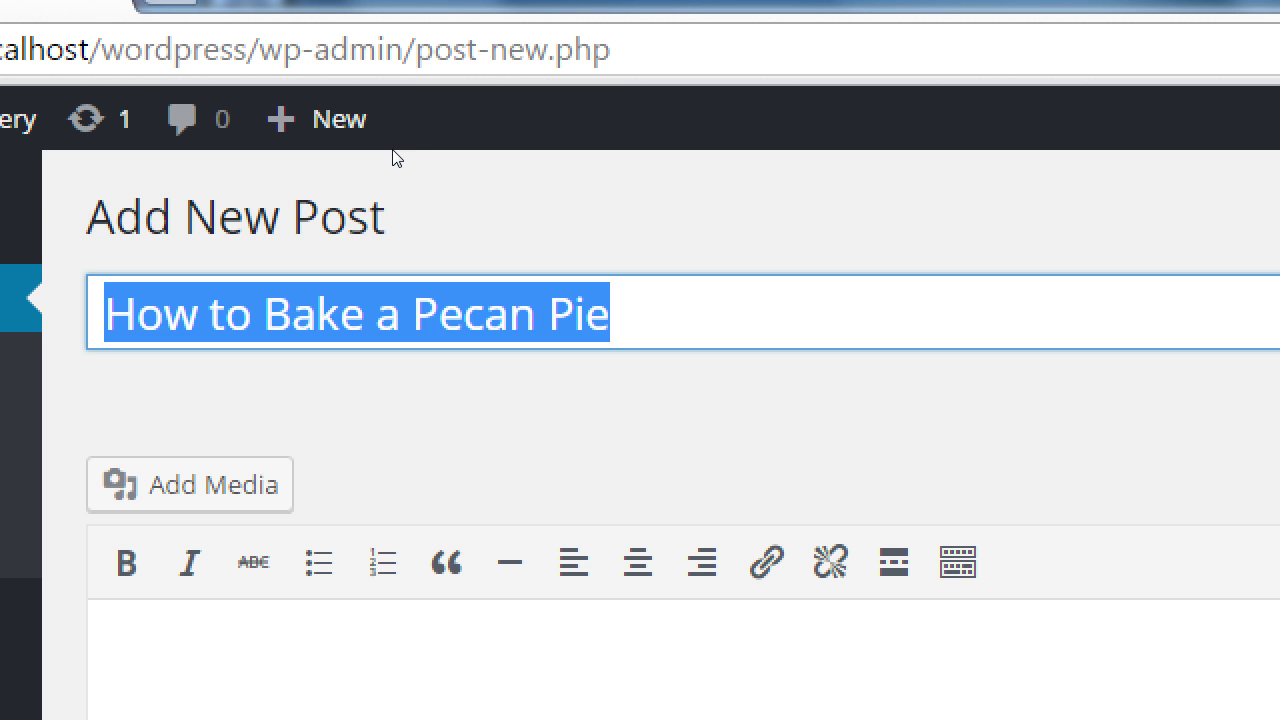
{"action": "key", "text": "BackSpace"}
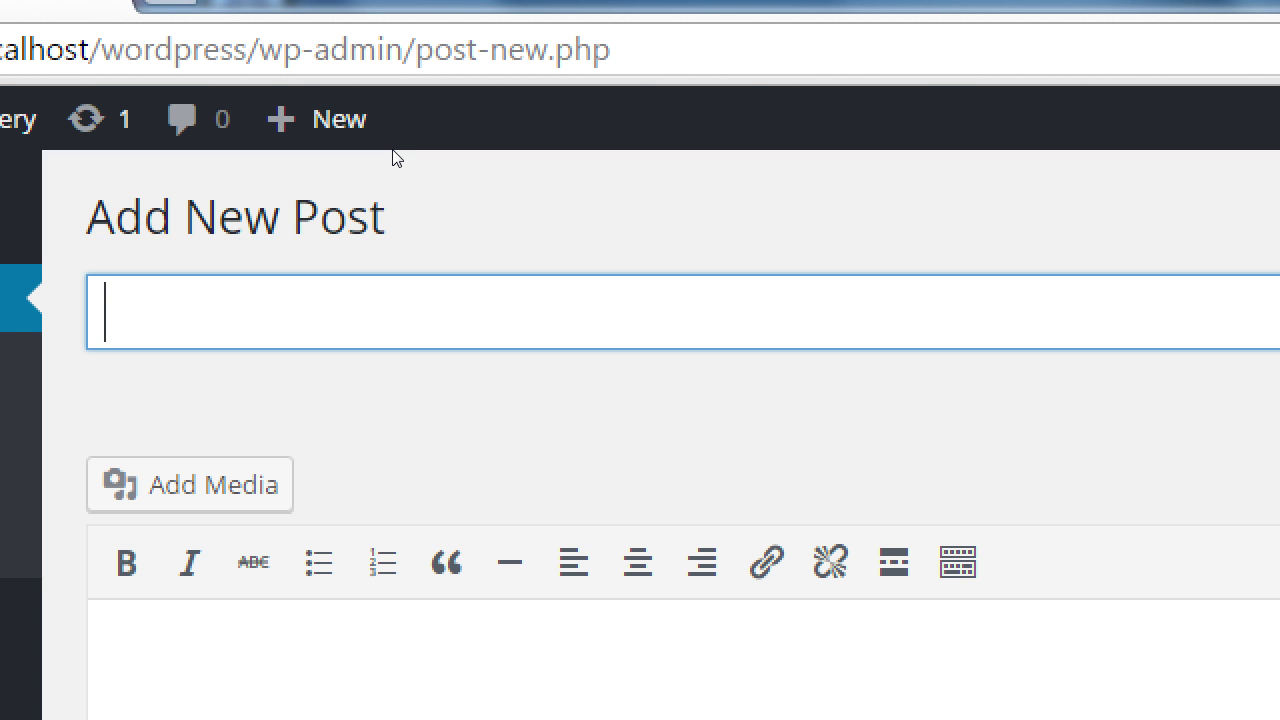
{"action": "type", "text": "How do I get "}
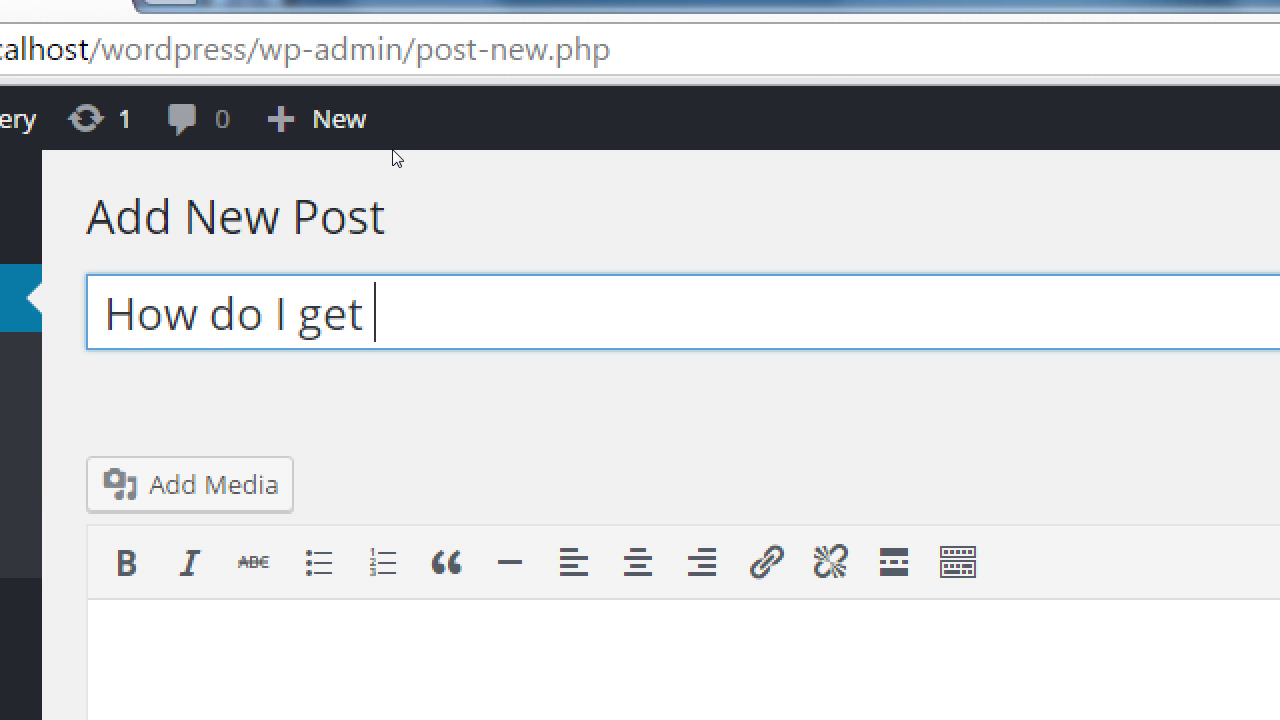
{"action": "type", "text": "a Mortga"}
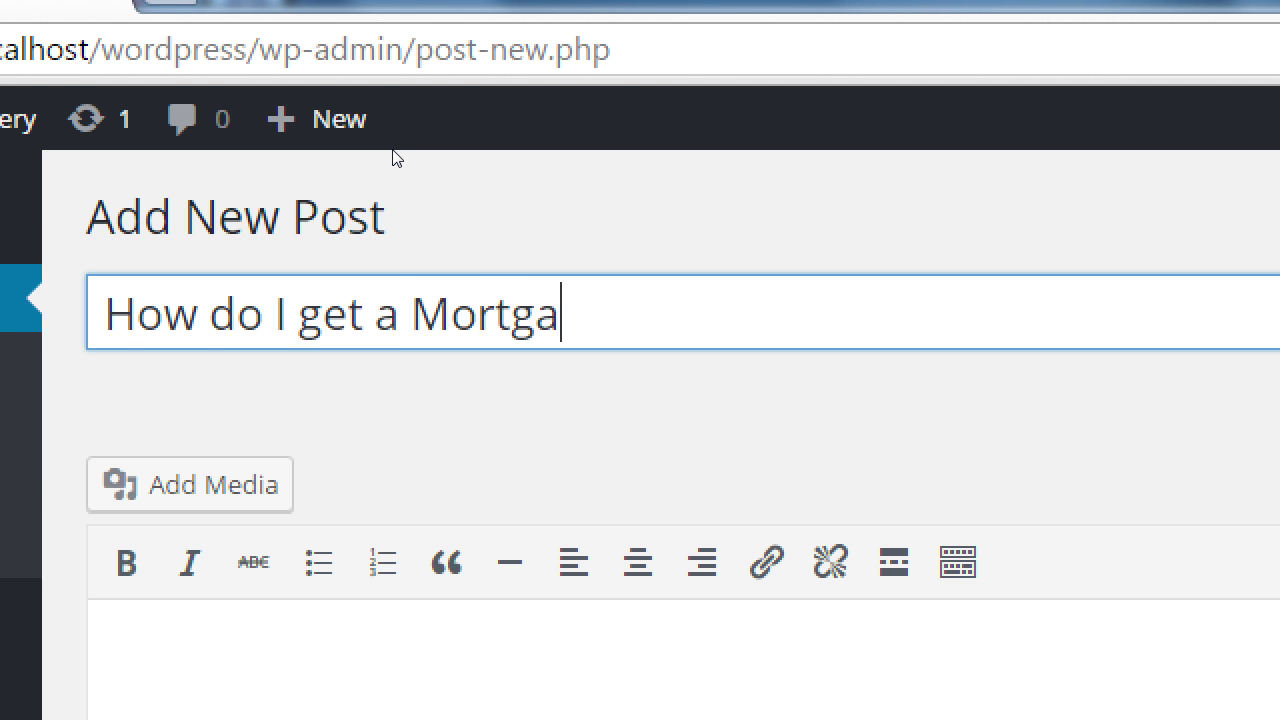
{"action": "type", "text": "ge?"}
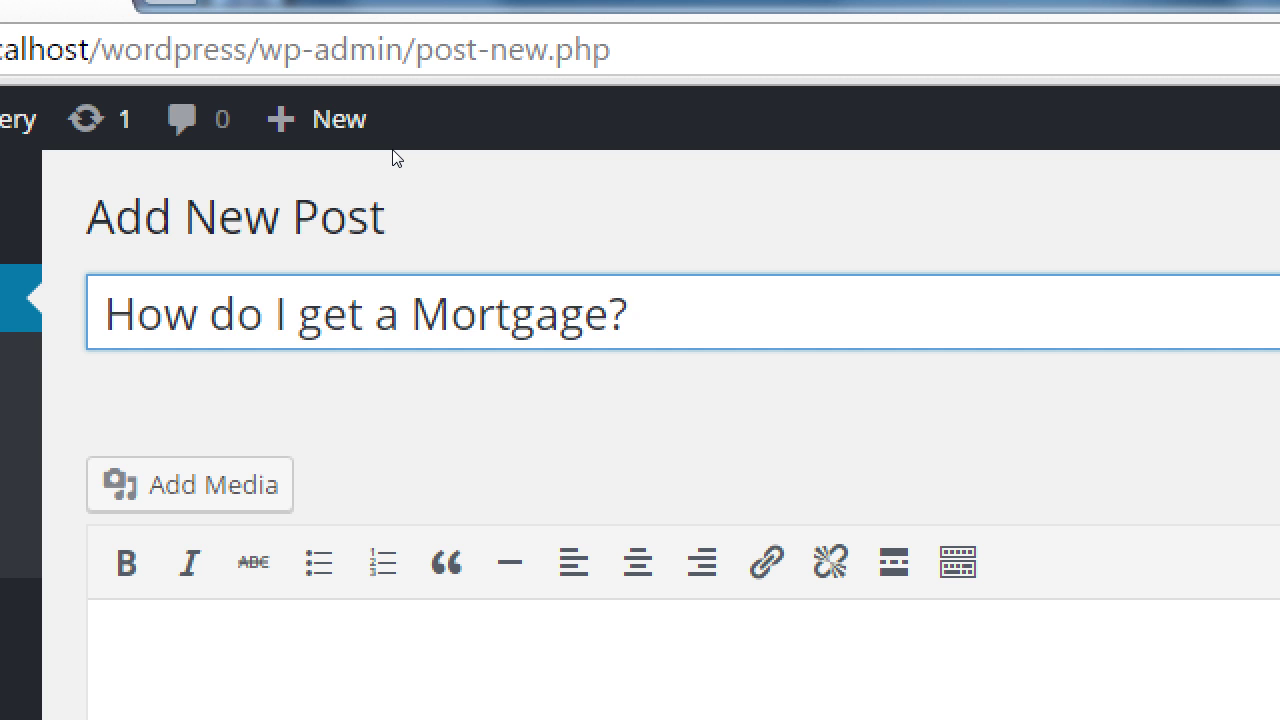
{"action": "key", "text": "ctrl+a"}
{"action": "key", "text": "BackSpace"}
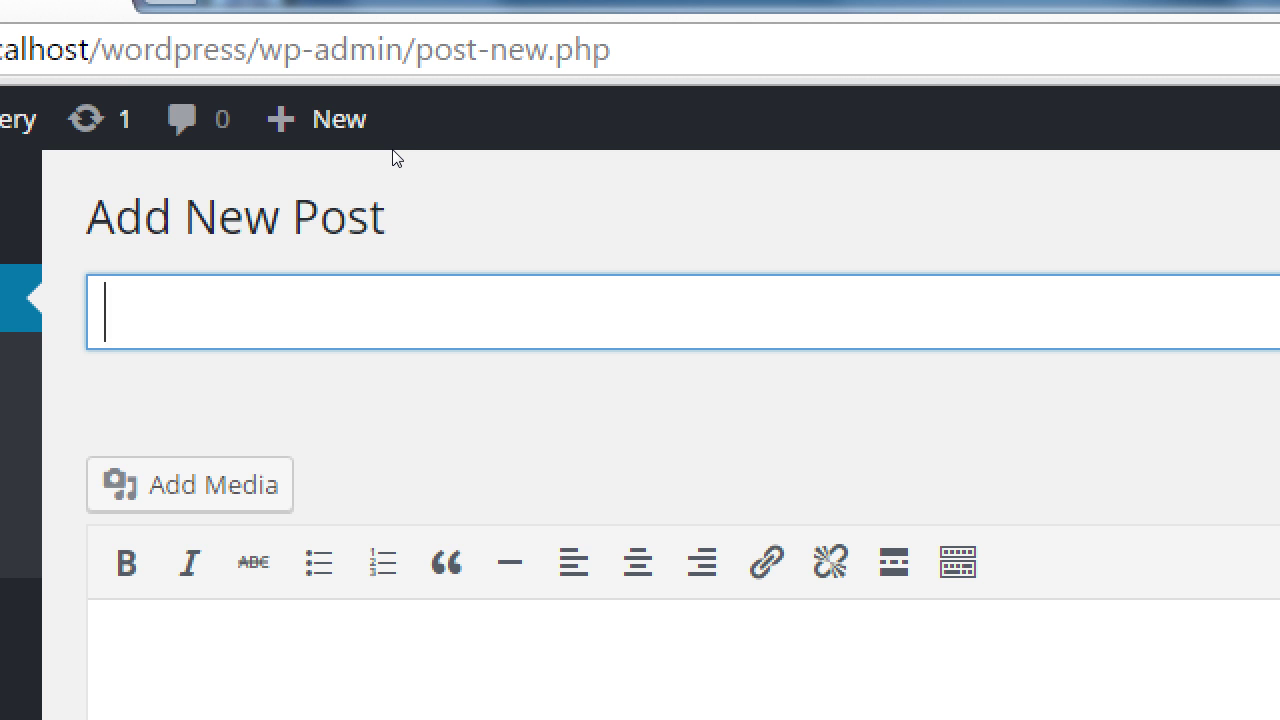
Enter 'The Top 5 Tips for Good Child Care Providers', then paste 'How to Bake a Pecan Pie' over it.
{"action": "type", "text": "The Top 5 T"}
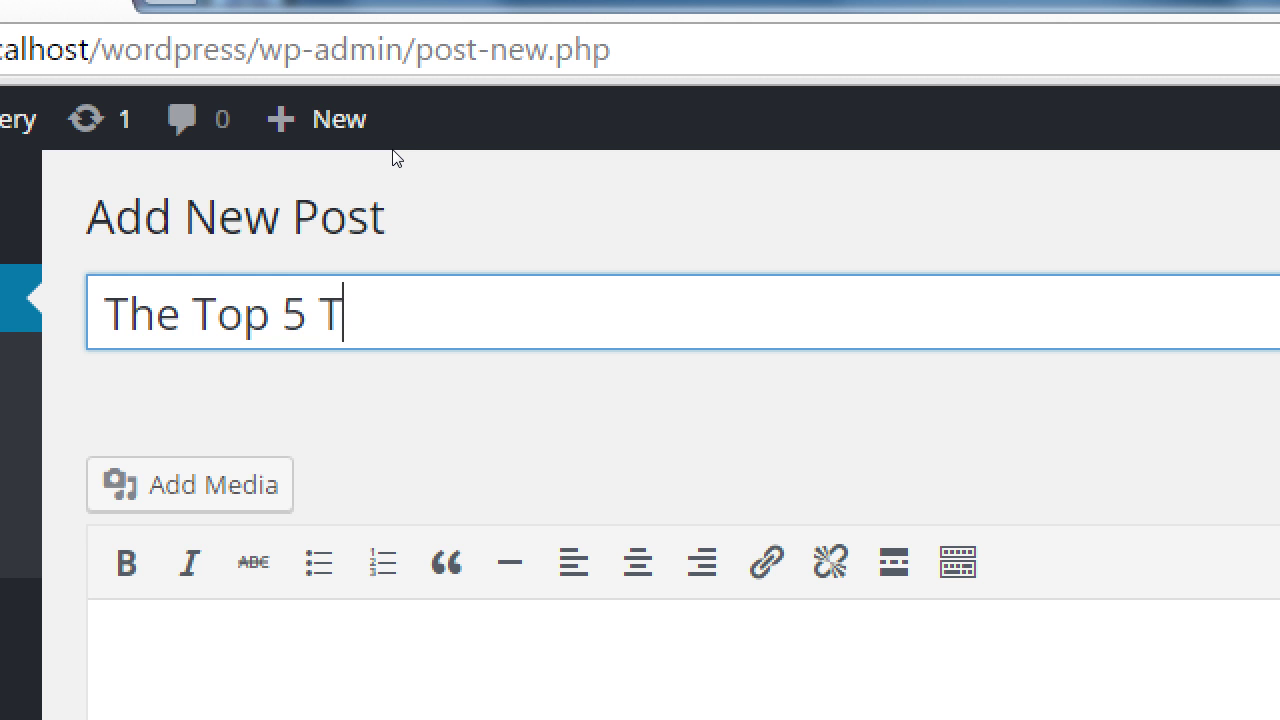
{"action": "type", "text": "ips for good"}
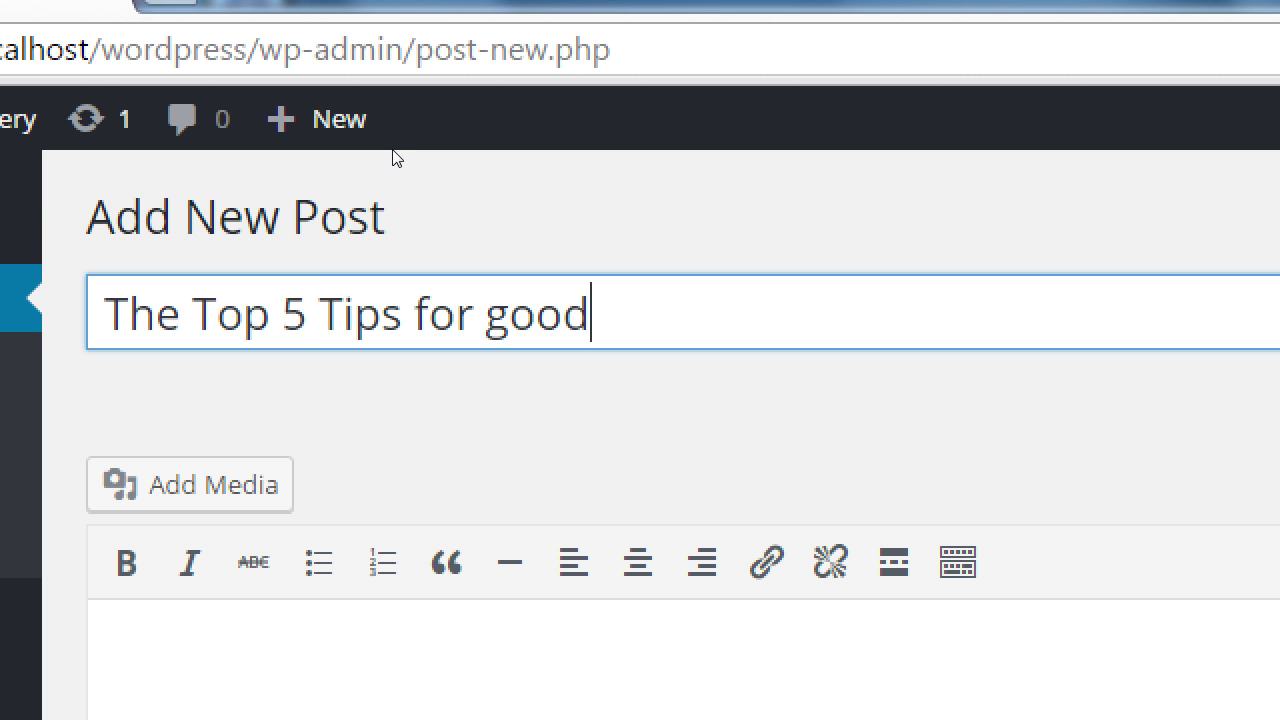
{"action": "key", "text": "BackSpace"}
{"action": "key", "text": "BackSpace"}
{"action": "key", "text": "BackSpace"}
{"action": "key", "text": "BackSpace"}
{"action": "type", "text": "Good C"}
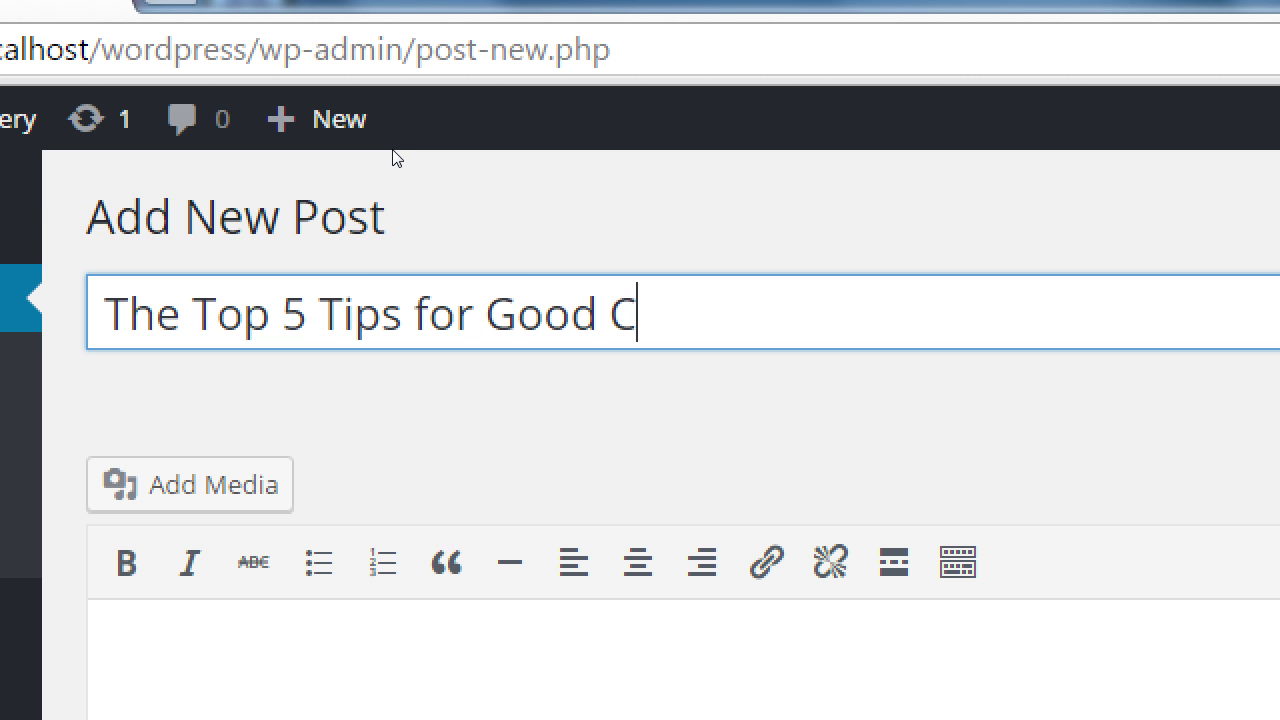
{"action": "type", "text": "hild Care"}
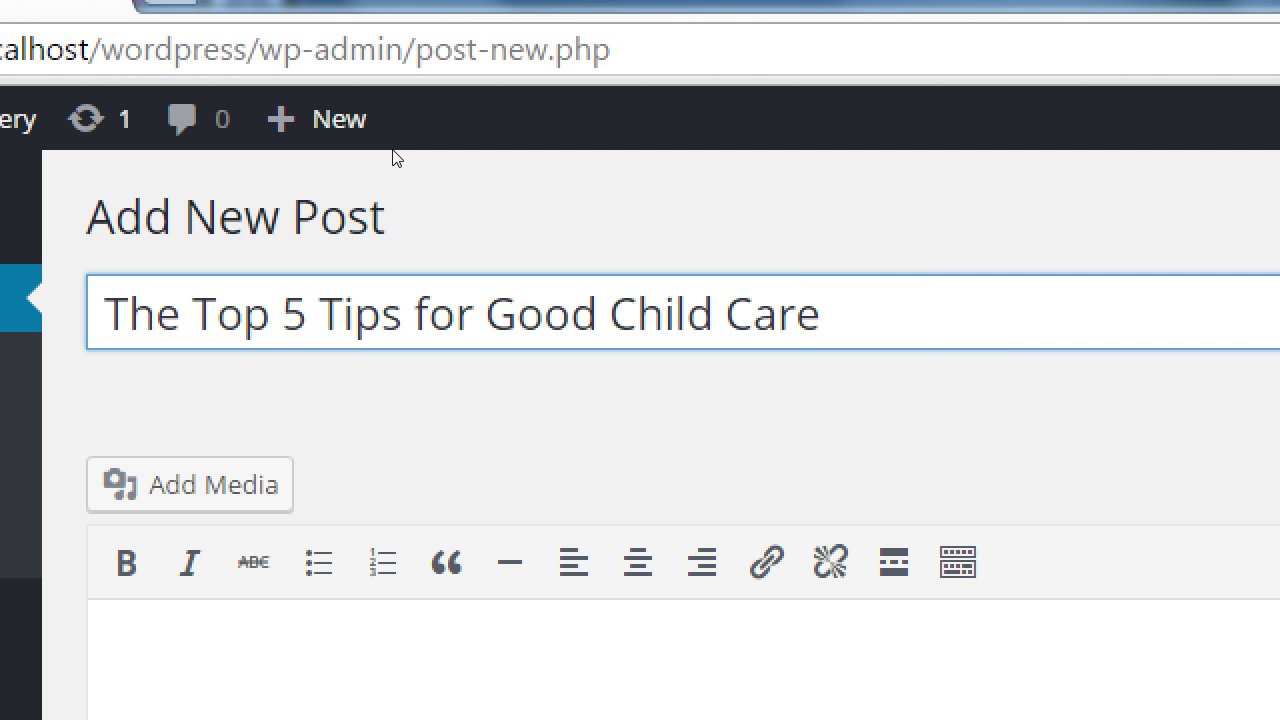
{"action": "type", "text": " Providers"}
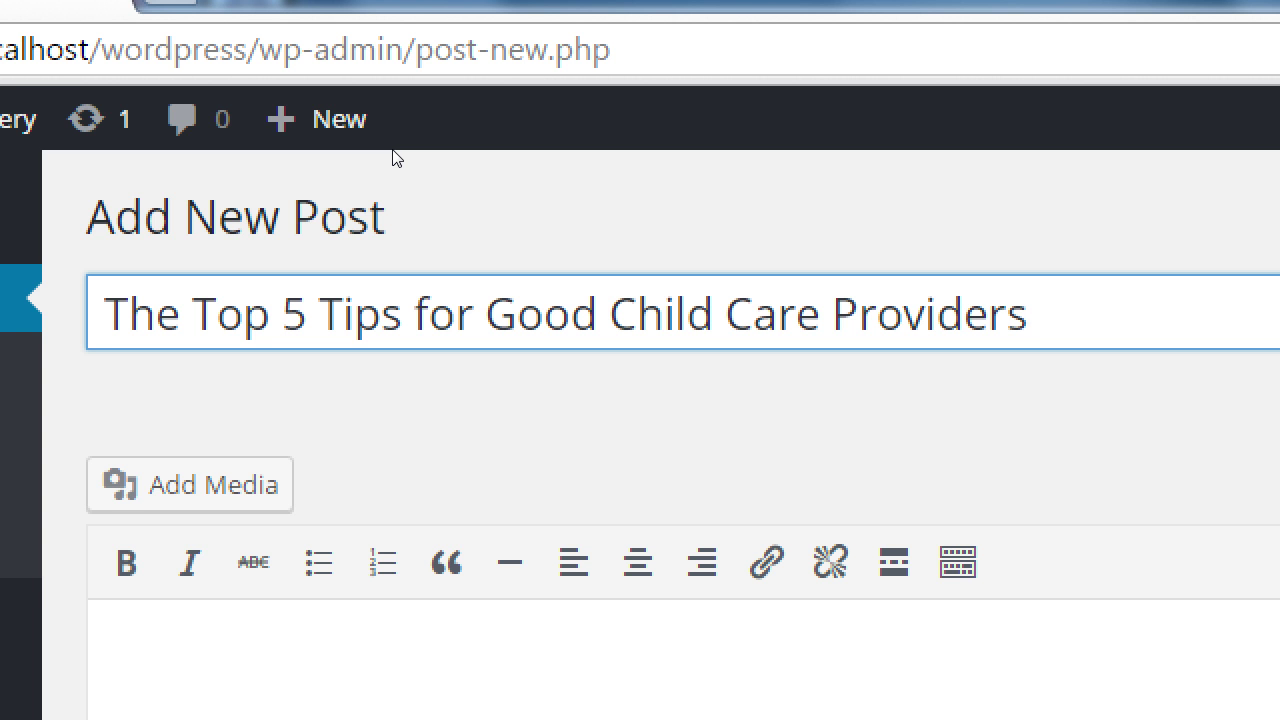
{"action": "key", "text": "ctrl+a"}
{"action": "key", "text": "ctrl+v"}
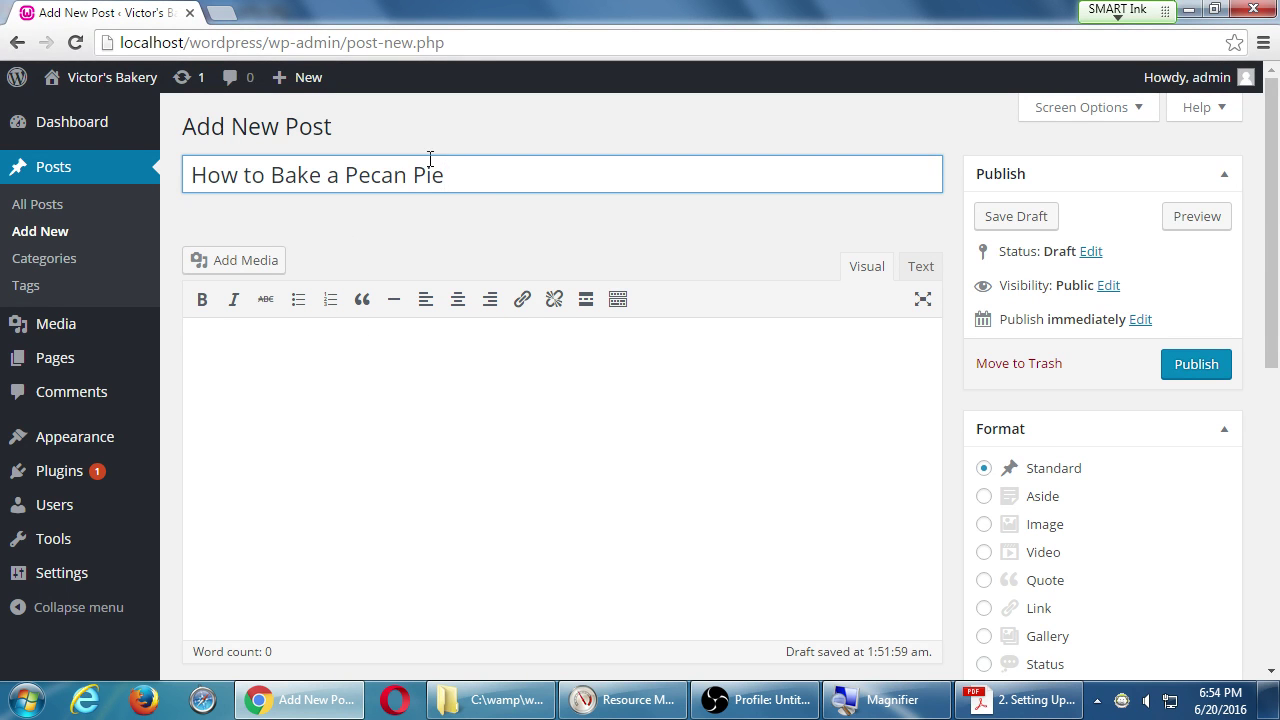
{"action": "left_click", "coordinate": [366, 411]}
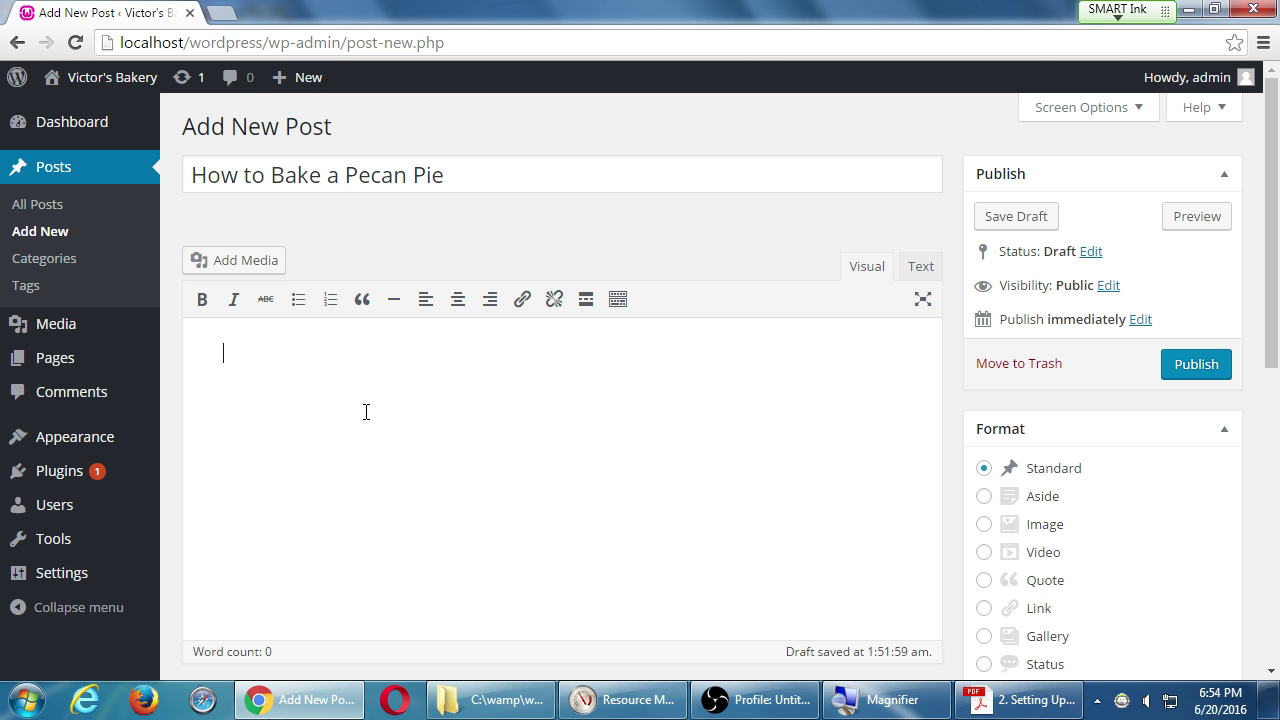
{"action": "key", "text": "alt+Tab"}
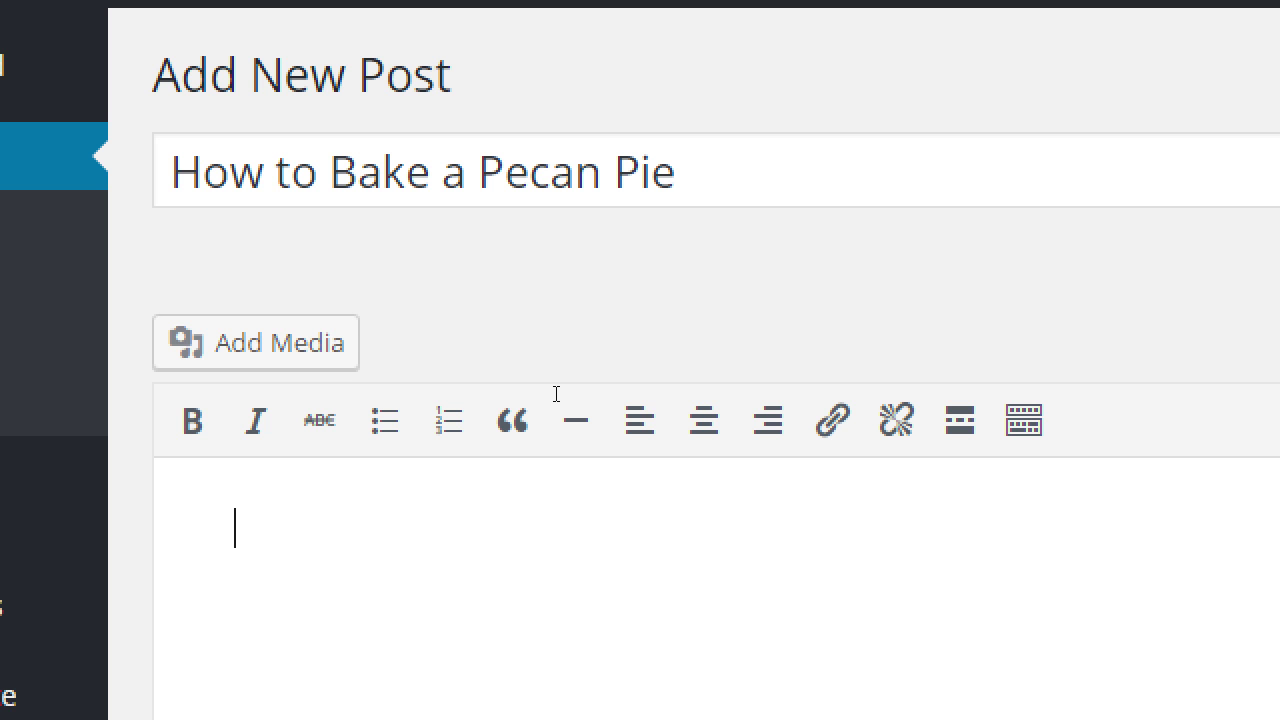
Type 'fdasdf a fa asd af', making the first word bold and 'asd' italic.
{"action": "type", "text": "fdasdf a f"}
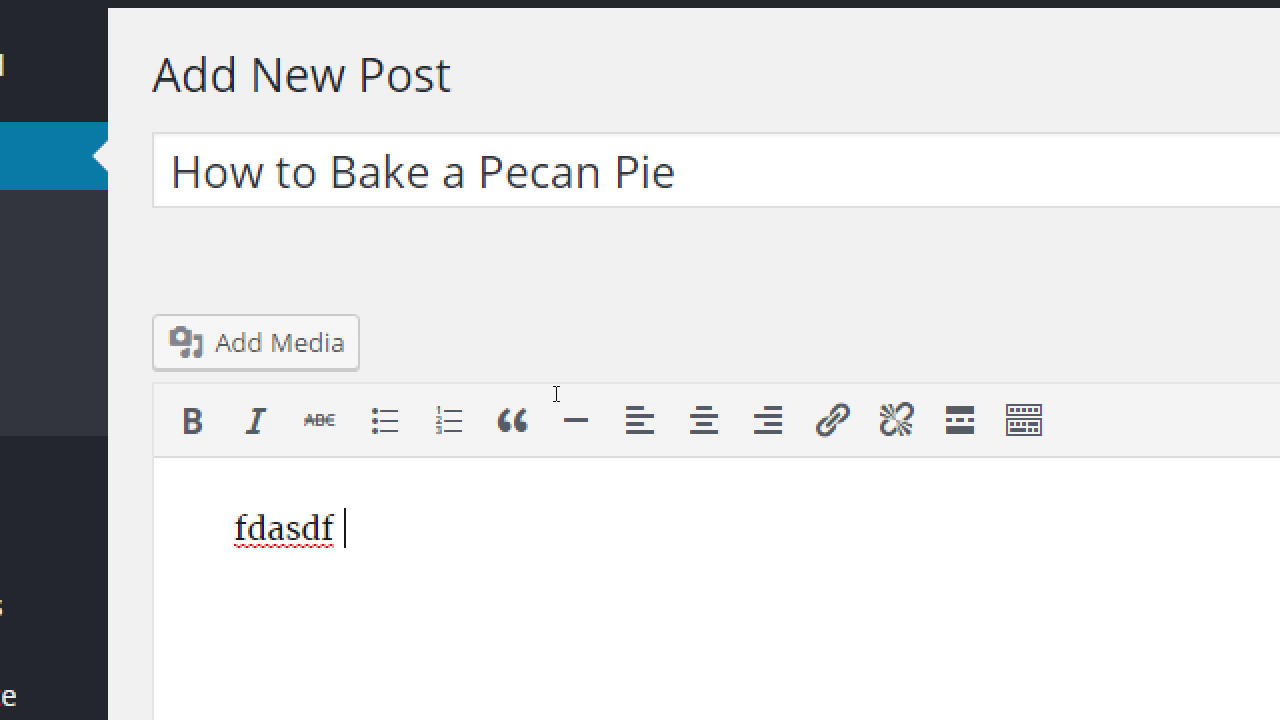
{"action": "type", "text": "a asd af"}
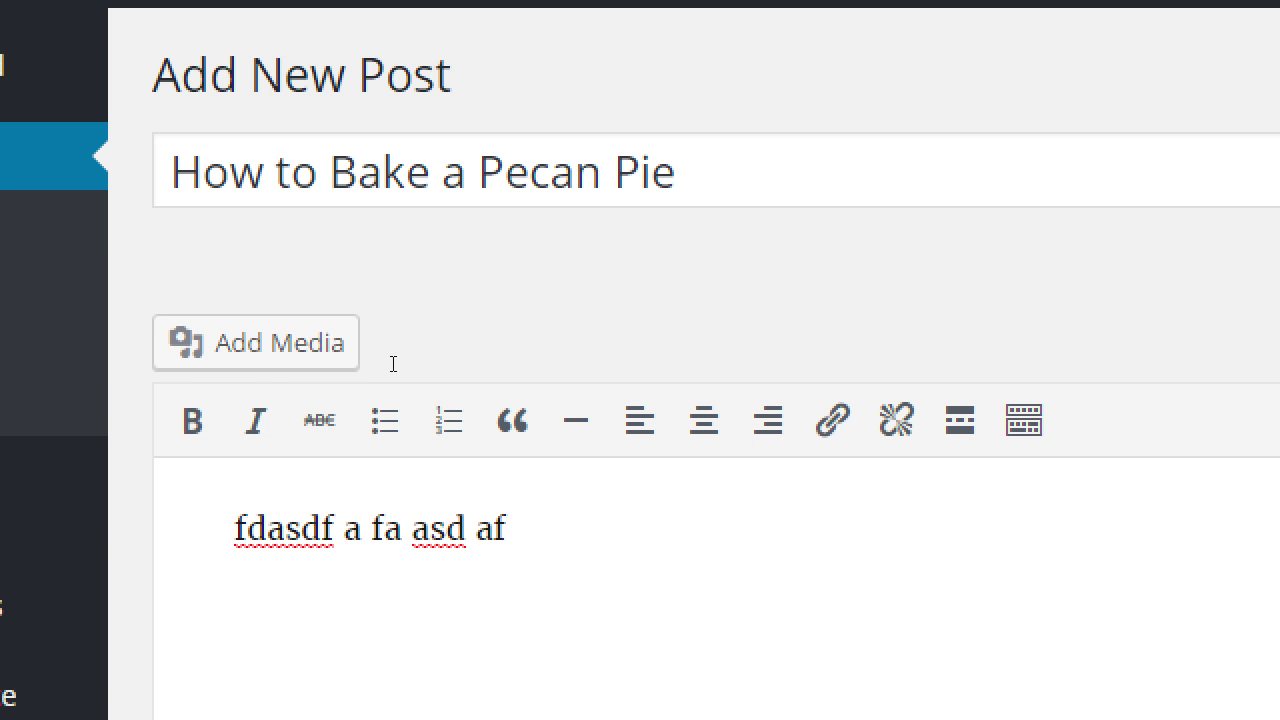
{"action": "key", "text": "Home"}
{"action": "key", "text": "ctrl+shift+Right"}
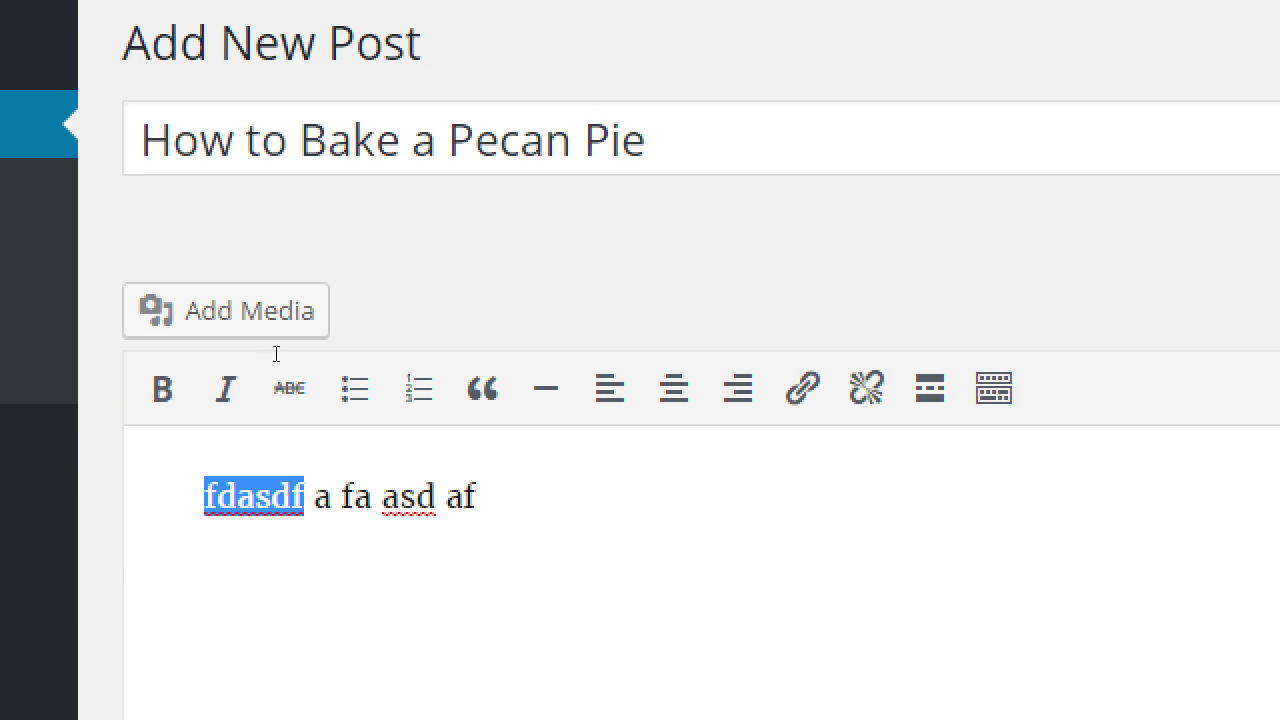
{"action": "key", "text": "ctrl+b"}
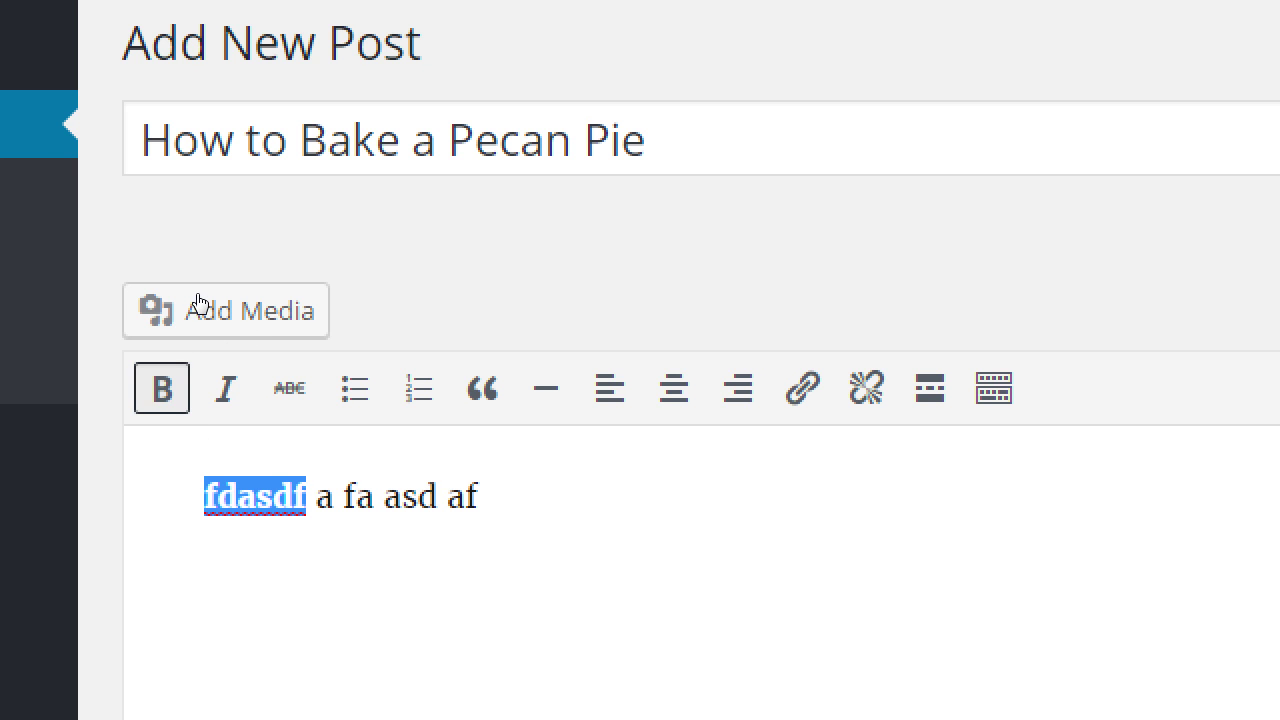
{"action": "key", "text": "End"}
{"action": "key", "text": "Left"}
{"action": "key", "text": "Left"}
{"action": "key", "text": "Left"}
{"action": "key", "text": "Left"}
{"action": "key", "text": "Left"}
{"action": "key", "text": "Left"}
{"action": "key", "text": "shift+Right"}
{"action": "key", "text": "shift+Right"}
{"action": "key", "text": "shift+Right"}
{"action": "key", "text": "ctrl+i"}
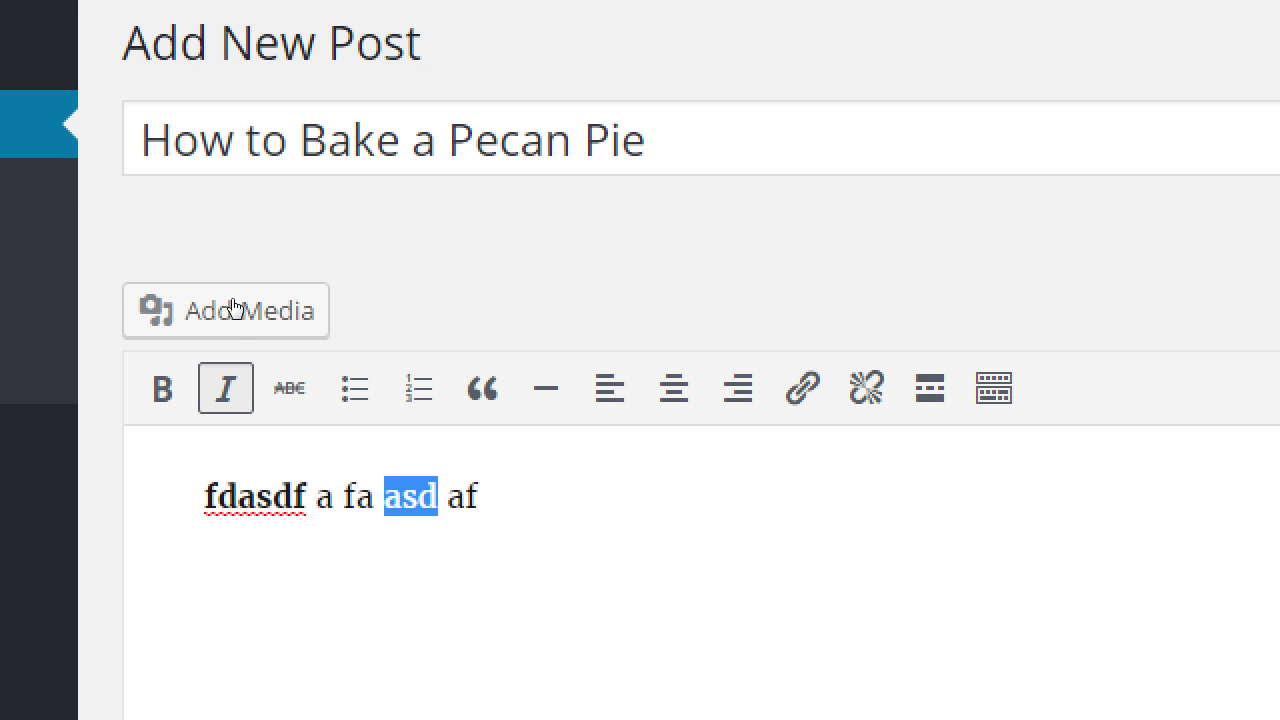
Append 'error' with strikethrough and start a new paragraph below the line.
{"action": "key", "text": "End"}
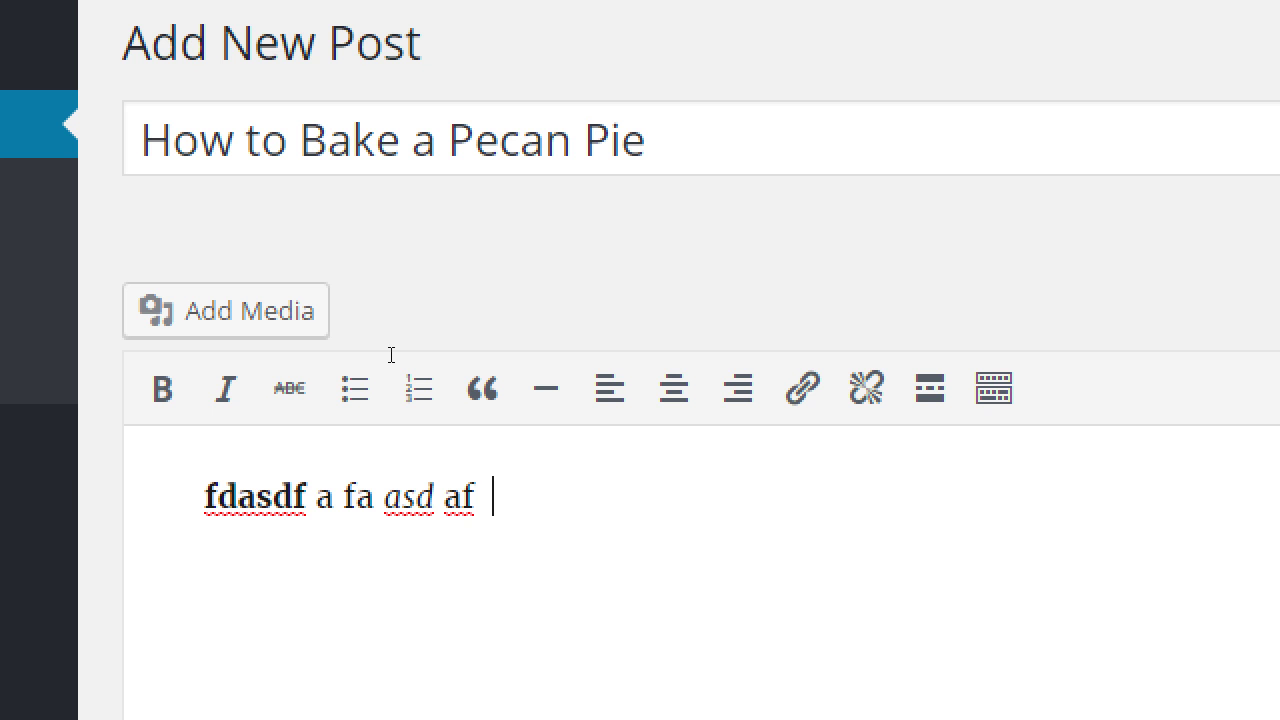
{"action": "type", "text": "error"}
{"action": "key", "text": "shift+Left"}
{"action": "key", "text": "shift+Left"}
{"action": "key", "text": "shift+Left"}
{"action": "key", "text": "shift+Left"}
{"action": "key", "text": "shift+Left"}
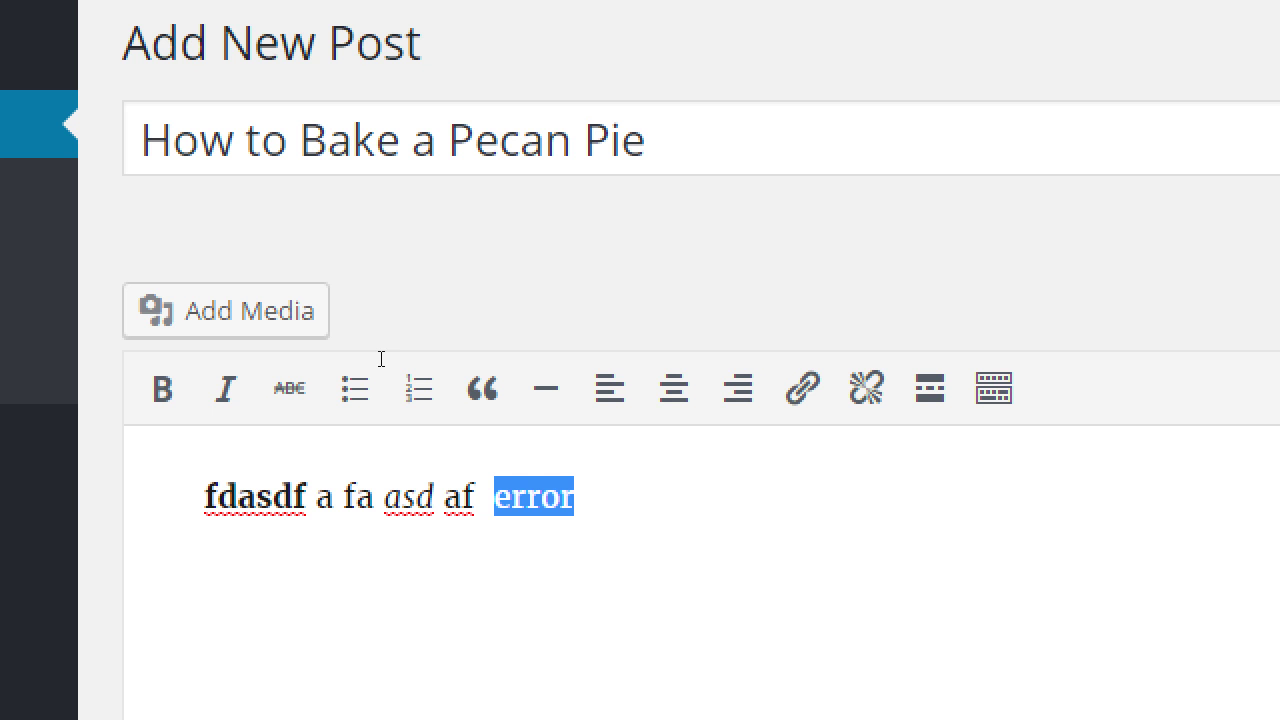
{"action": "left_click", "coordinate": [289, 388]}
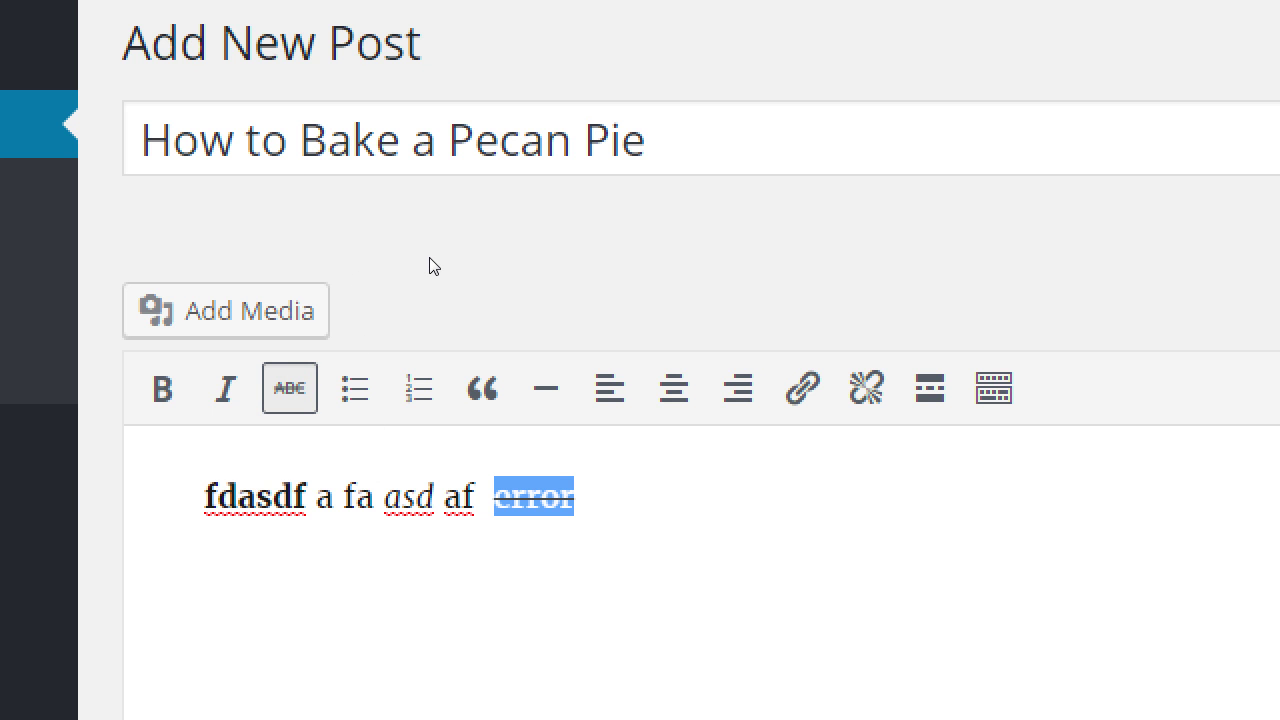
{"action": "key", "text": "Home"}
{"action": "key", "text": "Right"}
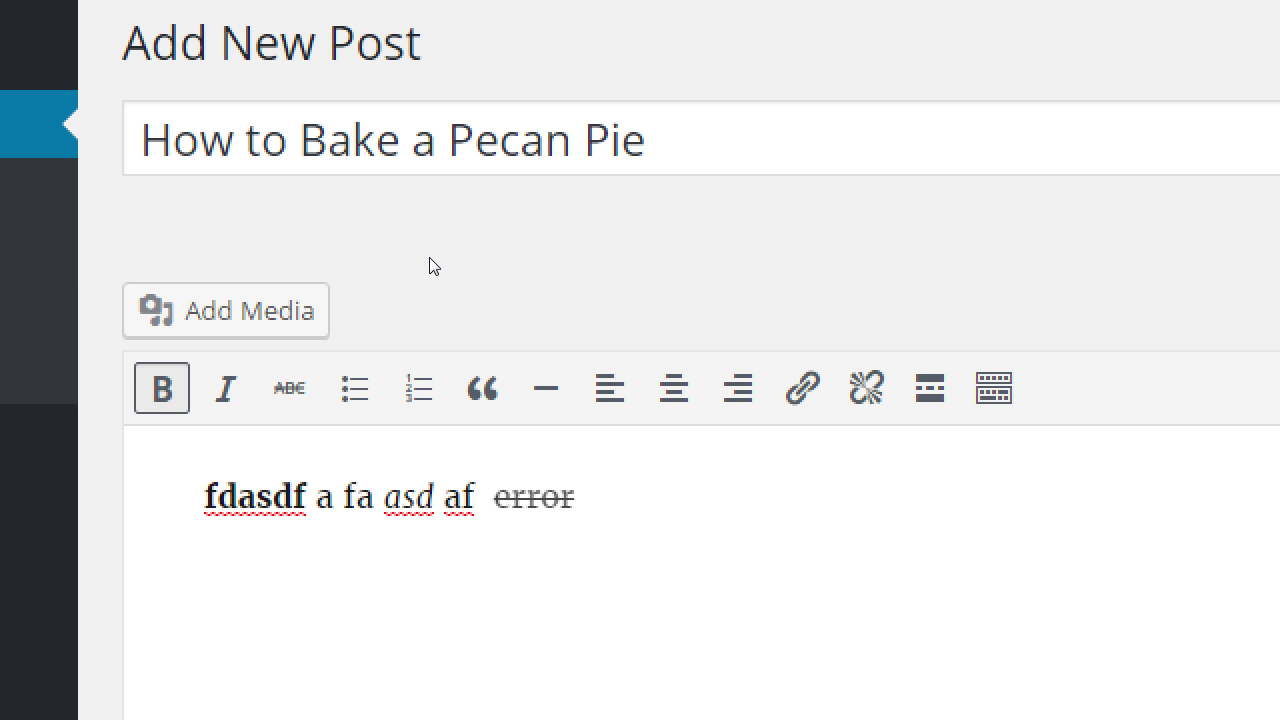
{"action": "key", "text": "End"}
{"action": "key", "text": "Return"}
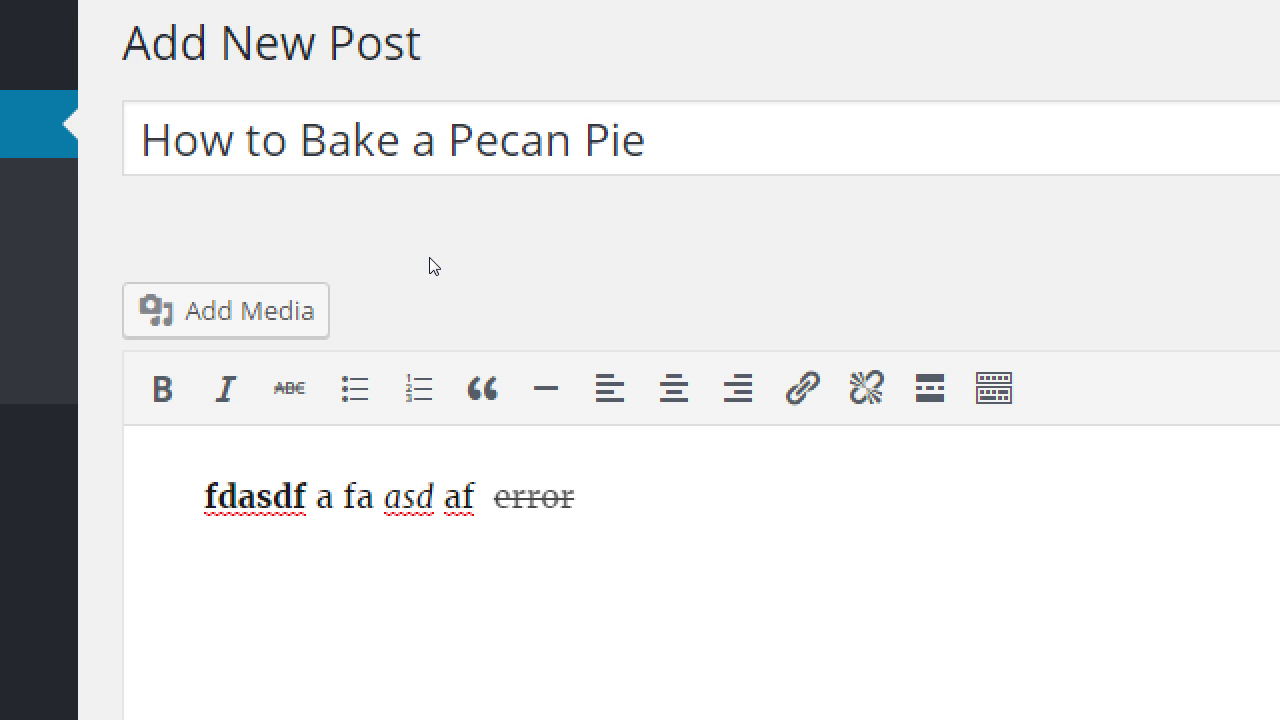
Add the blockquote 'Life is like a box of chocolate' and exit the quote.
{"action": "type", "text": "Life is like"}
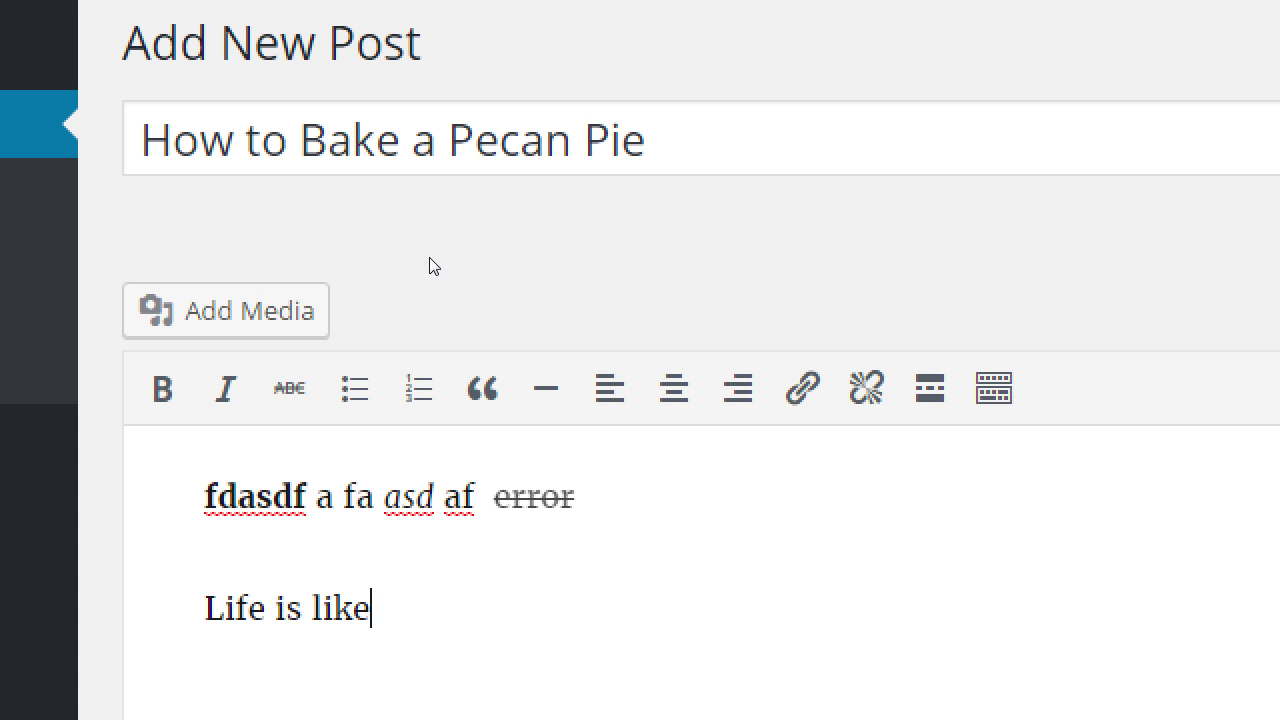
{"action": "type", "text": " abox"}
{"action": "key", "text": "BackSpace"}
{"action": "key", "text": "BackSpace"}
{"action": "key", "text": "BackSpace"}
{"action": "type", "text": "box of chocolate"}
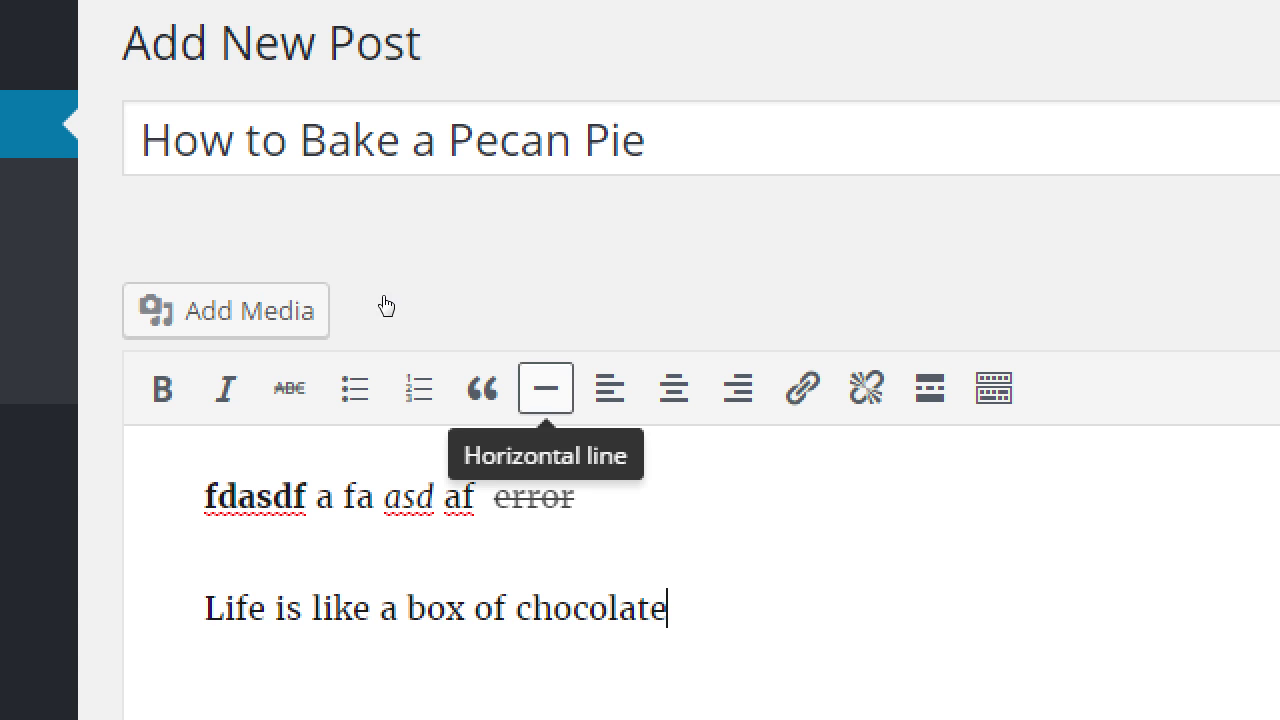
{"action": "left_click", "coordinate": [482, 389]}
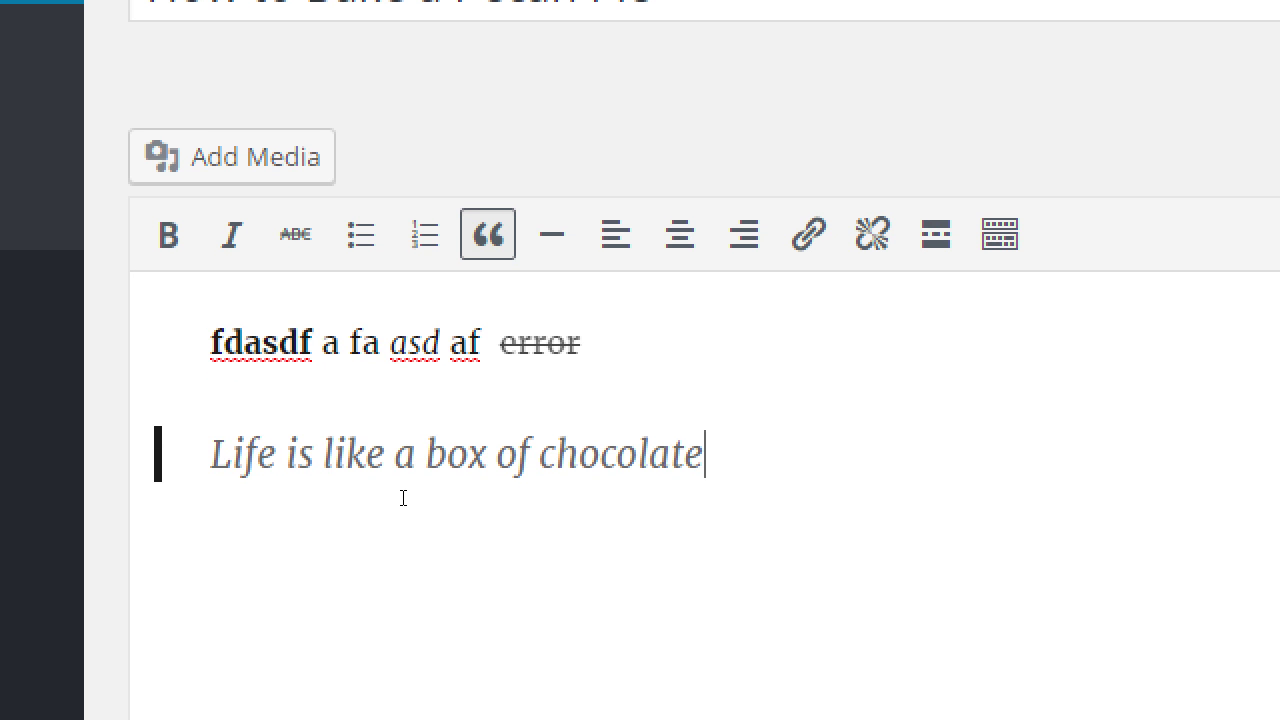
{"action": "key", "text": "Return"}
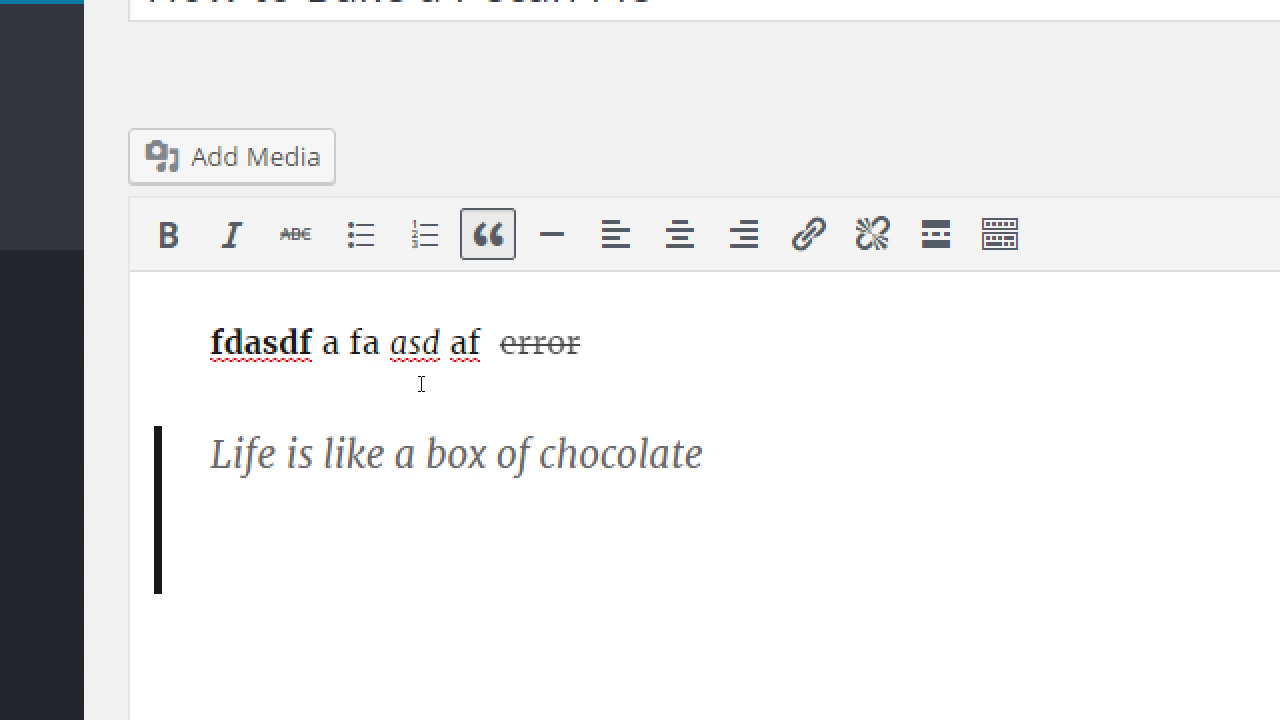
{"action": "key", "text": "Return"}
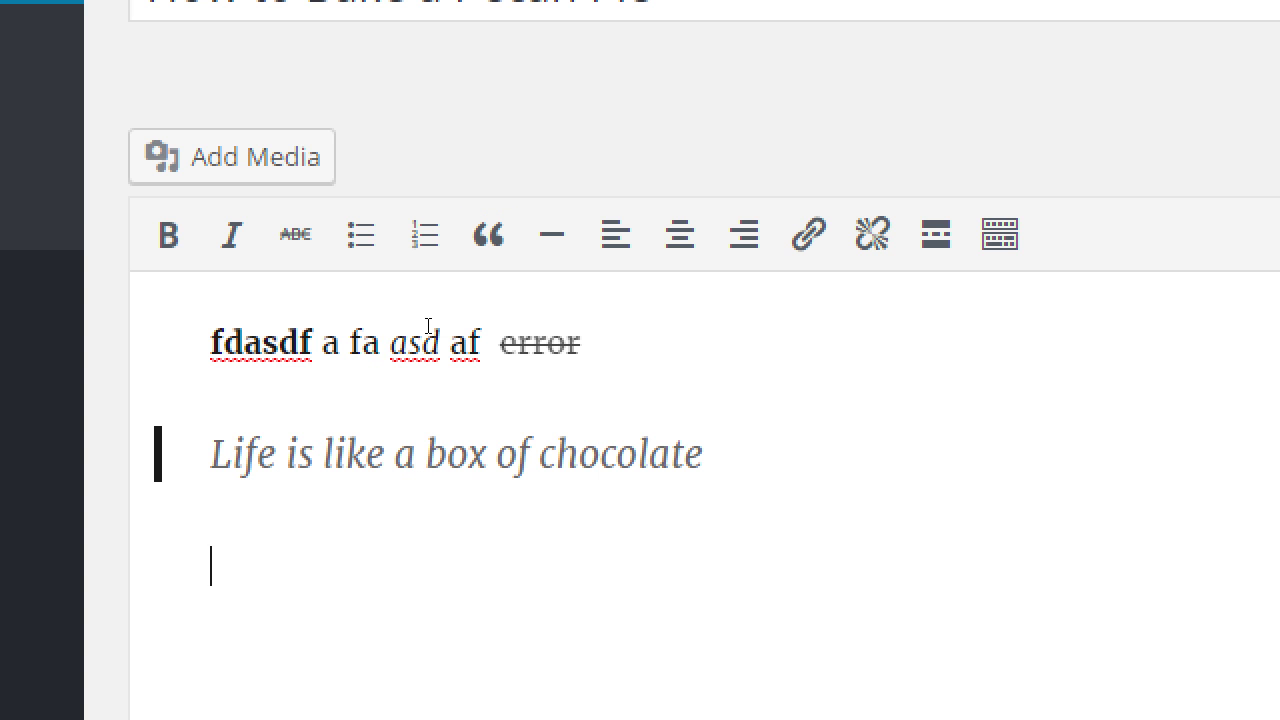
Try centre alignment on a placeholder line, left-align it, and replace it with 'Visit our shop'.
{"action": "key", "text": "alt+shift+c"}
{"action": "type", "text": "dfdfsgfgg"}
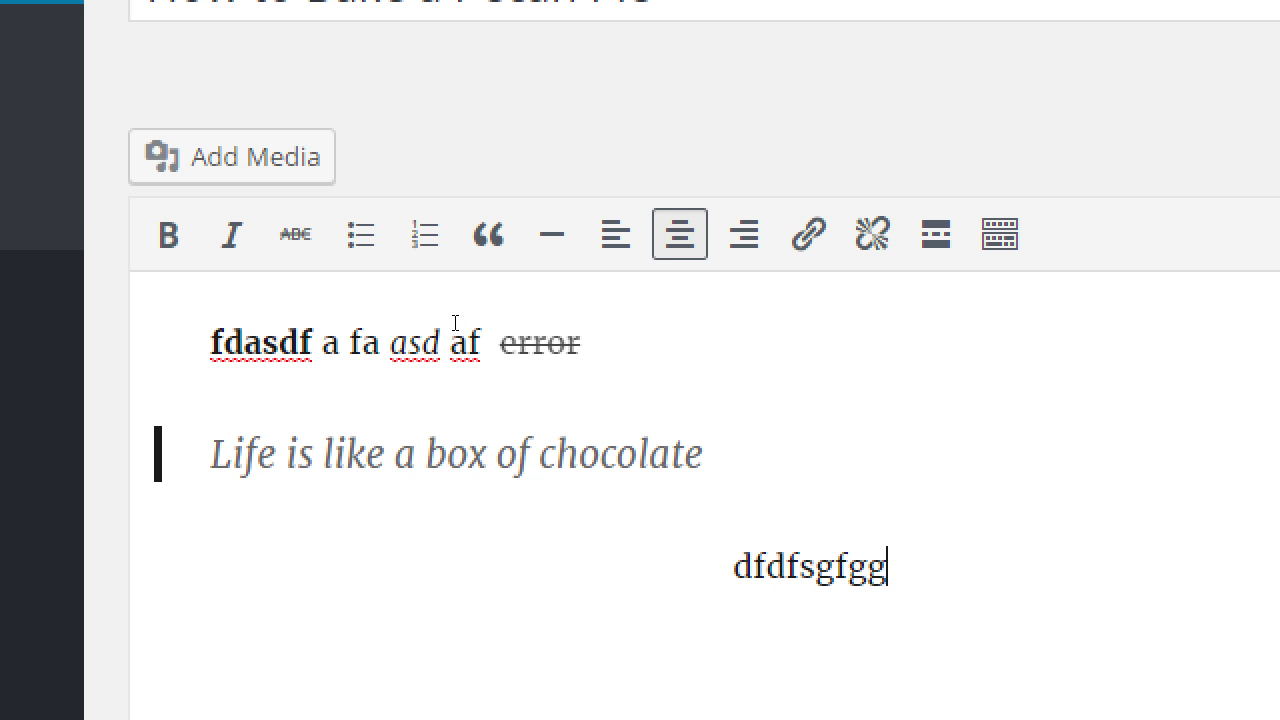
{"action": "key", "text": "alt+shift+l"}
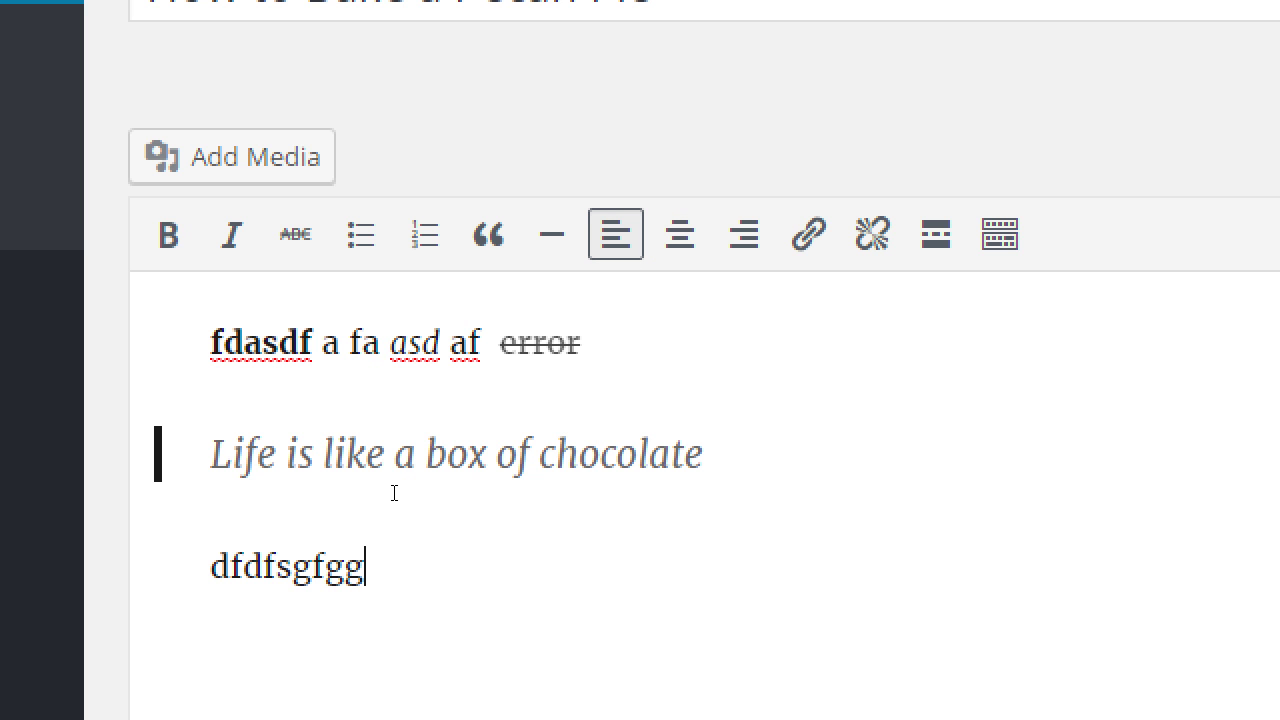
{"action": "key", "text": "ctrl+k"}
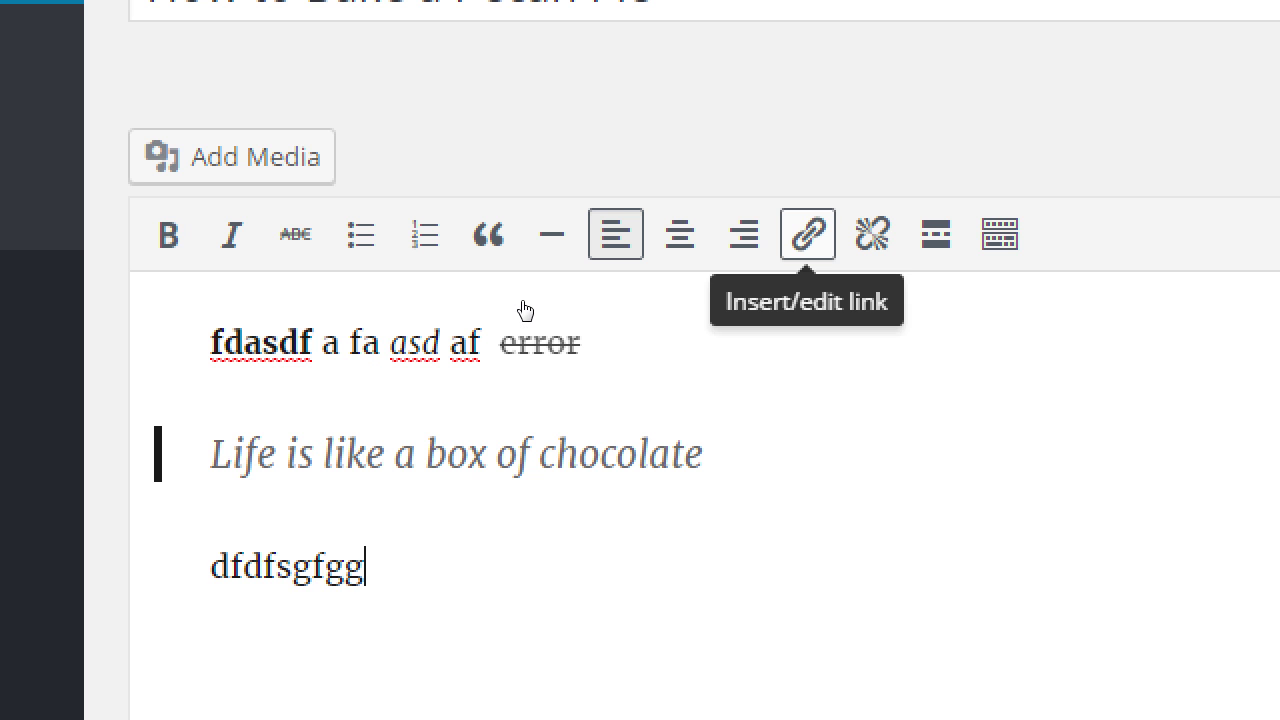
{"action": "key", "text": "shift+Left"}
{"action": "key", "text": "shift+Left"}
{"action": "key", "text": "shift+Left"}
{"action": "key", "text": "shift+Left"}
{"action": "key", "text": "shift+Left"}
{"action": "key", "text": "shift+Left"}
{"action": "key", "text": "shift+Left"}
{"action": "key", "text": "shift+Left"}
{"action": "key", "text": "shift+Left"}
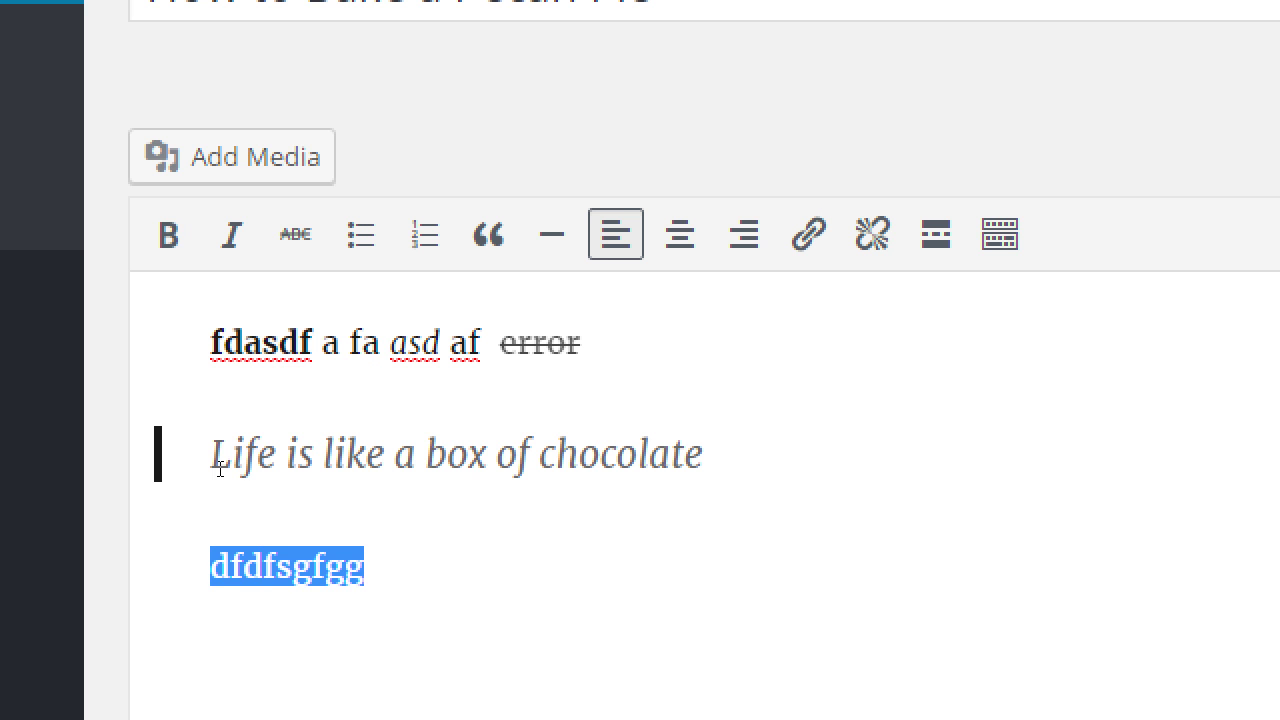
{"action": "type", "text": "Visti ou"}
{"action": "key", "text": "BackSpace"}
{"action": "key", "text": "BackSpace"}
{"action": "key", "text": "BackSpace"}
{"action": "key", "text": "BackSpace"}
{"action": "key", "text": "BackSpace"}
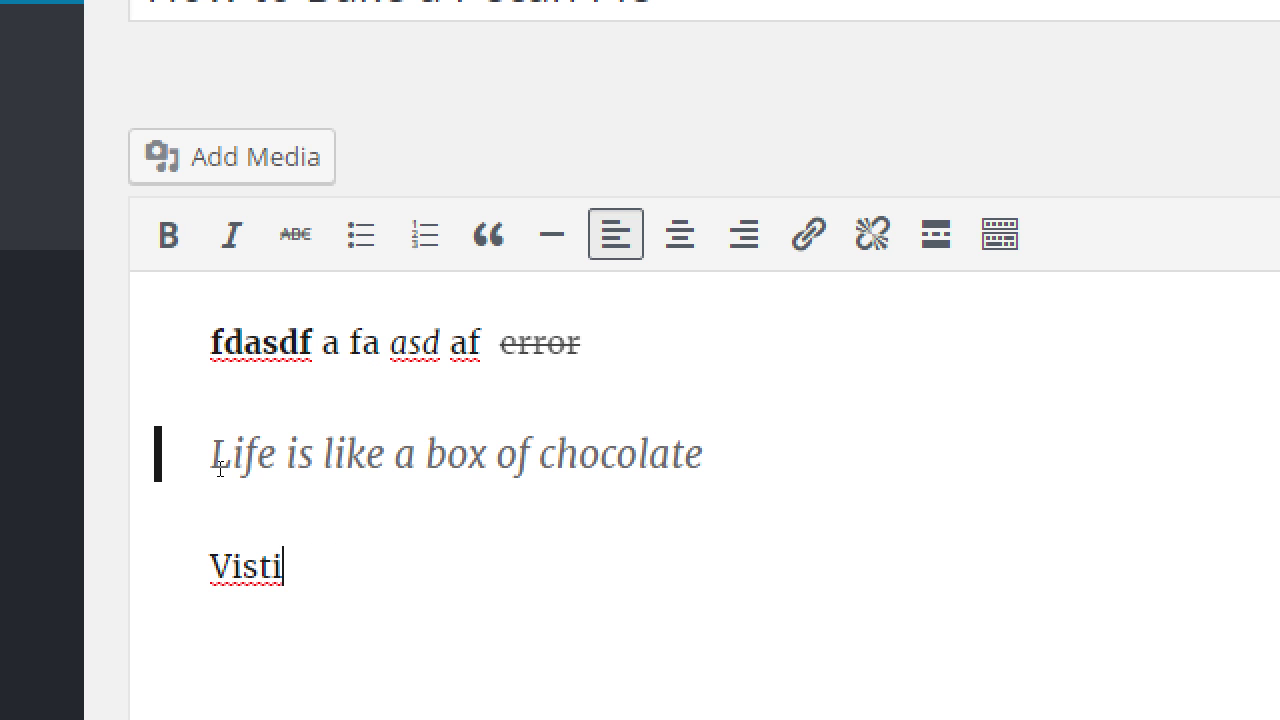
{"action": "type", "text": "it our shop"}
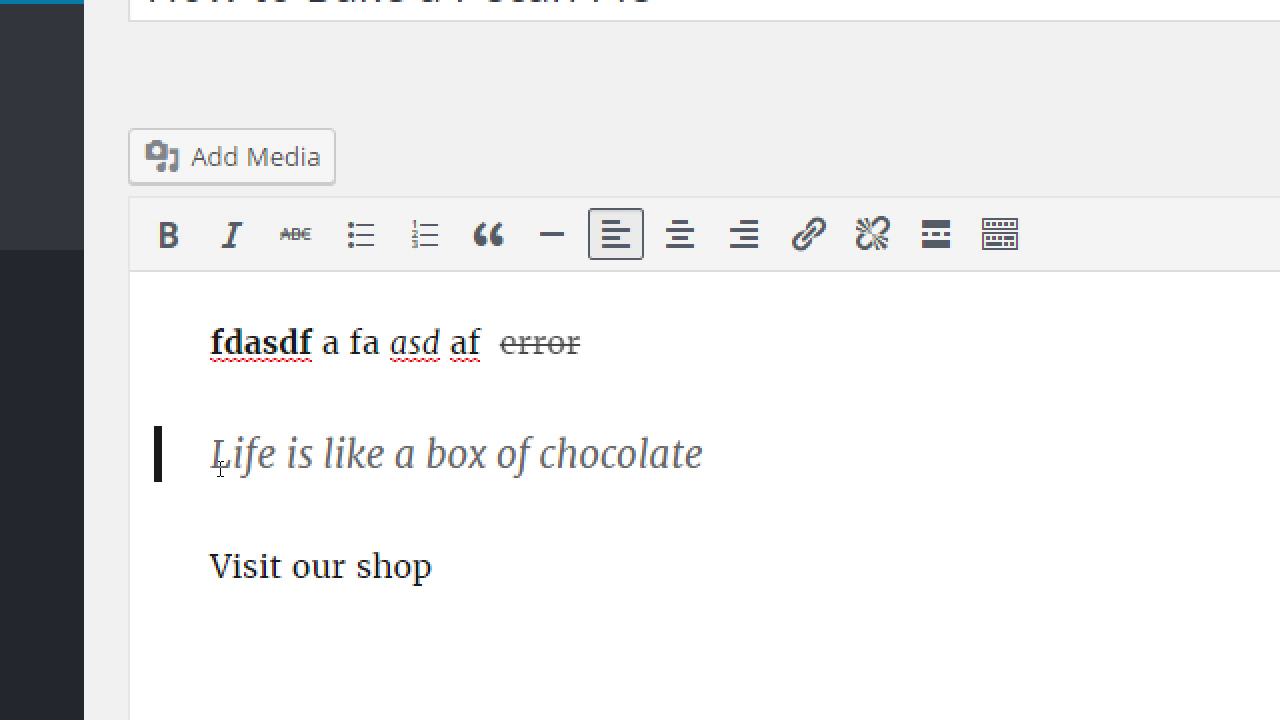
{"action": "key", "text": "shift+Home"}
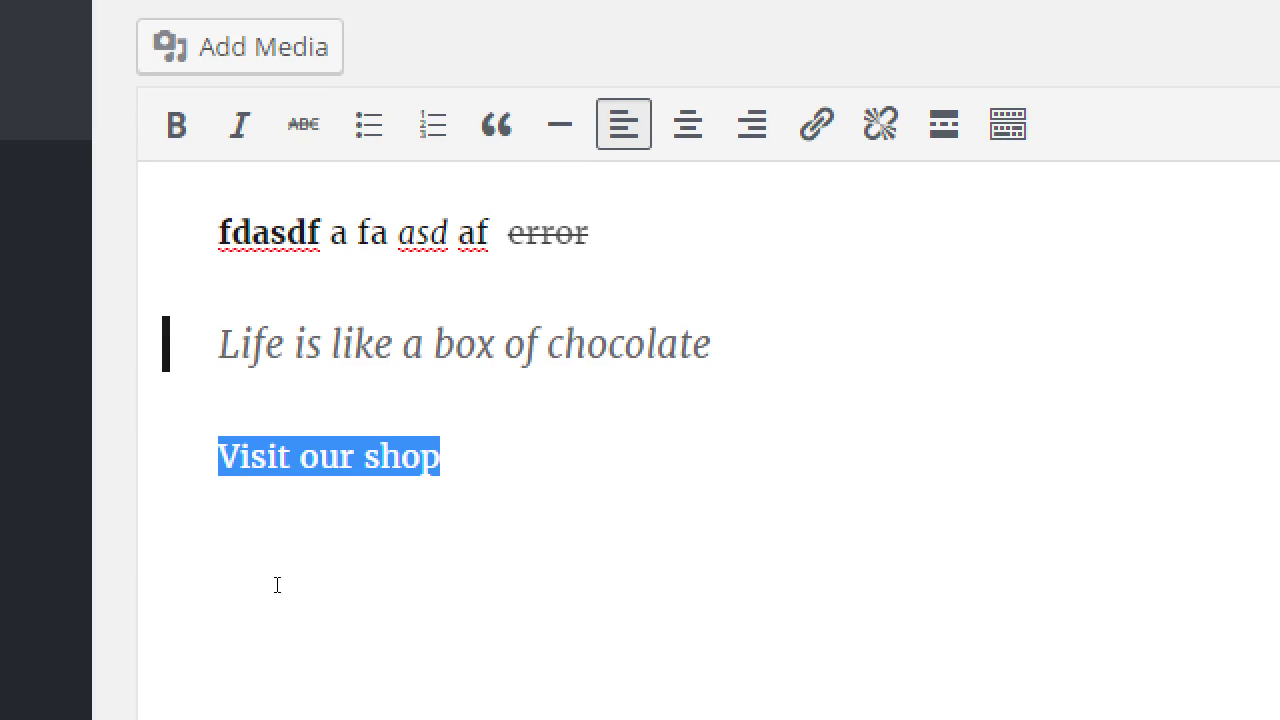
{"action": "left_click", "coordinate": [349, 460]}
{"action": "left_click", "coordinate": [200, 481], "text": "shift"}
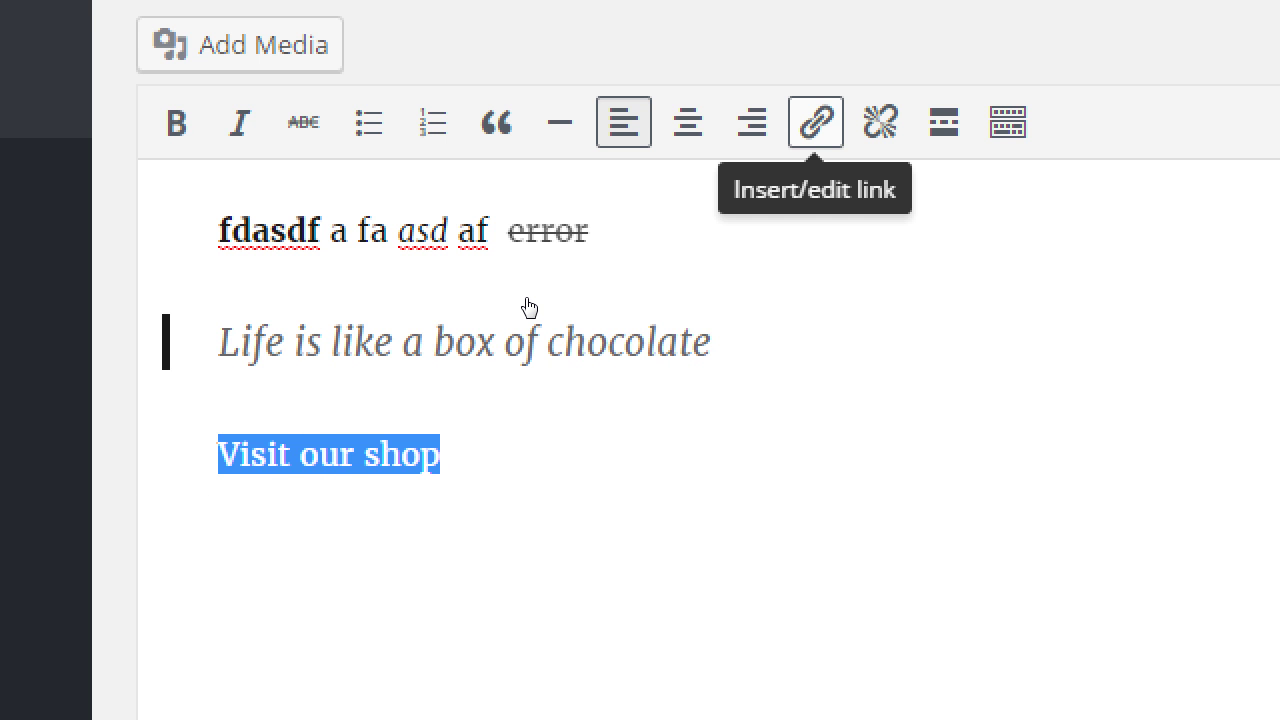
{"action": "key", "text": "ctrl+k"}
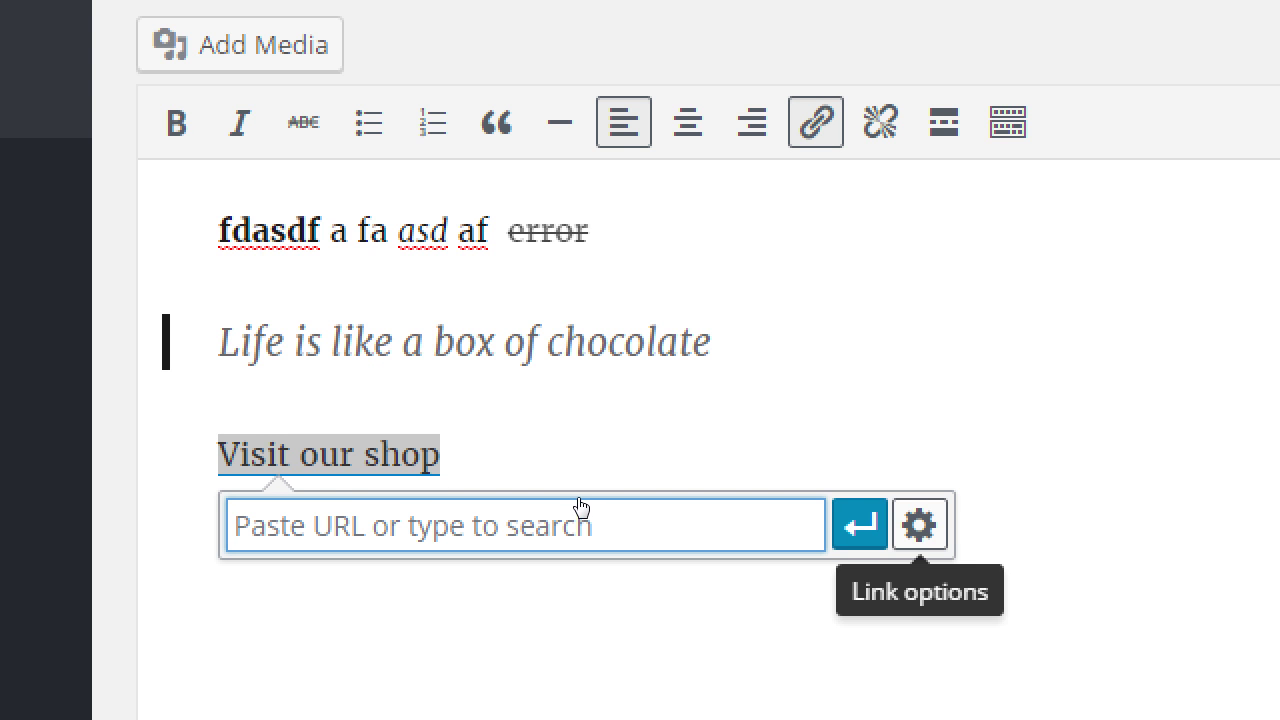
{"action": "key", "text": "Return"}
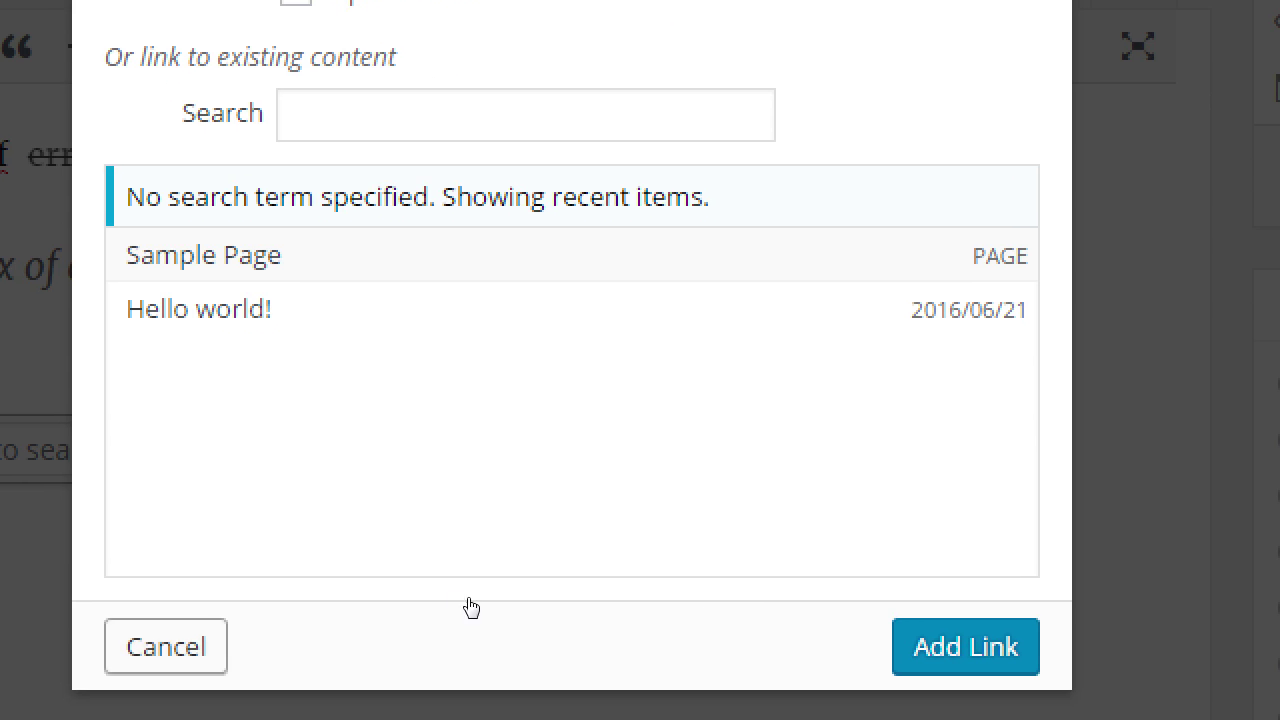
{"action": "key", "text": "Escape"}
{"action": "mouse_move", "coordinate": [349, 525]}
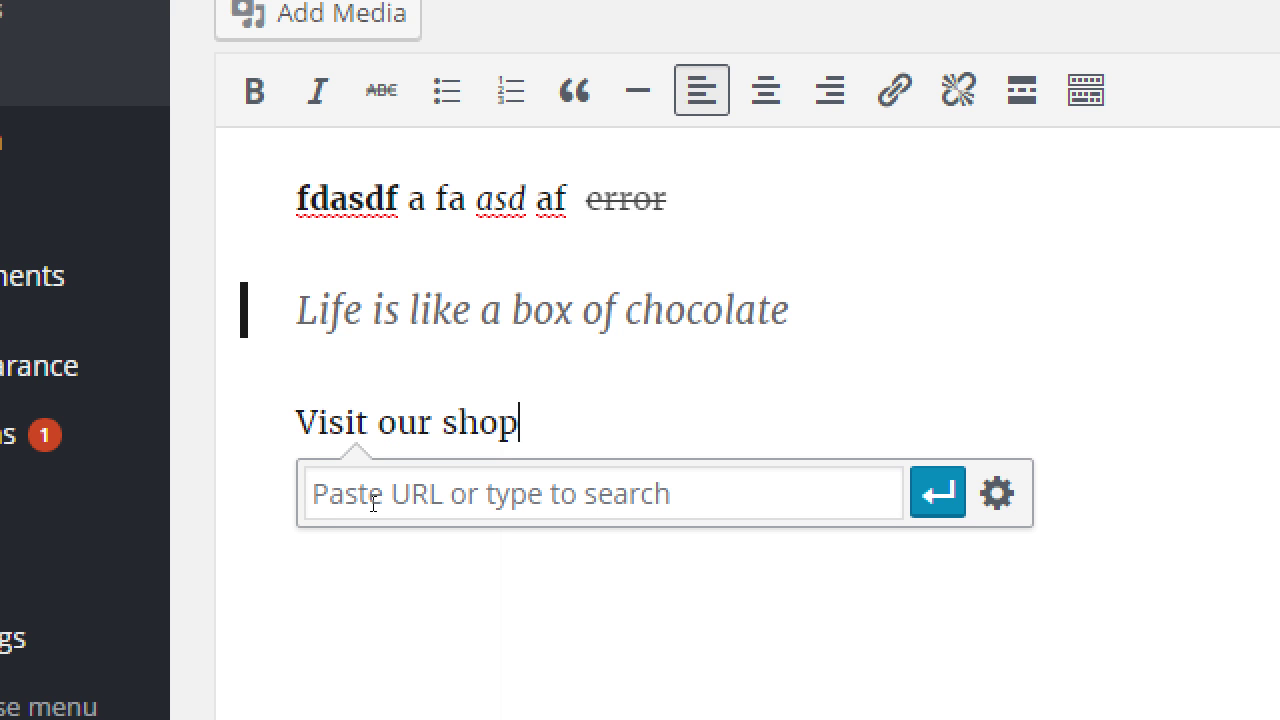
Try linking the shop line to etsy.com/victorsbakery addresses, then cancel and undo the attempt.
{"action": "left_click", "coordinate": [373, 503]}
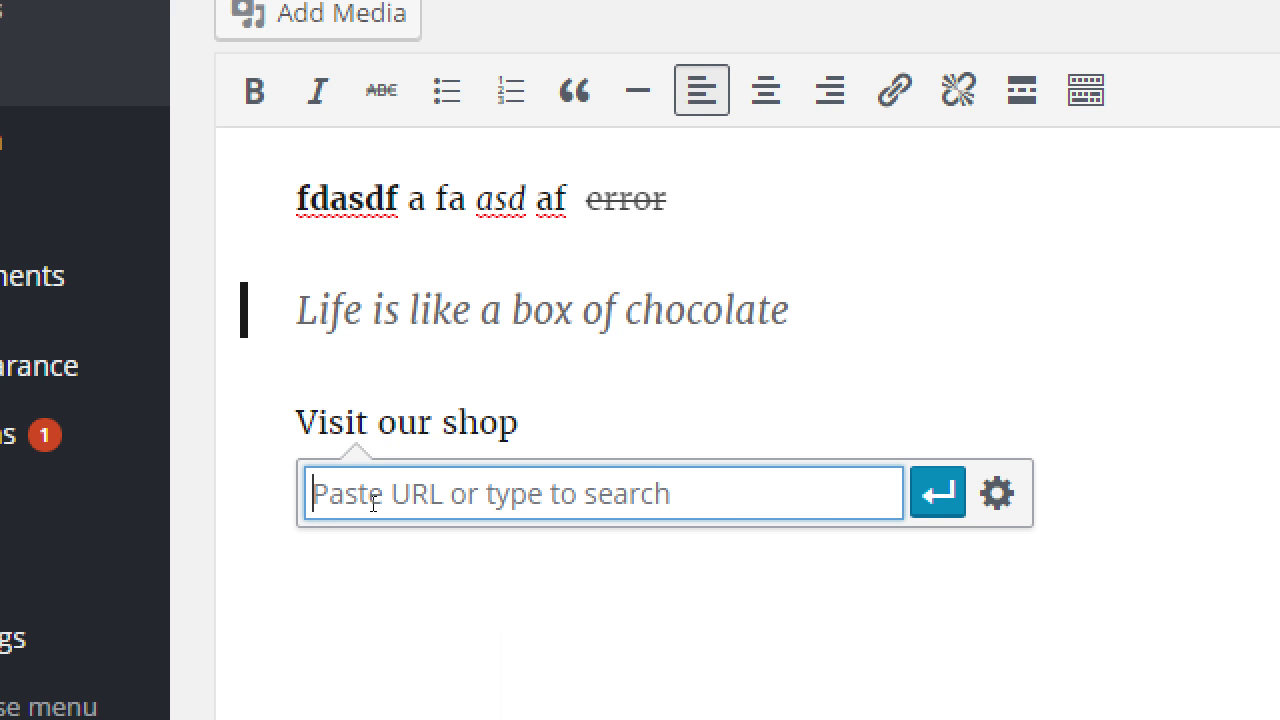
{"action": "type", "text": "http://"}
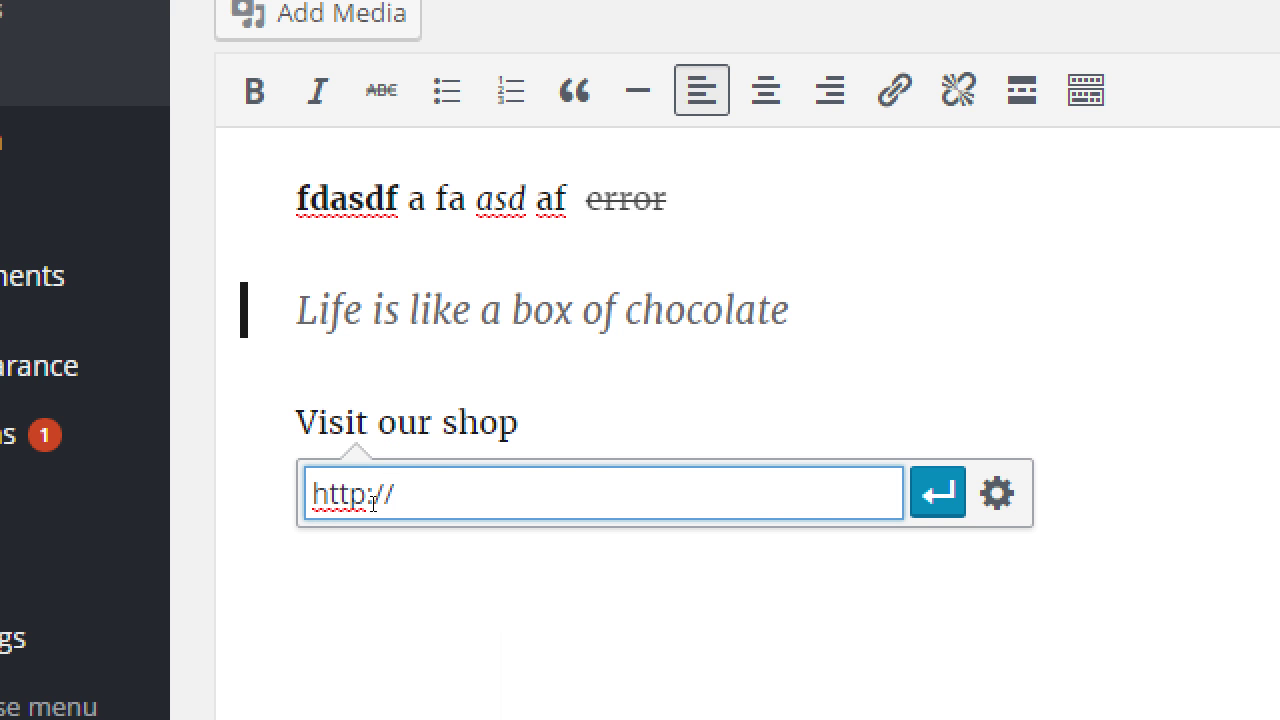
{"action": "type", "text": "etsy.com/"}
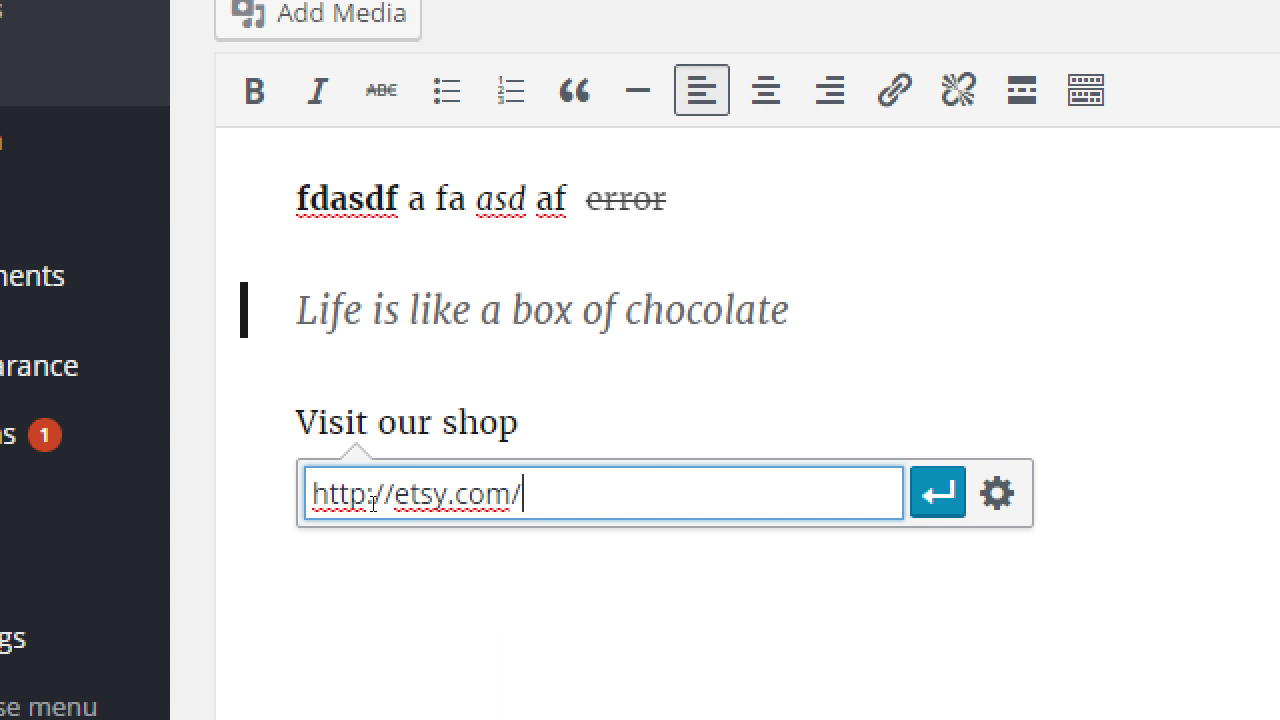
{"action": "type", "text": "victorsbakery"}
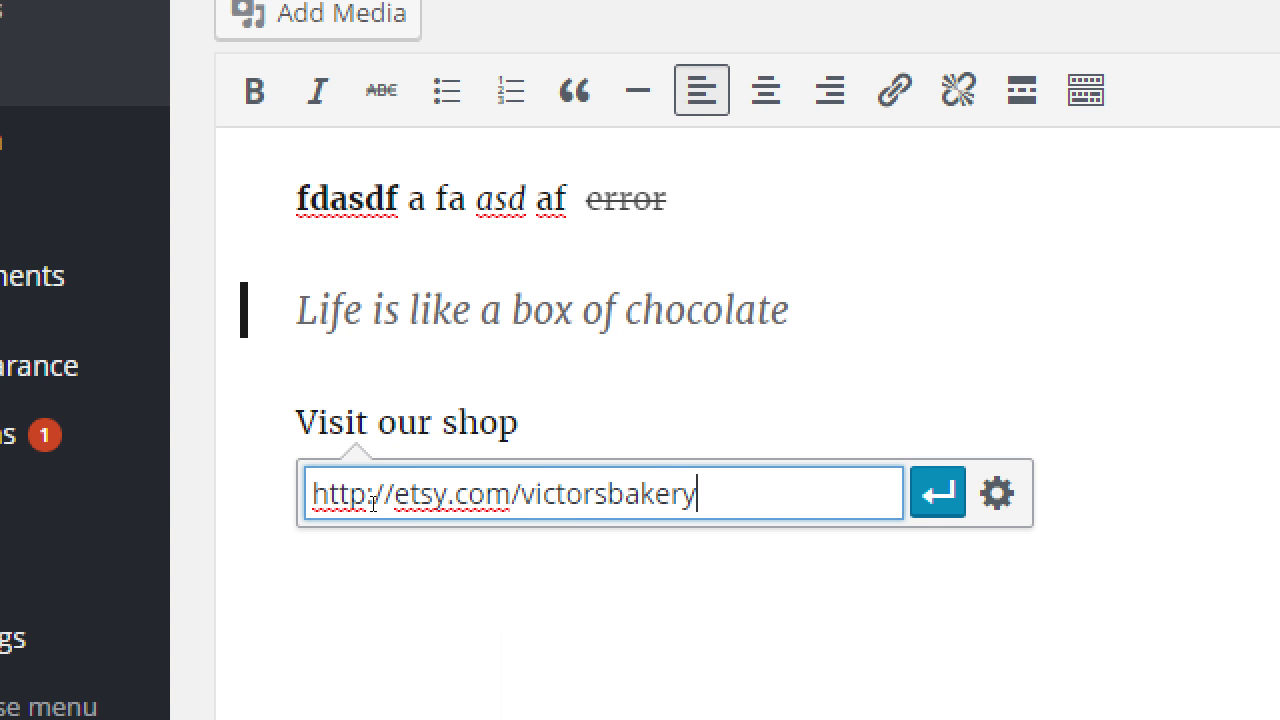
{"action": "key", "text": "Escape"}
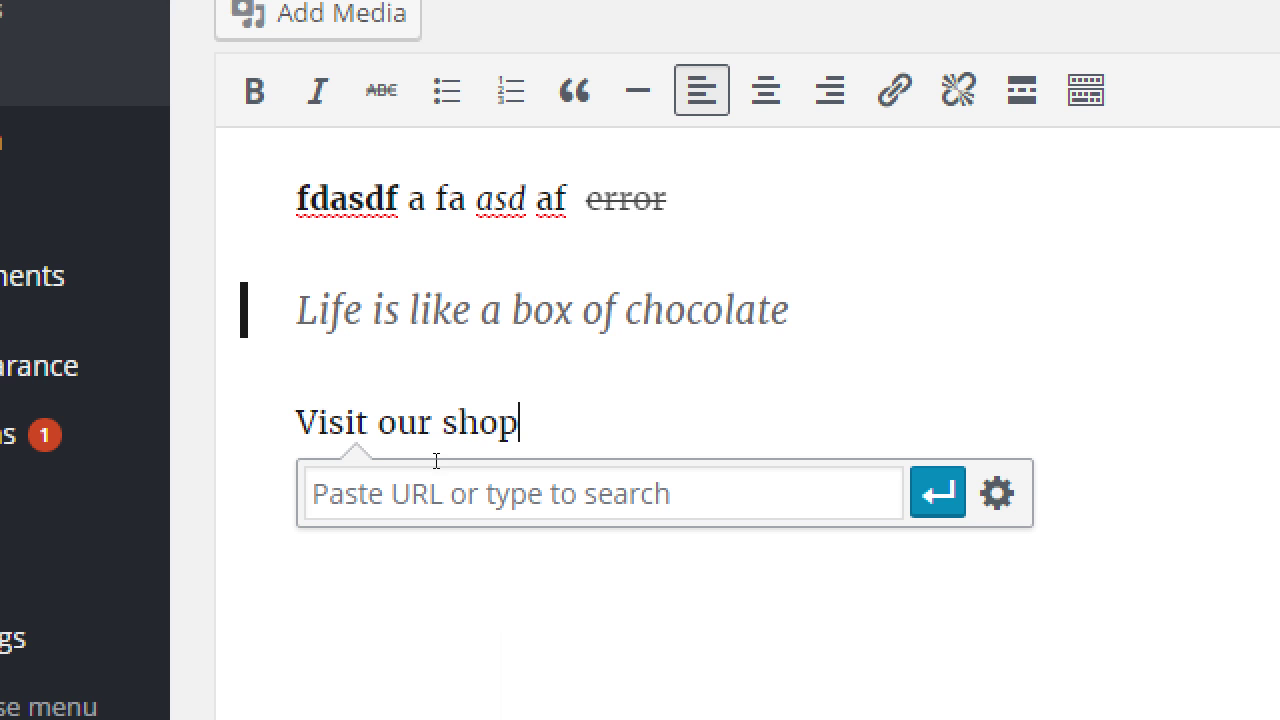
{"action": "key", "text": "ctrl+shift+Left"}
{"action": "key", "text": "Right"}
{"action": "key", "text": "ctrl+shift+Left"}
{"action": "key", "text": "ctrl+shift+Left"}
{"action": "key", "text": "ctrl+shift+Left"}
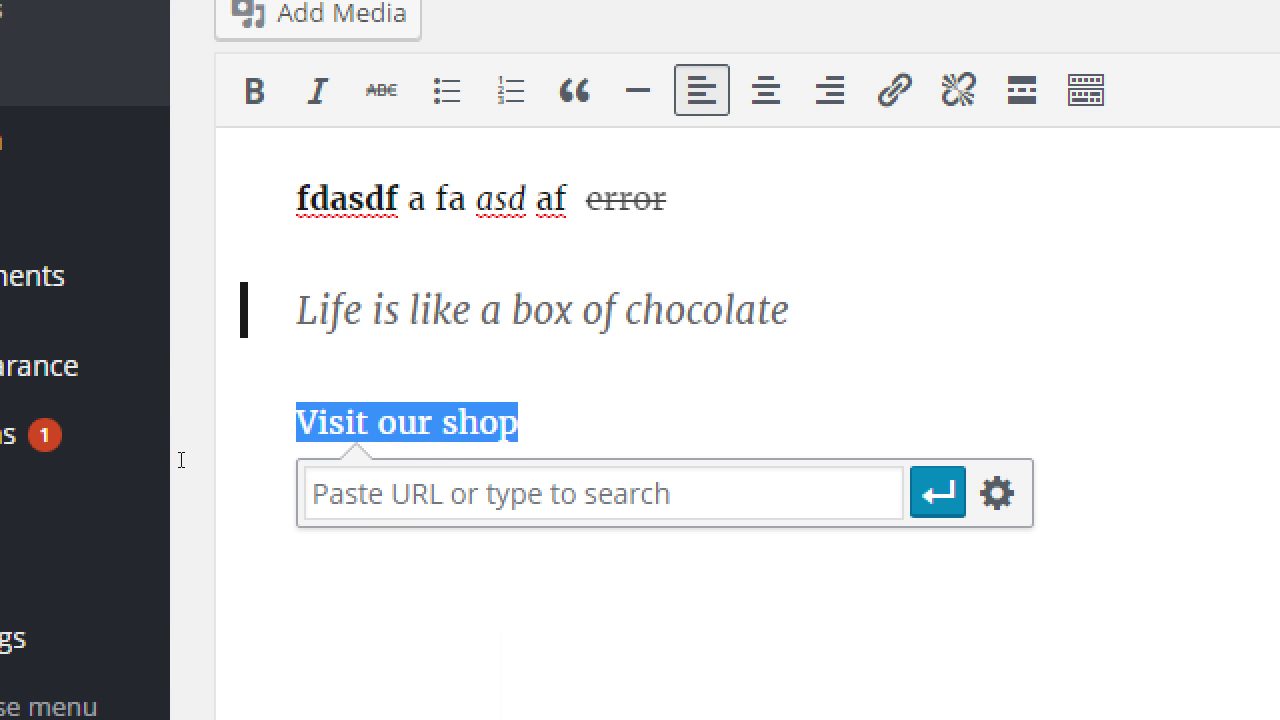
{"action": "left_click", "coordinate": [366, 504]}
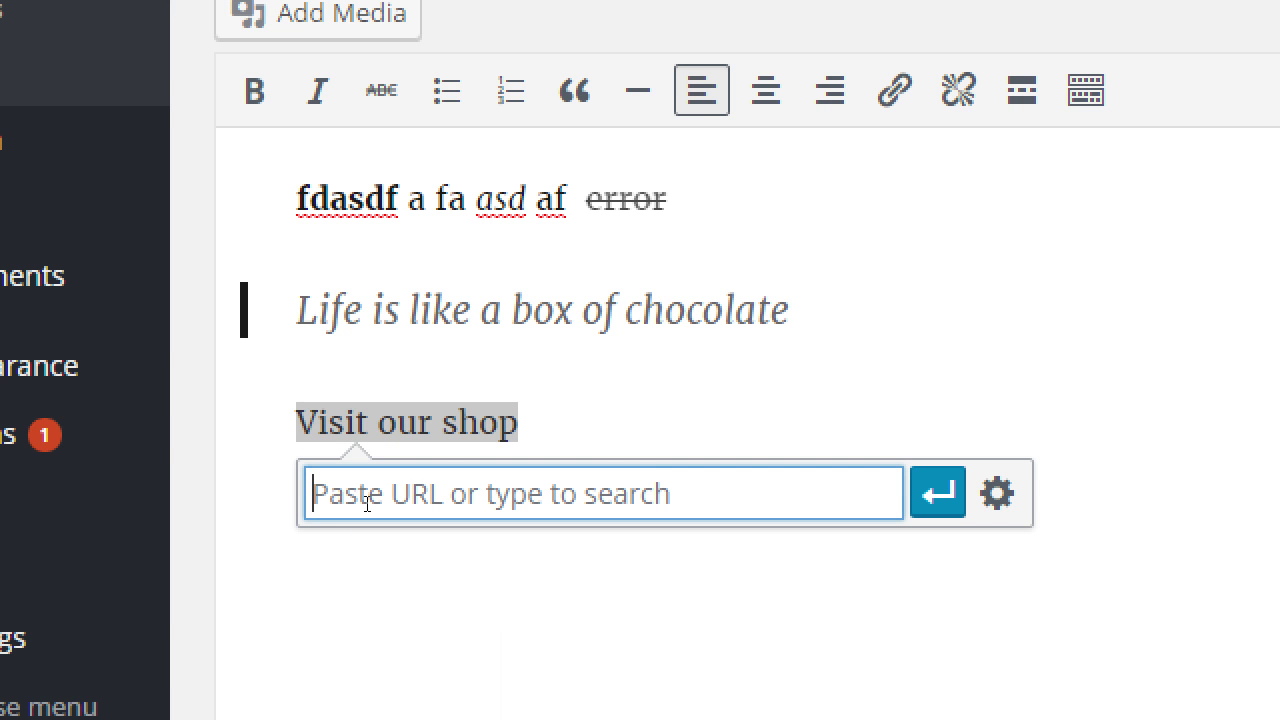
{"action": "type", "text": "http://ets"}
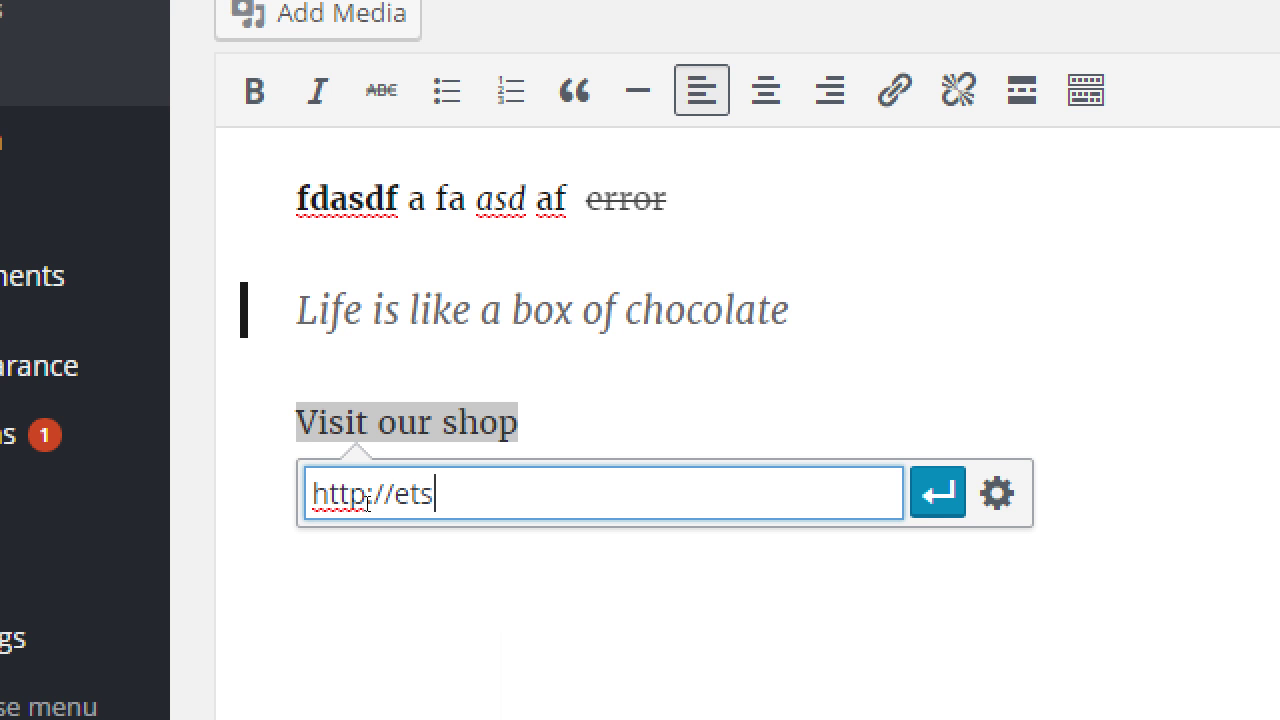
{"action": "type", "text": "y.com/vmcamp"}
{"action": "key", "text": "BackSpace"}
{"action": "key", "text": "BackSpace"}
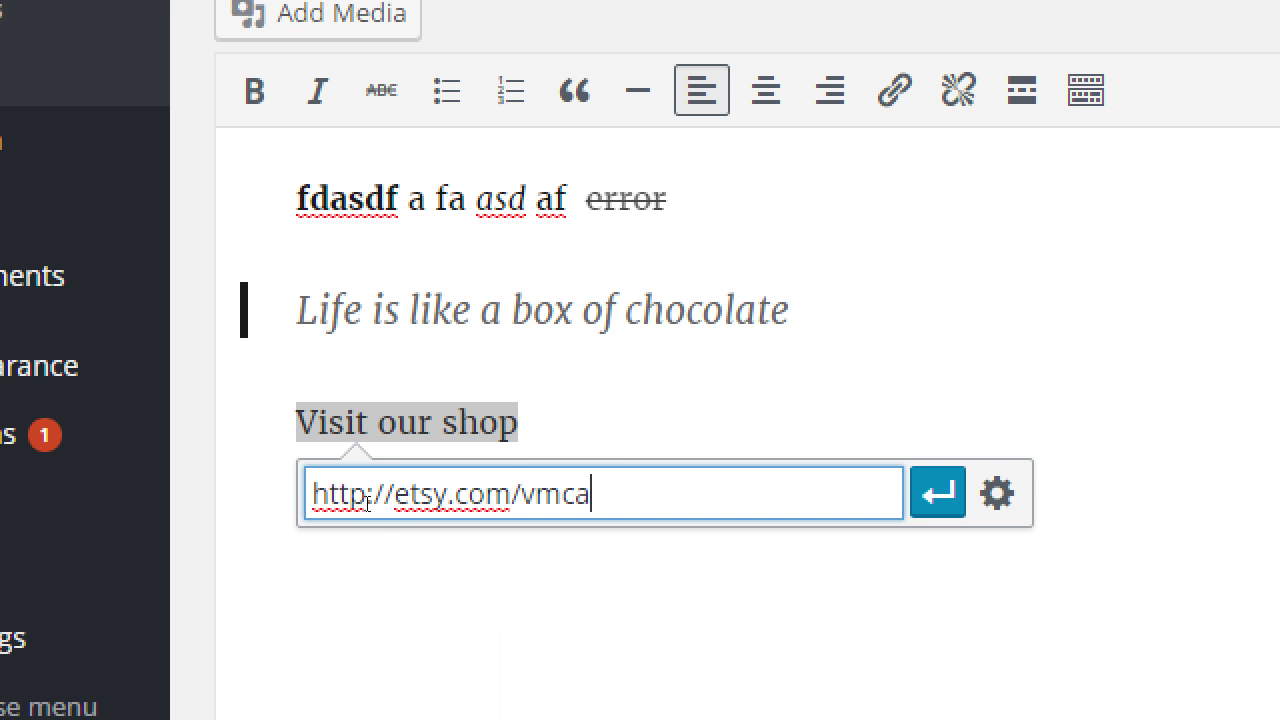
{"action": "key", "text": "BackSpace"}
{"action": "key", "text": "BackSpace"}
{"action": "key", "text": "BackSpace"}
{"action": "type", "text": "ictorsbaker"}
{"action": "key", "text": "Return"}
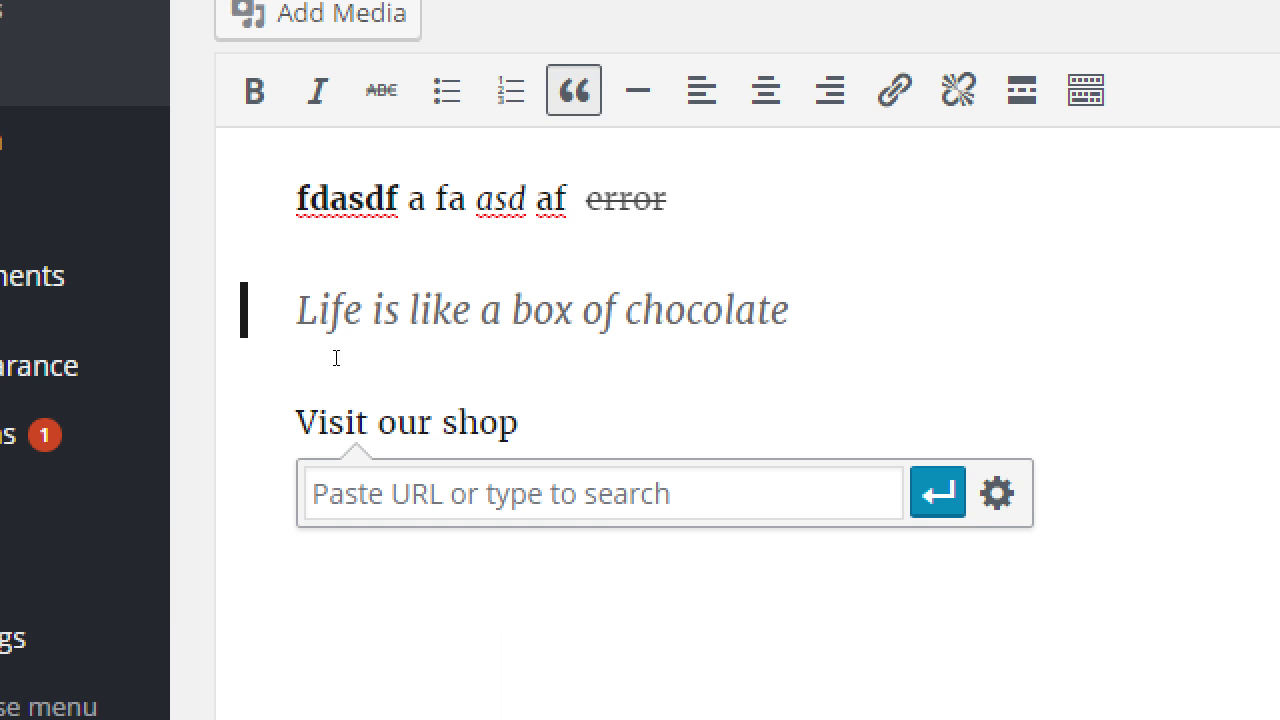
{"action": "key", "text": "ctrl+z"}
{"action": "key", "text": "ctrl+z"}
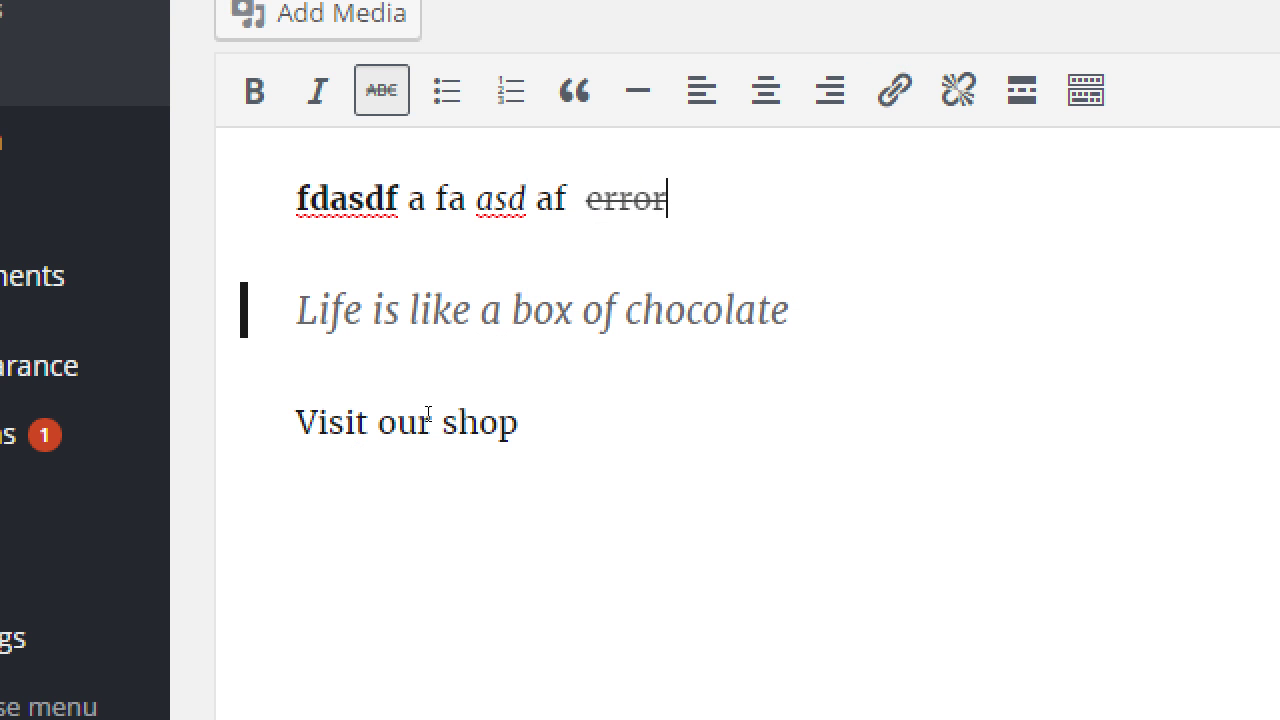
{"action": "left_click_drag", "start_coordinate": [343, 466], "coordinate": [201, 459]}
{"action": "key", "text": "ctrl+k"}
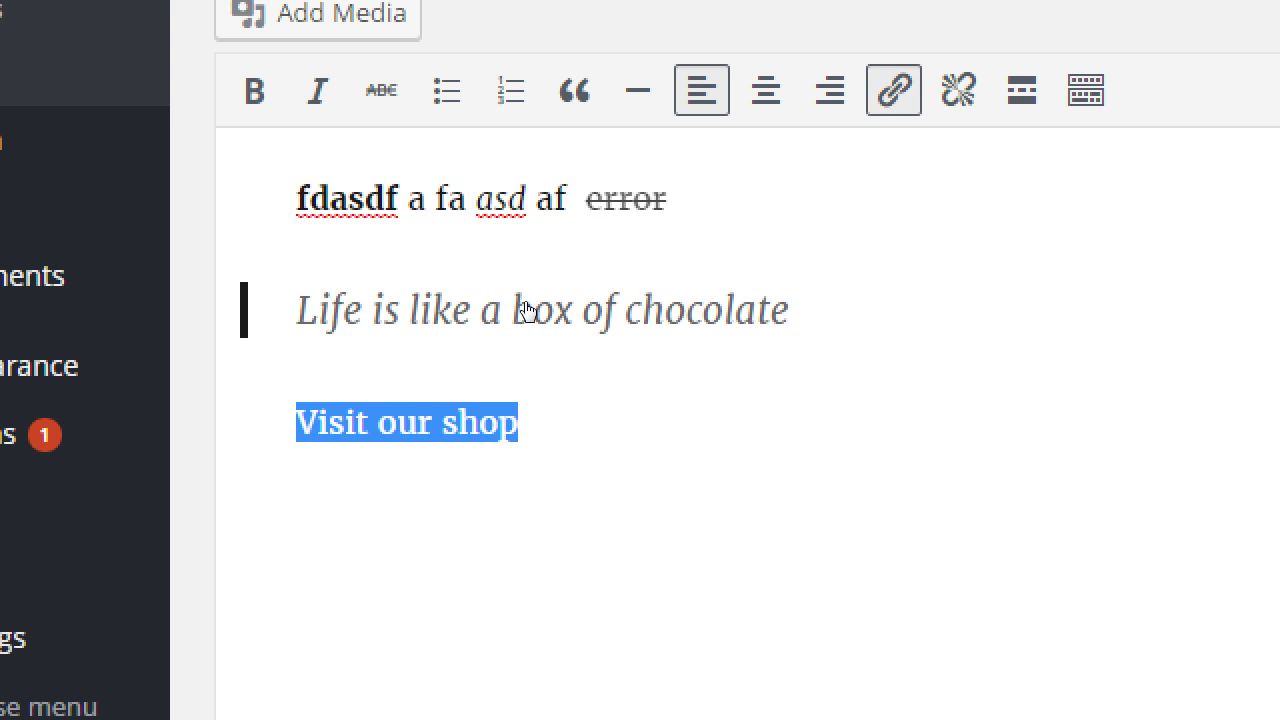
{"action": "type", "text": "http:/"}
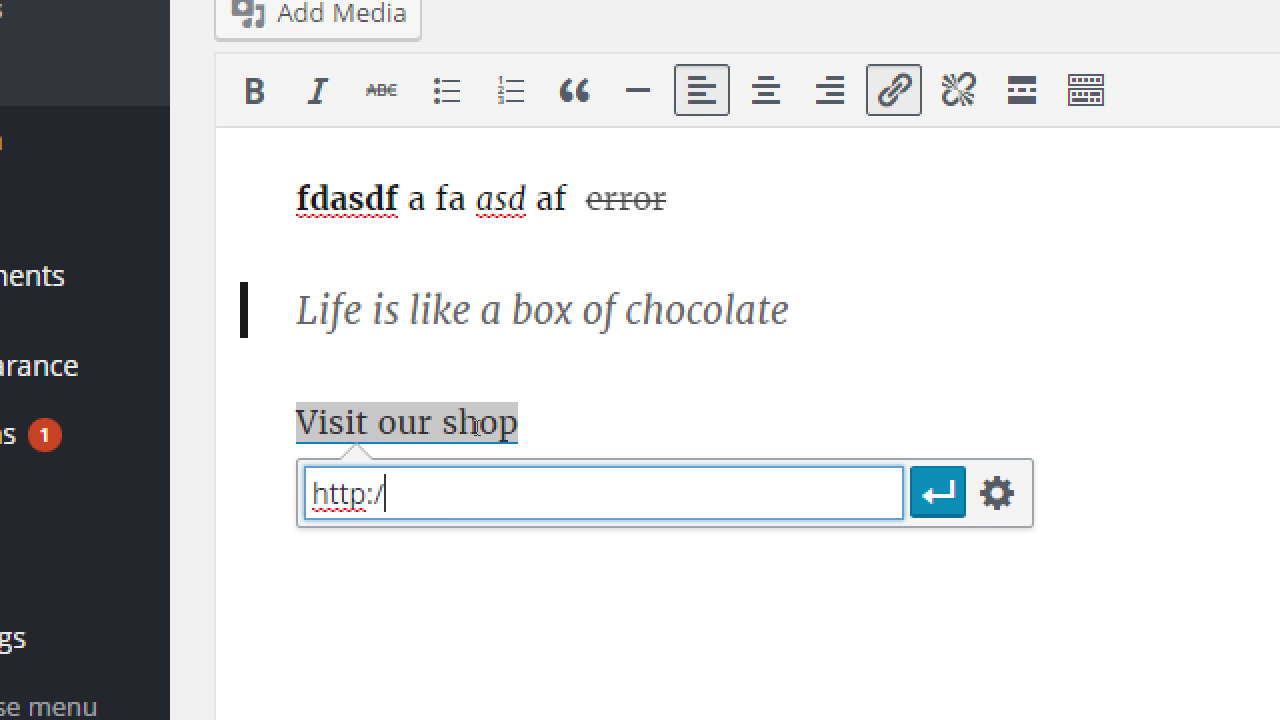
{"action": "type", "text": "/victors"}
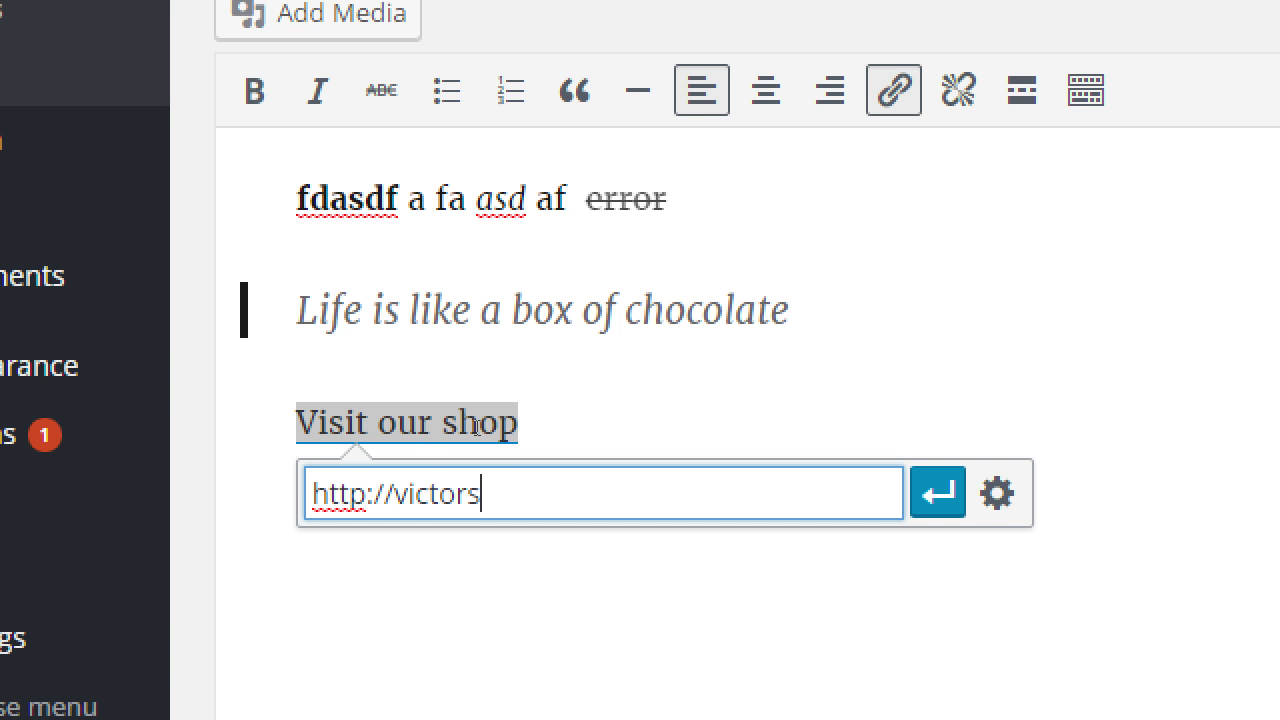
{"action": "type", "text": "akery.com"}
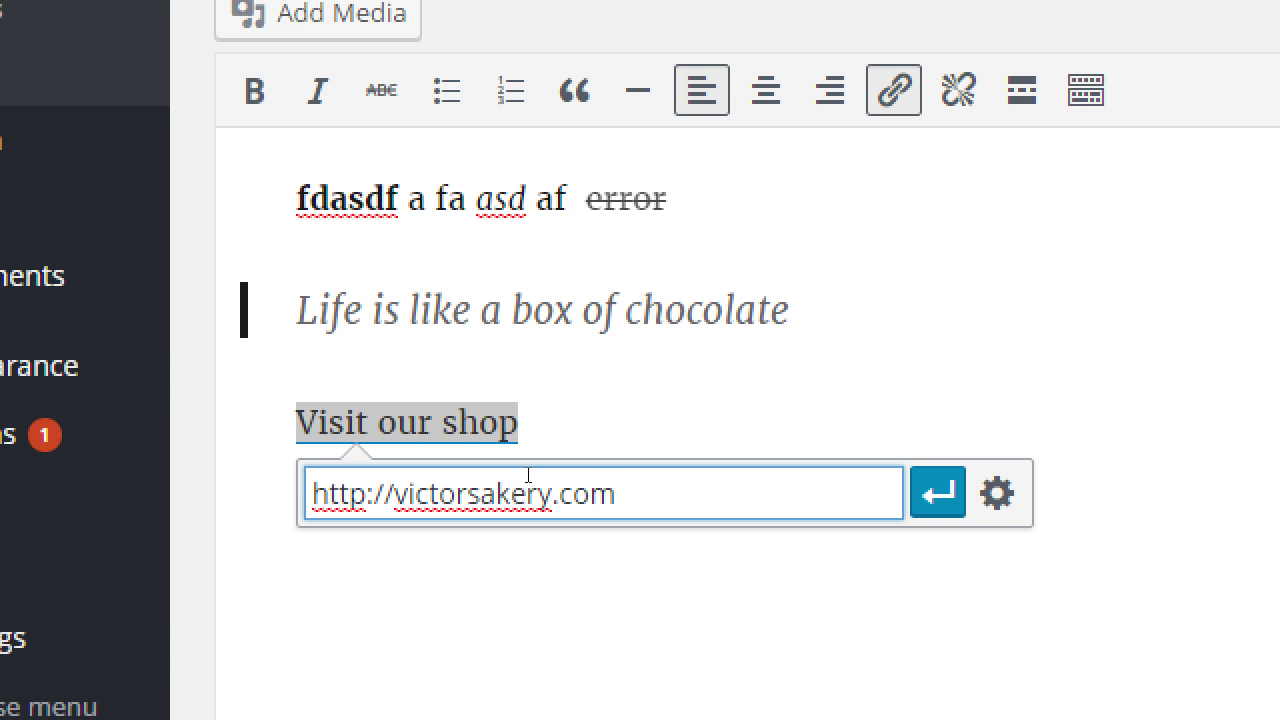
{"action": "key", "text": "Return"}
{"action": "key", "text": "Up"}
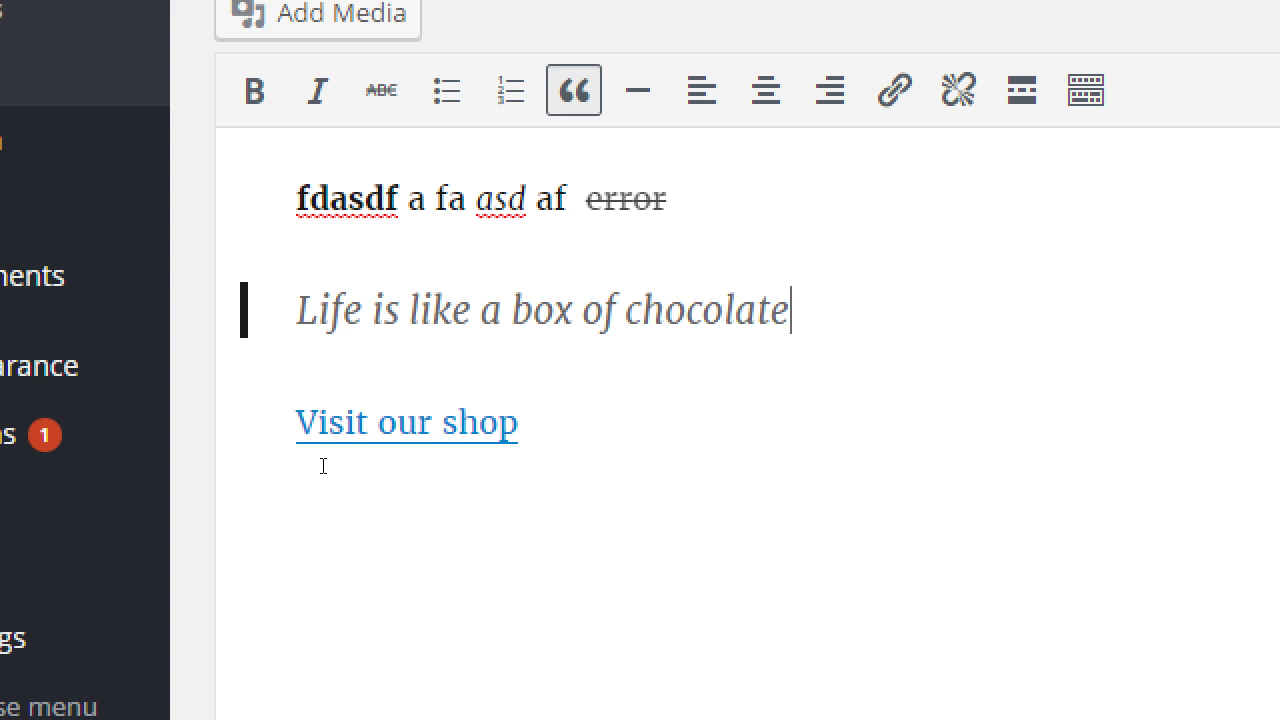
{"action": "left_click", "coordinate": [446, 469]}
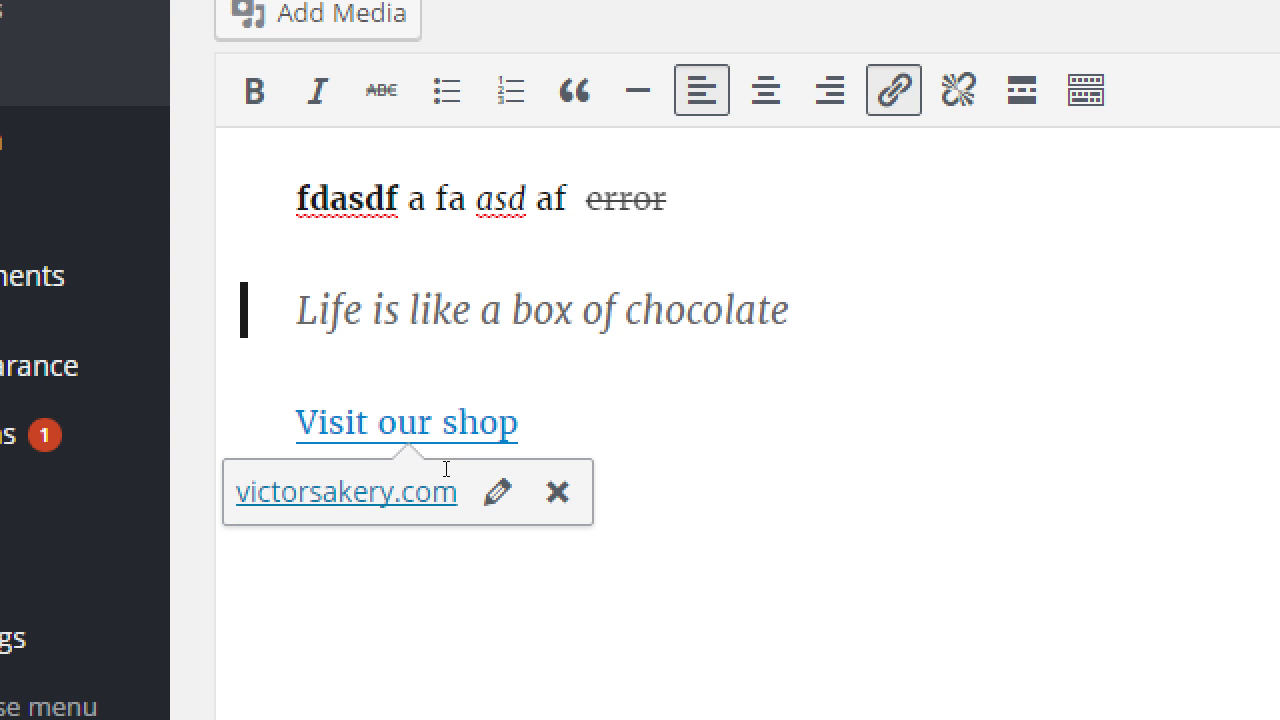
{"action": "key", "text": "Up"}
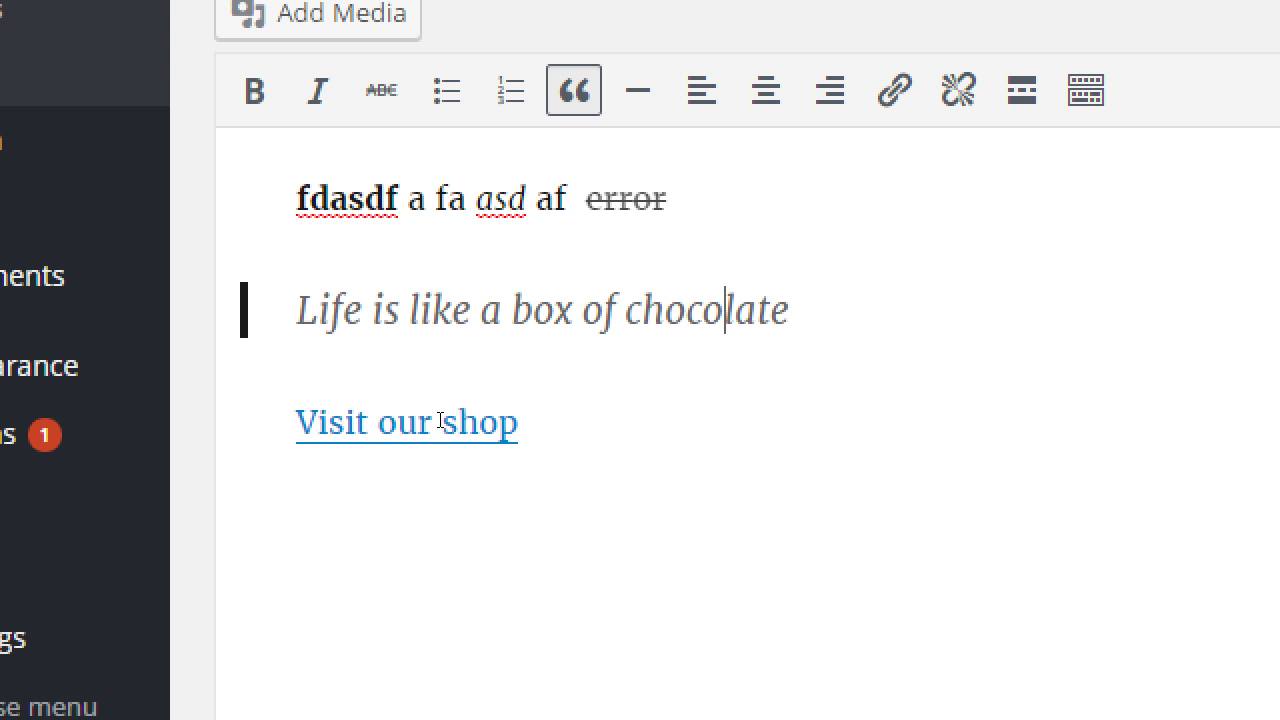
{"action": "key", "text": "shift+Left"}
{"action": "key", "text": "shift+Left"}
{"action": "key", "text": "shift+Left"}
{"action": "key", "text": "shift+Left"}
{"action": "key", "text": "shift+Left"}
{"action": "key", "text": "shift+Left"}
{"action": "key", "text": "shift+Left"}
{"action": "key", "text": "shift+Left"}
{"action": "key", "text": "shift+Left"}
{"action": "key", "text": "shift+Left"}
{"action": "key", "text": "shift+Left"}
{"action": "key", "text": "shift+Left"}
{"action": "key", "text": "shift+Left"}
{"action": "key", "text": "shift+Left"}
{"action": "key", "text": "shift+Left"}
{"action": "key", "text": "shift+Left"}
{"action": "key", "text": "shift+Left"}
{"action": "key", "text": "shift+Left"}
{"action": "key", "text": "shift+Left"}
{"action": "key", "text": "shift+Left"}
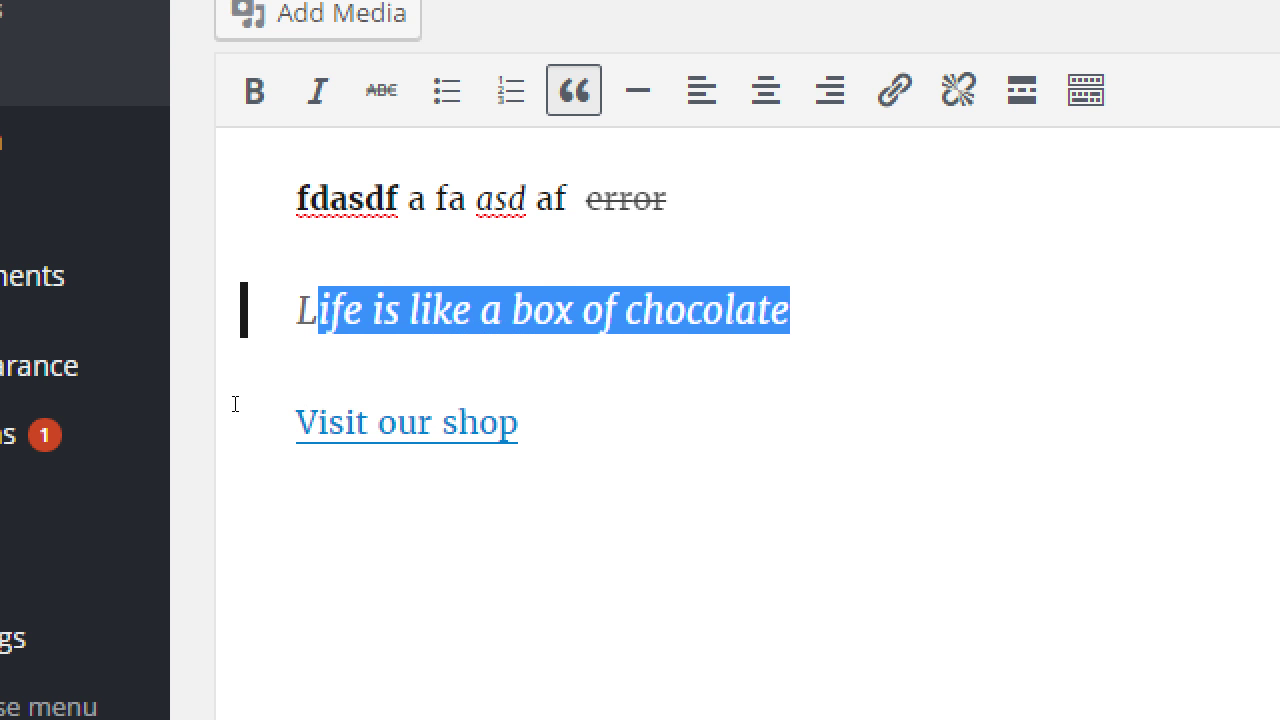
{"action": "key", "text": "ctrl+Right"}
{"action": "key", "text": "ctrl+Right"}
{"action": "left_click", "coordinate": [512, 422]}
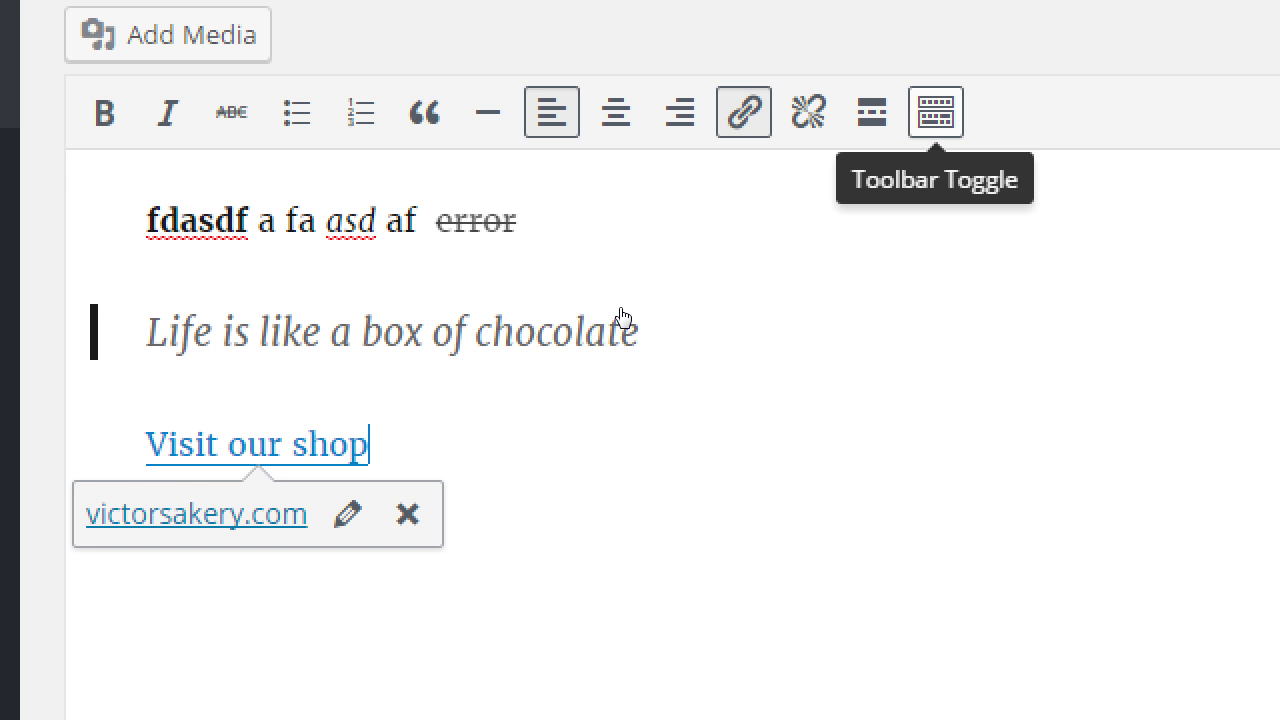
Show the second toolbar row and add an 'asdfasdf' line coloured green below the link.
{"action": "key", "text": "alt+shift+z"}
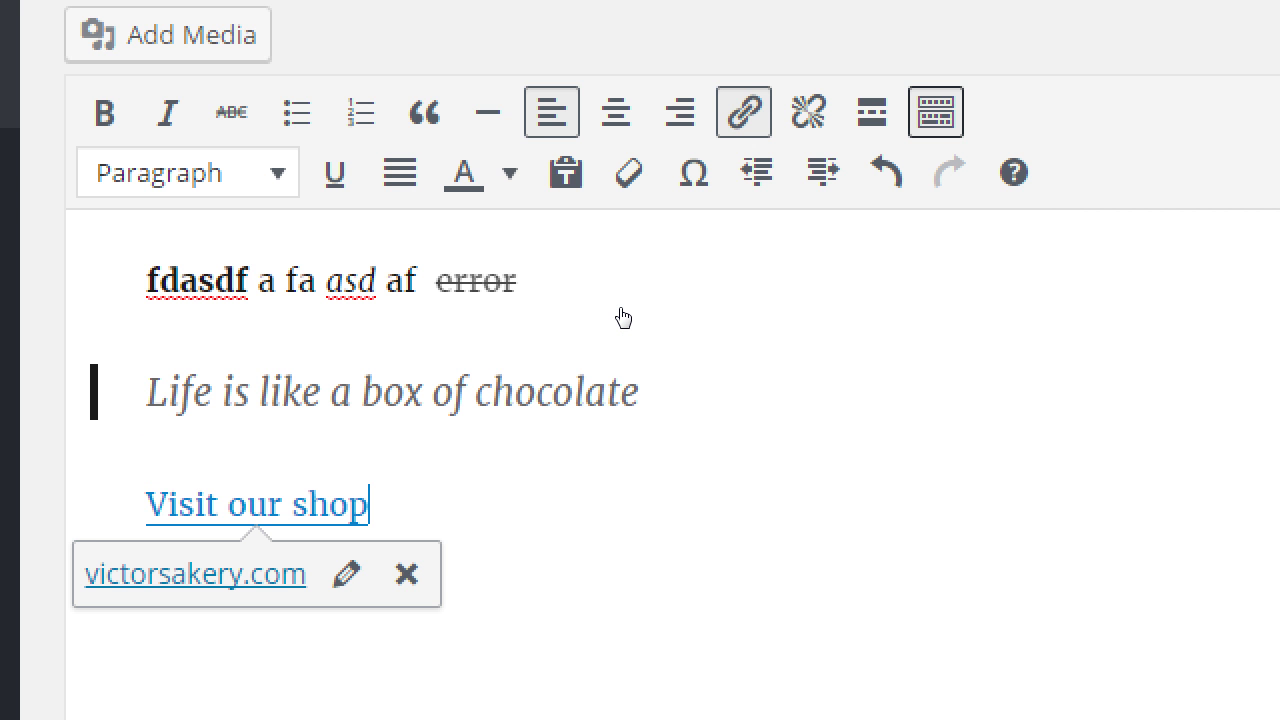
{"action": "key", "text": "Return"}
{"action": "type", "text": "asdfasdf"}
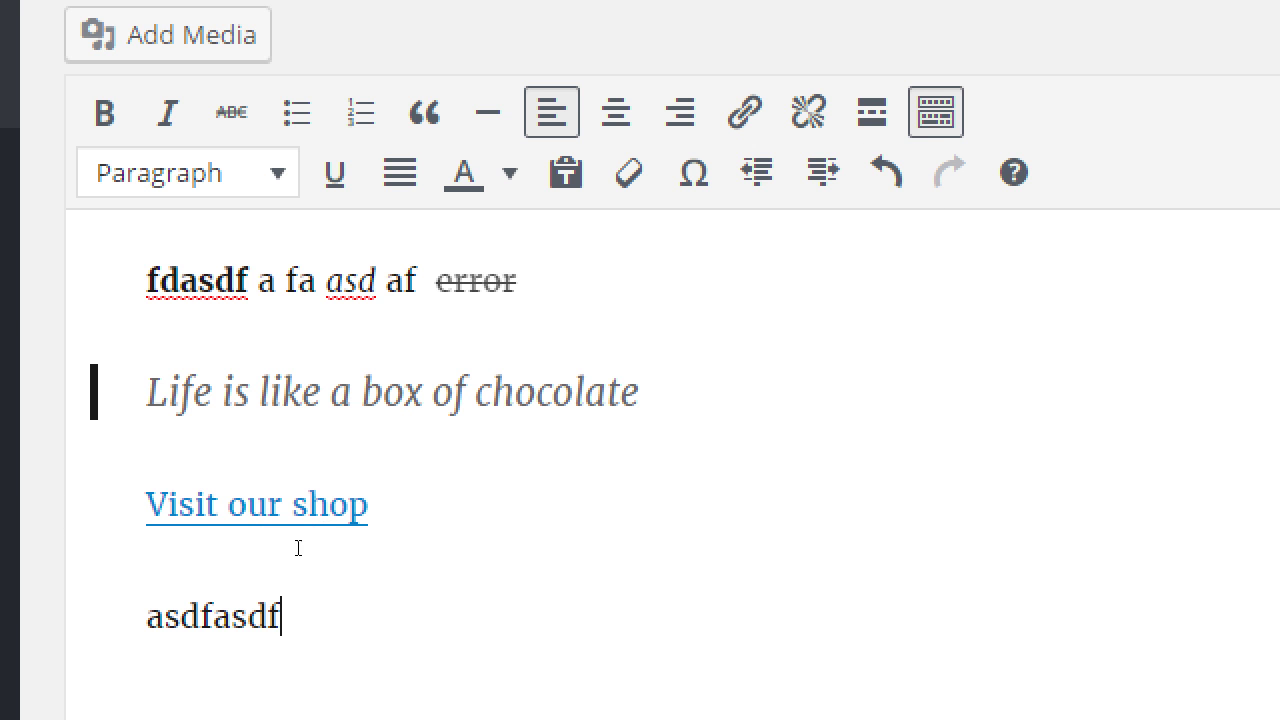
{"action": "left_click_drag", "start_coordinate": [298, 548], "coordinate": [217, 551]}
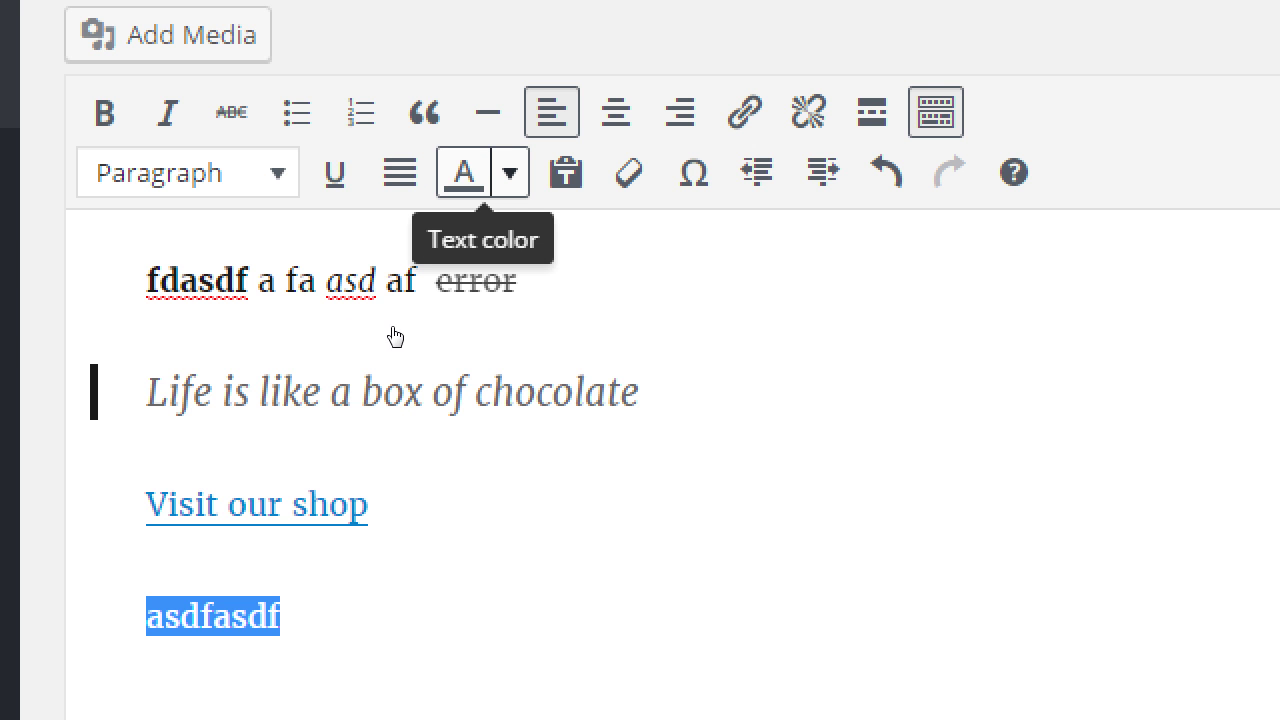
{"action": "key", "text": "Down"}
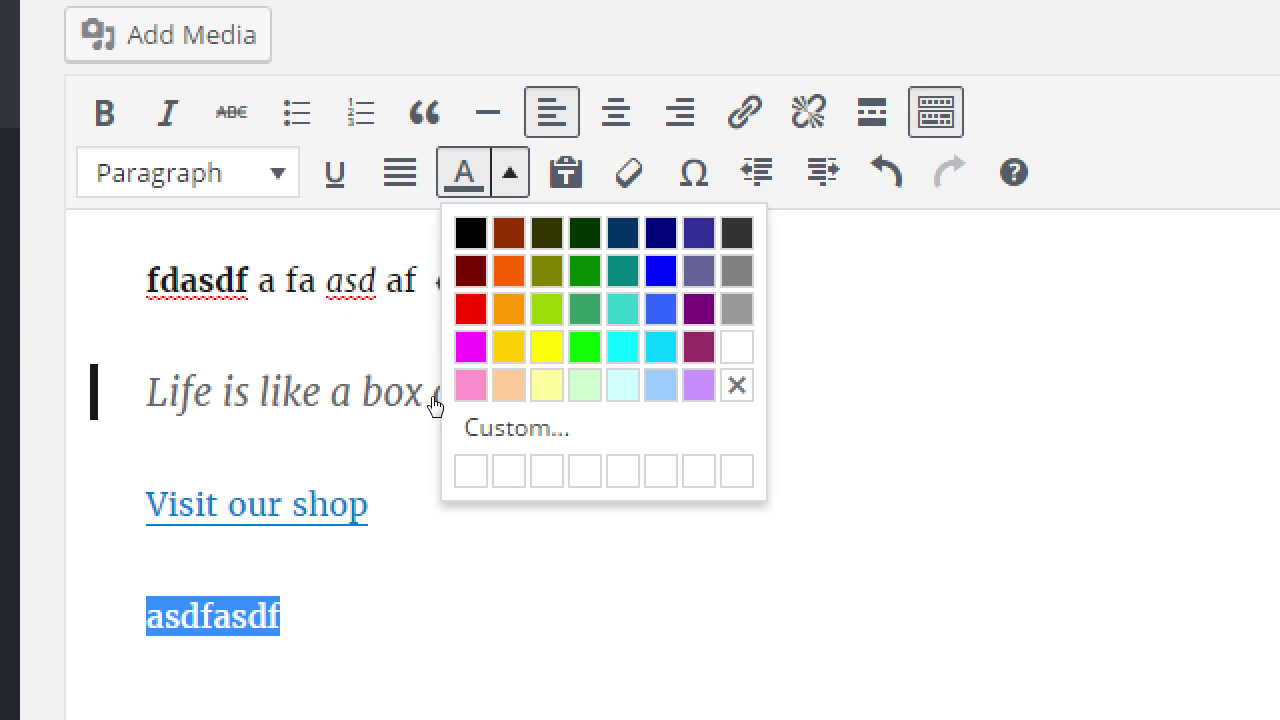
{"action": "key", "text": "Return"}
{"action": "left_click", "coordinate": [346, 565]}
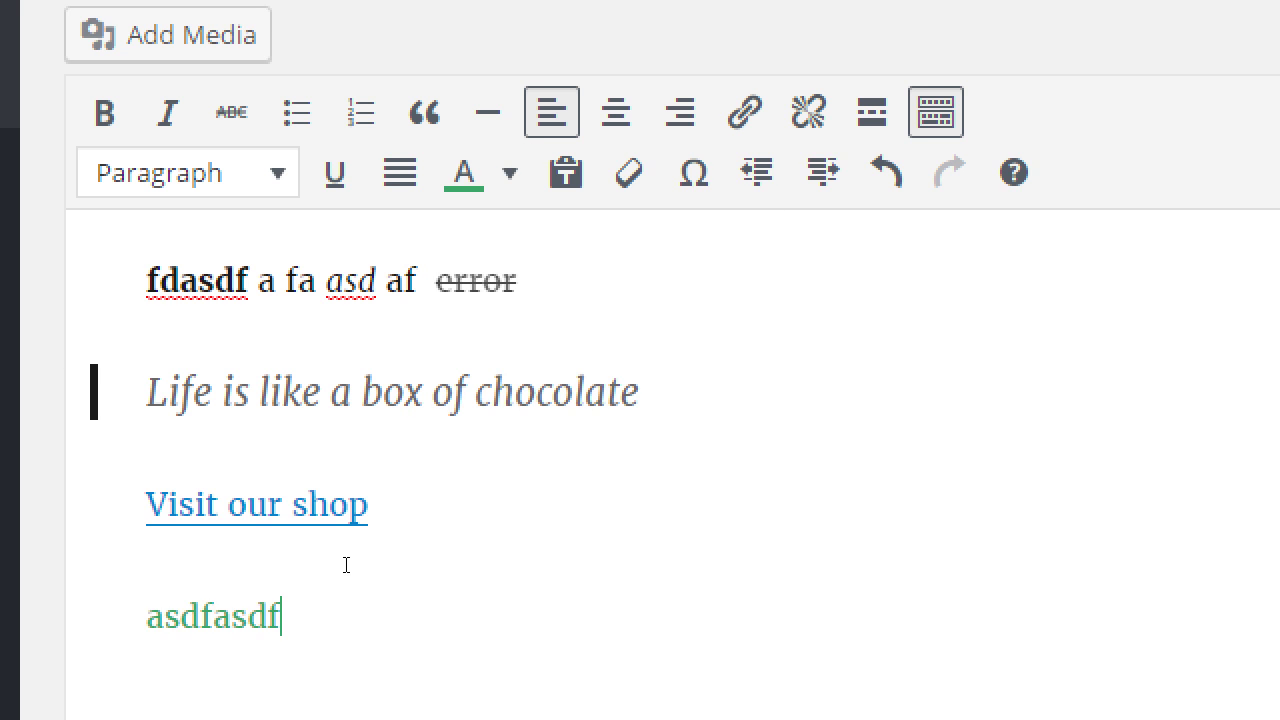
{"action": "scroll", "coordinate": [292, 611], "scroll_direction": "down", "scroll_amount": 1}
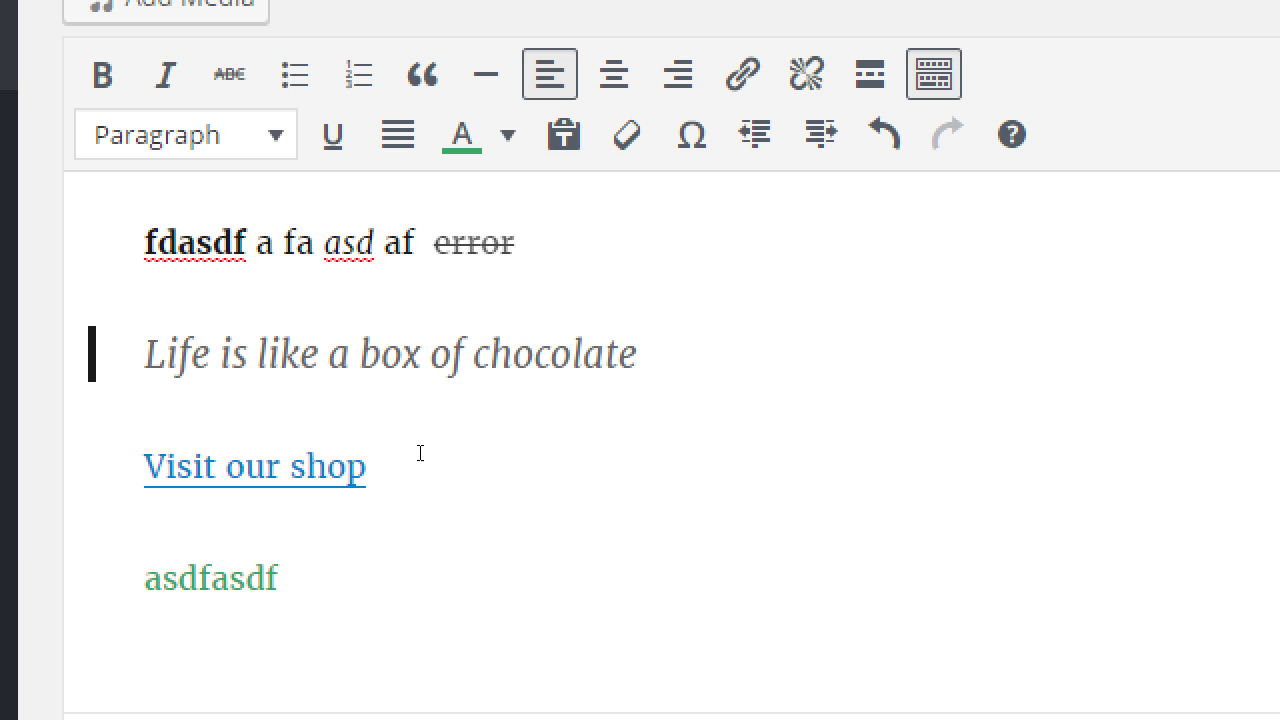
{"action": "left_click", "coordinate": [691, 134]}
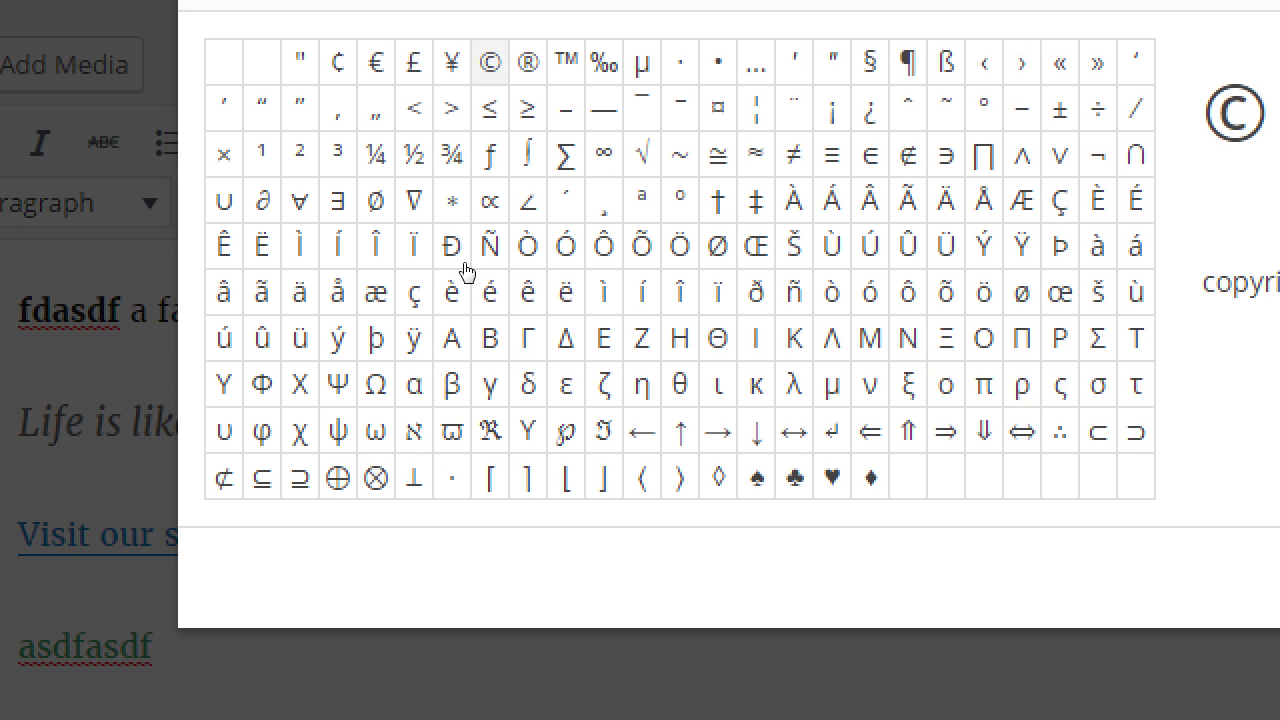
{"action": "key", "text": "Return"}
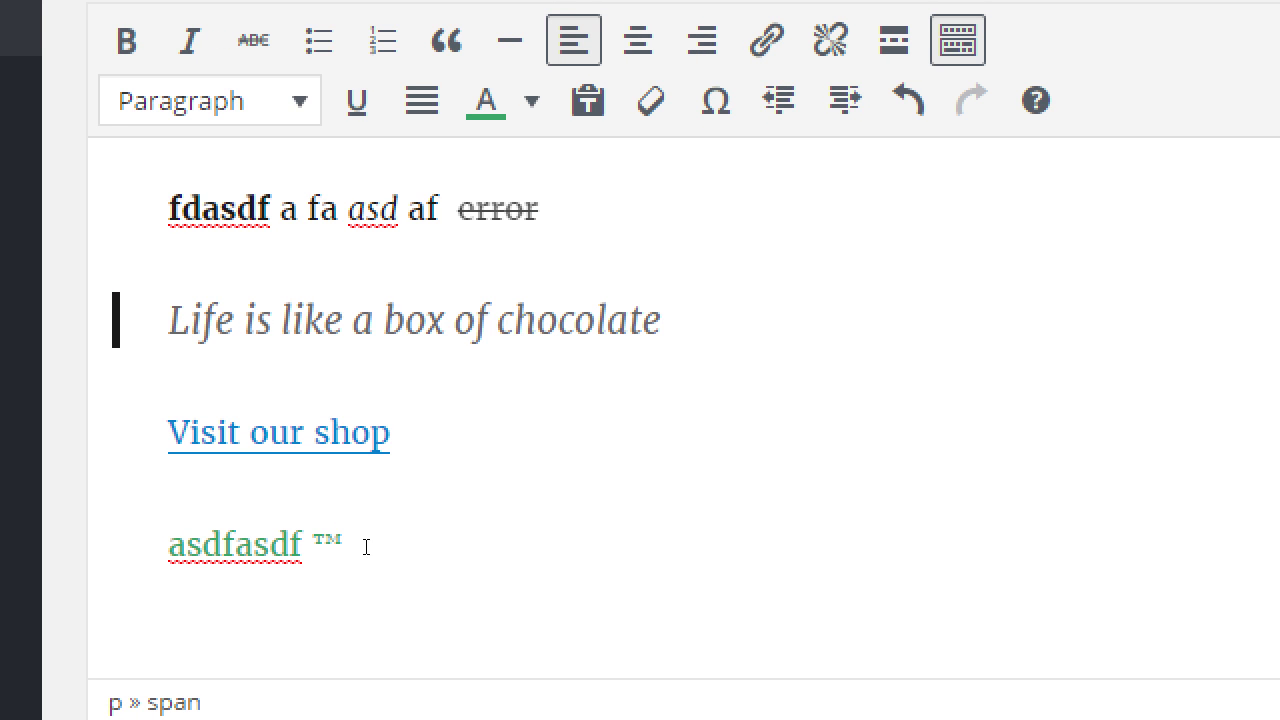
{"action": "key", "text": "Right"}
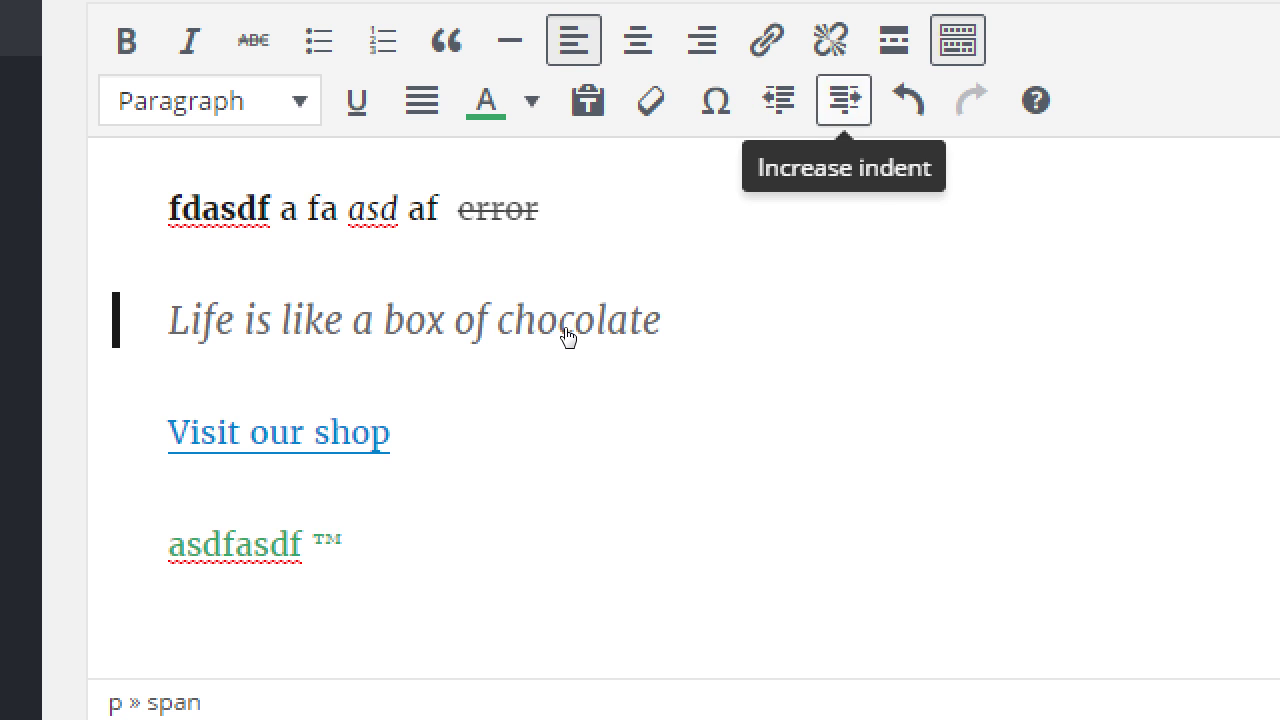
{"action": "key", "text": "Return"}
{"action": "key", "text": "Return"}
{"action": "key", "text": "Return"}
{"action": "key", "text": "Escape"}
{"action": "key", "text": "alt+F10"}
{"action": "key", "text": "Return"}
{"action": "key", "text": "Return"}
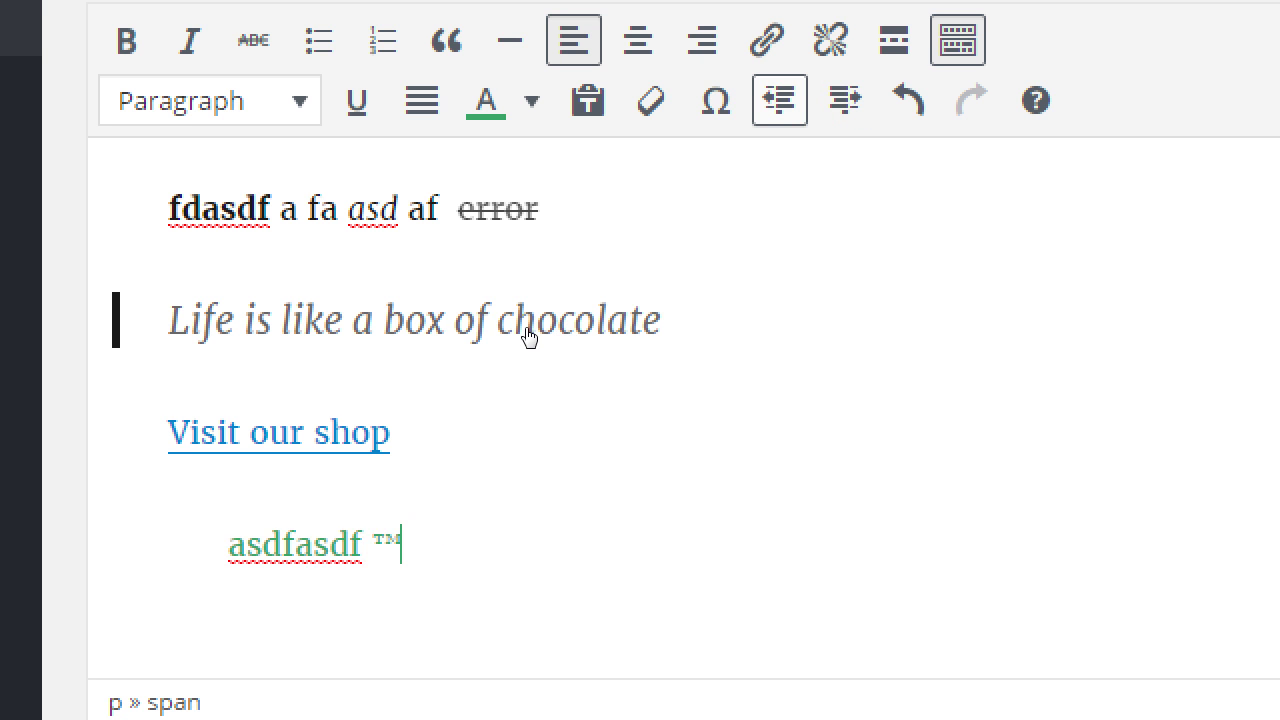
{"action": "key", "text": "Return"}
{"action": "key", "text": "Right"}
{"action": "key", "text": "Return"}
{"action": "key", "text": "Return"}
{"action": "key", "text": "Return"}
{"action": "key", "text": "Return"}
{"action": "key", "text": "Return"}
{"action": "key", "text": "Return"}
{"action": "key", "text": "Return"}
{"action": "key", "text": "Return"}
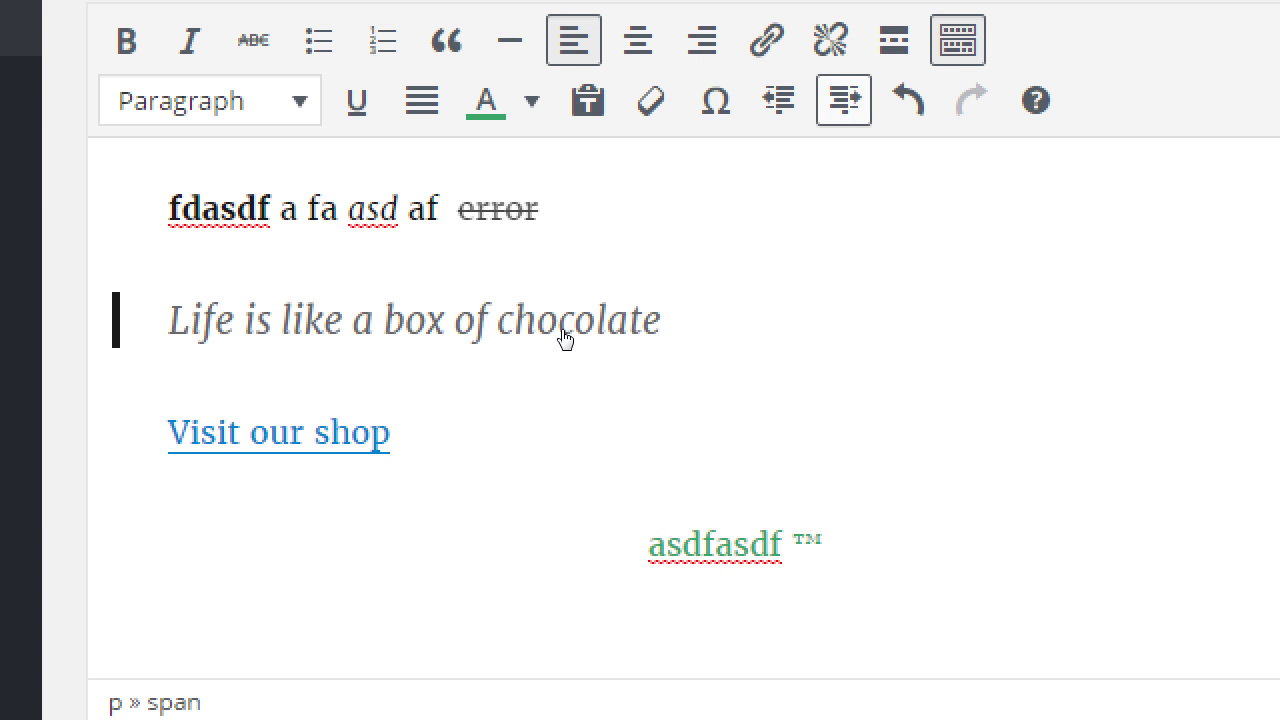
{"action": "key", "text": "Left"}
{"action": "key", "text": "Return"}
{"action": "key", "text": "Return"}
{"action": "key", "text": "Return"}
{"action": "key", "text": "Return"}
{"action": "key", "text": "Return"}
{"action": "key", "text": "Return"}
{"action": "key", "text": "Return"}
{"action": "key", "text": "Return"}
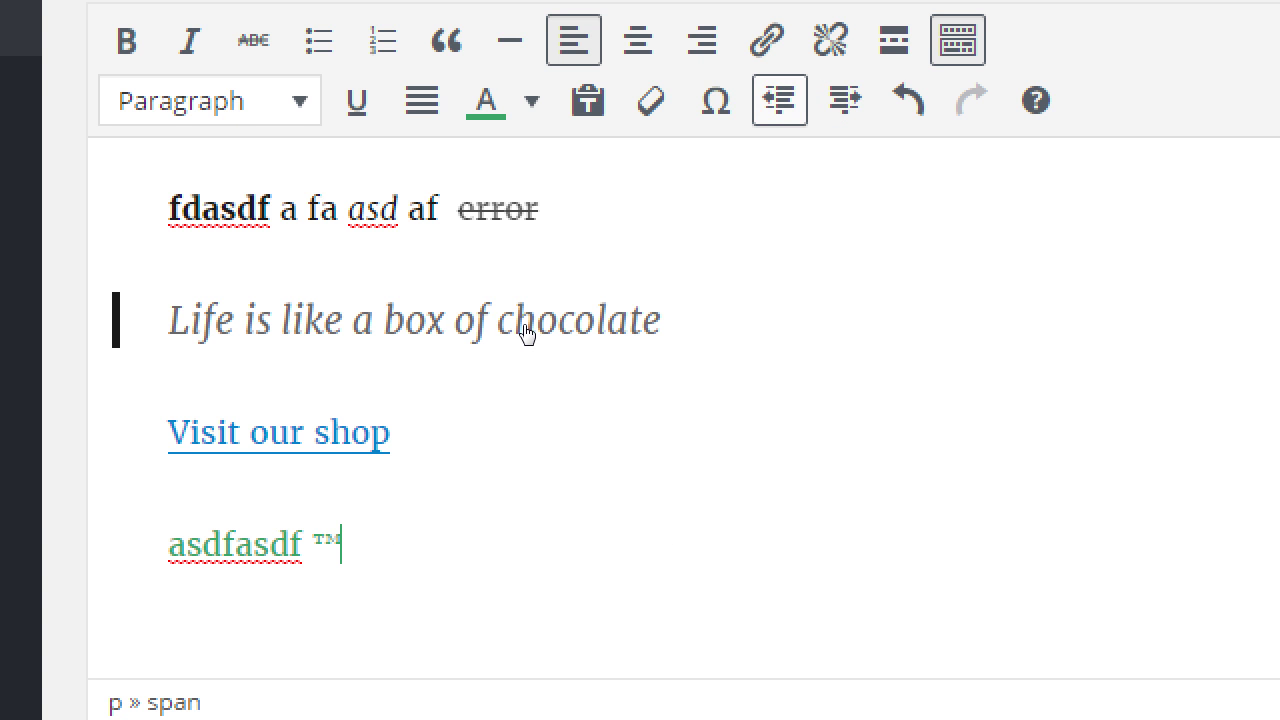
{"action": "key", "text": "Left"}
{"action": "key", "text": "Left"}
{"action": "key", "text": "Left"}
{"action": "key", "text": "Left"}
{"action": "key", "text": "Left"}
{"action": "key", "text": "Left"}
{"action": "key", "text": "Left"}
{"action": "key", "text": "Left"}
{"action": "key", "text": "Left"}
{"action": "key", "text": "Left"}
{"action": "key", "text": "Left"}
{"action": "key", "text": "Left"}
{"action": "key", "text": "Left"}
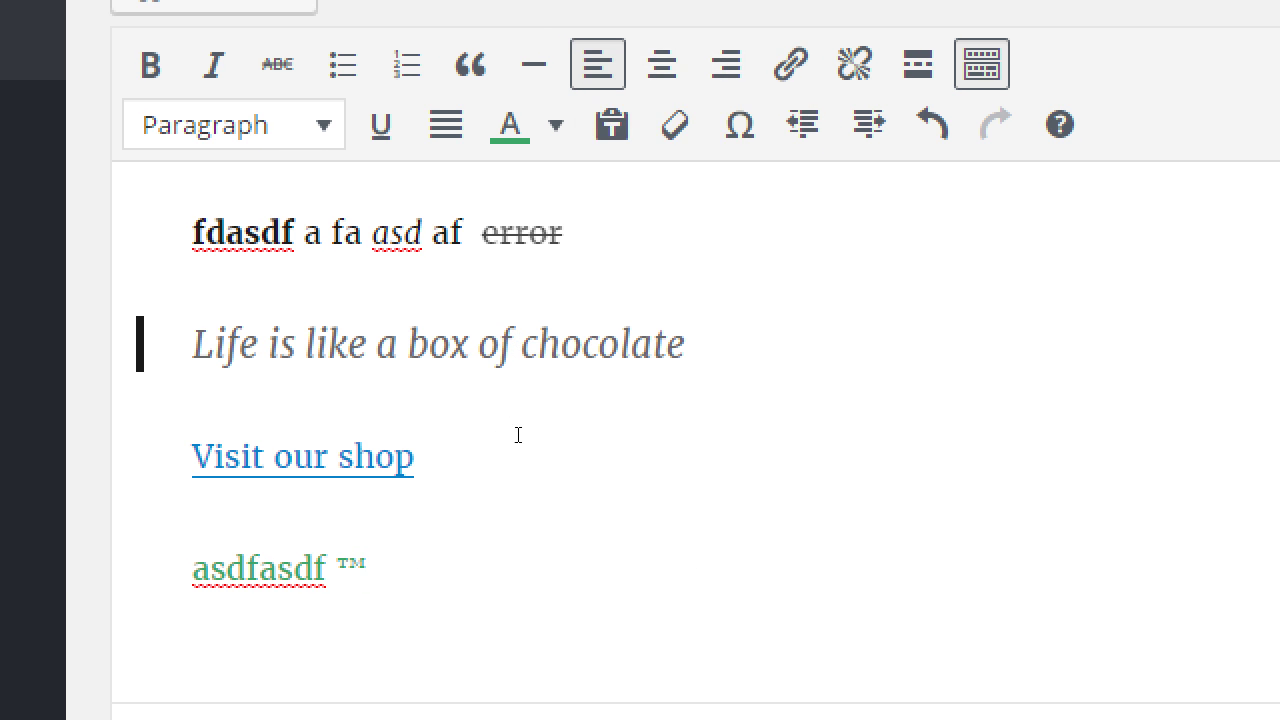
{"action": "key", "text": "Return"}
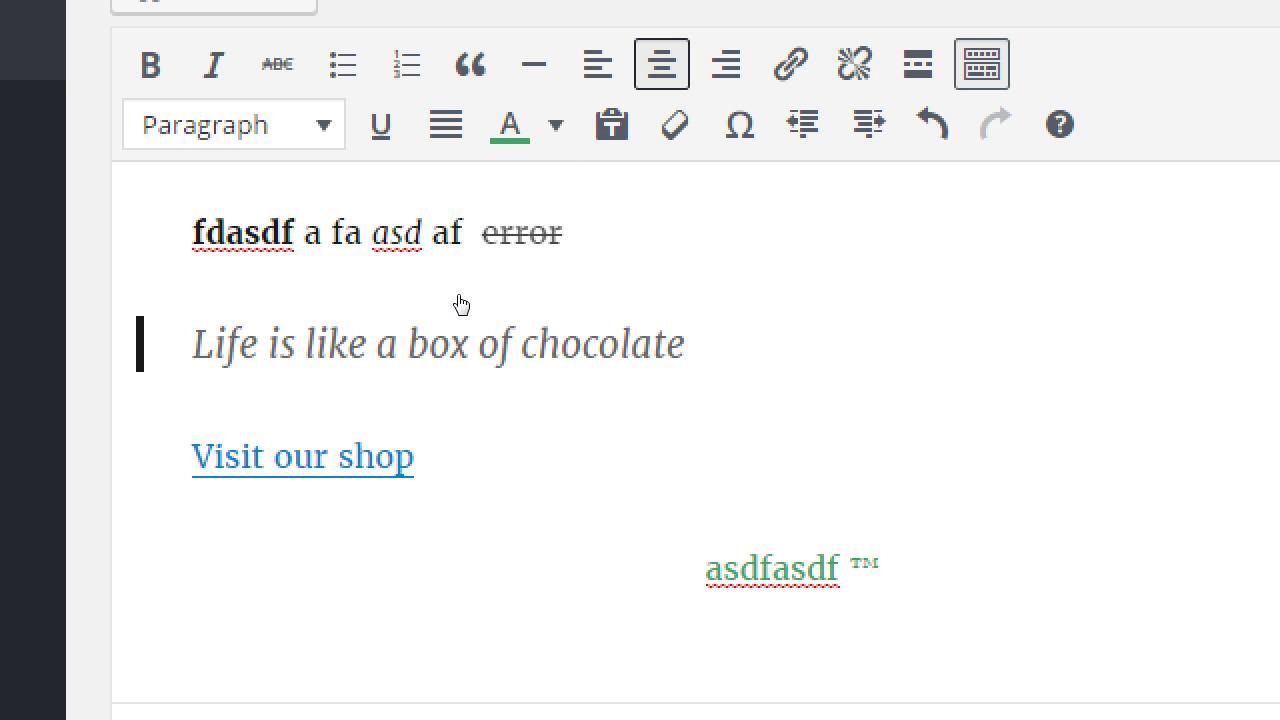
{"action": "key", "text": "ctrl+z"}
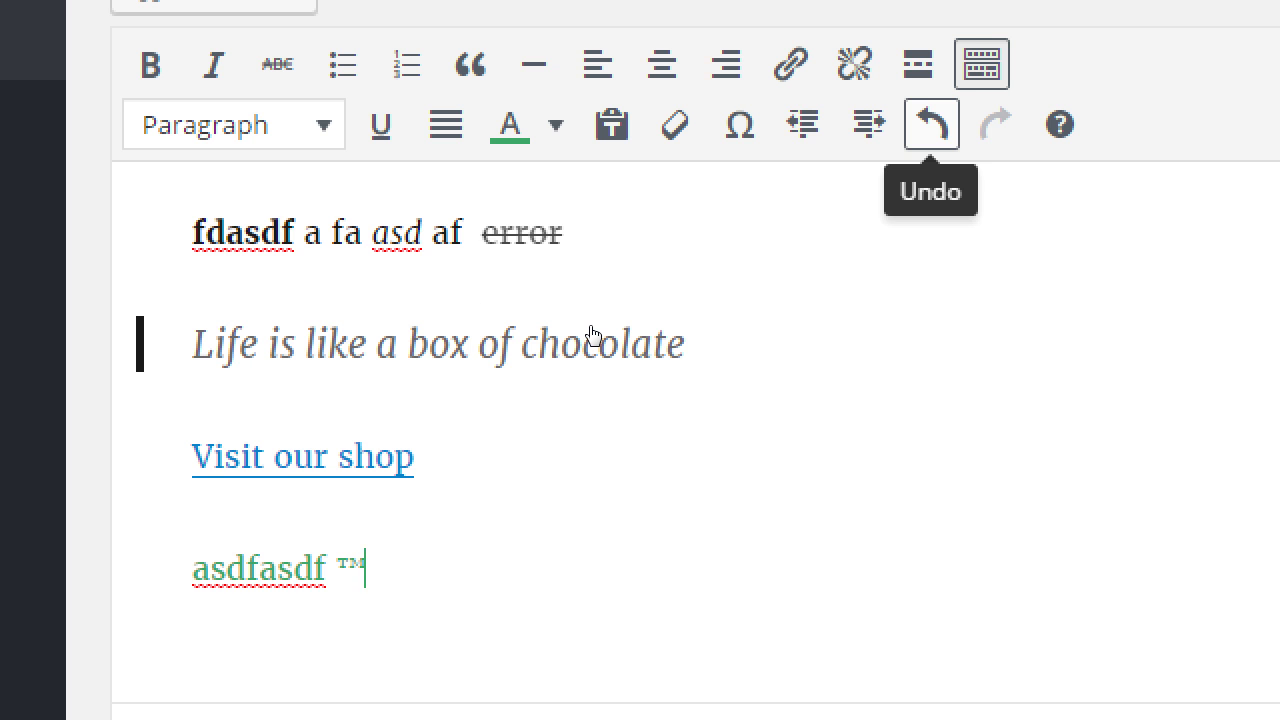
{"action": "key", "text": "ctrl+y"}
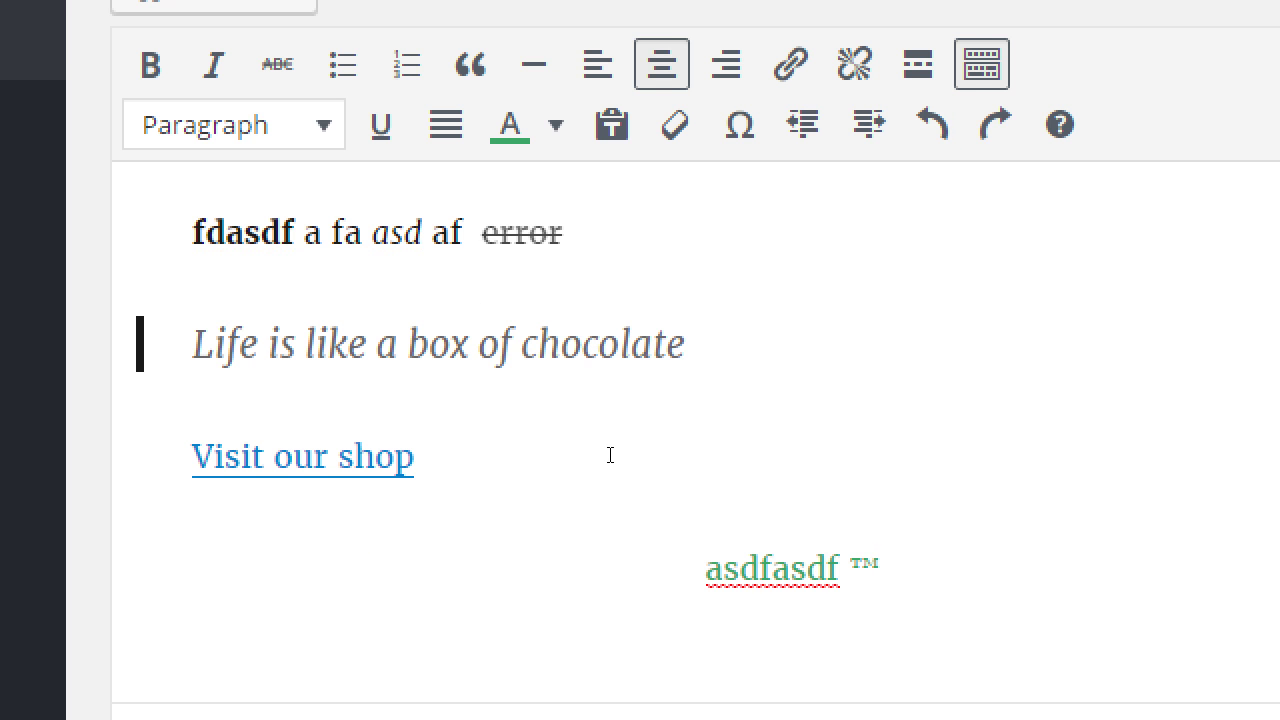
{"action": "key", "text": "Return"}
{"action": "key", "text": "Right"}
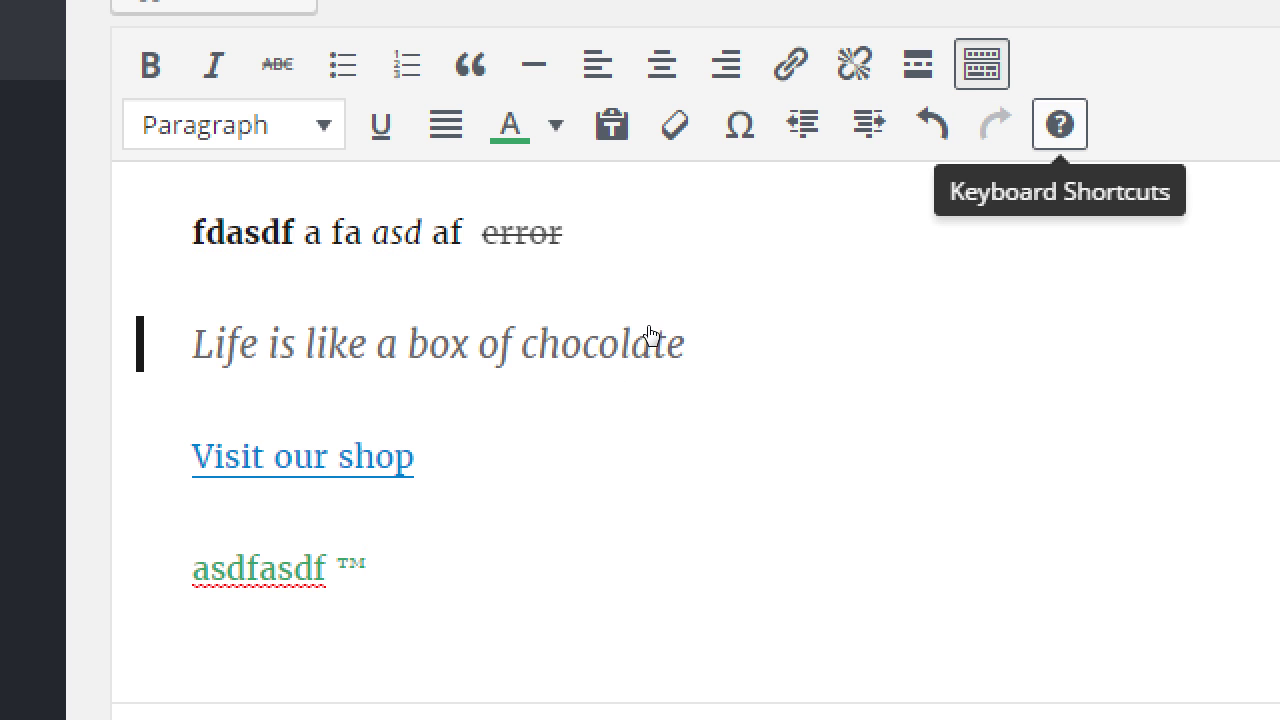
{"action": "key", "text": "Escape"}
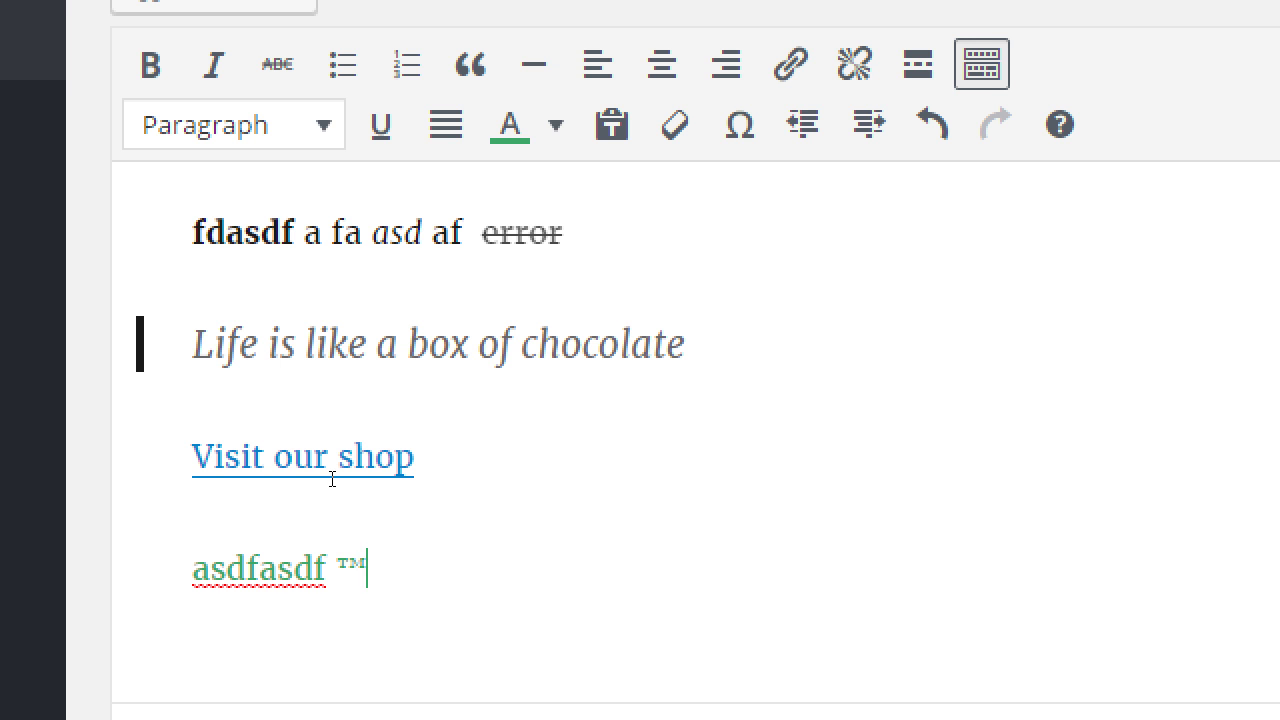
Add a 'Buy now!' line below the green line and make it Heading 1.
{"action": "key", "text": "Return"}
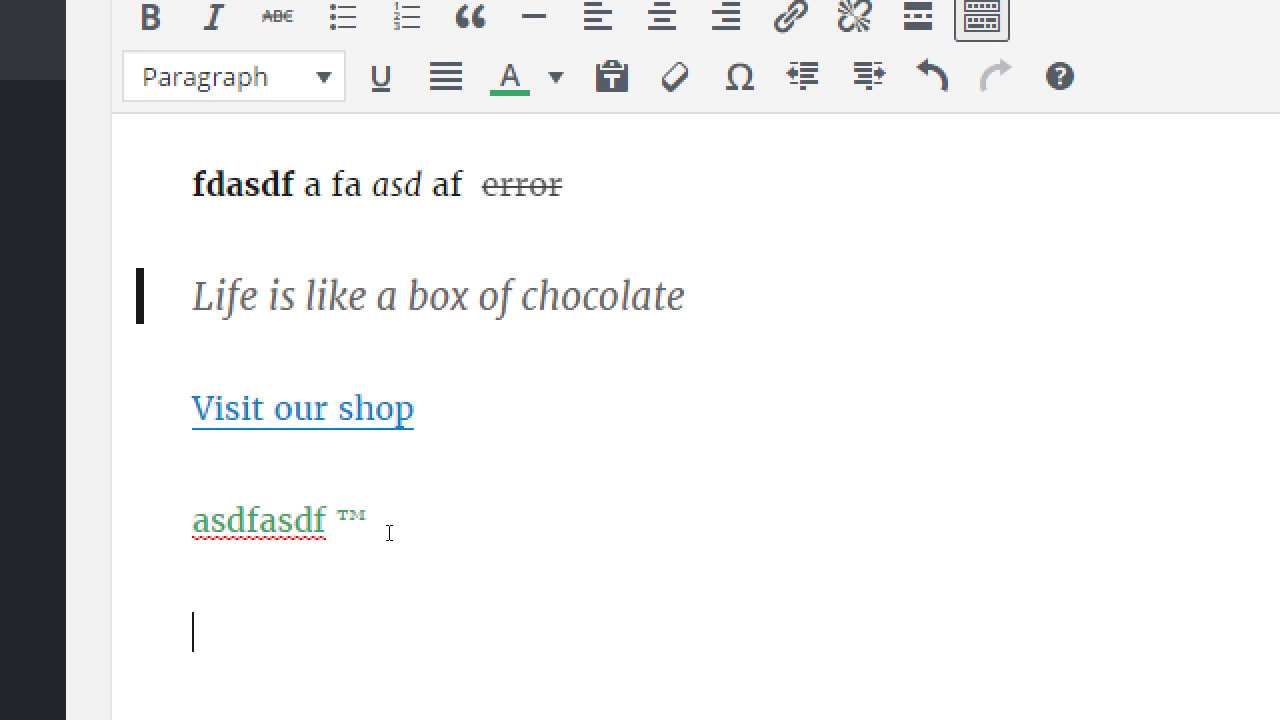
{"action": "type", "text": "Buy now!"}
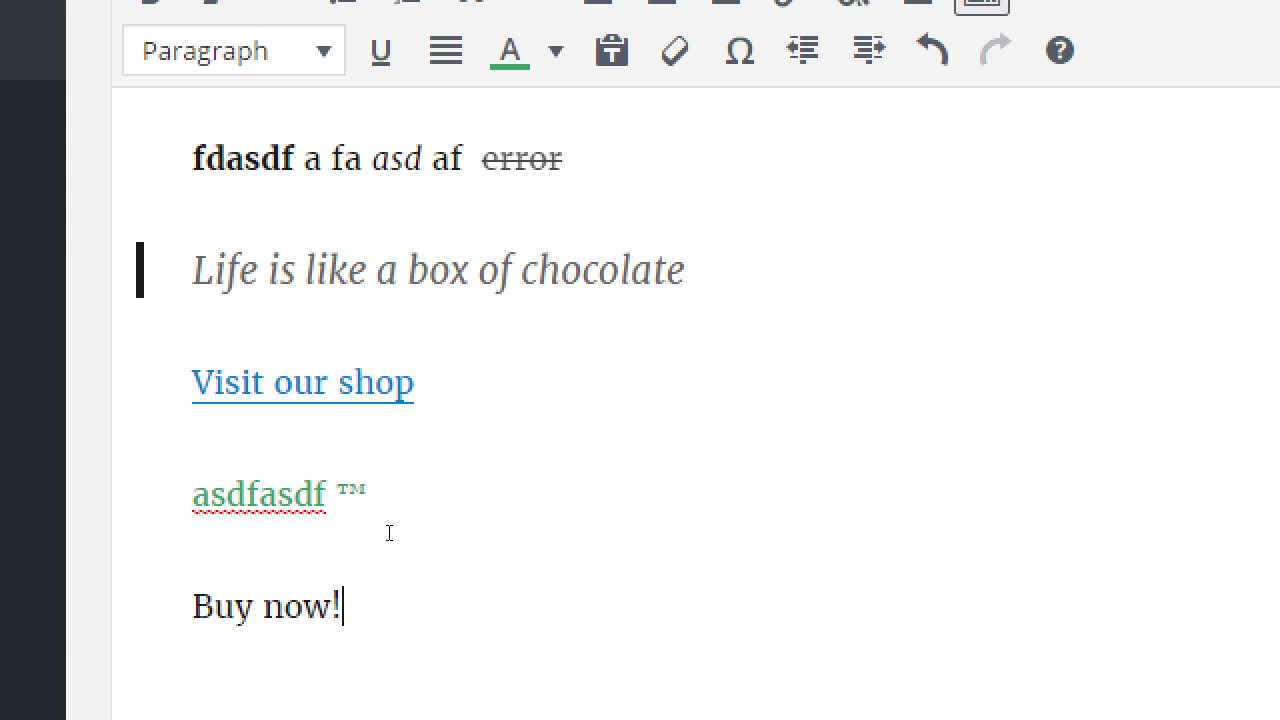
{"action": "key", "text": "shift+Home"}
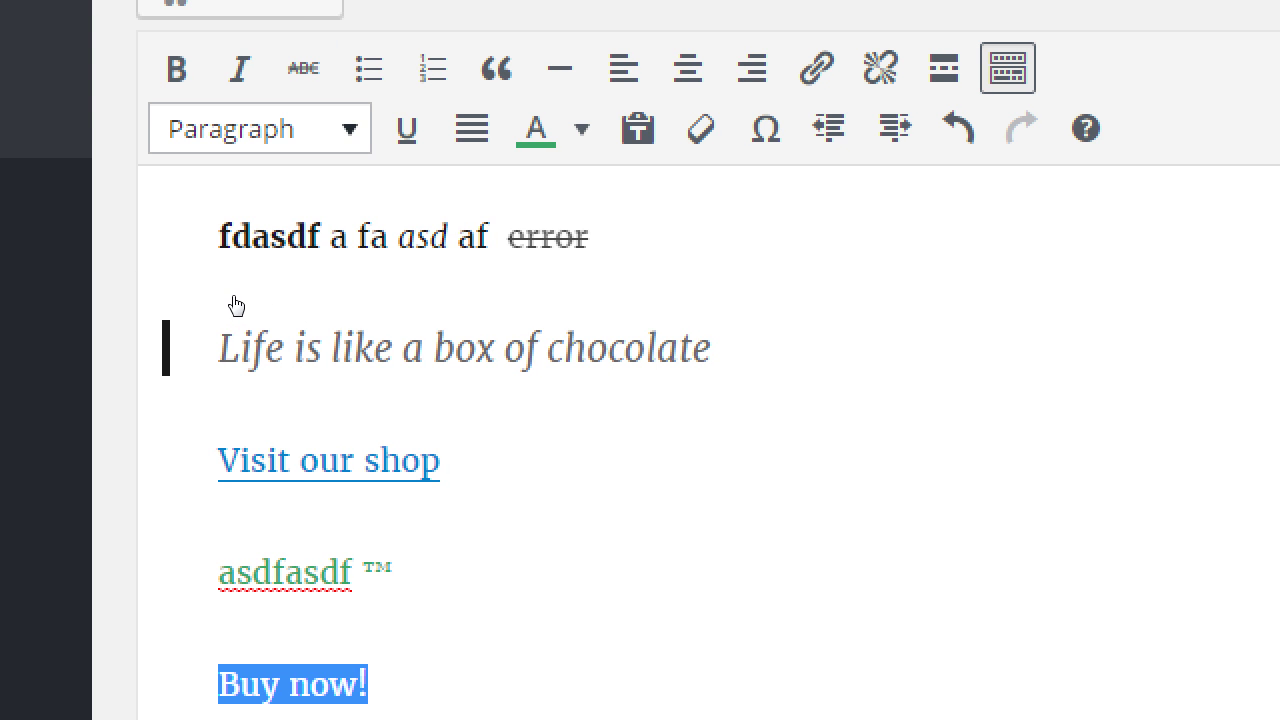
{"action": "left_click", "coordinate": [259, 128]}
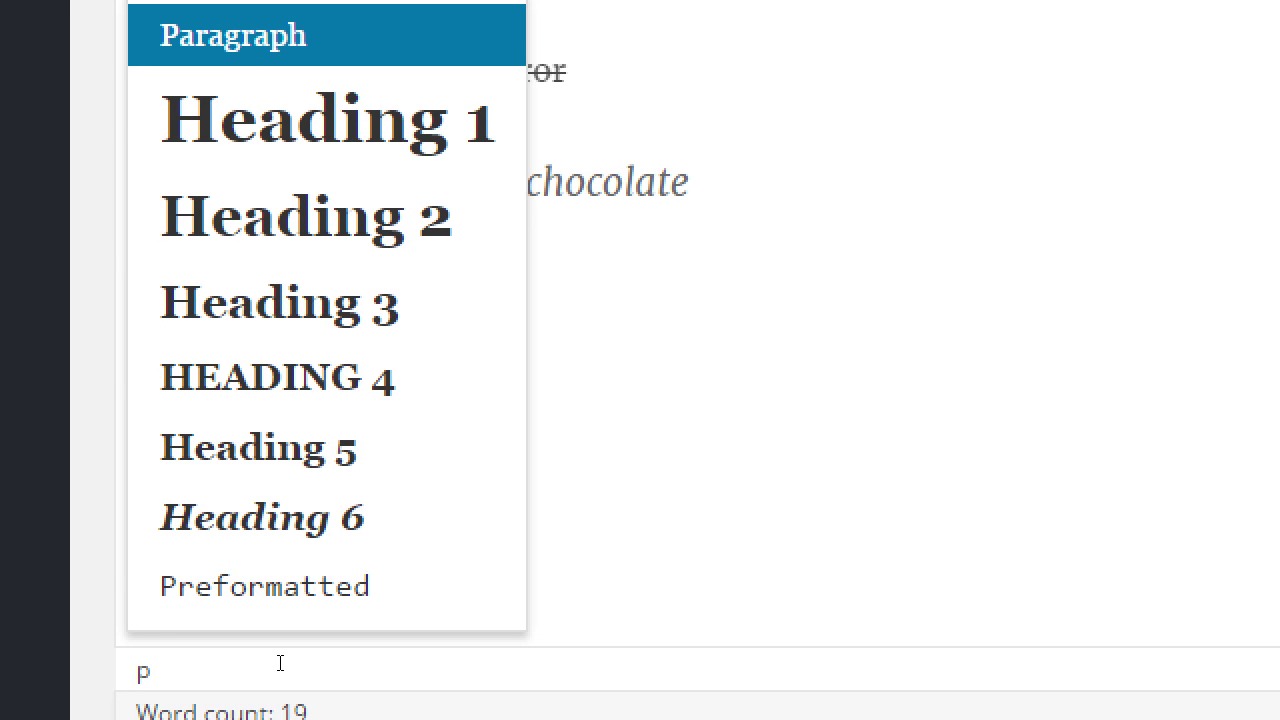
{"action": "left_click", "coordinate": [269, 383]}
{"action": "key", "text": "Right"}
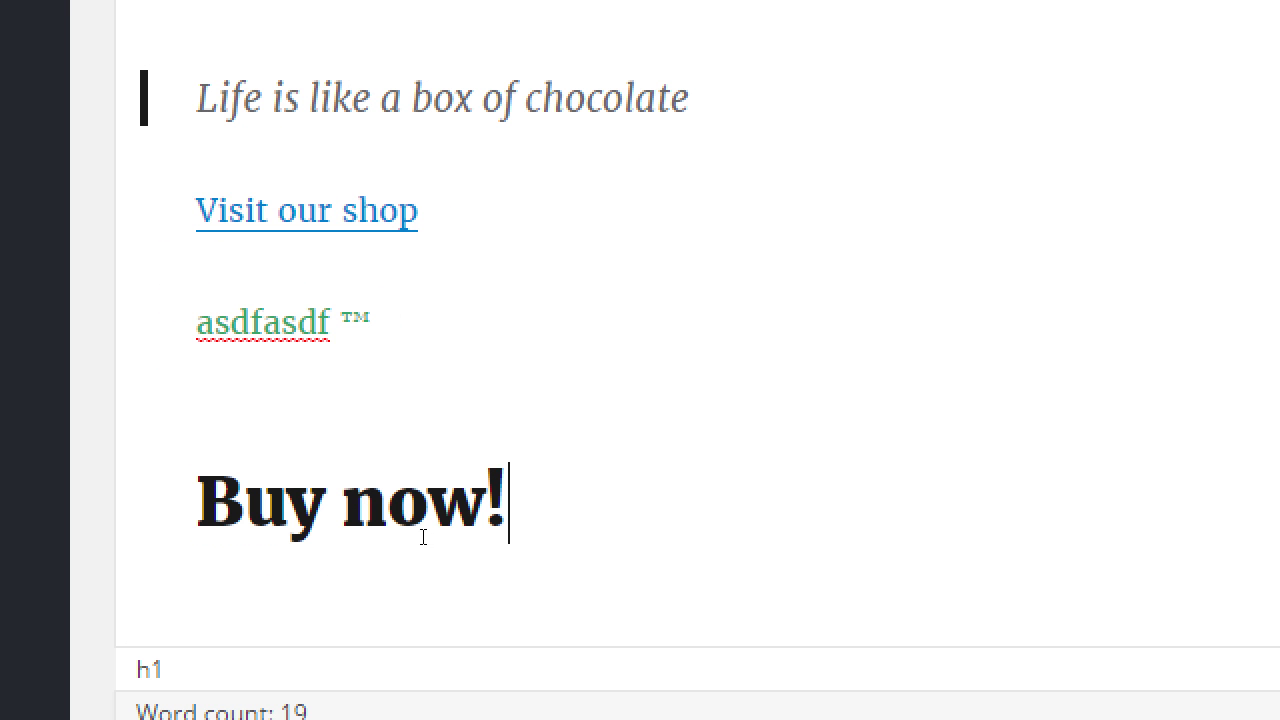
Change 'Buy now!' to Heading 4, then back to a plain Paragraph.
{"action": "left_click_drag", "start_coordinate": [412, 548], "coordinate": [234, 563]}
{"action": "left_click", "coordinate": [290, 366]}
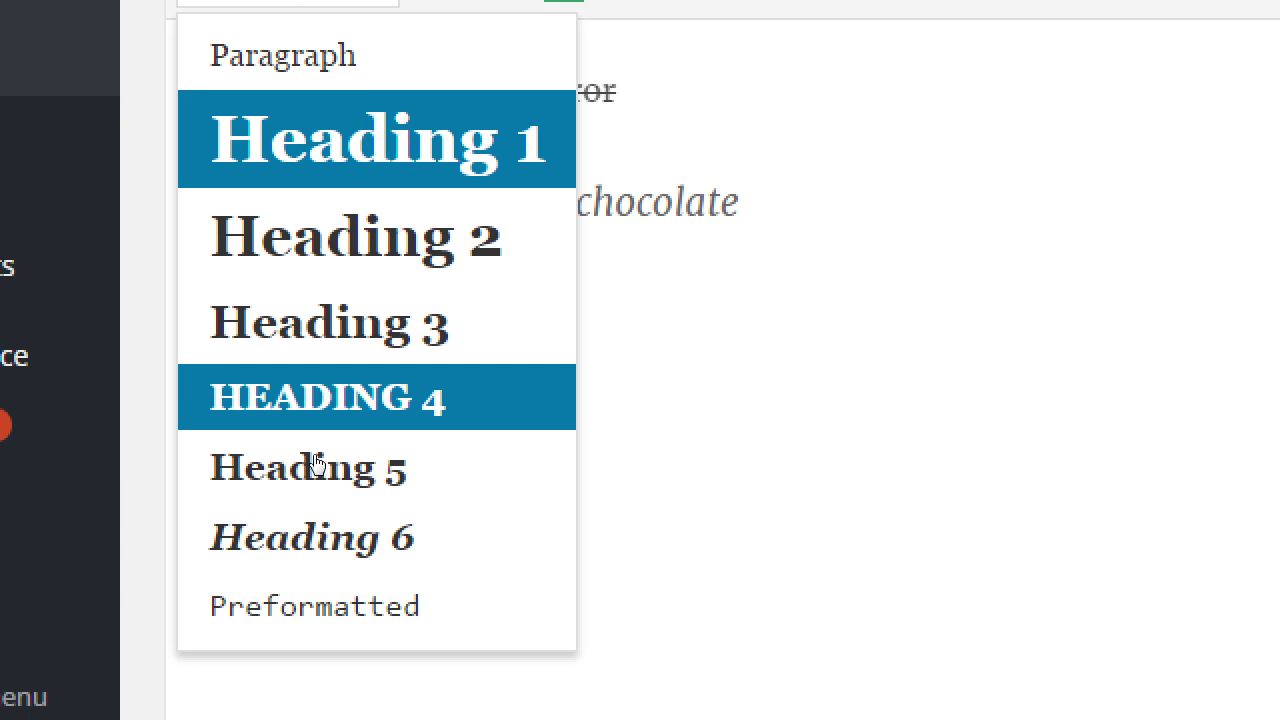
{"action": "left_click", "coordinate": [320, 418]}
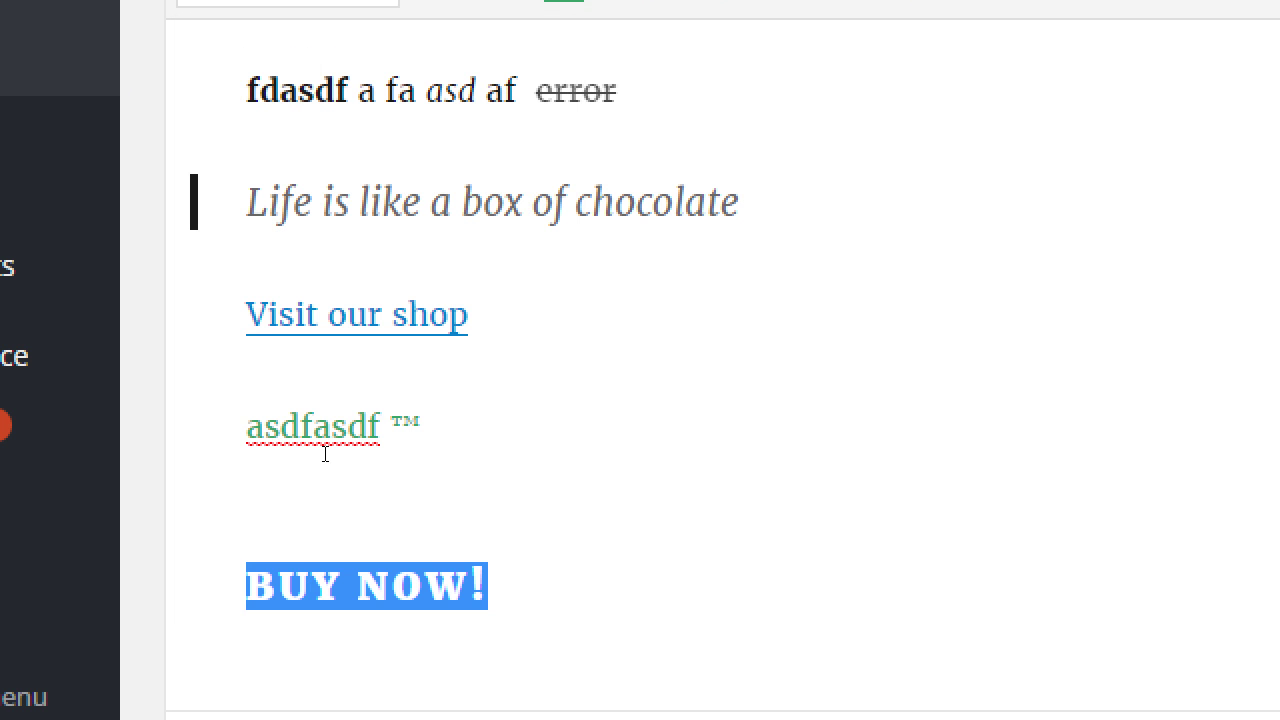
{"action": "key", "text": "Right"}
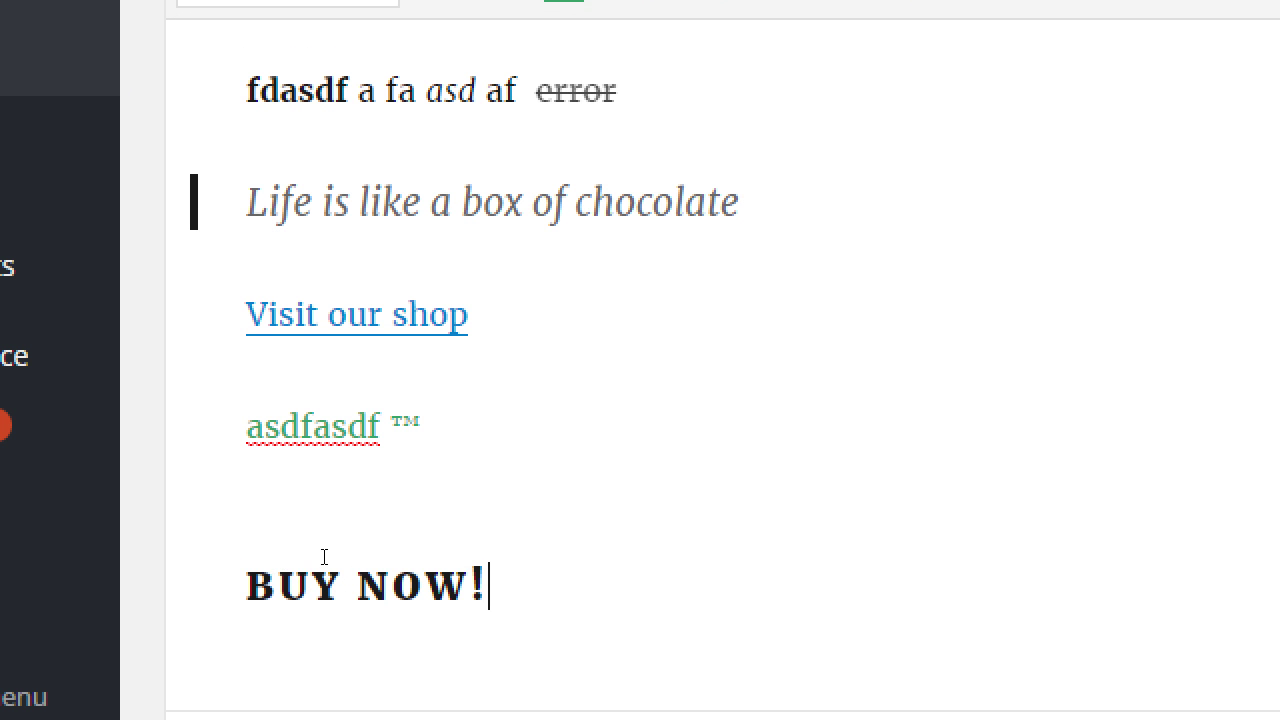
{"action": "left_click_drag", "start_coordinate": [343, 546], "coordinate": [206, 549]}
{"action": "left_click", "coordinate": [298, 27]}
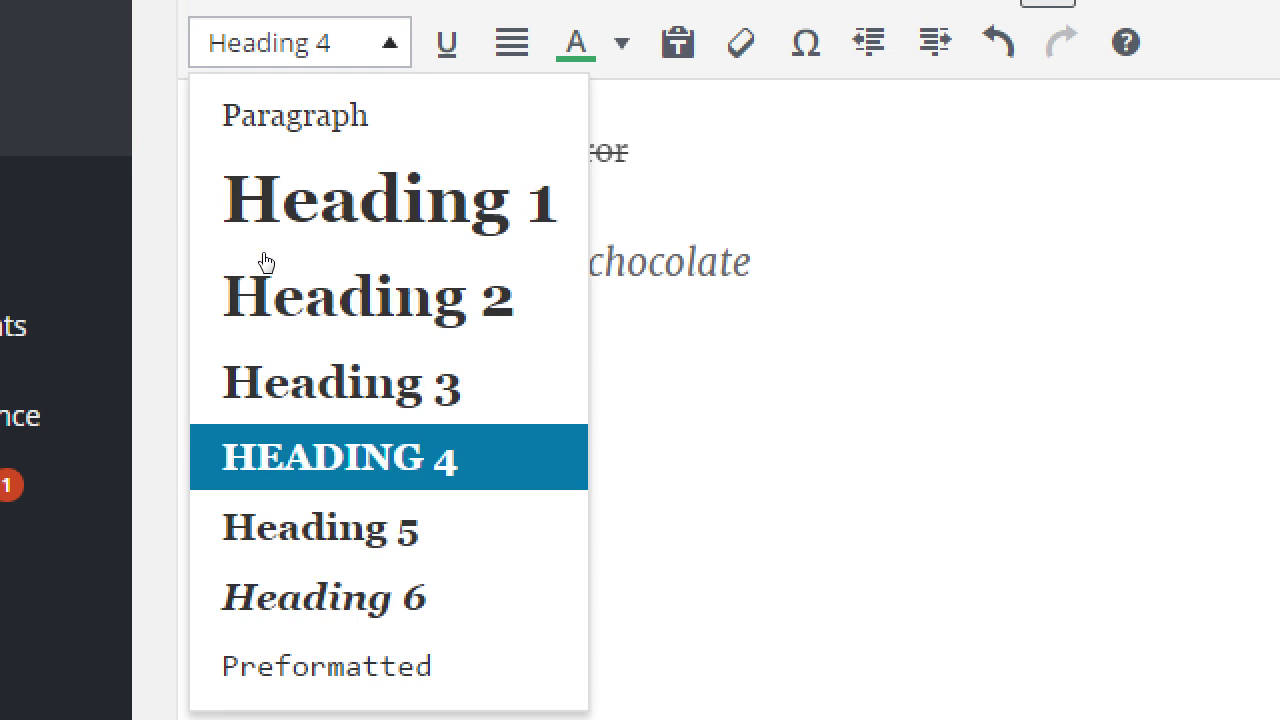
{"action": "key", "text": "Down"}
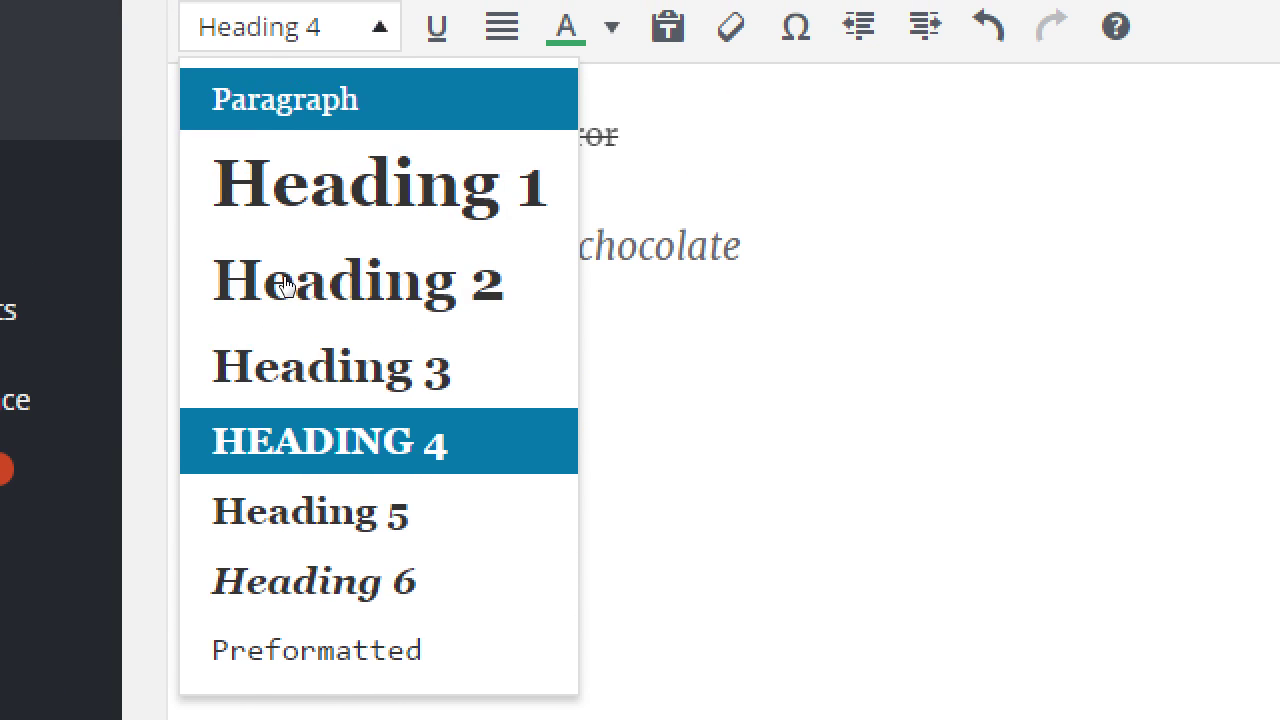
{"action": "key", "text": "Return"}
{"action": "left_click", "coordinate": [397, 553]}
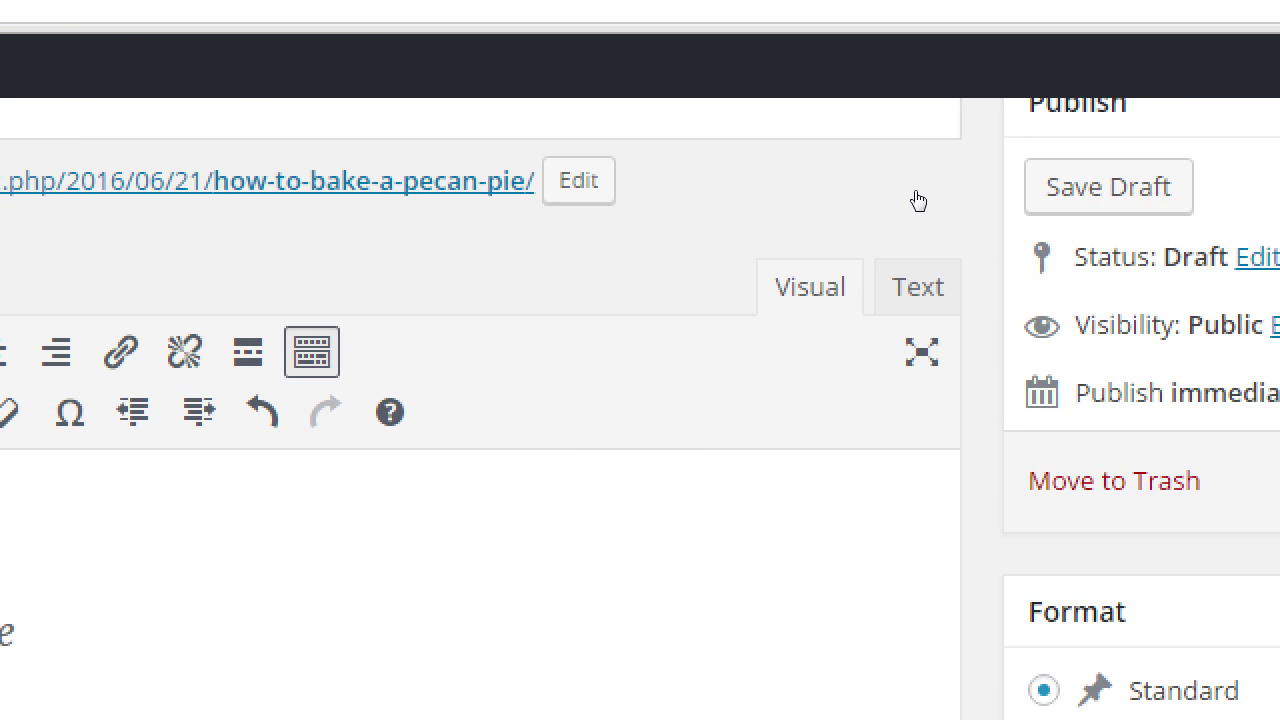
{"action": "left_click", "coordinate": [930, 287]}
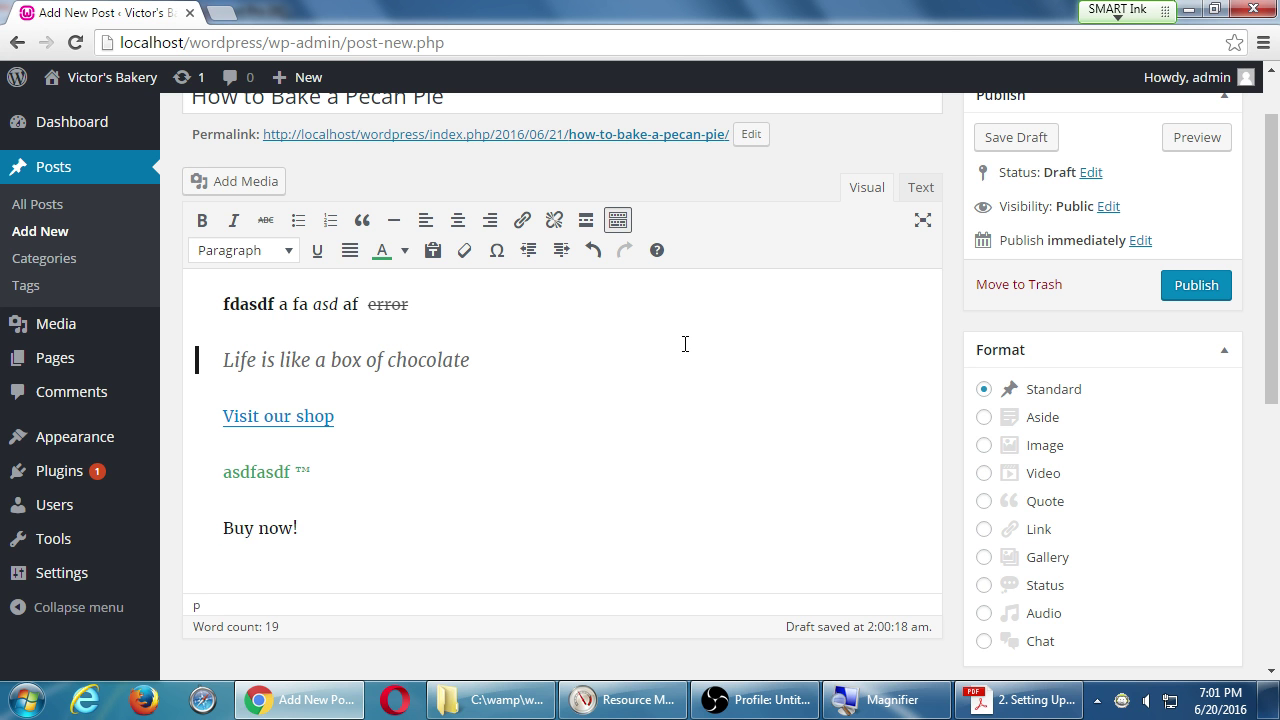
Place the caret after 'Buy now!' and switch the editor to the Text (HTML) view.
{"action": "mouse_move", "coordinate": [130, 437]}
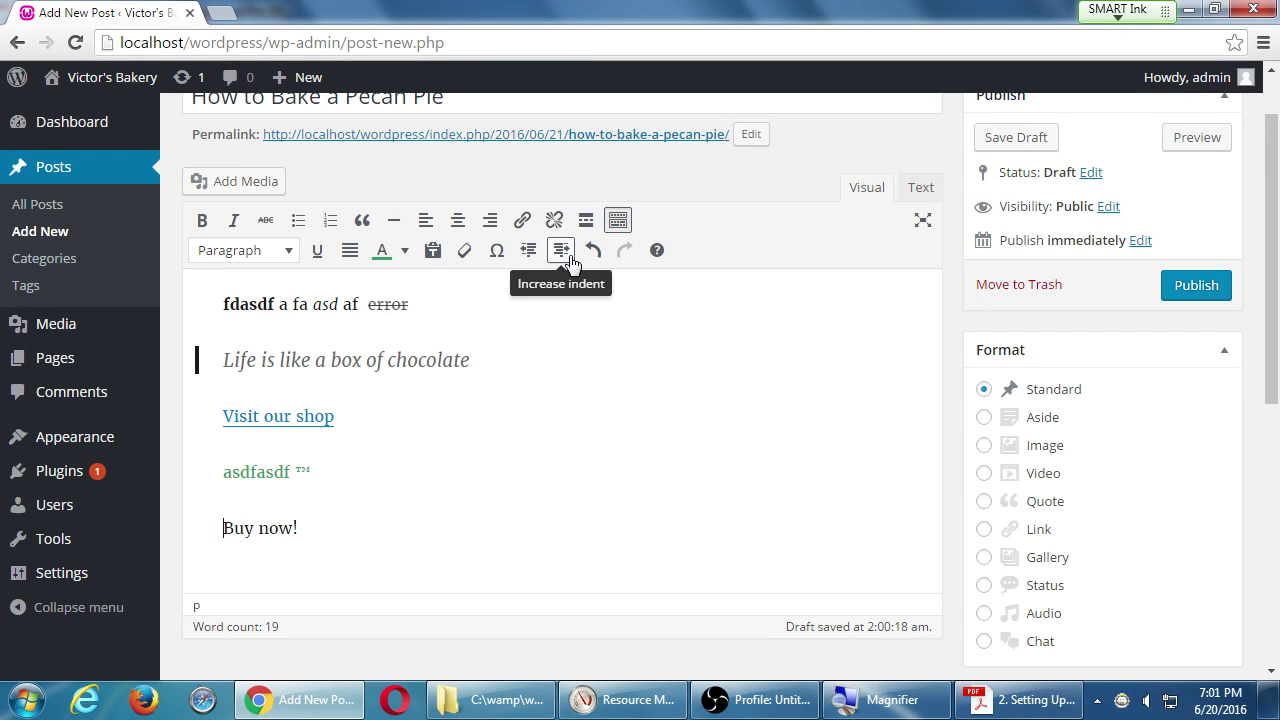
{"action": "left_click", "coordinate": [371, 523]}
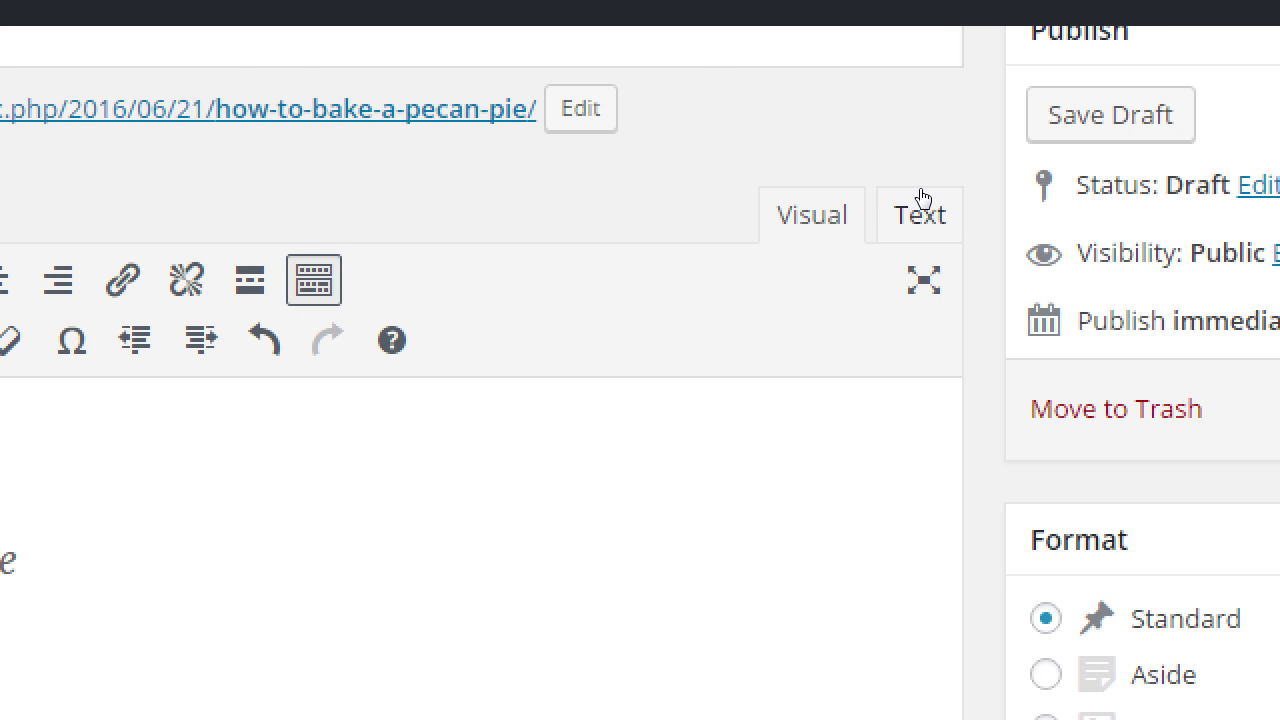
{"action": "left_click", "coordinate": [920, 205]}
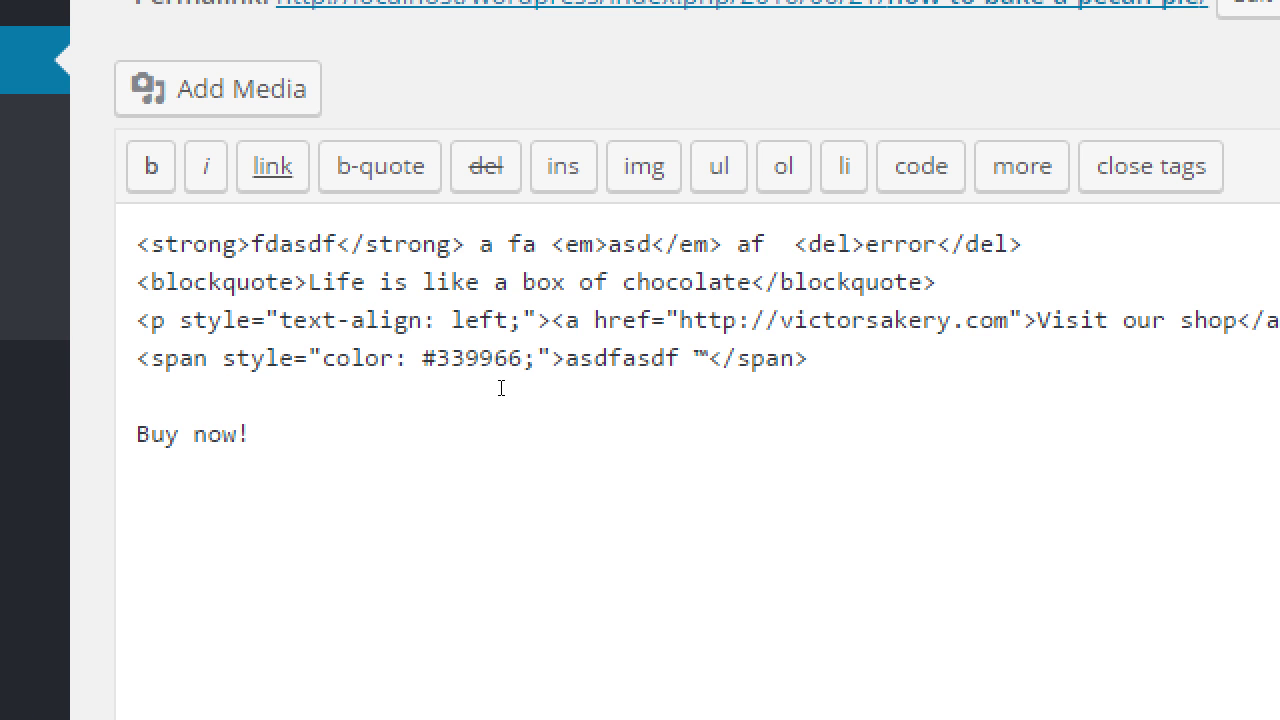
Insert 'background-' before 'color' in the green span's style, making it background-color: #339966.
{"action": "left_click", "coordinate": [524, 368]}
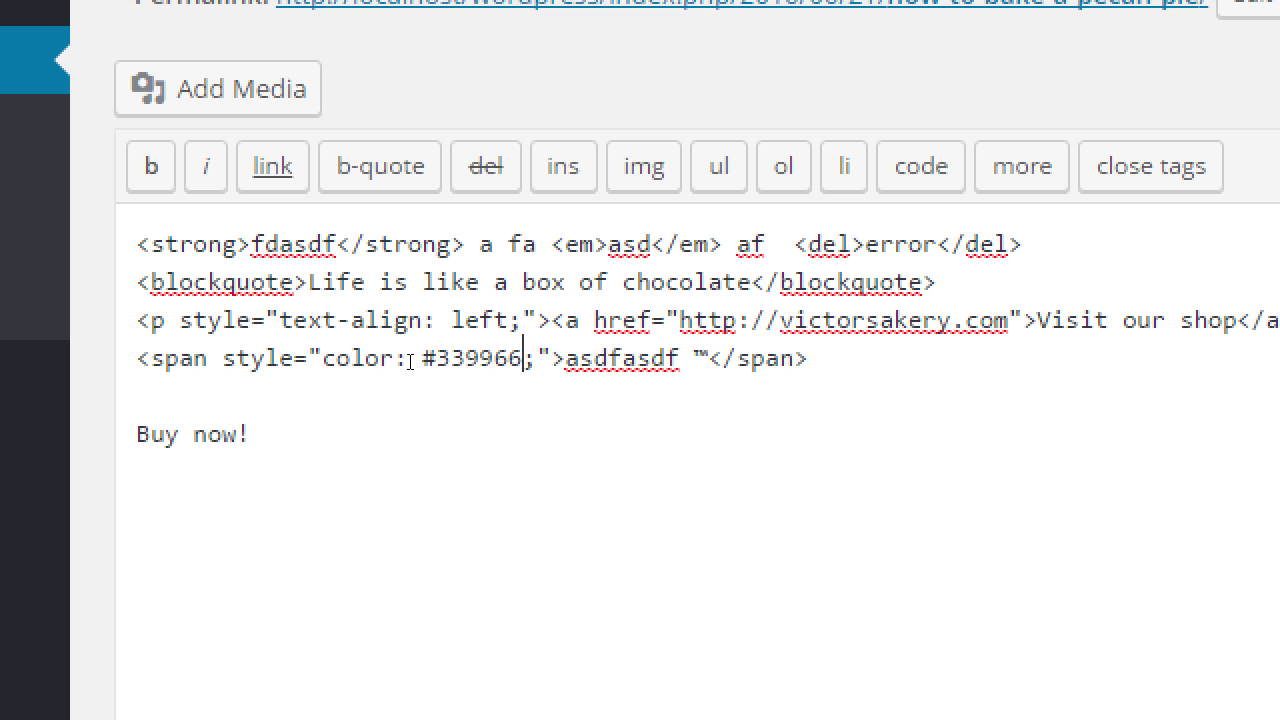
{"action": "key", "text": "Right"}
{"action": "key", "text": "ctrl+shift+Left"}
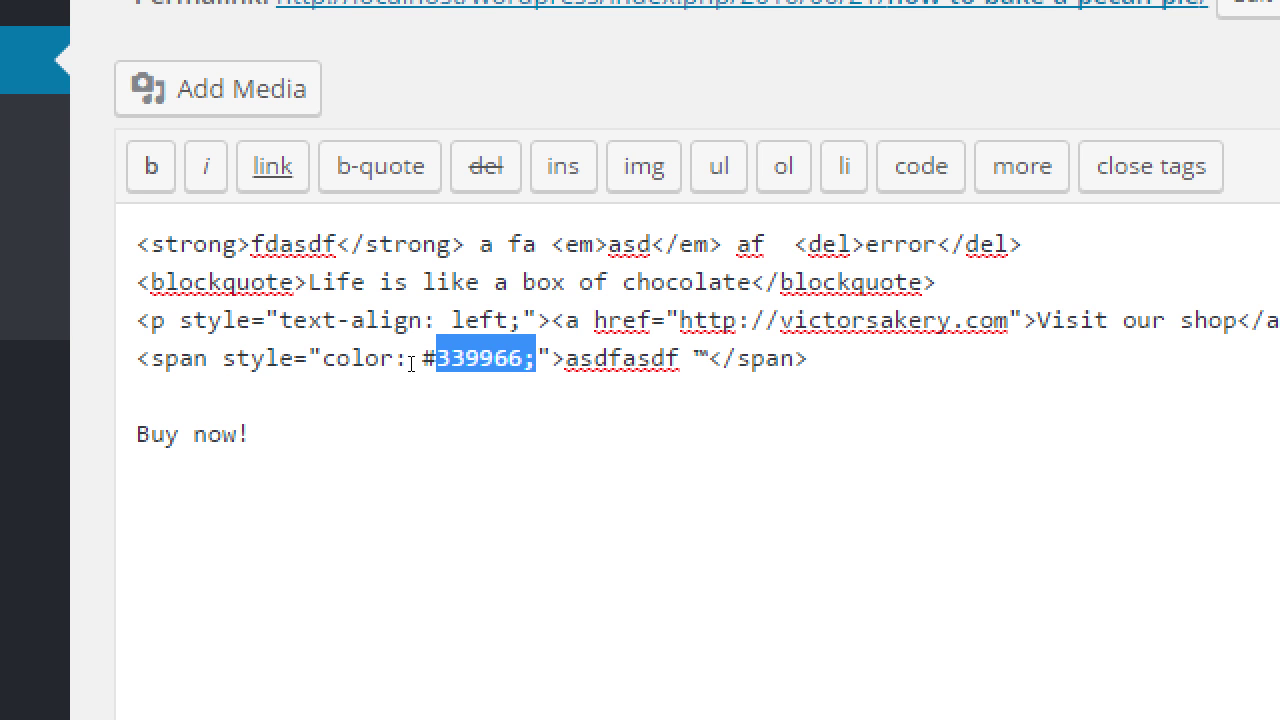
{"action": "key", "text": "ctrl+Left"}
{"action": "key", "text": "ctrl+Left"}
{"action": "type", "text": "back"}
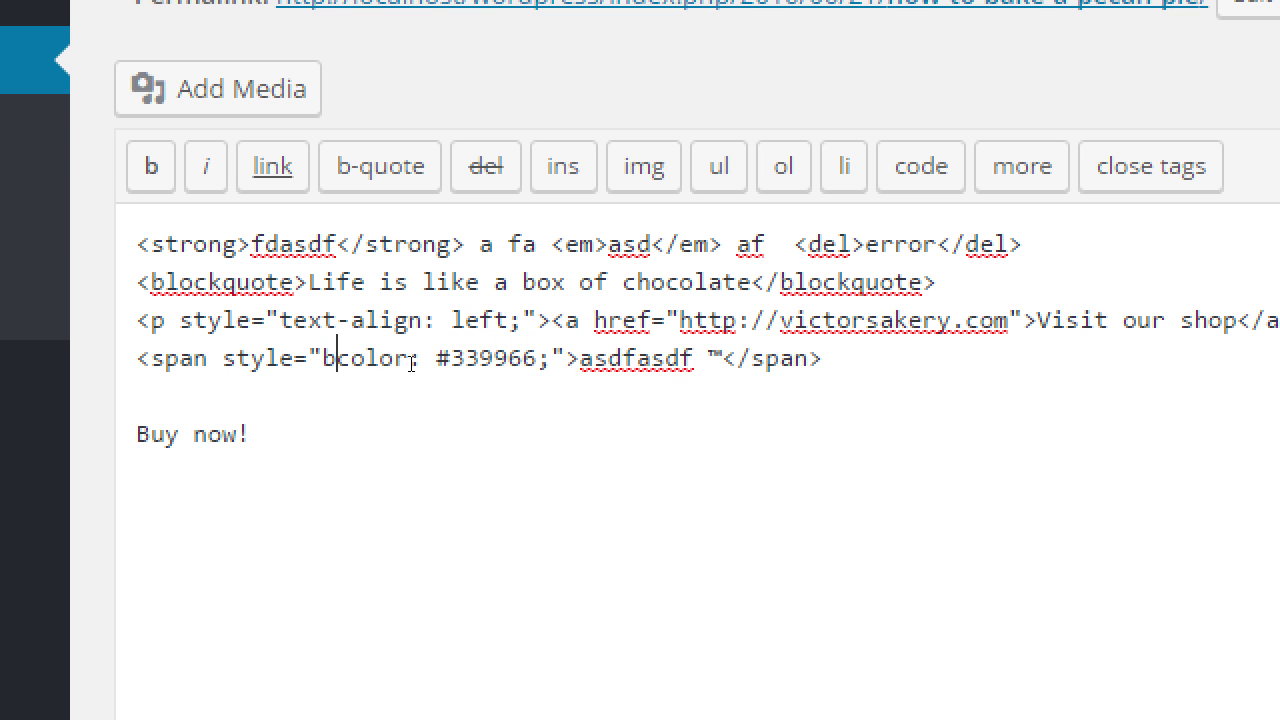
{"action": "type", "text": "ground-"}
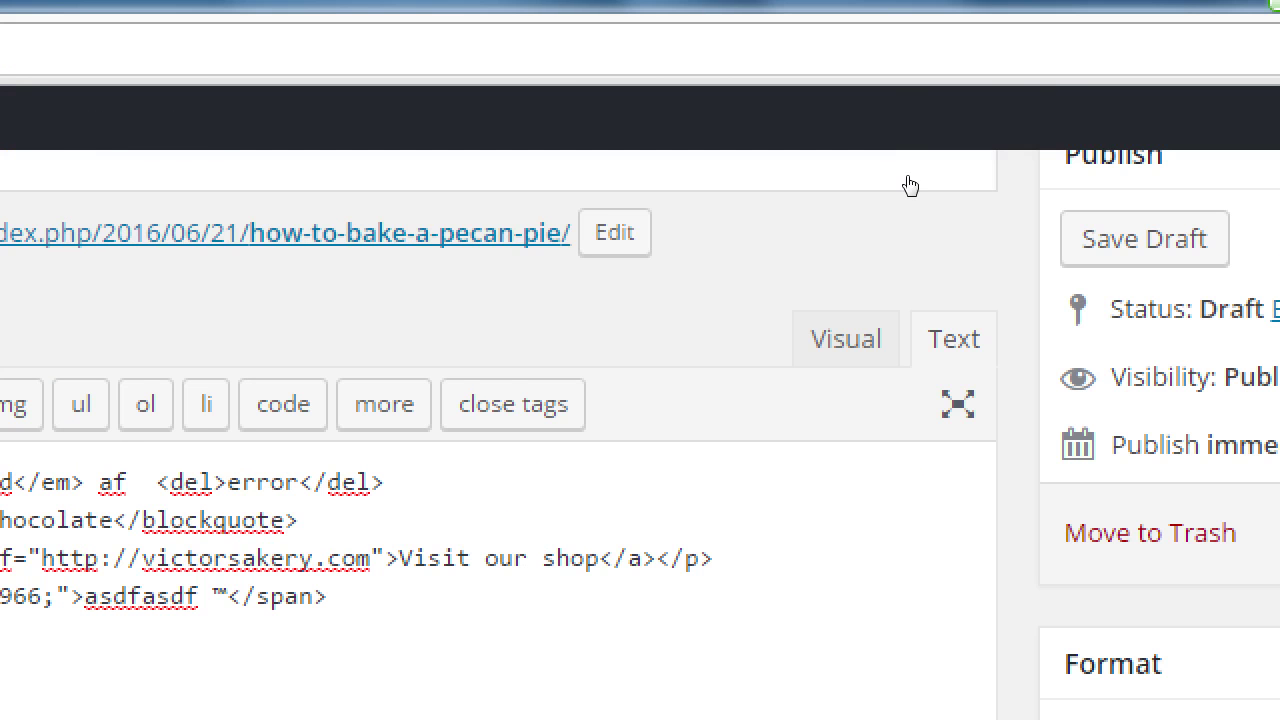
Return to the Visual view to confirm the green highlight on asdfasdf ™, then open a new browser tab.
{"action": "left_click", "coordinate": [846, 338]}
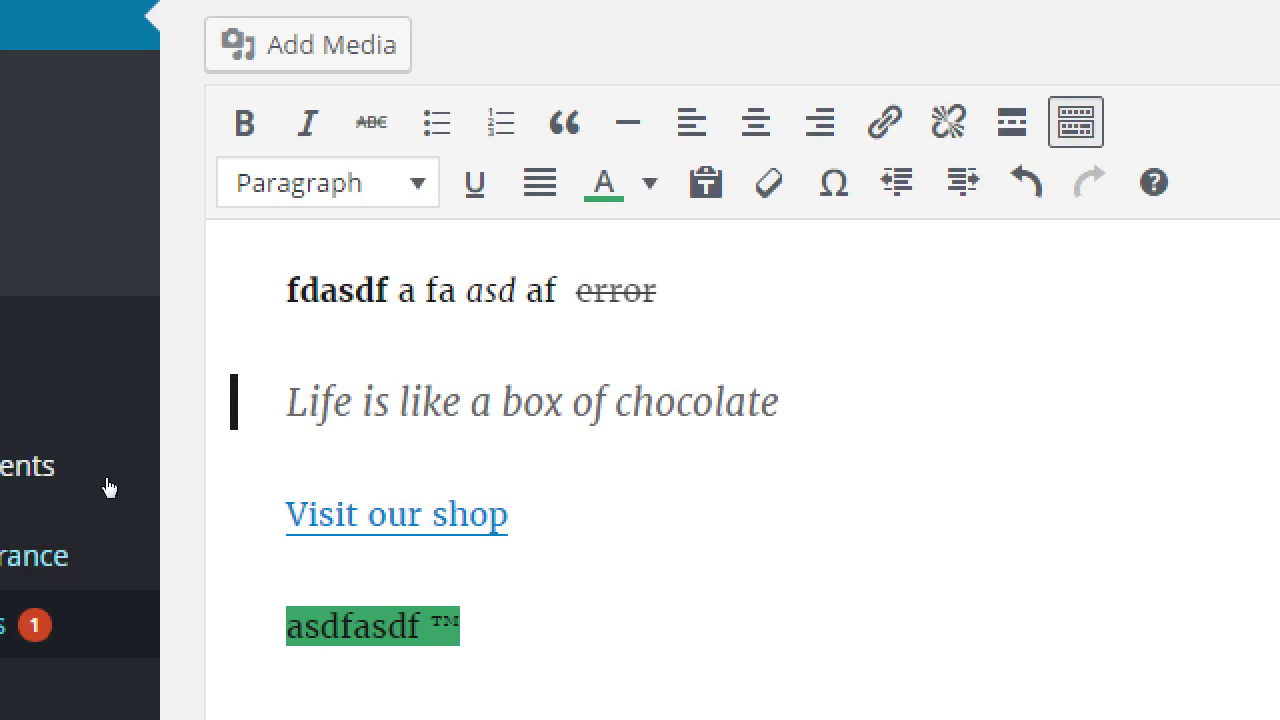
{"action": "left_click", "coordinate": [408, 592]}
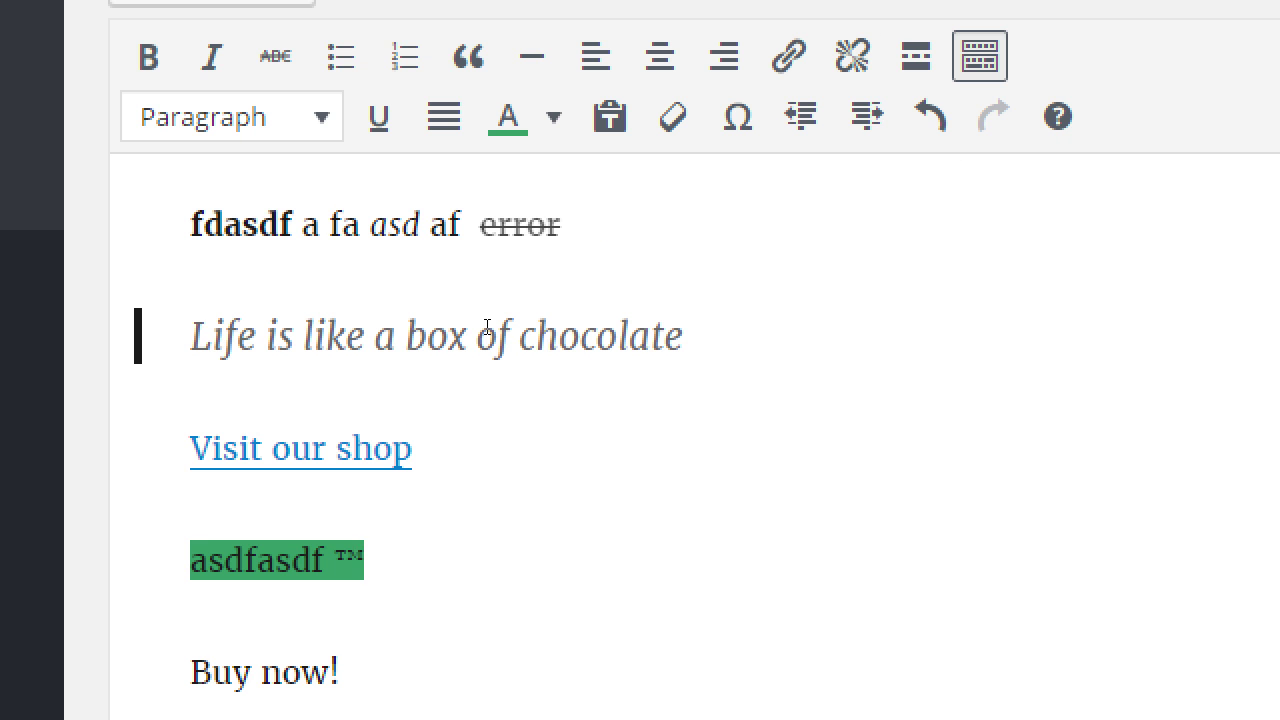
{"action": "key", "text": "ctrl+t"}
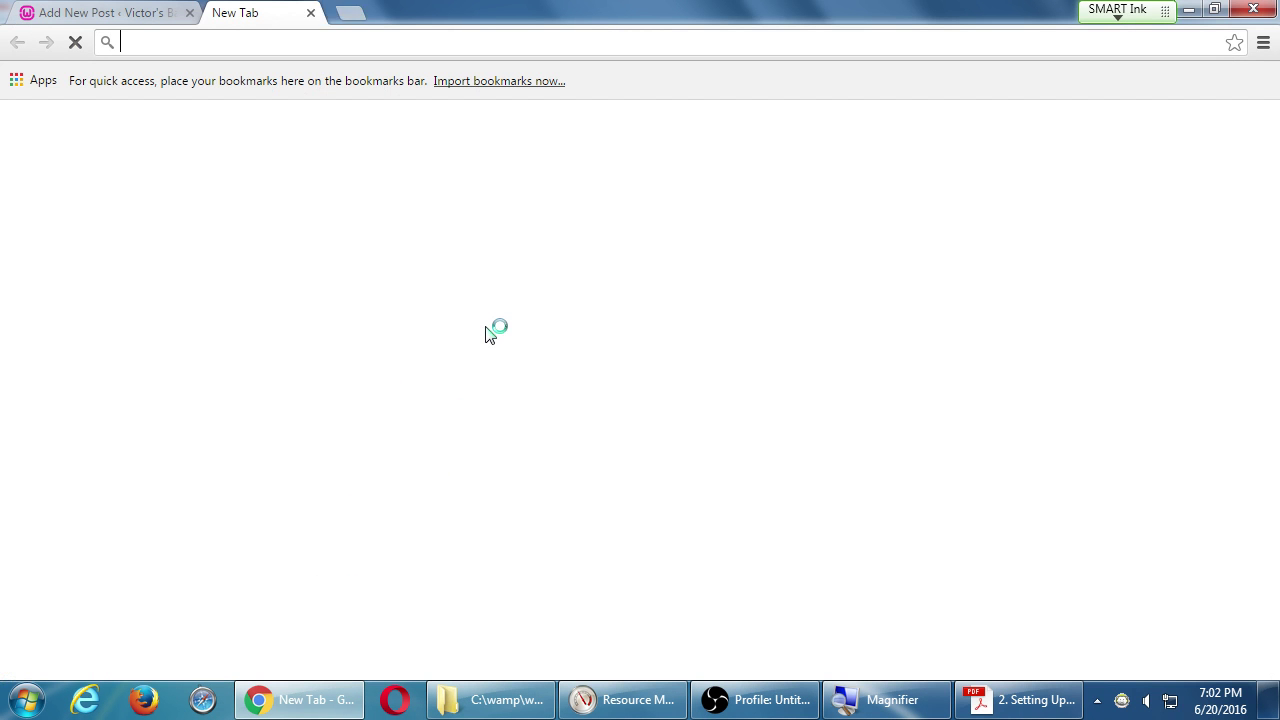
Load w3schools.com in the new tab.
{"action": "type", "text": "w"}
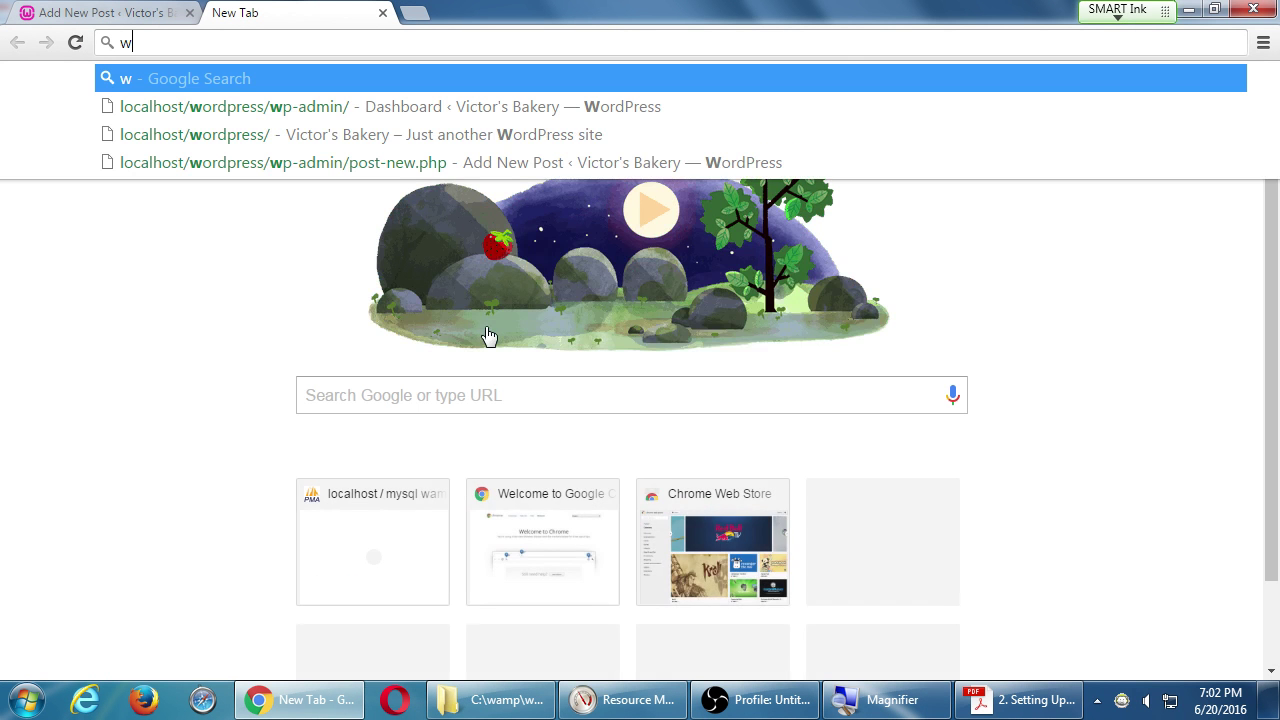
{"action": "type", "text": "3schools.com"}
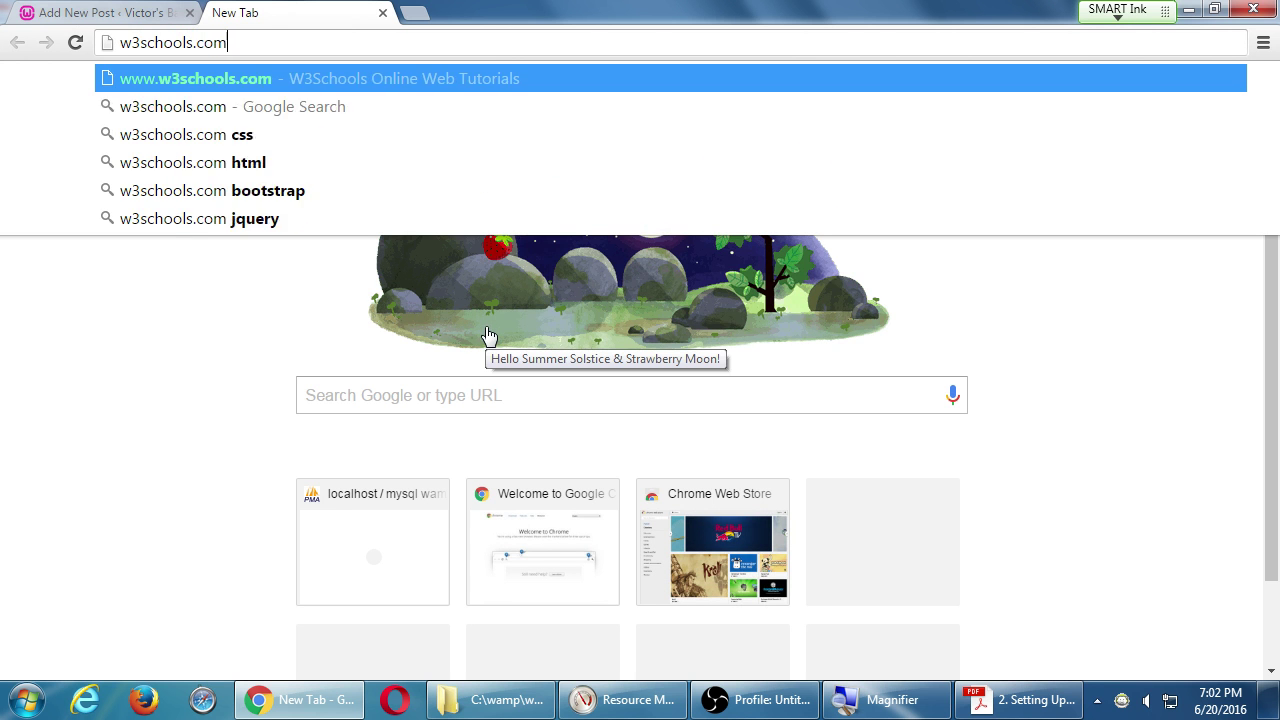
{"action": "key", "text": "Return"}
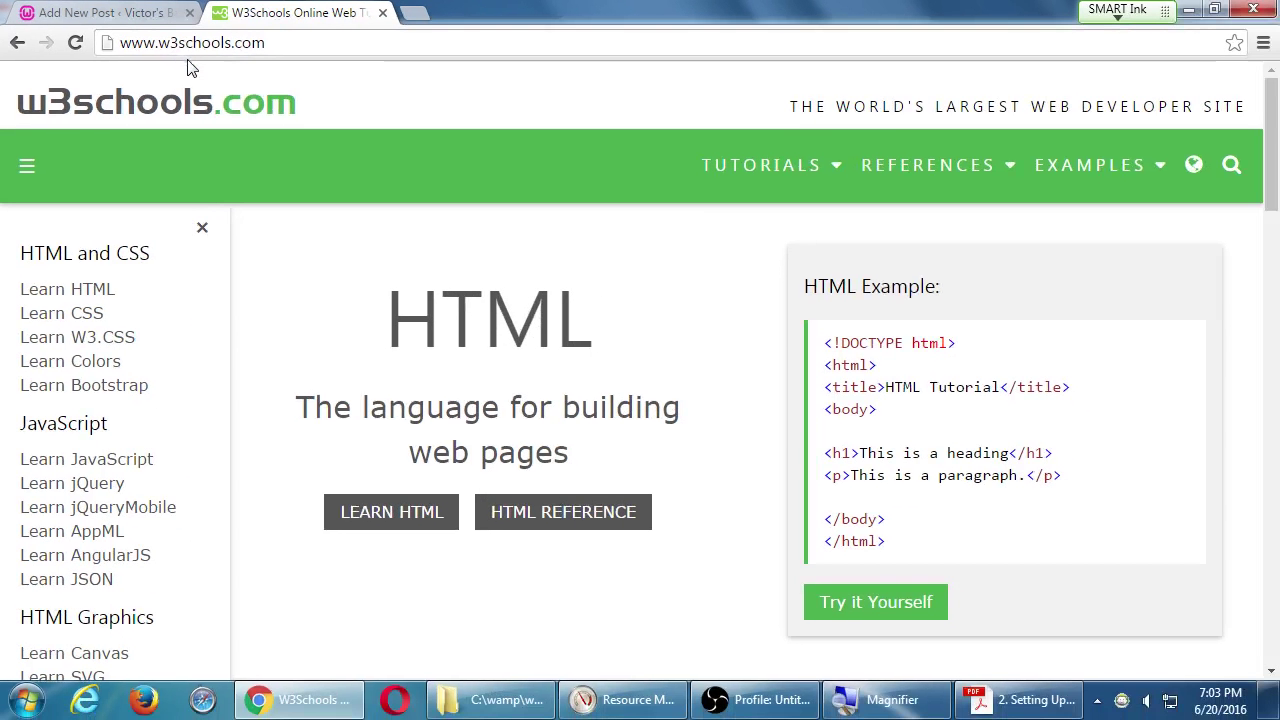
Look over the W3Schools HTML example code, then return to the WordPress pecan pie draft.
{"action": "left_click_drag", "start_coordinate": [952, 546], "coordinate": [893, 398]}
{"action": "left_click", "coordinate": [893, 398]}
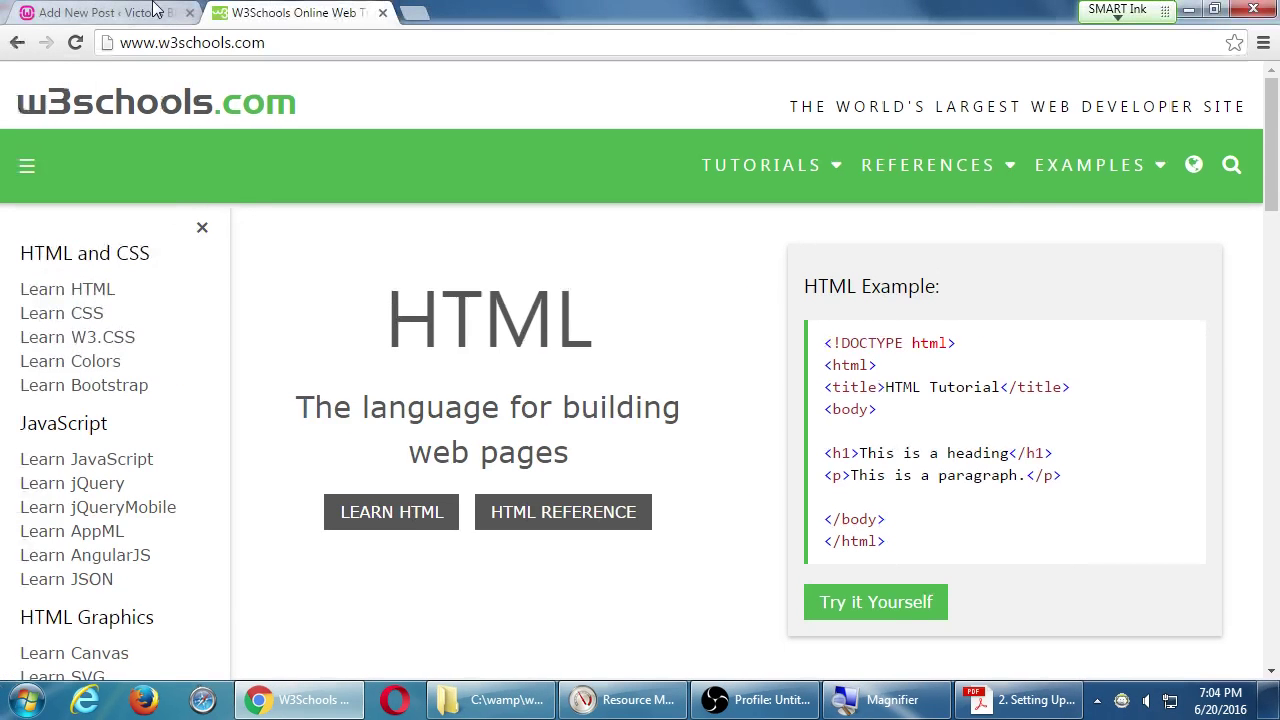
{"action": "left_click", "coordinate": [175, 12]}
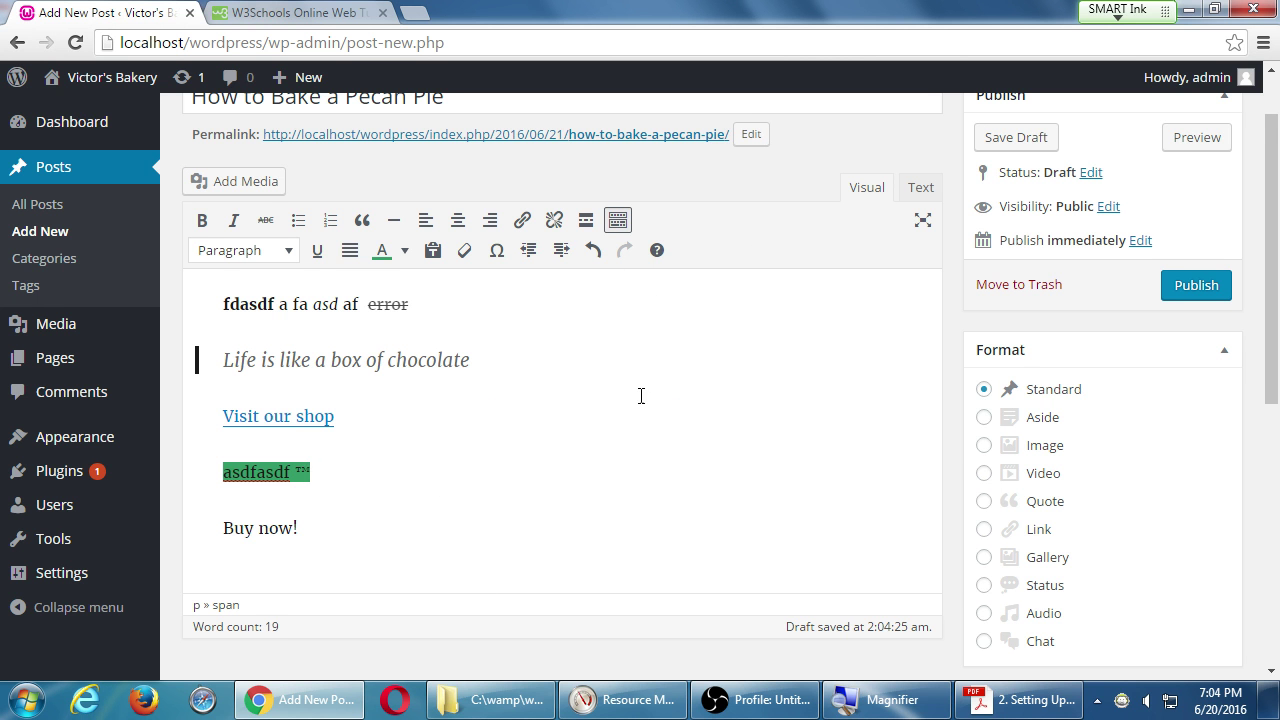
Add an empty paragraph after 'Buy now!' and bring up the Insert Media window.
{"action": "left_click", "coordinate": [459, 539]}
{"action": "key", "text": "Return"}
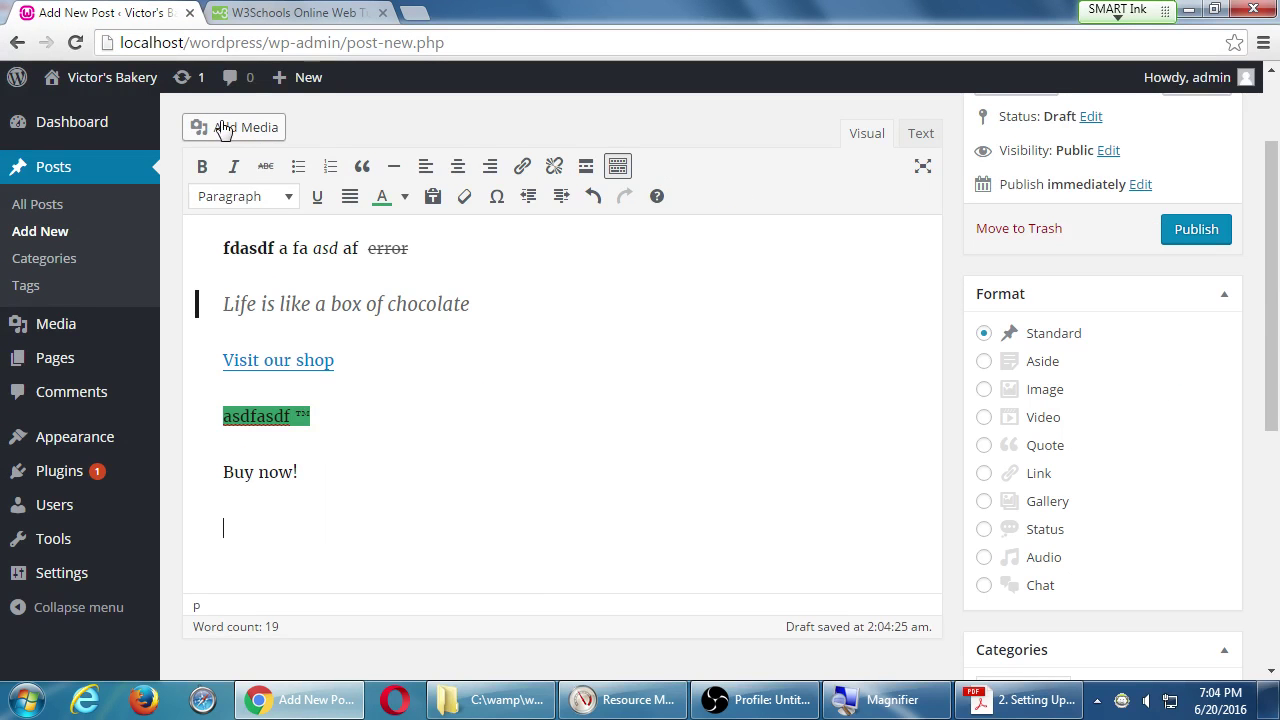
{"action": "left_click", "coordinate": [228, 133]}
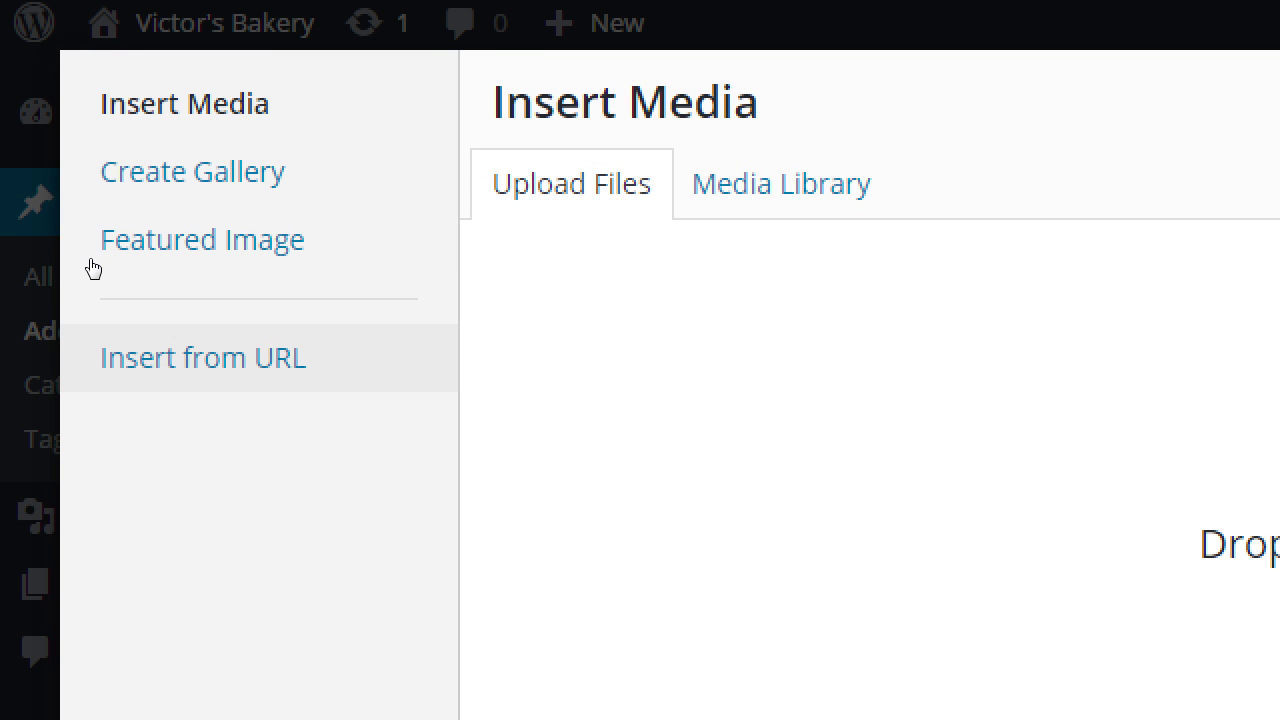
{"action": "left_click_drag", "start_coordinate": [62, 121], "coordinate": [160, 131]}
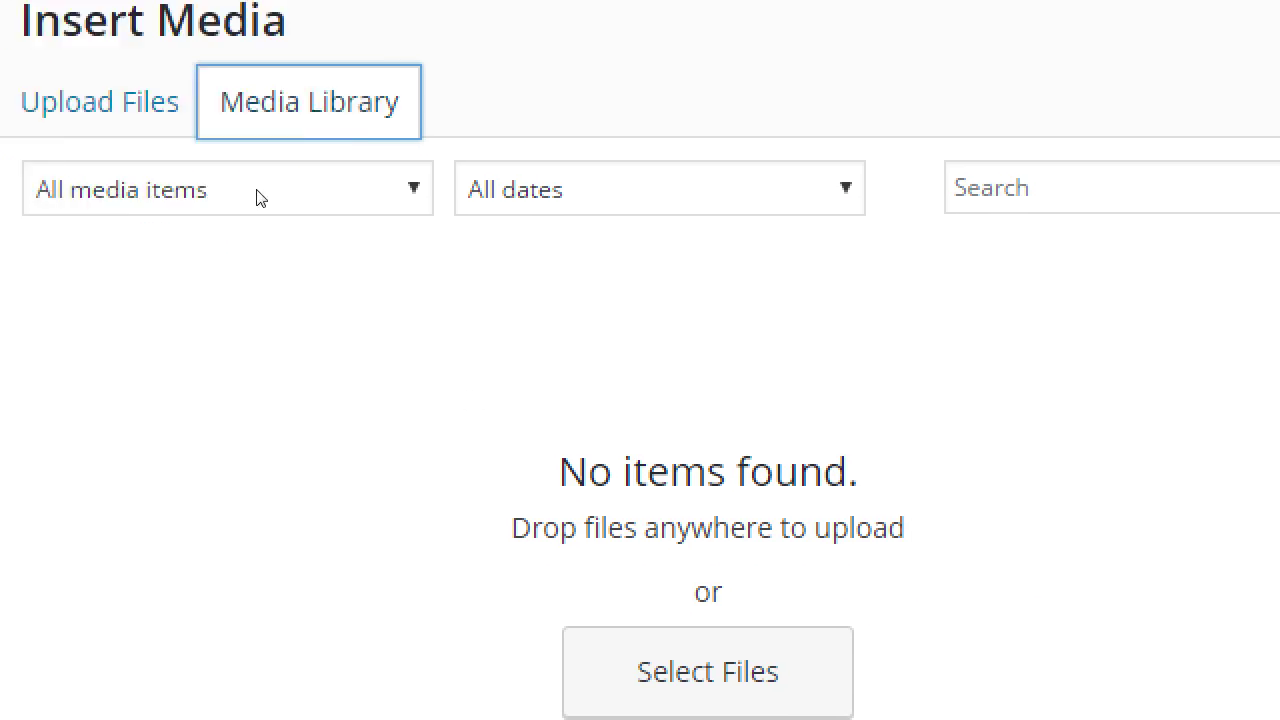
{"action": "left_click", "coordinate": [140, 82]}
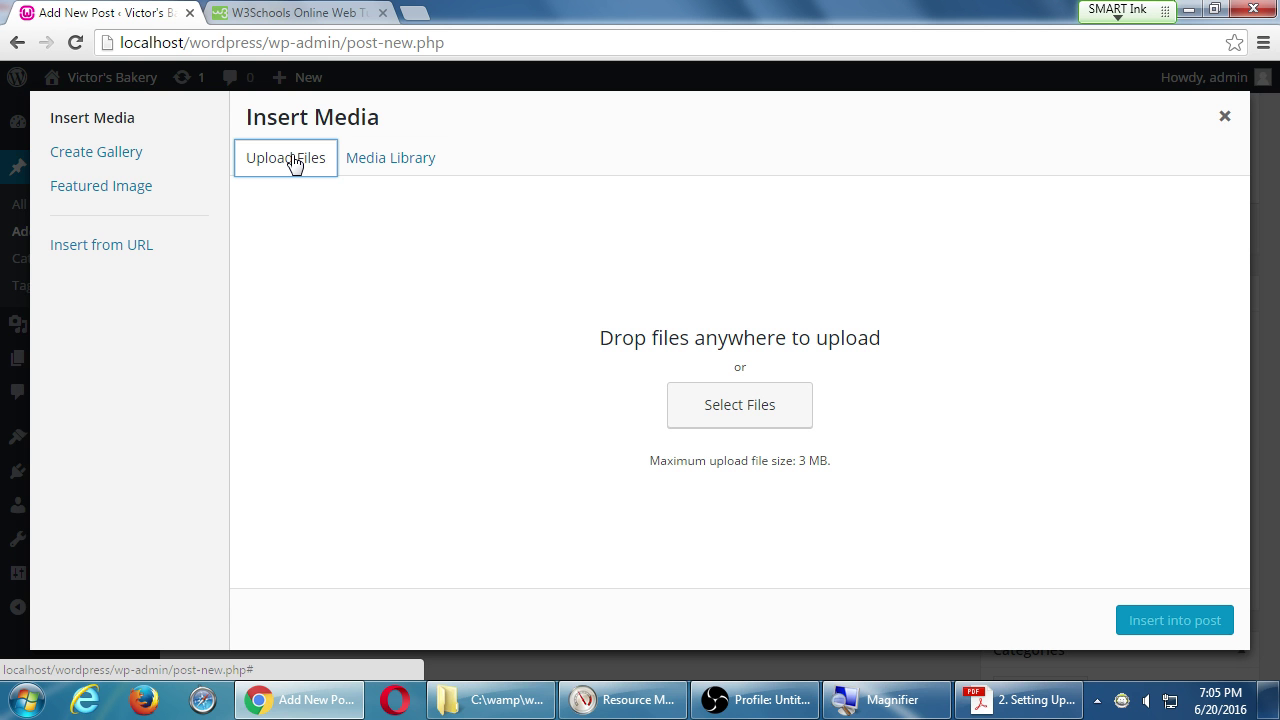
{"action": "key", "text": "super"}
Launch Notepad by searching 'note', then narrow it and center it on screen.
{"action": "type", "text": "note"}
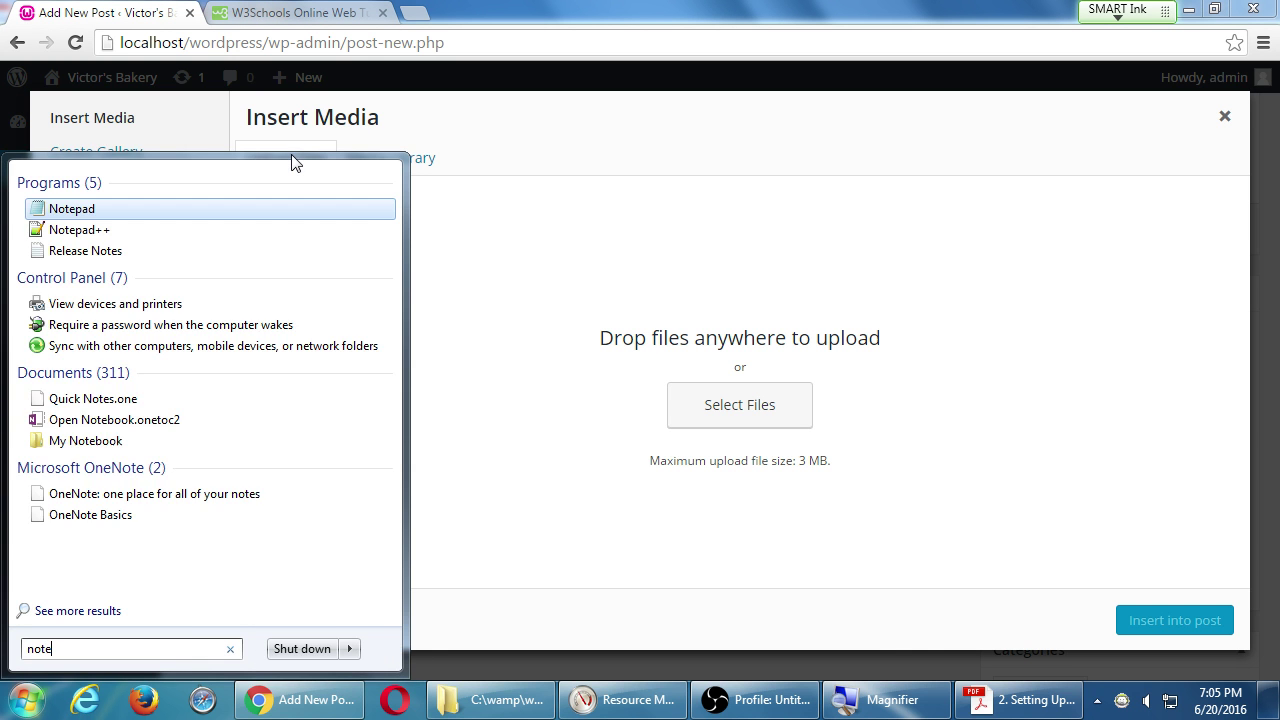
{"action": "key", "text": "Return"}
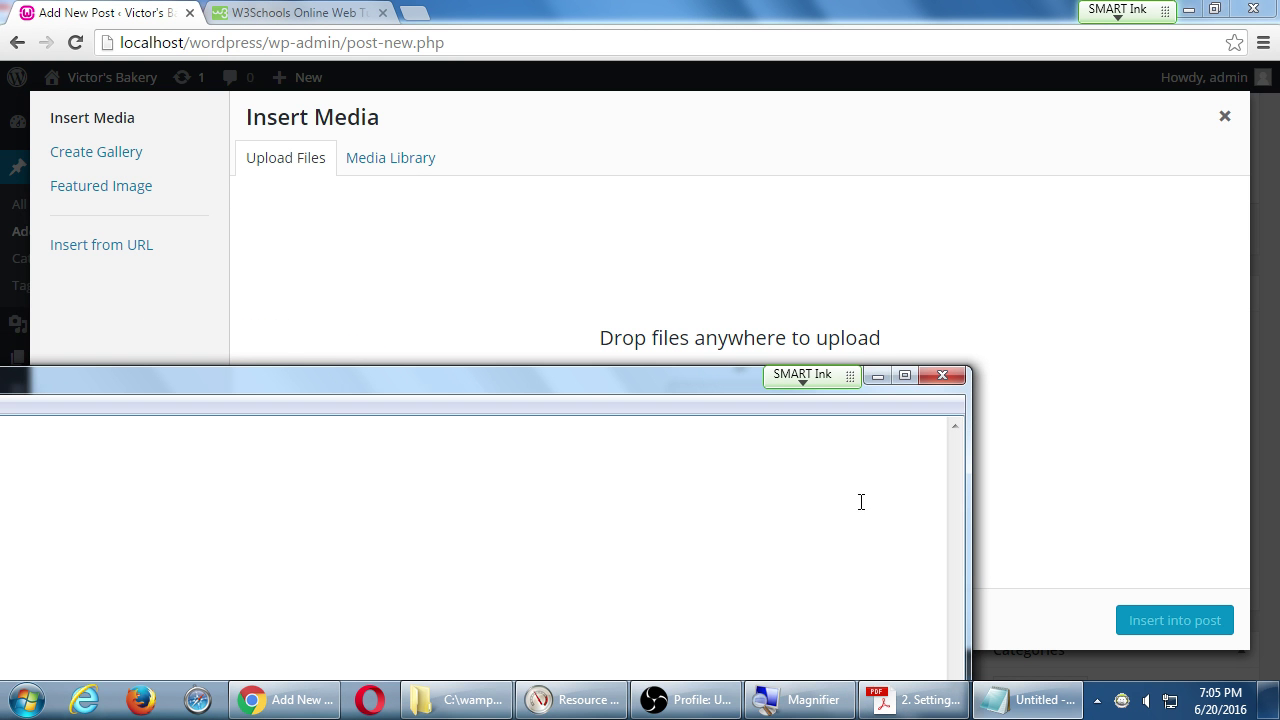
{"action": "left_click_drag", "start_coordinate": [969, 560], "coordinate": [690, 560]}
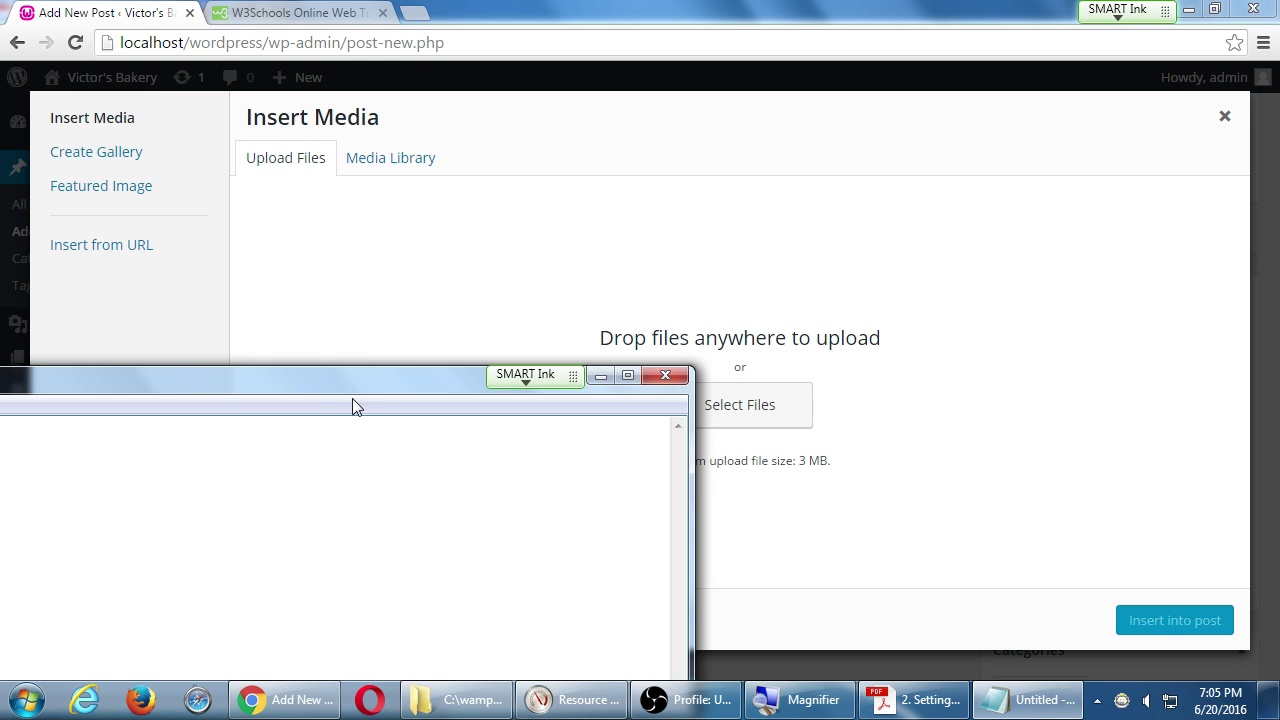
{"action": "left_click_drag", "start_coordinate": [352, 405], "coordinate": [846, 321]}
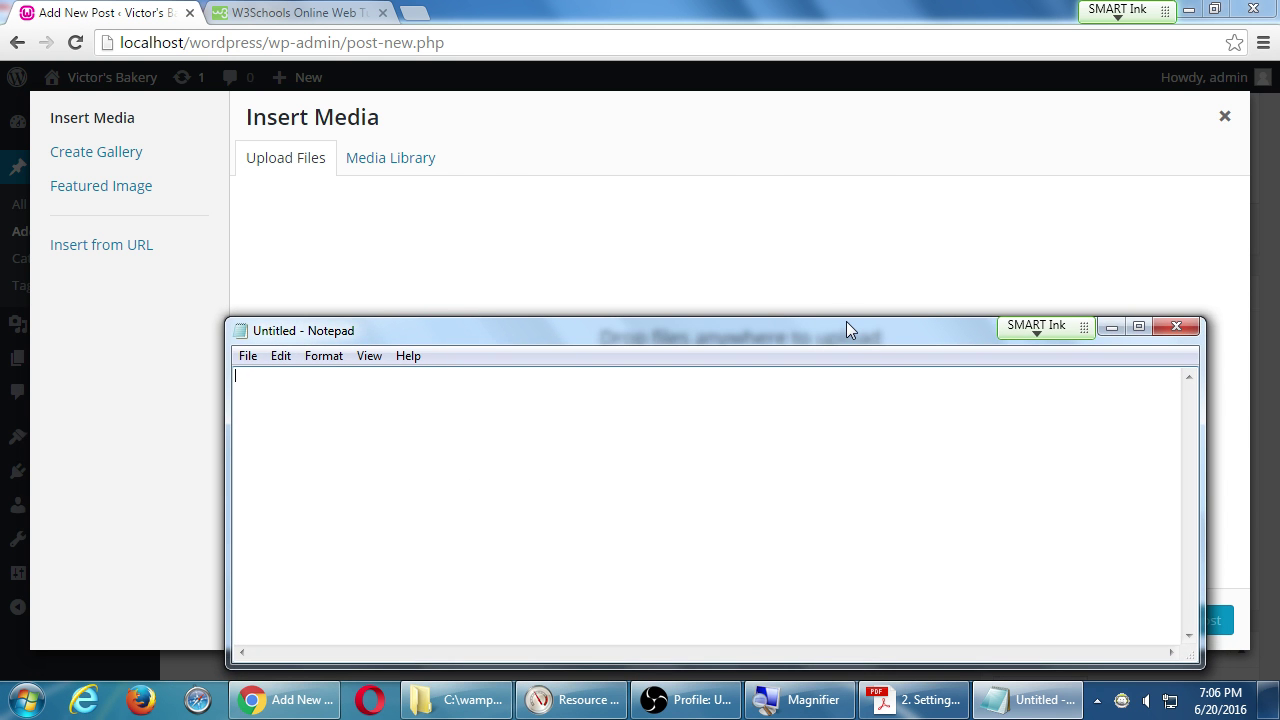
Save the blank note to the Desktop as 2016-06-20.txt.
{"action": "key", "text": "ctrl+s"}
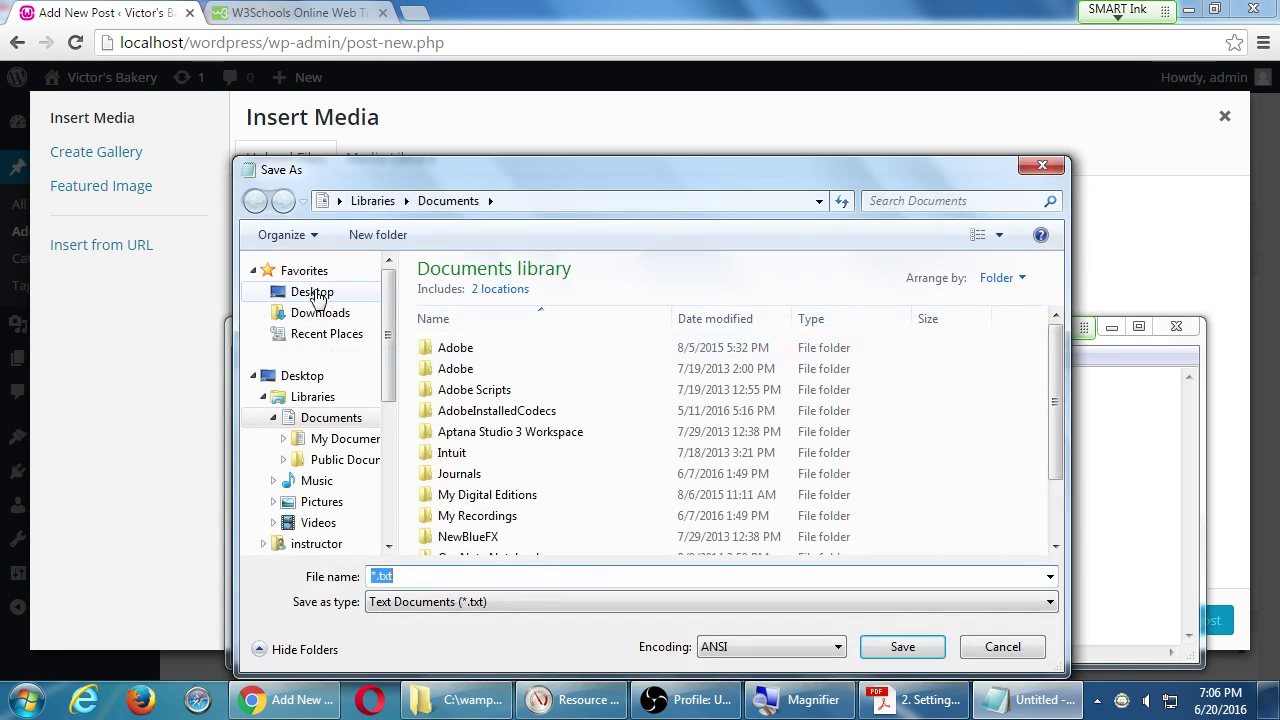
{"action": "left_click", "coordinate": [312, 292]}
{"action": "left_click", "coordinate": [590, 570]}
{"action": "type", "text": "2"}
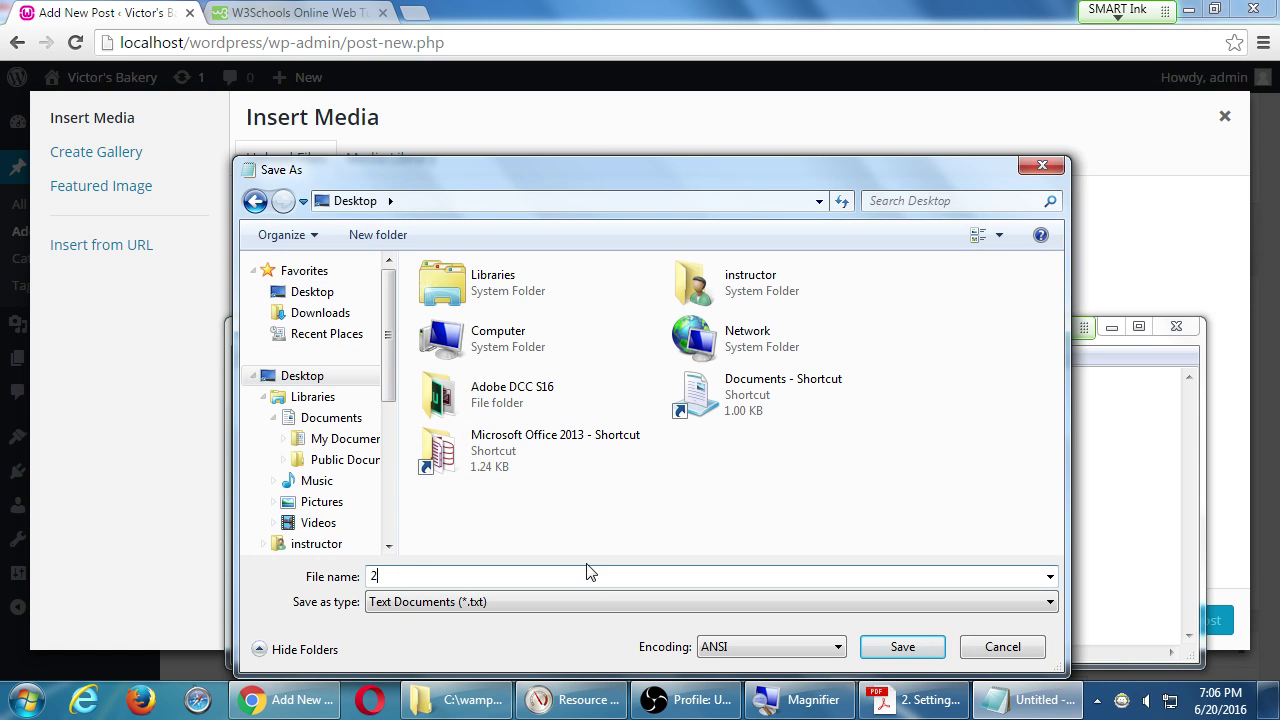
{"action": "type", "text": "016-06-20"}
{"action": "key", "text": "Return"}
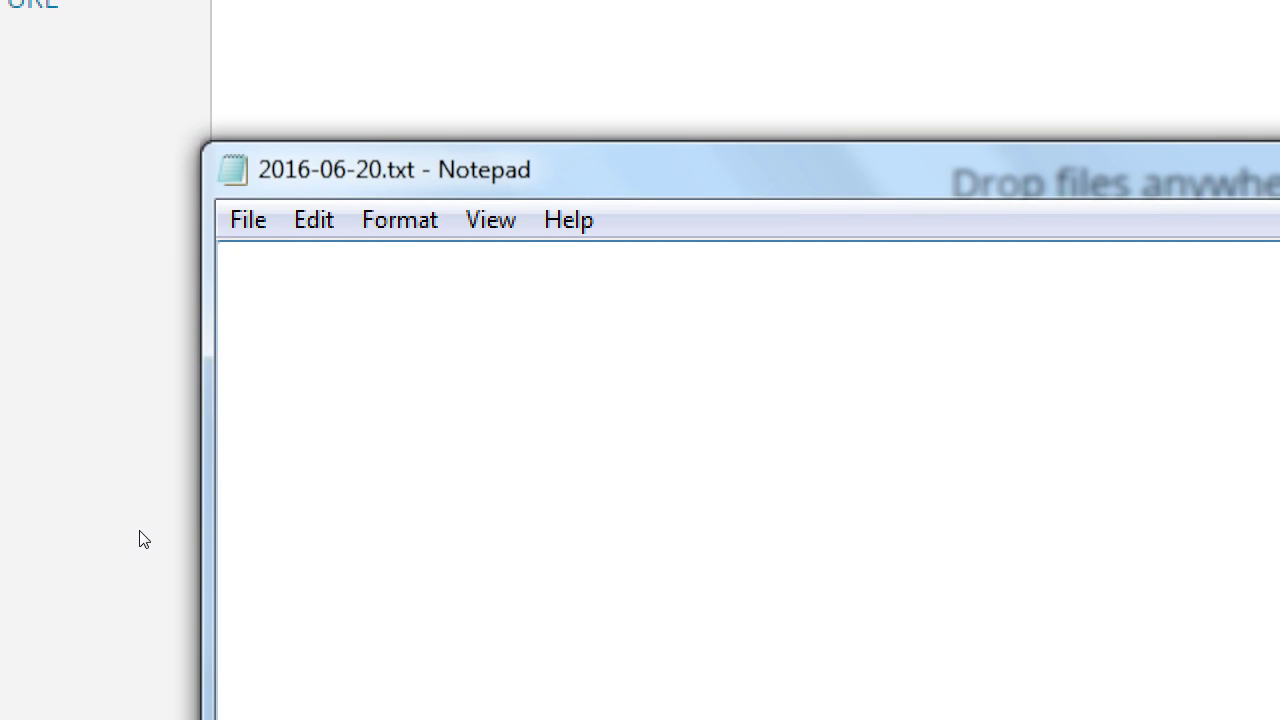
Type the heading 'Advice on pictures:' and a tab-indented line 'Use your own, original pictures'.
{"action": "type", "text": "Ad"}
{"action": "key", "text": "BackSpace"}
{"action": "key", "text": "BackSpace"}
{"action": "key", "text": "BackSpace"}
{"action": "type", "text": "Advice on pictures:"}
{"action": "key", "text": "Return"}
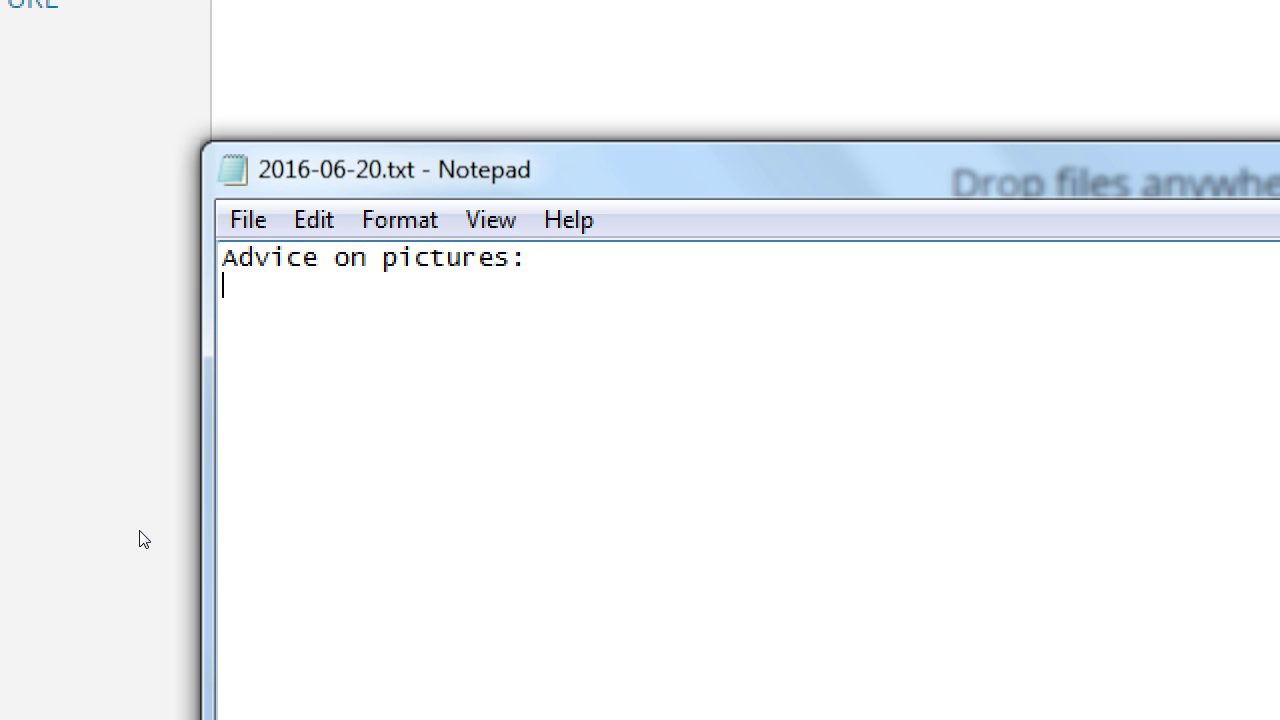
{"action": "key", "text": "Tab"}
{"action": "type", "text": "Use your own, i"}
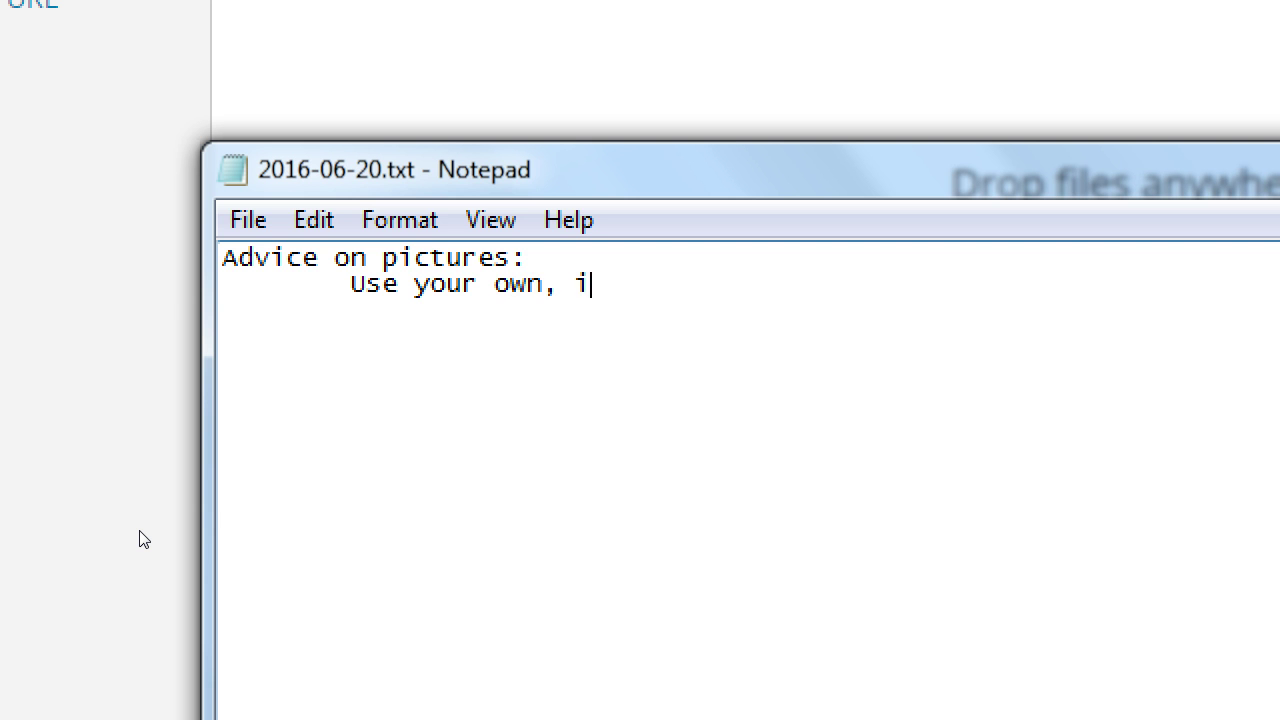
{"action": "key", "text": "BackSpace"}
{"action": "type", "text": "original pictures"}
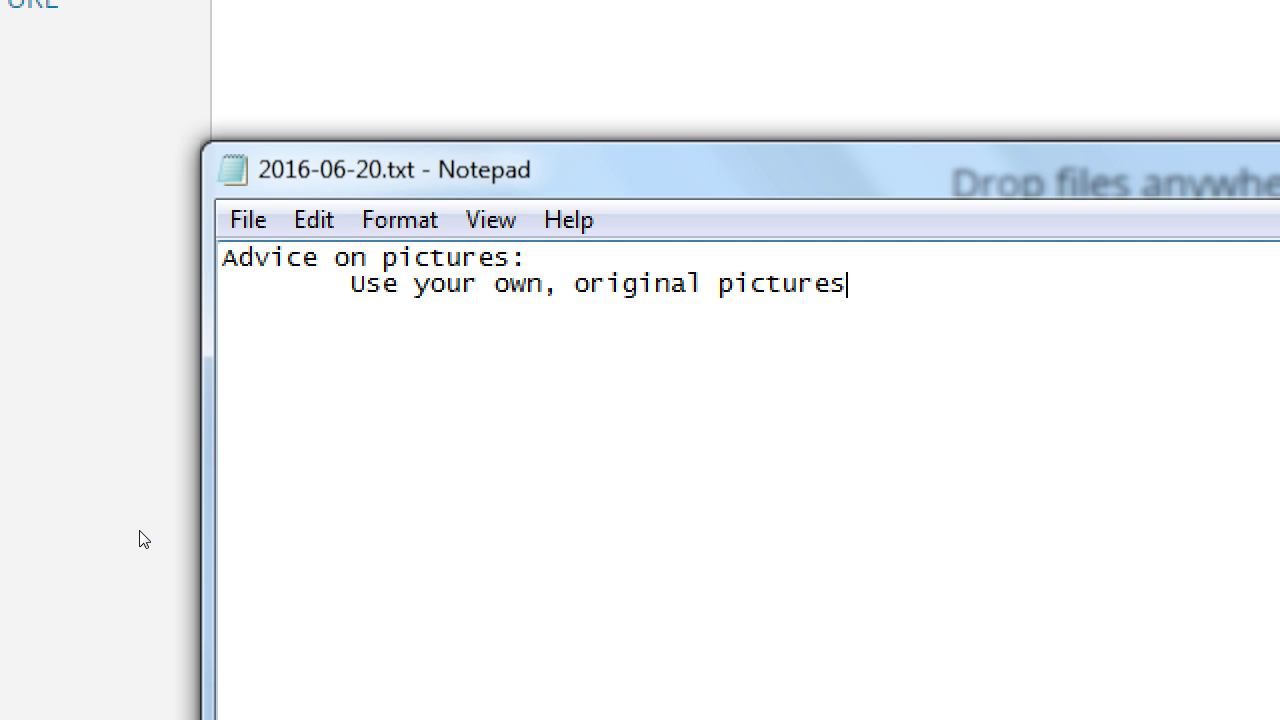
Add an indented line '(if you must, search for Copyright-free, Royalty-free', fixing typos.
{"action": "key", "text": "Return"}
{"action": "key", "text": "Tab"}
{"action": "type", "text": "(if"}
{"action": "type", "text": " you must,"}
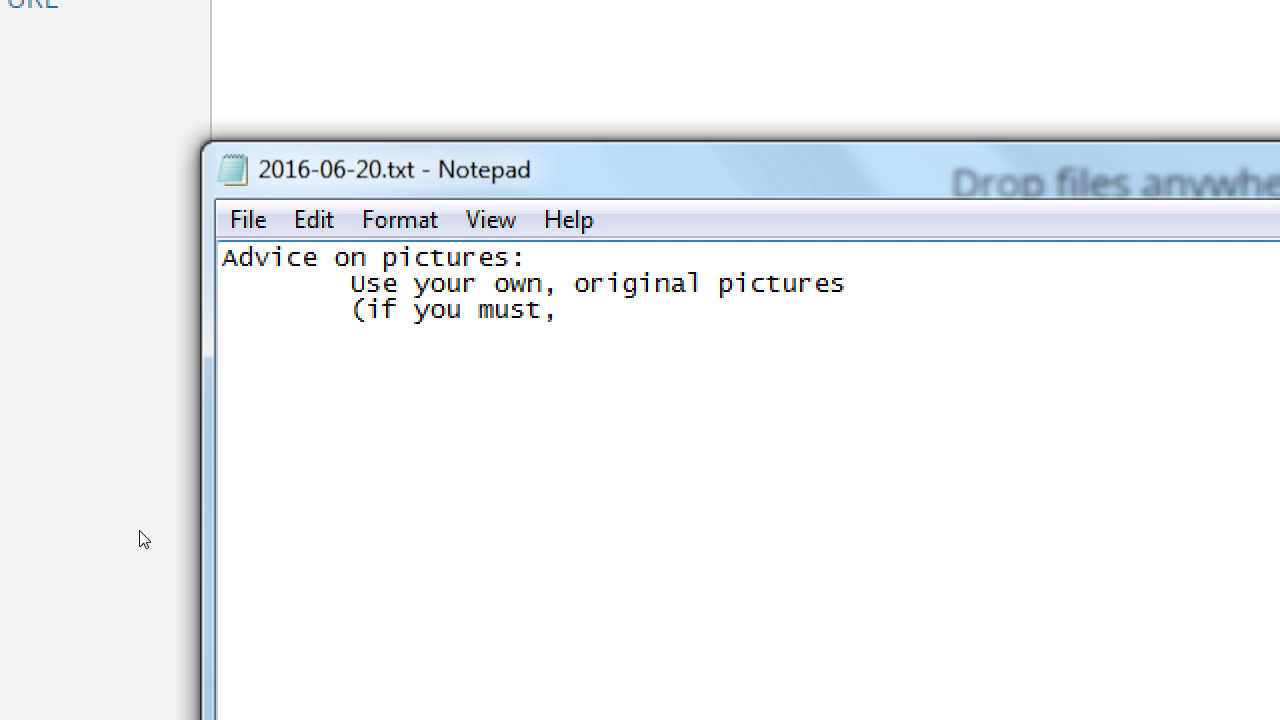
{"action": "type", "text": " search for "}
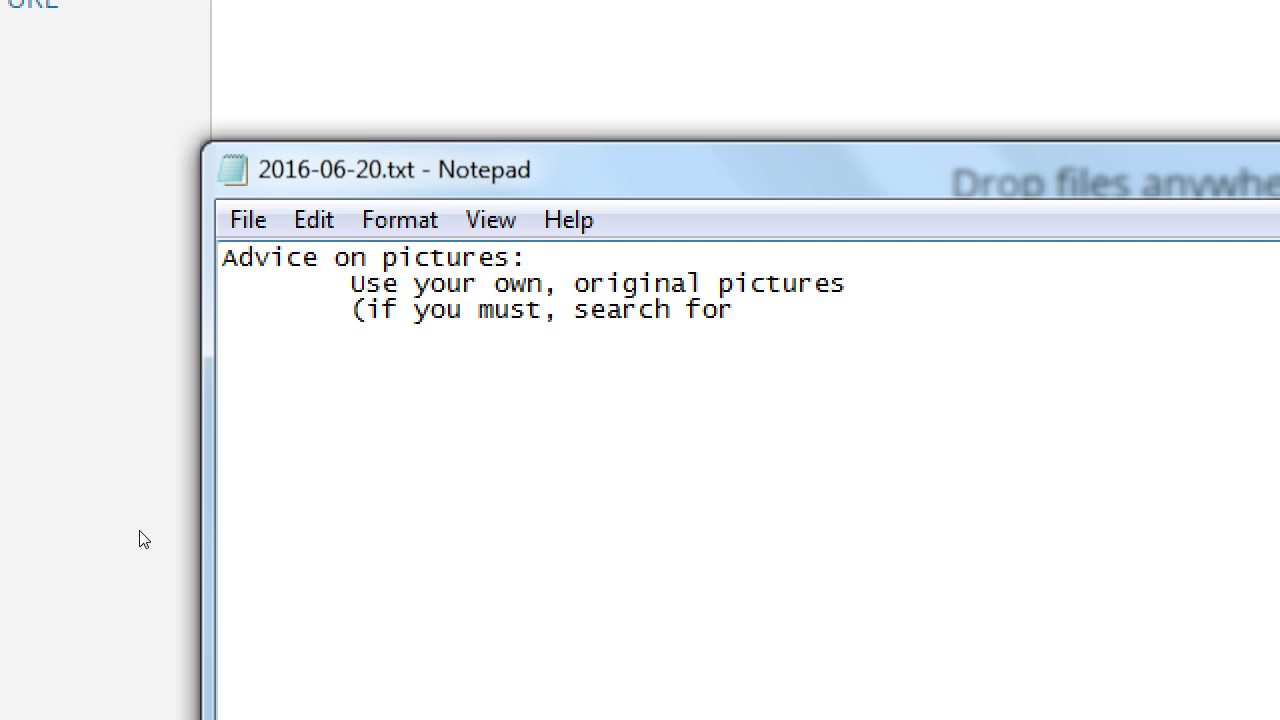
{"action": "type", "text": "Copyrigh"}
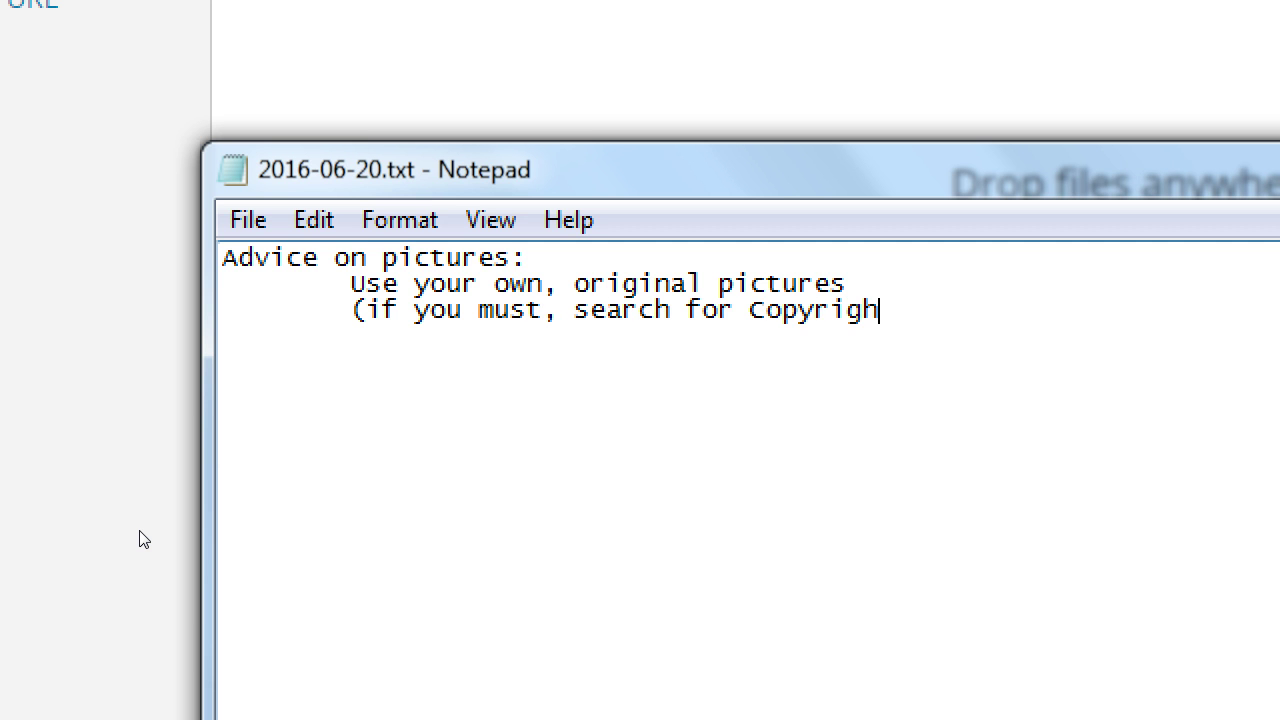
{"action": "type", "text": "t-free, Rolat"}
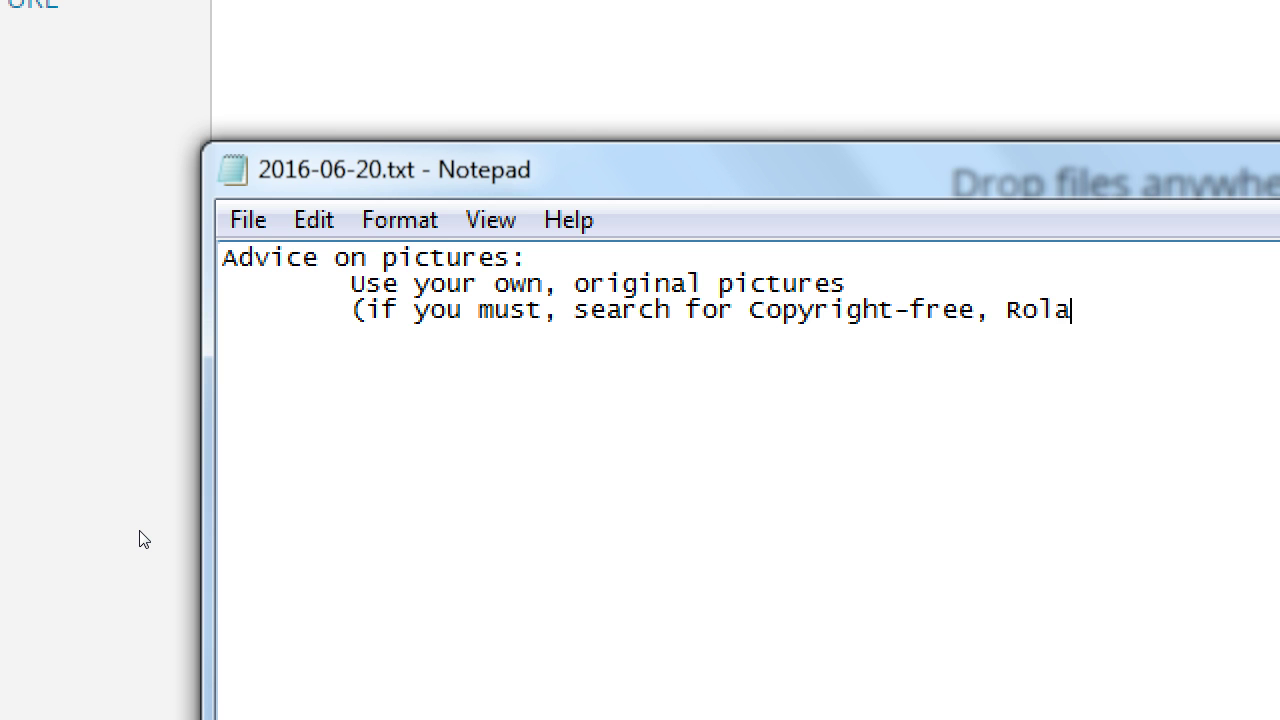
{"action": "key", "text": "BackSpace"}
{"action": "key", "text": "BackSpace"}
{"action": "key", "text": "BackSpace"}
{"action": "type", "text": "yalty-free"}
Add a further-indented continuation line 'or Public domain type images)'.
{"action": "key", "text": "Return"}
{"action": "key", "text": "Tab"}
{"action": "key", "text": "Tab"}
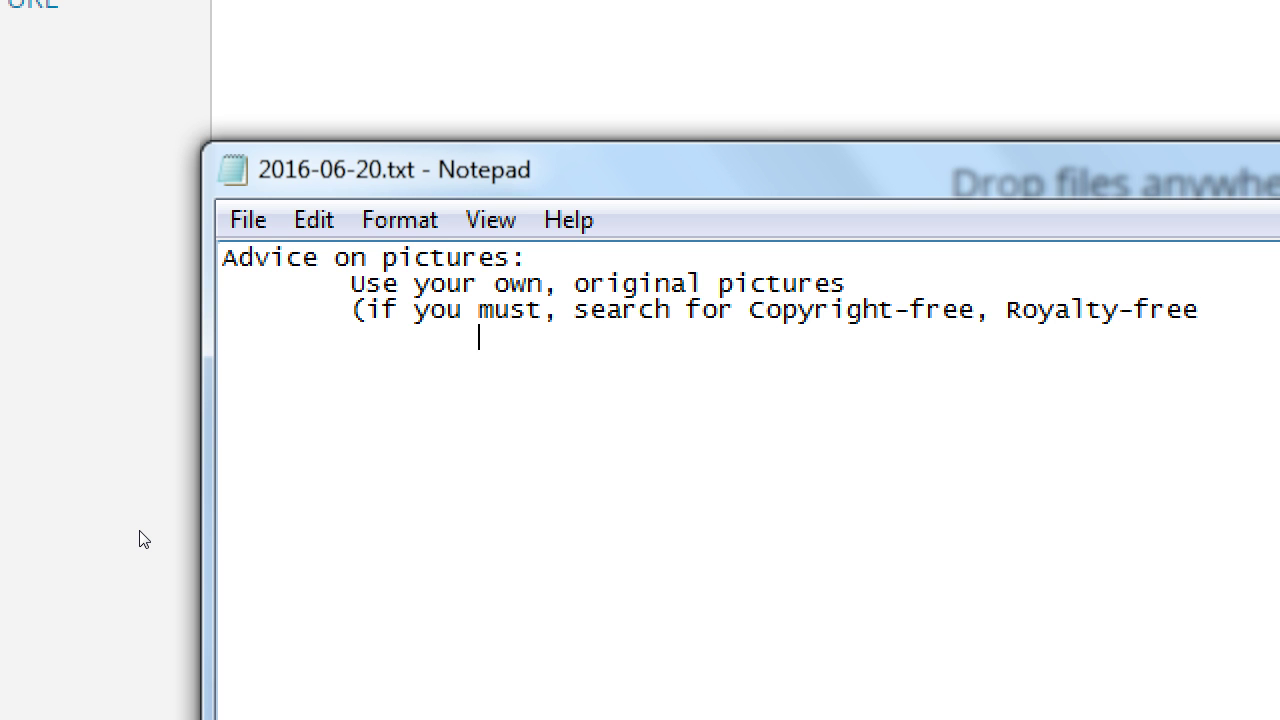
{"action": "type", "text": "or Public domain typ"}
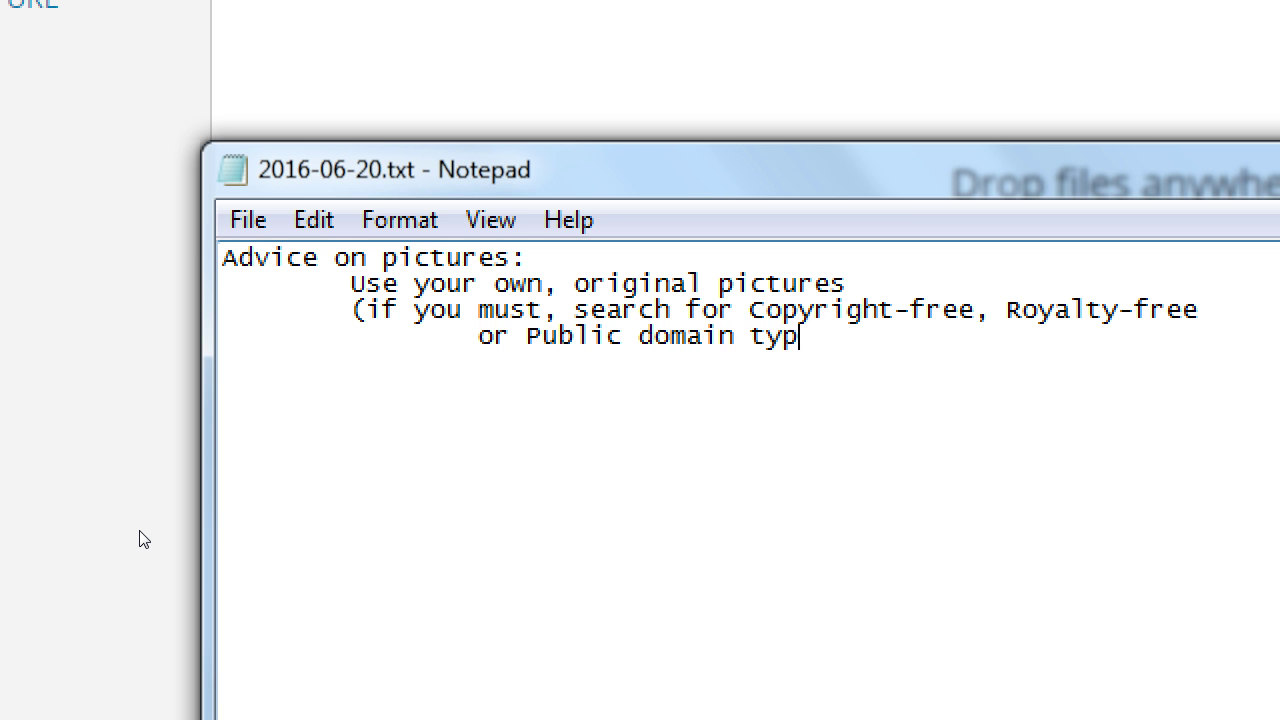
{"action": "type", "text": "e images)"}
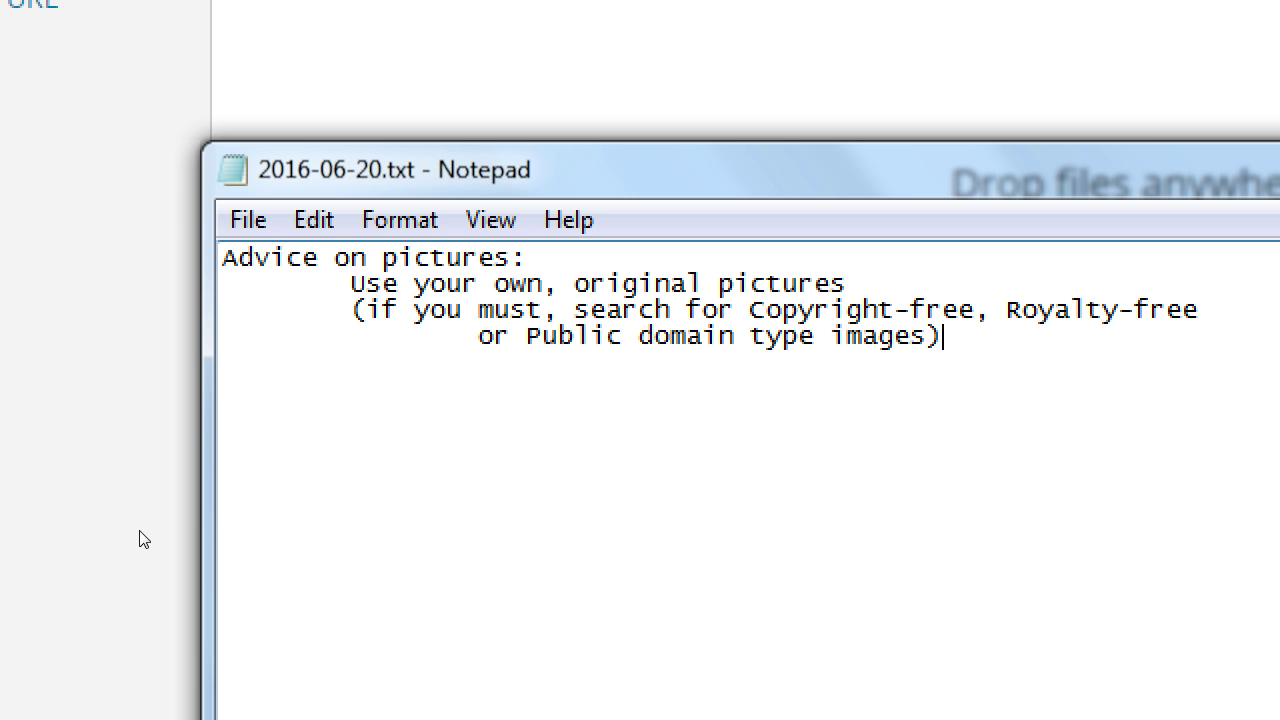
{"action": "key", "text": "Tab"}
{"action": "type", "text": "or http://pi"}
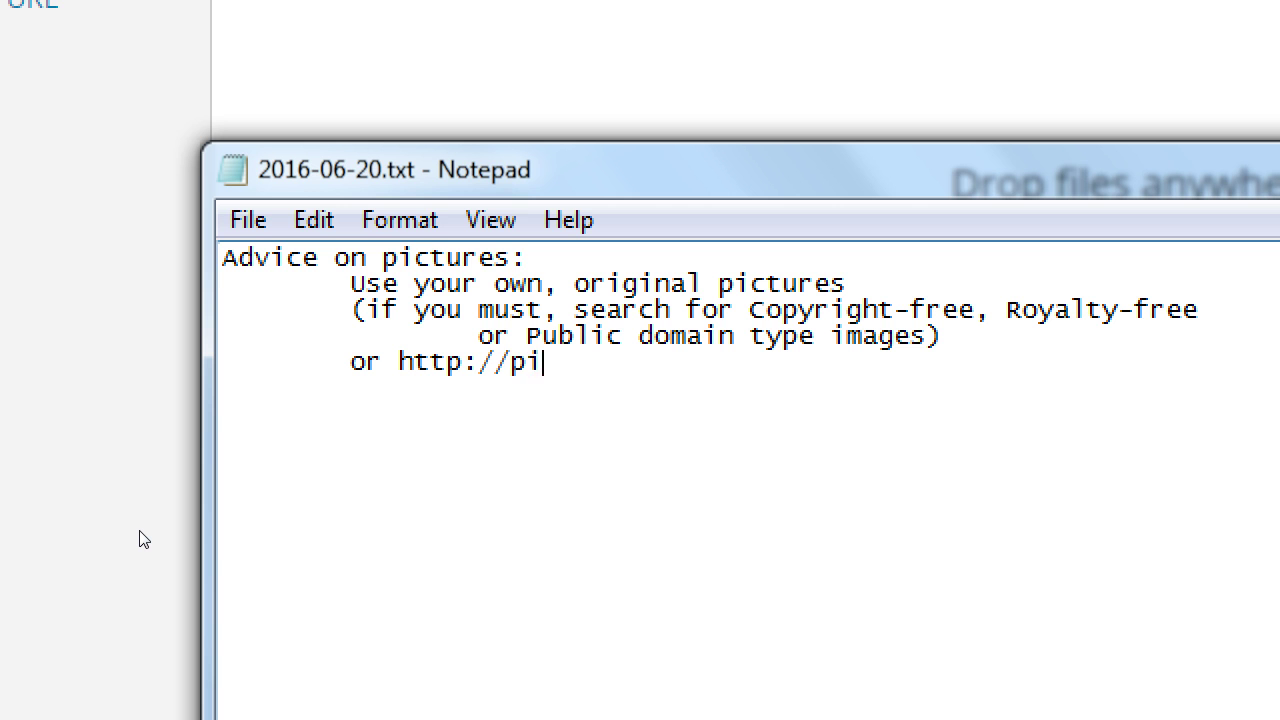
{"action": "type", "text": "xabay.com"}
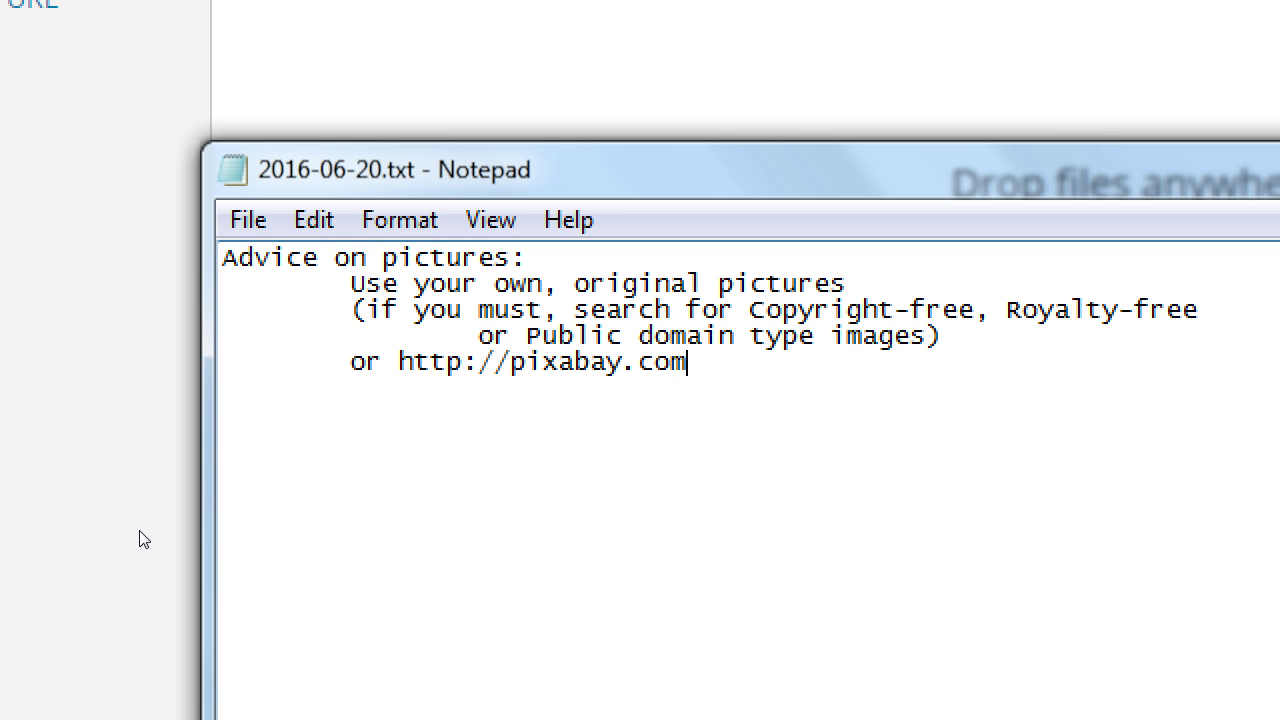
Add the indented line 'If you shoot your own pics: don't upload them as-is'.
{"action": "key", "text": "Return"}
{"action": "key", "text": "Return"}
{"action": "key", "text": "Tab"}
{"action": "type", "text": "If you shoot y"}
{"action": "type", "text": "our own pics"}
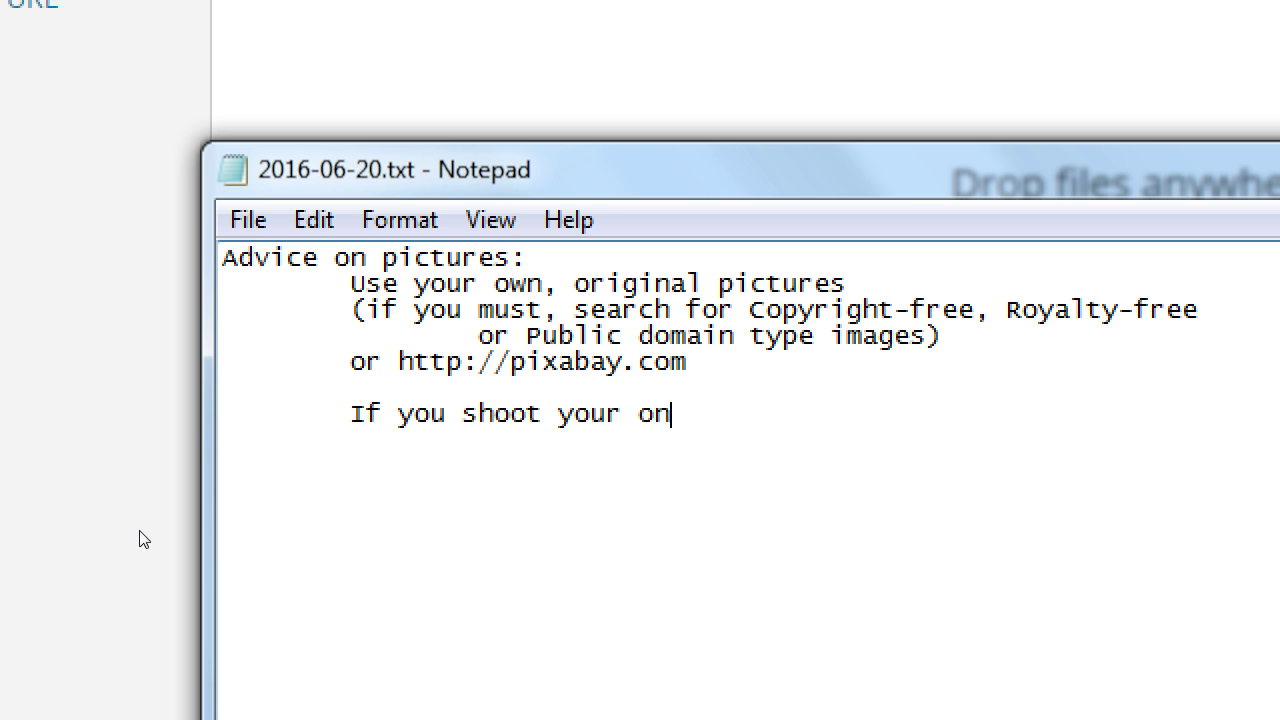
{"action": "type", "text": ": "}
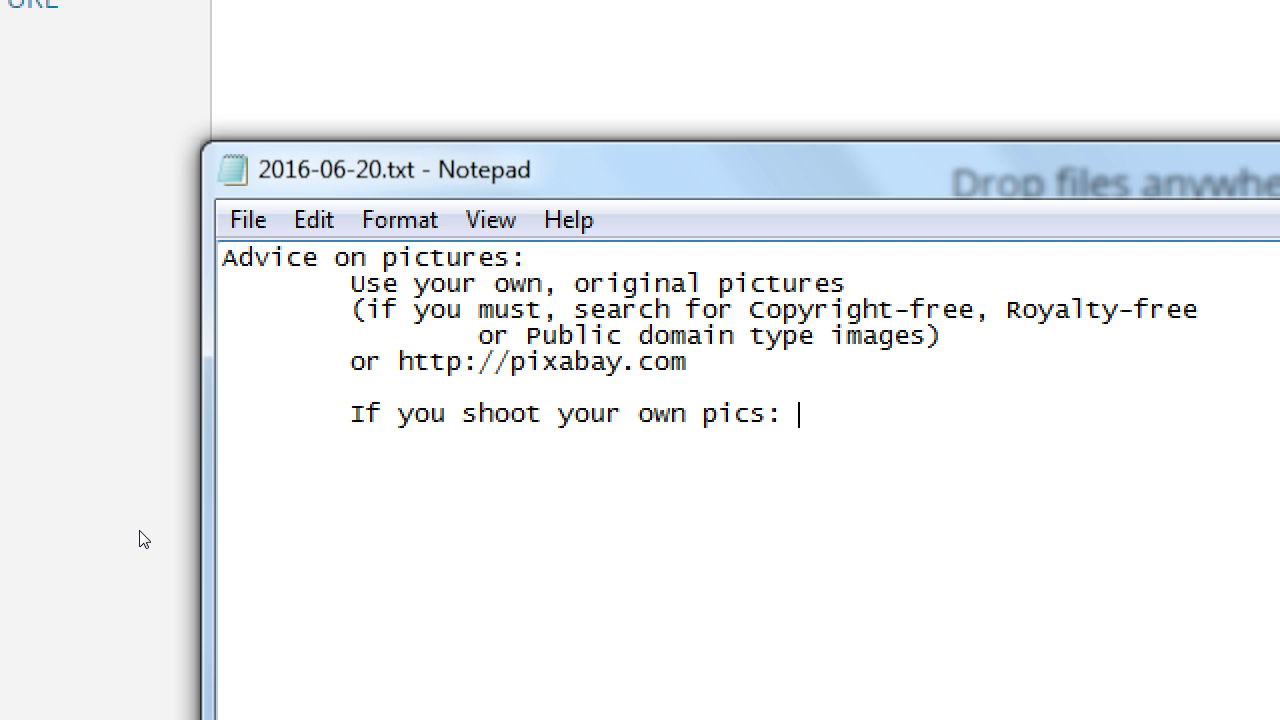
{"action": "type", "text": "don't uplo"}
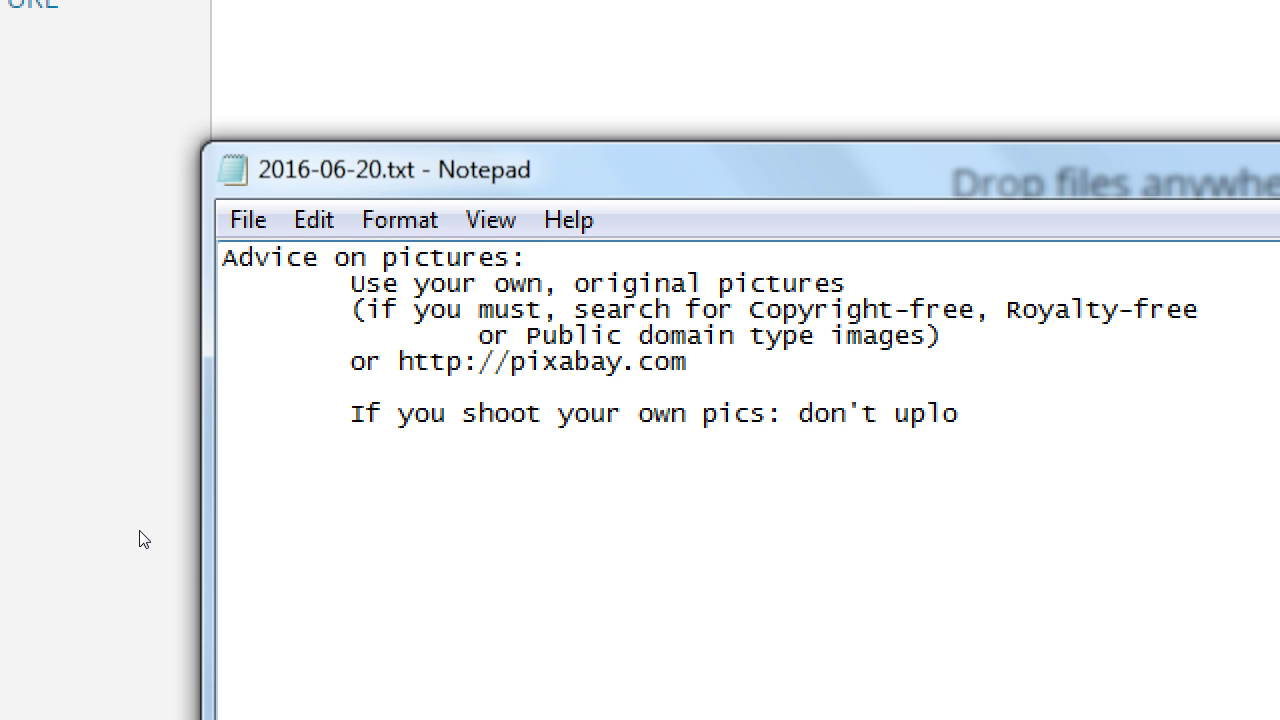
{"action": "type", "text": "ad them as-is"}
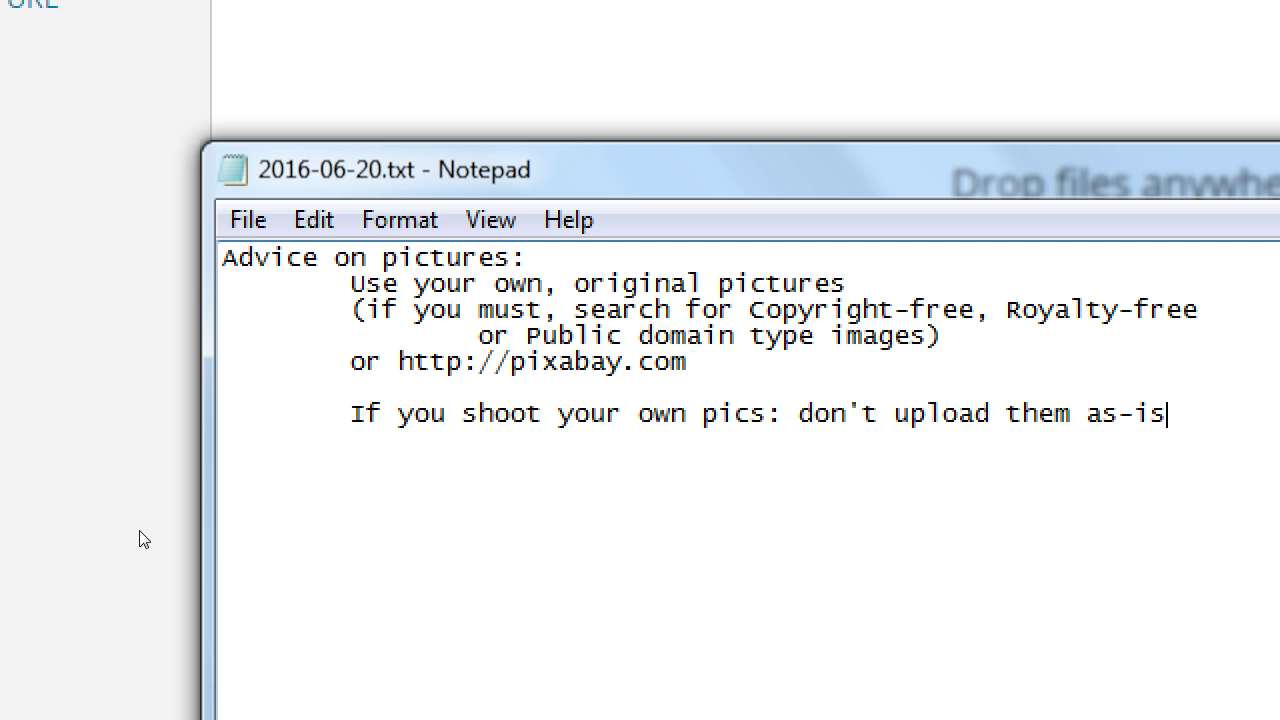
Add an indented line 'Edit the Dimensions & the File size to a 'reasonable' size'.
{"action": "key", "text": "Tab"}
{"action": "type", "text": "Edit th"}
{"action": "key", "text": "BackSpace"}
{"action": "type", "text": "e Di"}
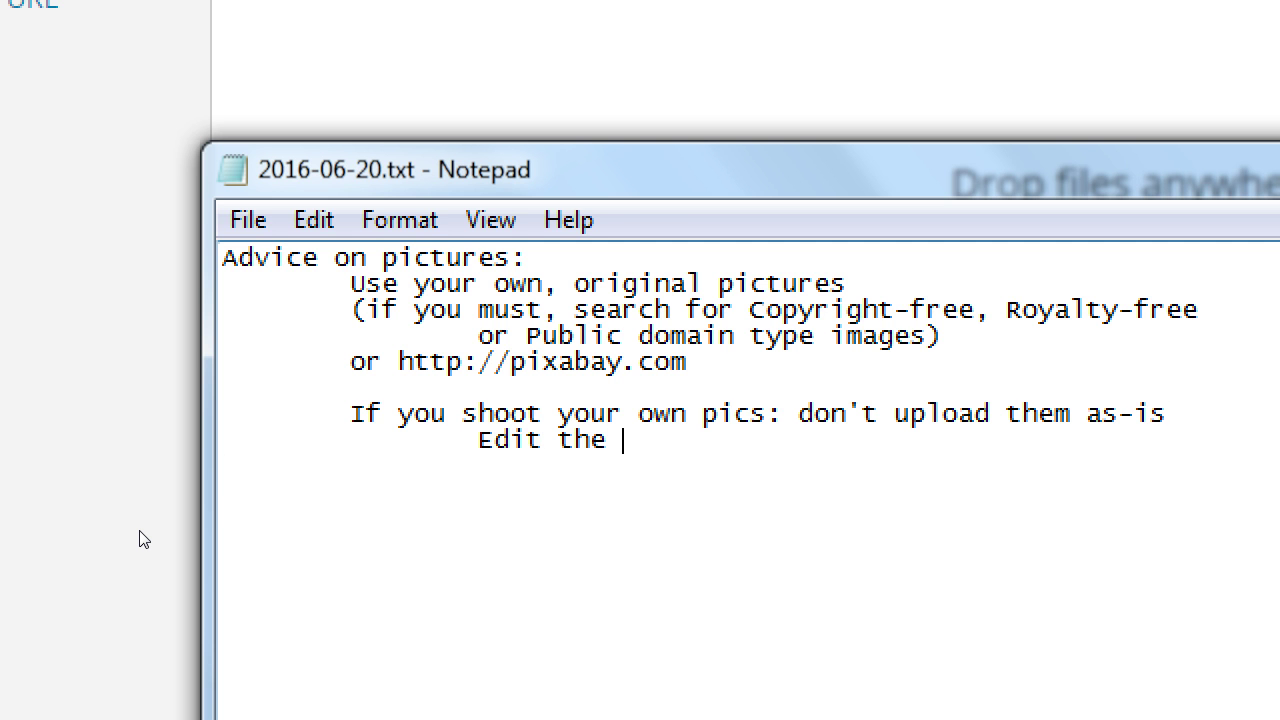
{"action": "type", "text": "mensions & the Fi"}
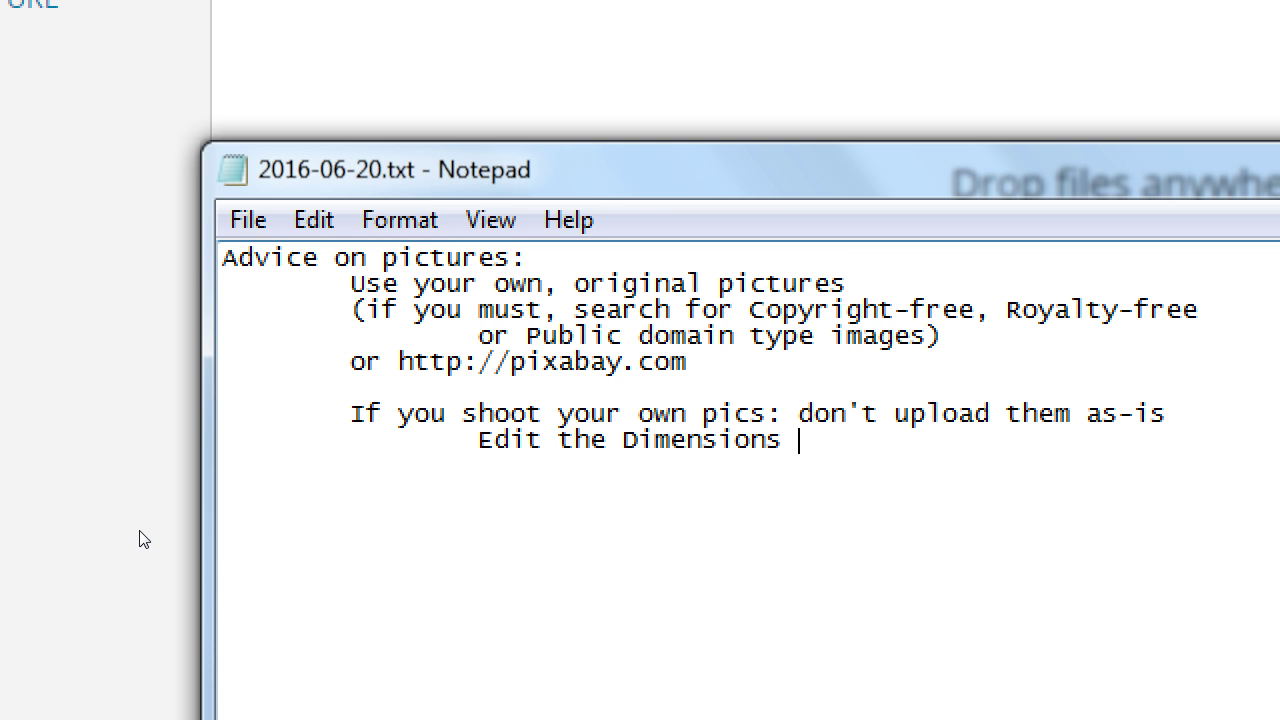
{"action": "type", "text": "le size to "}
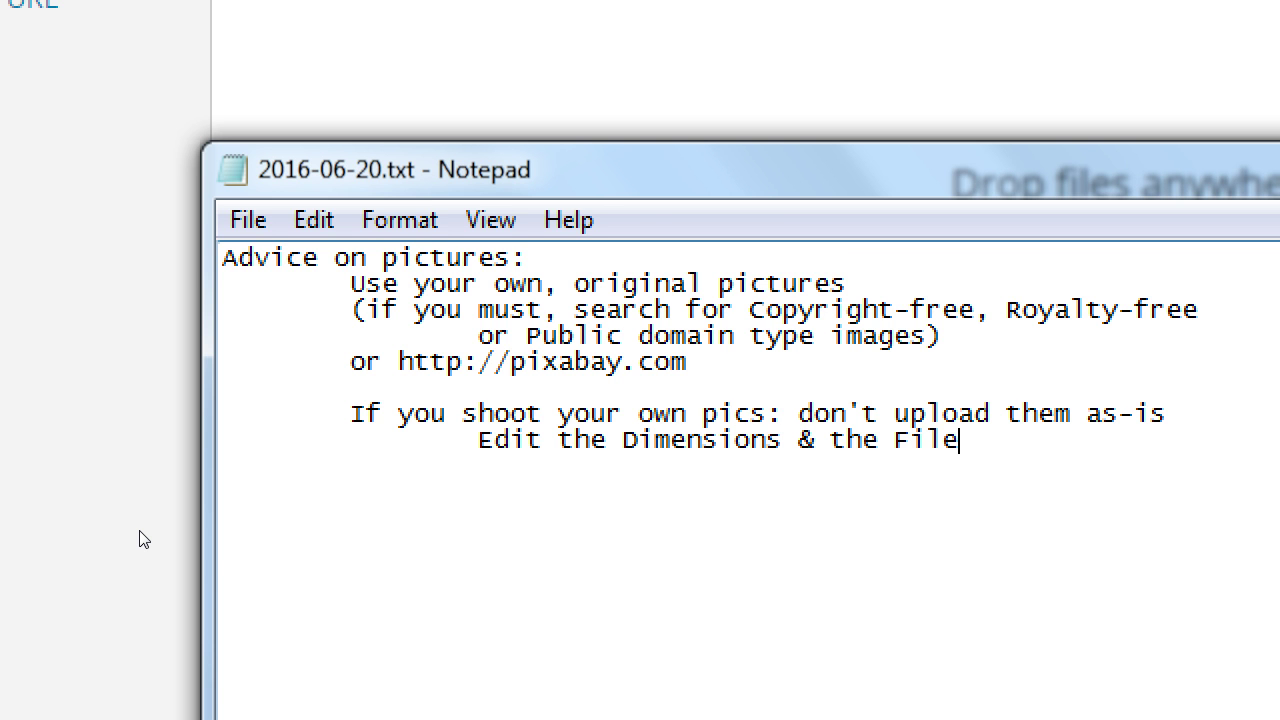
{"action": "type", "text": "a"}
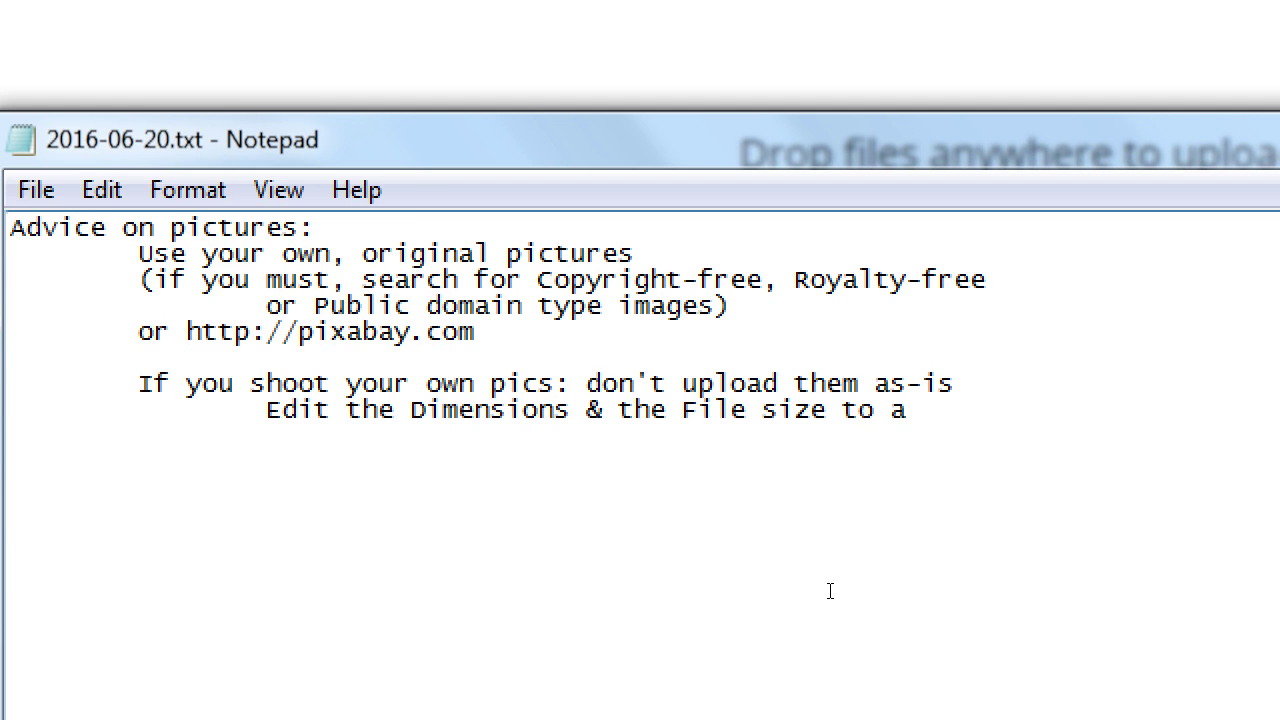
{"action": "type", "text": " reasonable siz"}
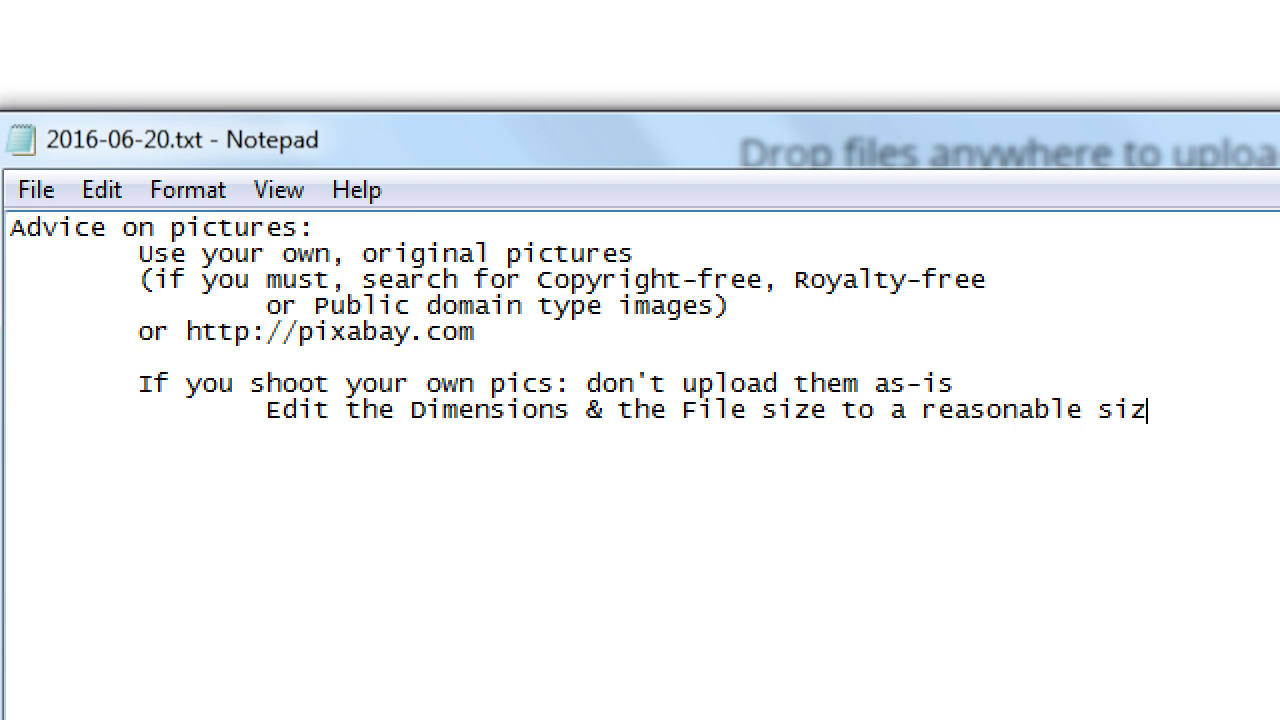
{"action": "type", "text": "e"}
{"action": "key", "text": "Left"}
{"action": "key", "text": "Left"}
{"action": "key", "text": "Left"}
{"action": "key", "text": "Left"}
{"action": "key", "text": "Left"}
{"action": "type", "text": "'"}
{"action": "key", "text": "Left"}
{"action": "key", "text": "Left"}
{"action": "key", "text": "Left"}
{"action": "key", "text": "Left"}
{"action": "key", "text": "Left"}
{"action": "key", "text": "Left"}
{"action": "key", "text": "Left"}
{"action": "key", "text": "Left"}
{"action": "key", "text": "Left"}
{"action": "key", "text": "Left"}
{"action": "key", "text": "Left"}
{"action": "type", "text": "'"}
{"action": "key", "text": "End"}
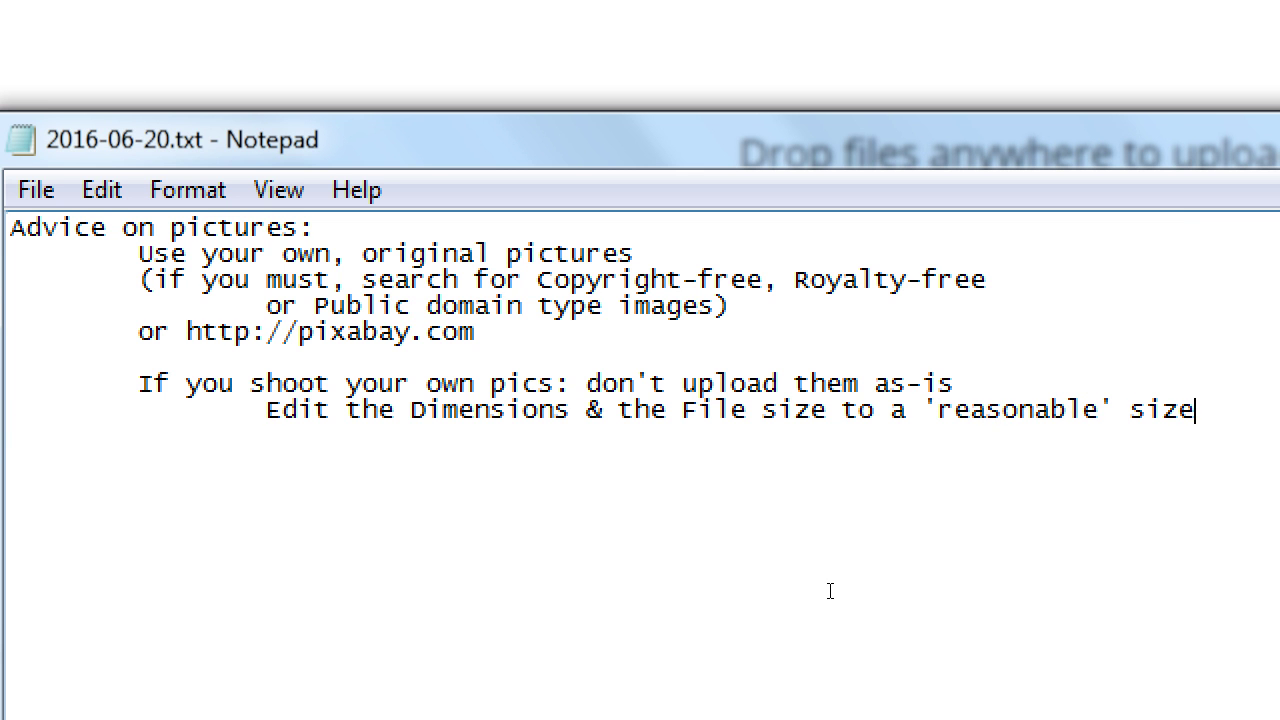
Add the line 'Good dimensions: Width of between 1024 x 1920 pixels' beneath it.
{"action": "key", "text": "Return"}
{"action": "key", "text": "Tab"}
{"action": "key", "text": "Tab"}
{"action": "type", "text": "Good dimensi"}
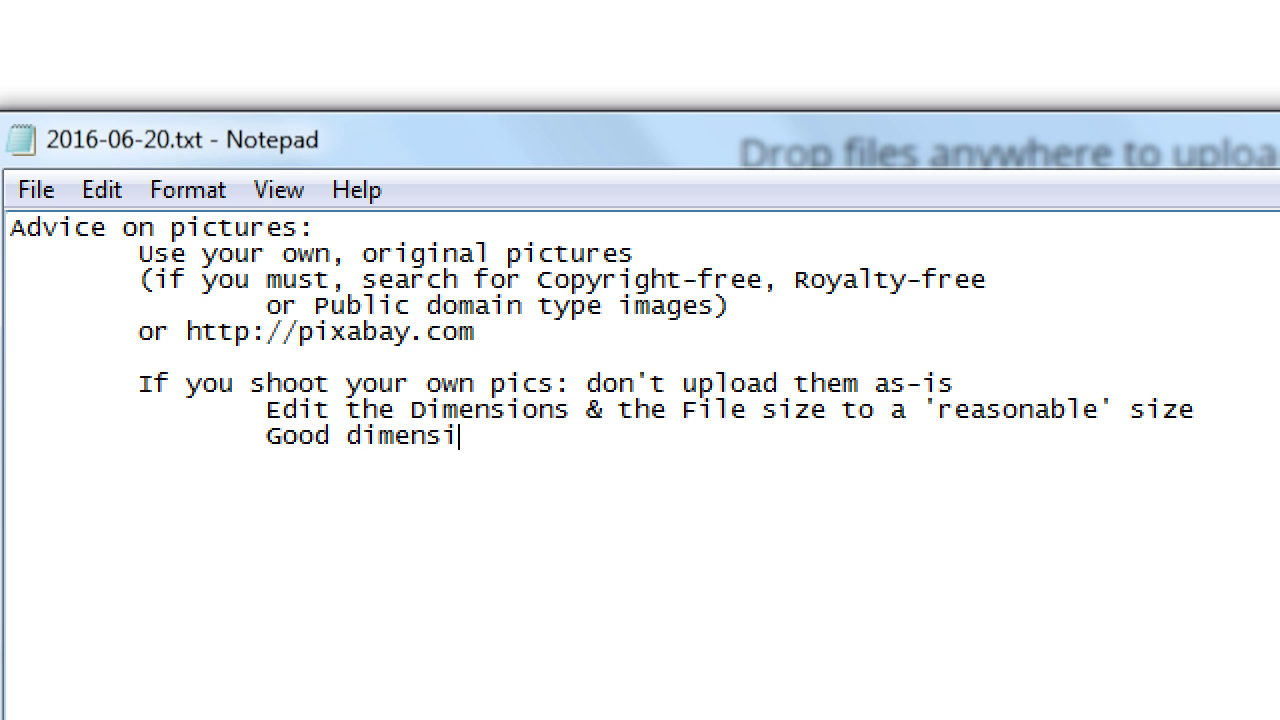
{"action": "type", "text": "ons: Width"}
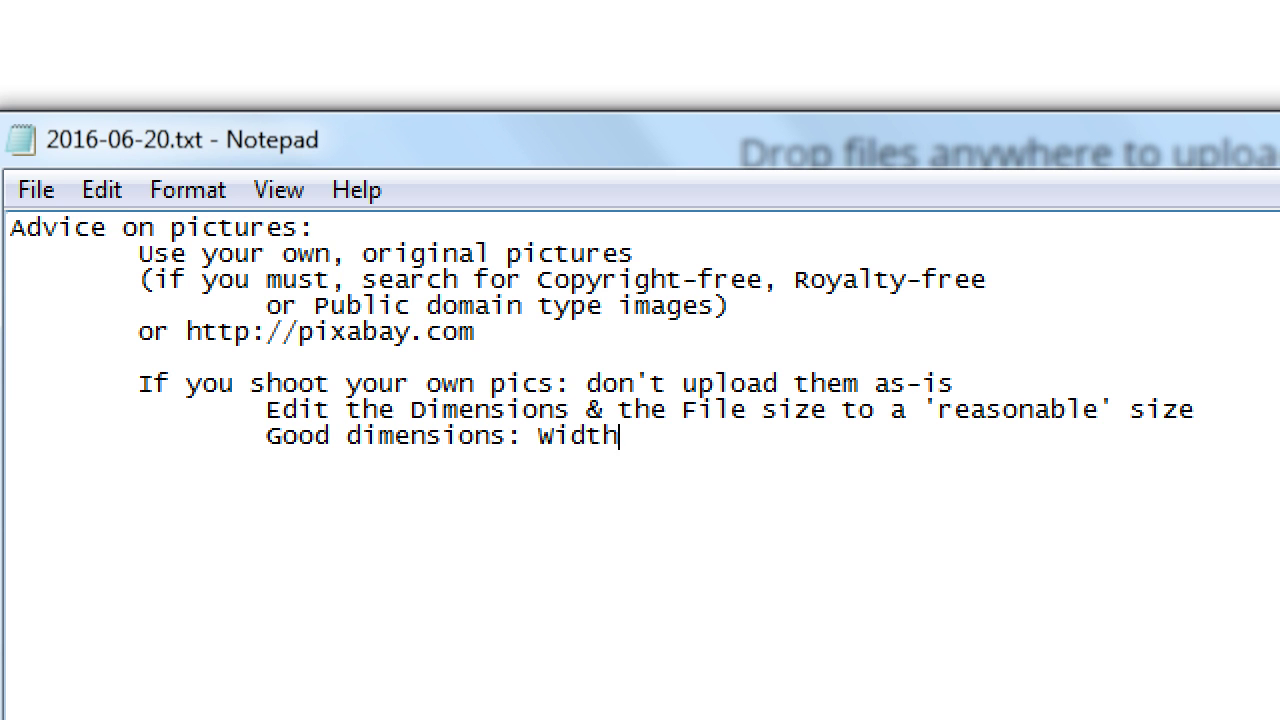
{"action": "type", "text": " of between 1024"}
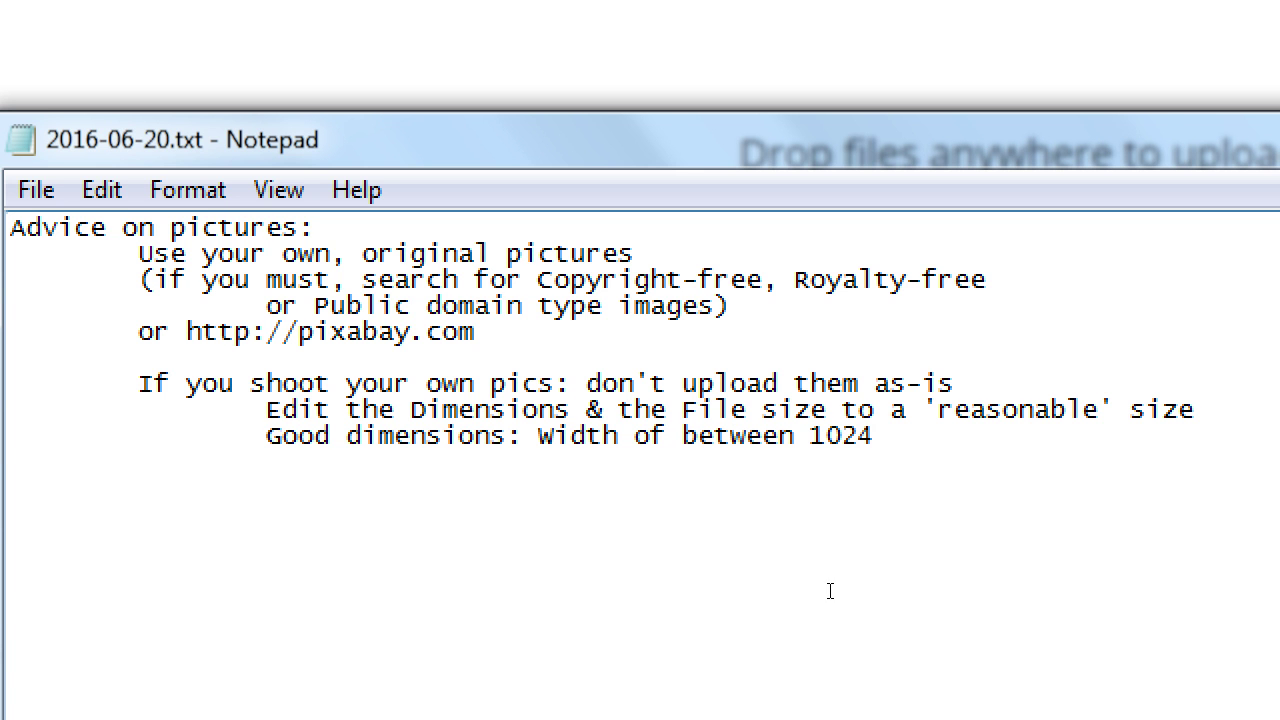
{"action": "type", "text": " x 1920 pixe"}
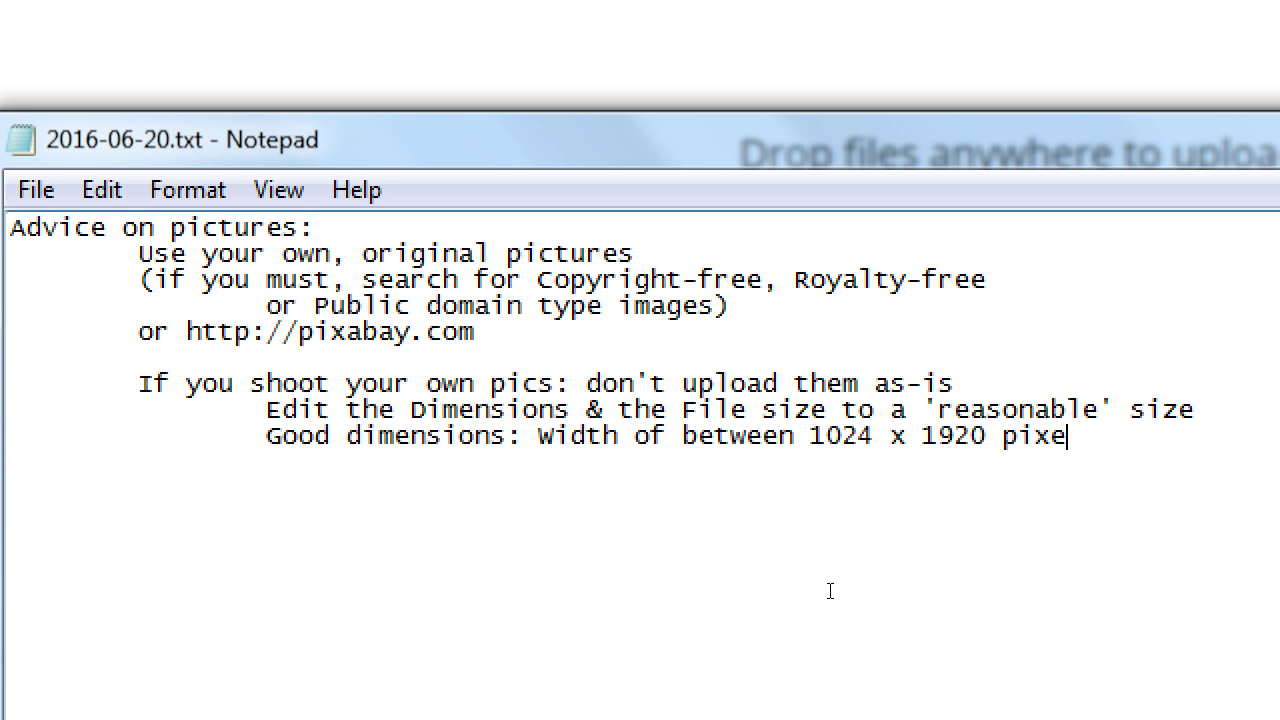
{"action": "type", "text": "le"}
{"action": "key", "text": "BackSpace"}
{"action": "type", "text": "s"}
Add a further-indented '(3000px wide)' line under the dimensions line.
{"action": "key", "text": "Return"}
{"action": "key", "text": "Tab"}
{"action": "key", "text": "Tab"}
{"action": "key", "text": "Tab"}
{"action": "type", "text": "(3000px wide)"}
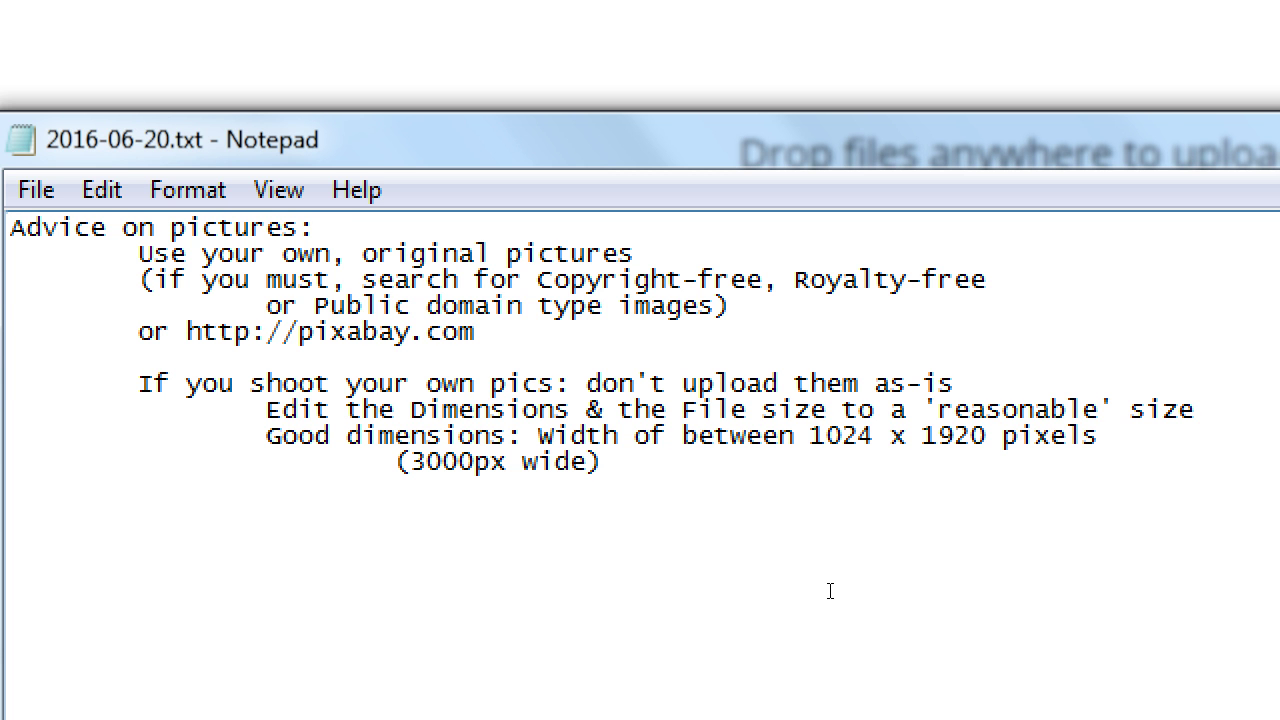
Change '1024 x 1920' to '1024 to 1920' in the dimensions line.
{"action": "left_click", "coordinate": [902, 435]}
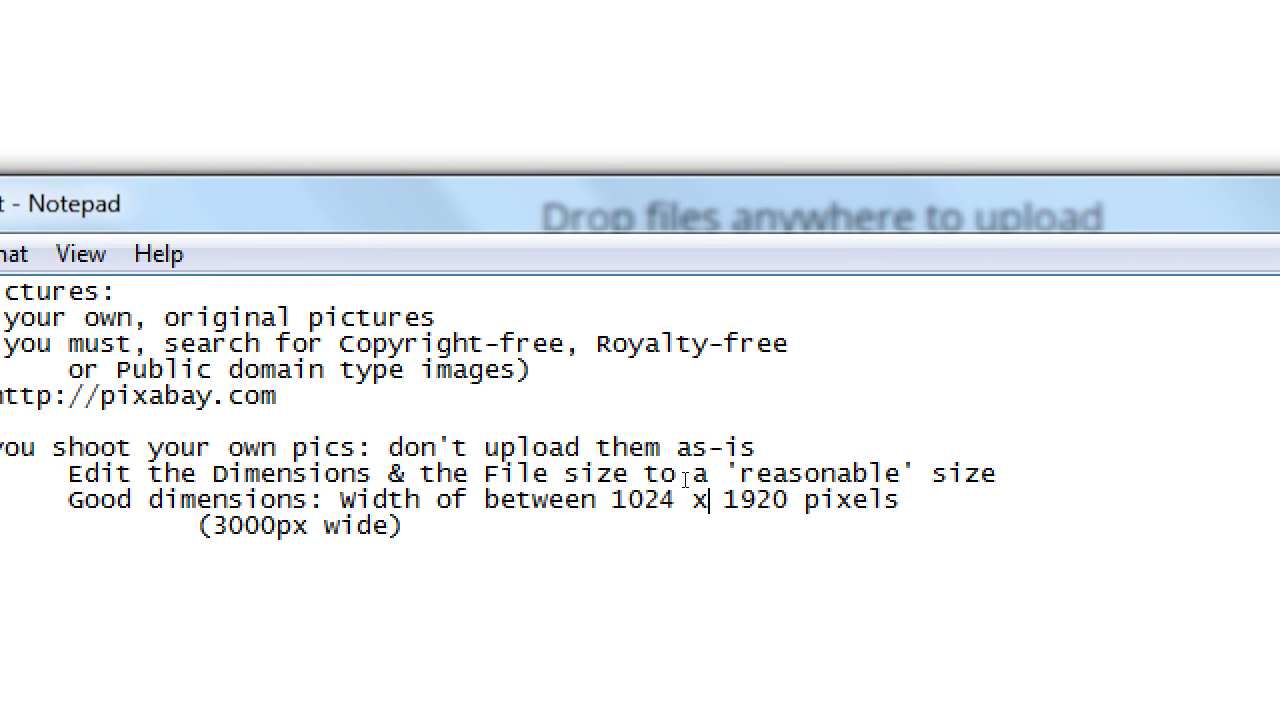
{"action": "key", "text": "shift+Left"}
{"action": "type", "text": "to"}
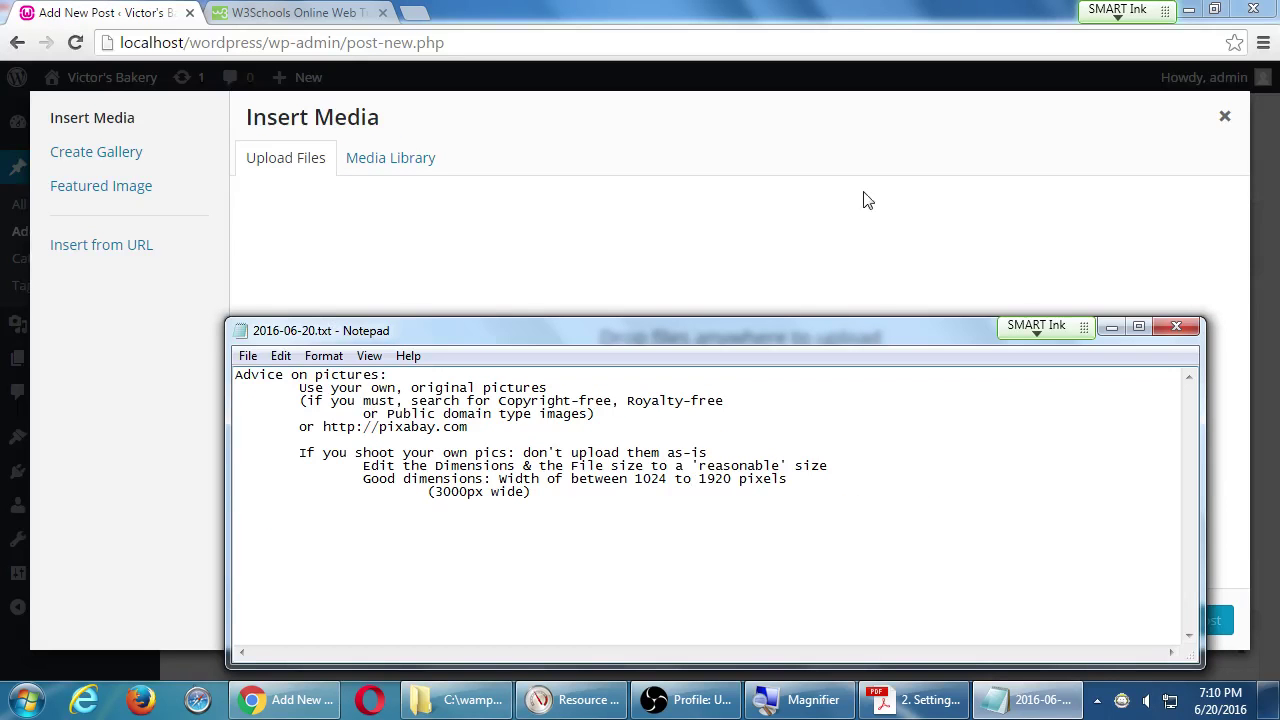
Load AquiEsTexcoco.com in a new Chrome tab.
{"action": "left_click", "coordinate": [421, 20]}
{"action": "left_click", "coordinate": [421, 18]}
{"action": "type", "text": "aqui"}
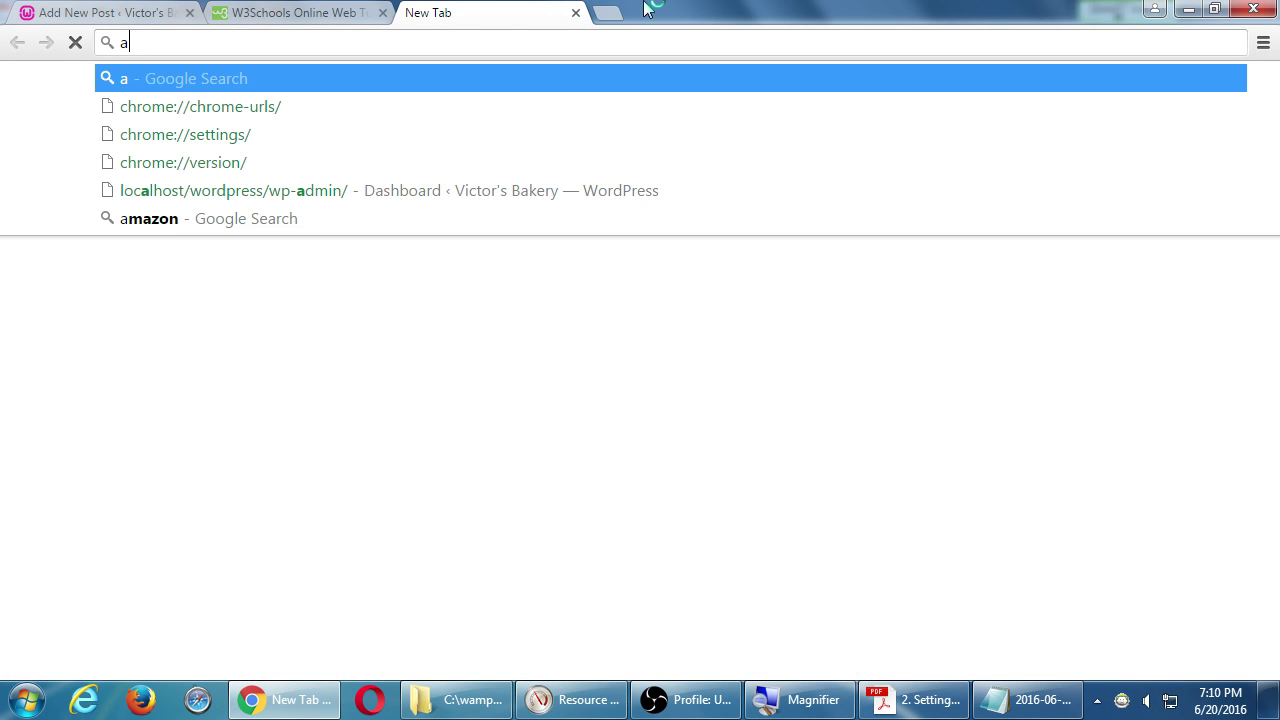
{"action": "key", "text": "BackSpace"}
{"action": "key", "text": "BackSpace"}
{"action": "key", "text": "BackSpace"}
{"action": "key", "text": "BackSpace"}
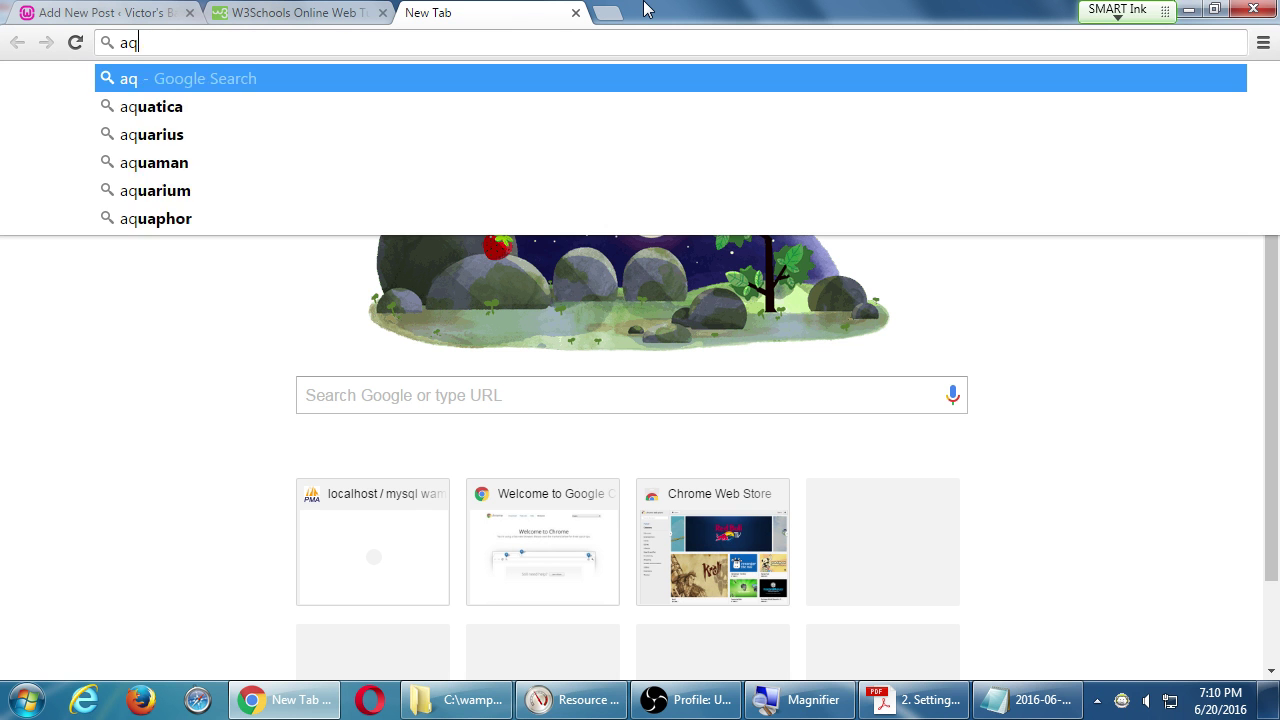
{"action": "type", "text": "Aqui"}
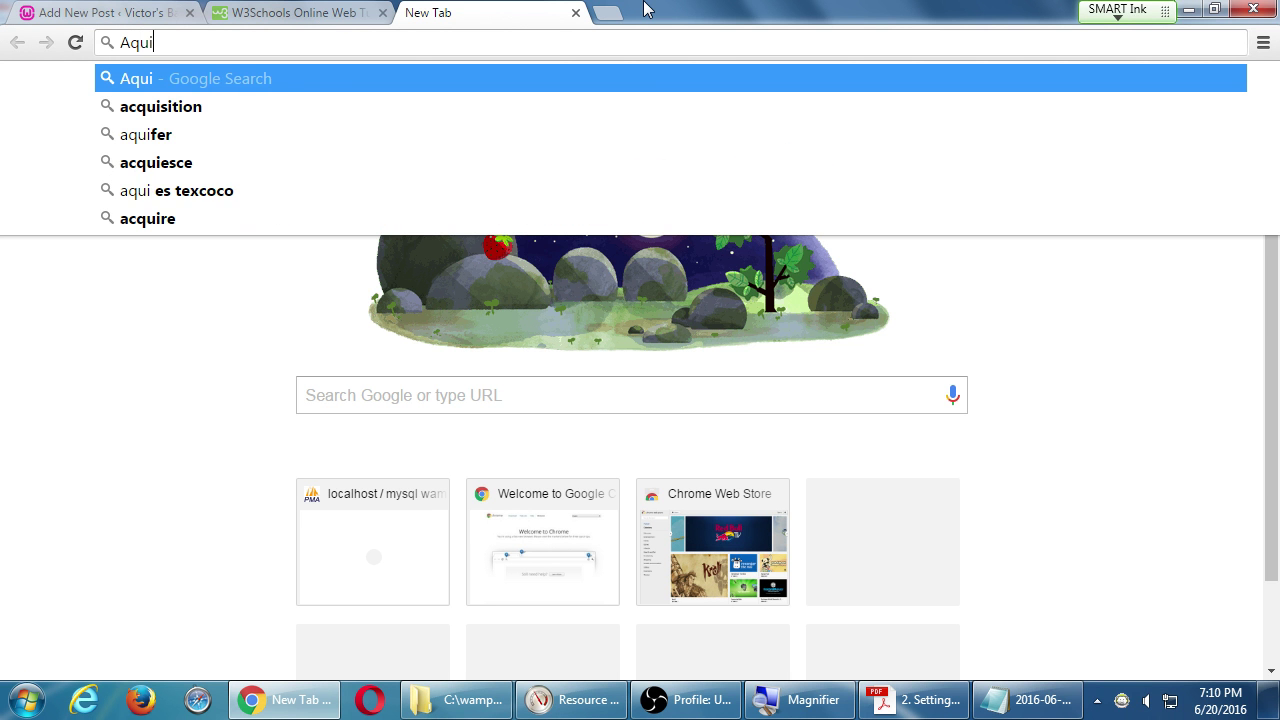
{"action": "type", "text": "EsTexcoco.c"}
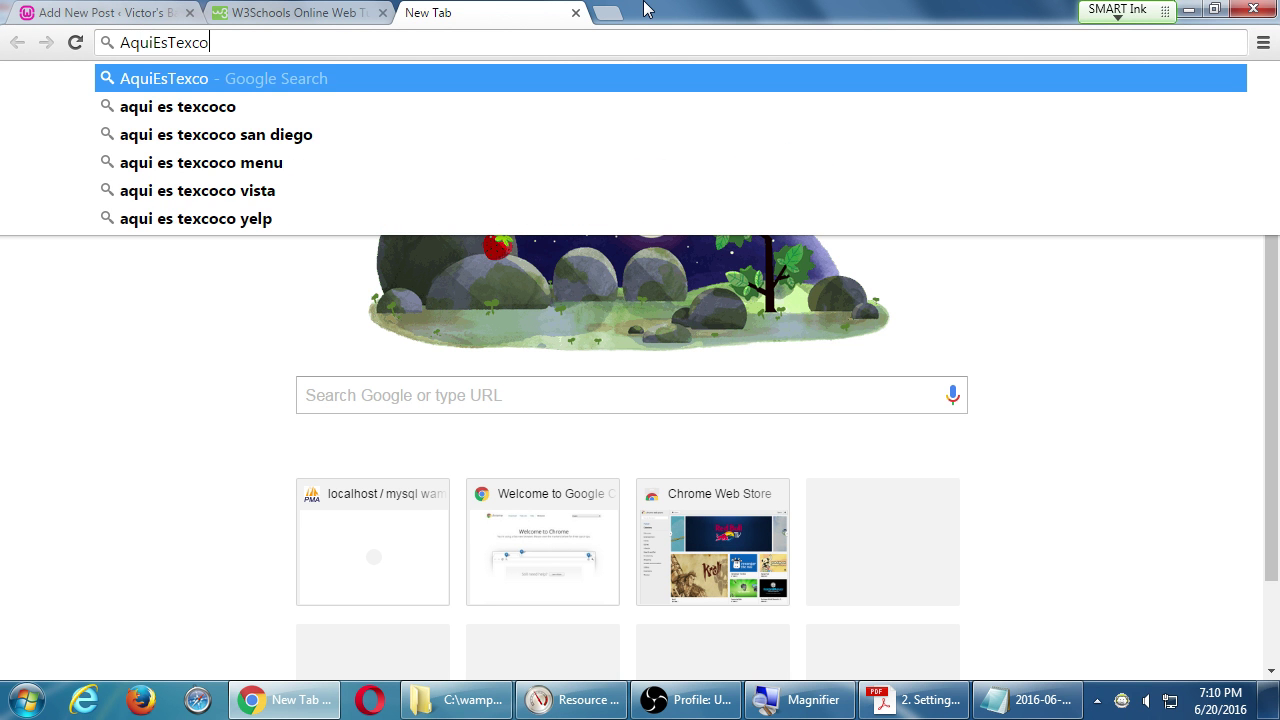
{"action": "type", "text": "om"}
{"action": "key", "text": "Return"}
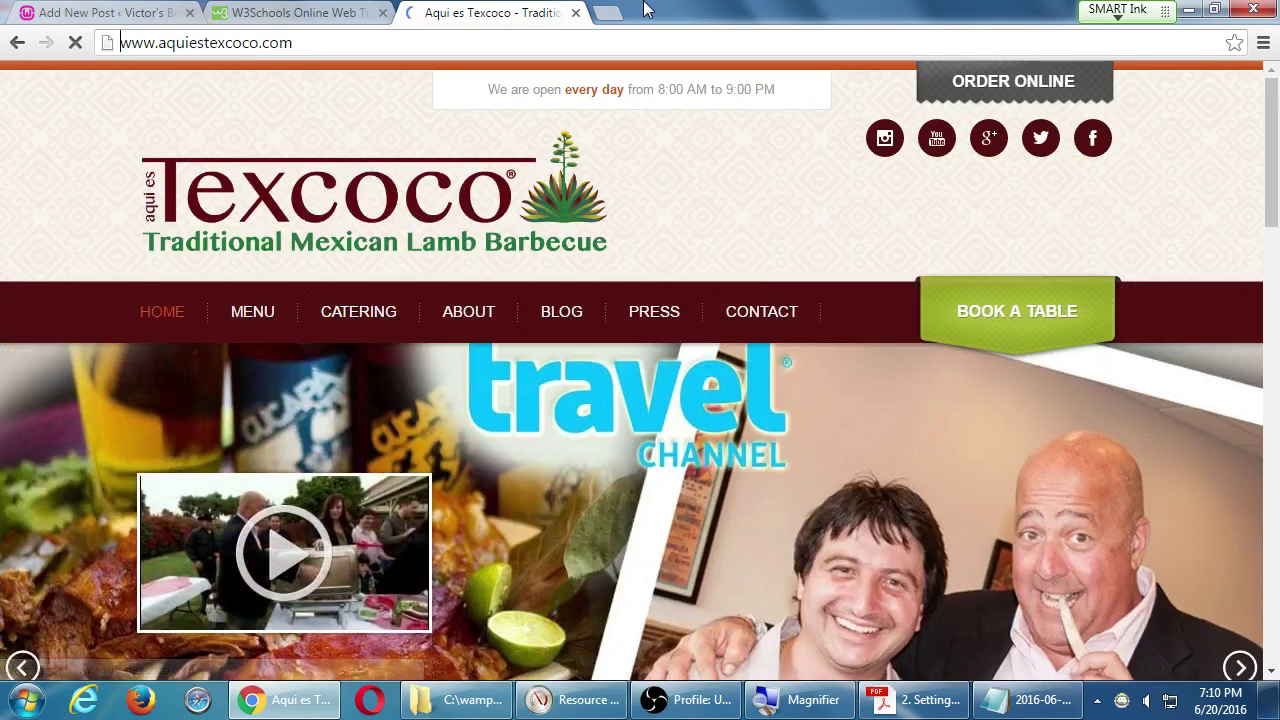
Capitalise the A, E and T in the address to read AquiEsTexcoco.com.
{"action": "key", "text": "Delete"}
{"action": "key", "text": "Delete"}
{"action": "key", "text": "Delete"}
{"action": "key", "text": "Delete"}
{"action": "type", "text": "A"}
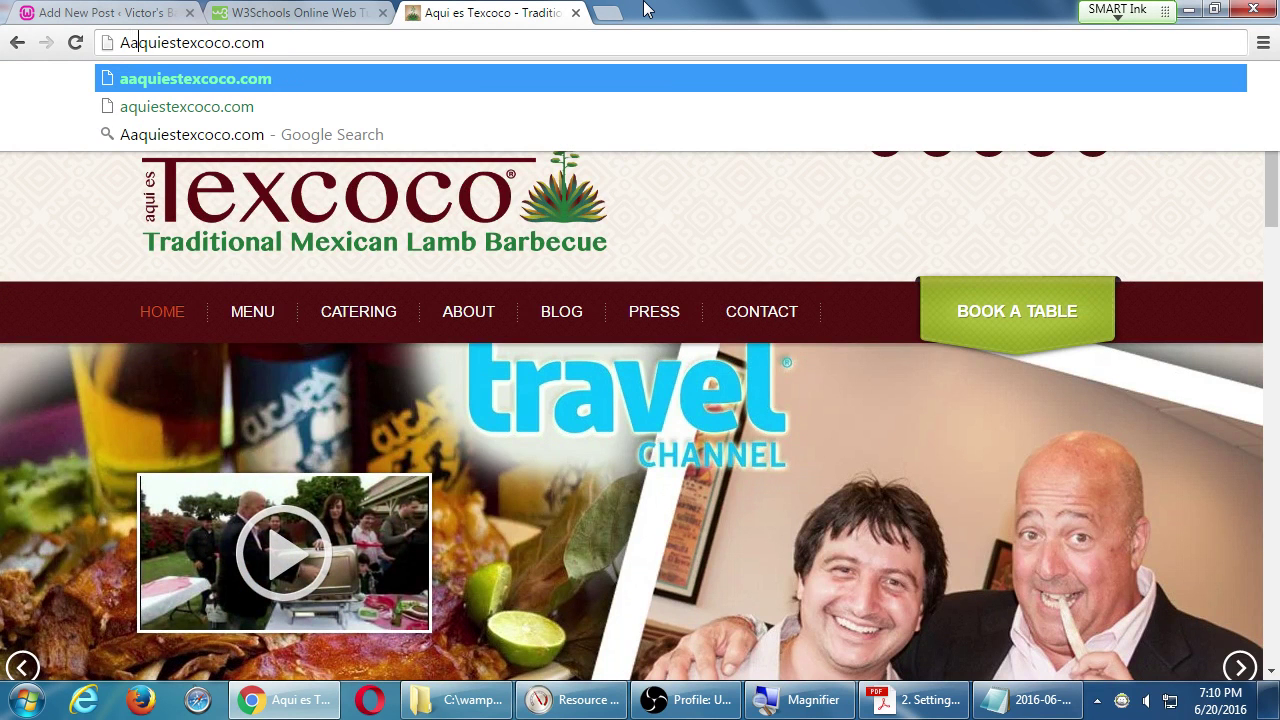
{"action": "key", "text": "BackSpace"}
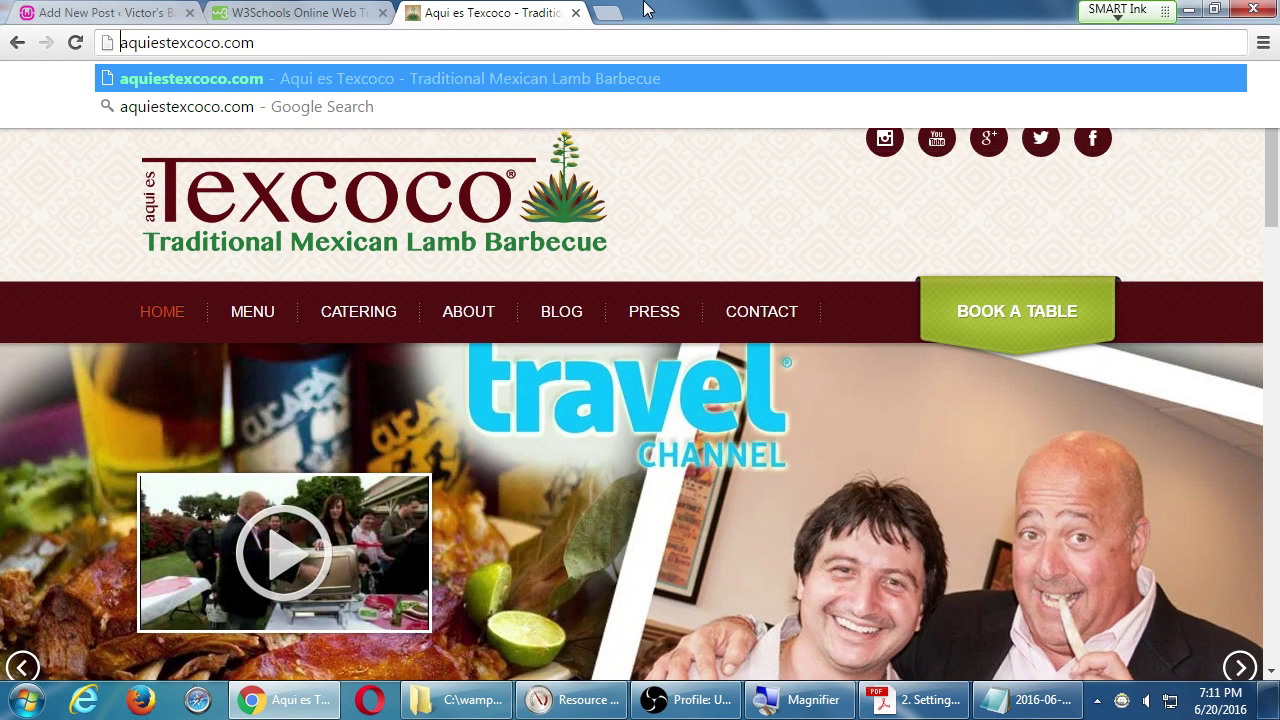
{"action": "key", "text": "Delete"}
{"action": "type", "text": "A"}
{"action": "key", "text": "Right"}
{"action": "key", "text": "Right"}
{"action": "key", "text": "Right"}
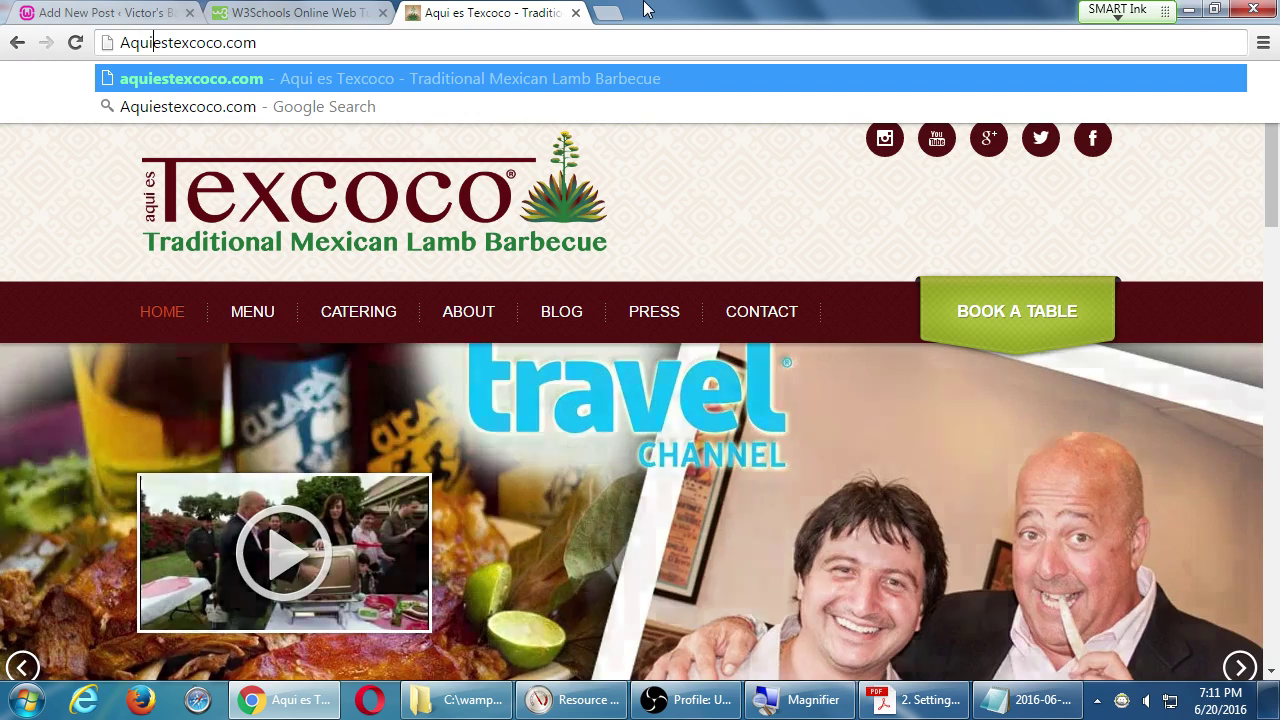
{"action": "key", "text": "Delete"}
{"action": "type", "text": "E"}
{"action": "key", "text": "Delete"}
{"action": "type", "text": "T"}
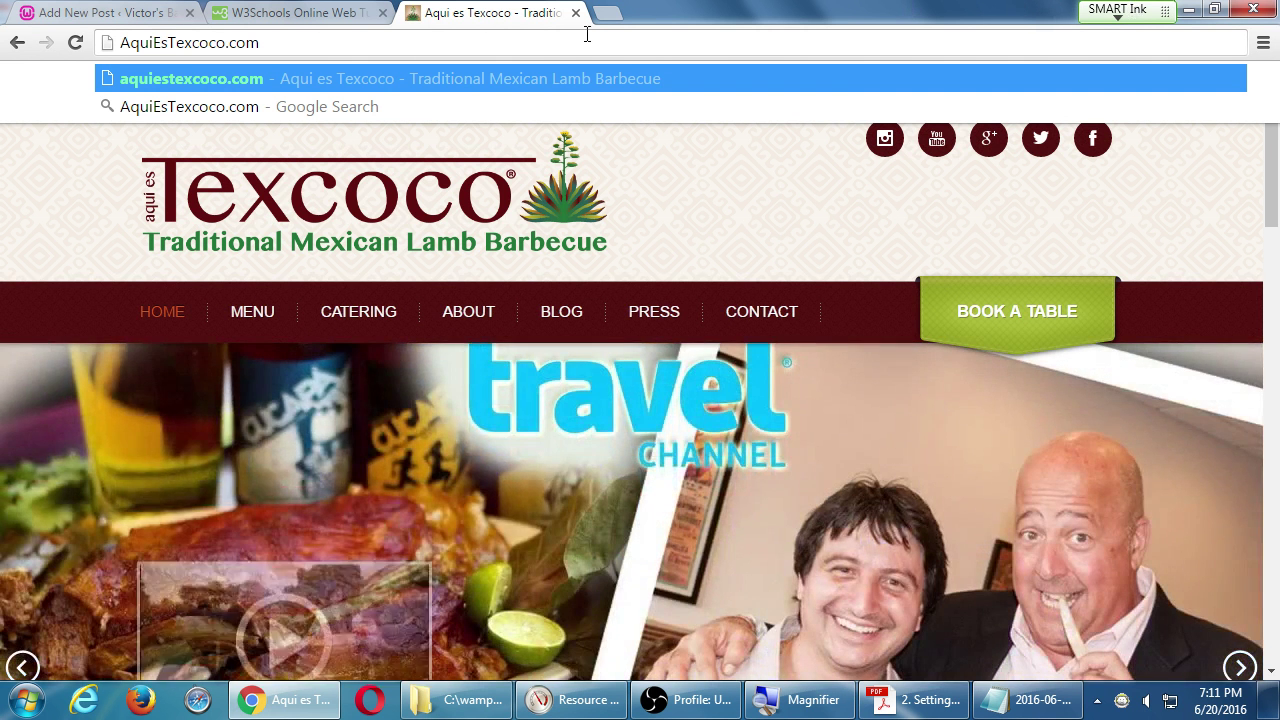
Close the Texcoco and W3Schools tabs and make the Notepad line read '(NOT 3000px wide)'.
{"action": "left_click", "coordinate": [576, 13]}
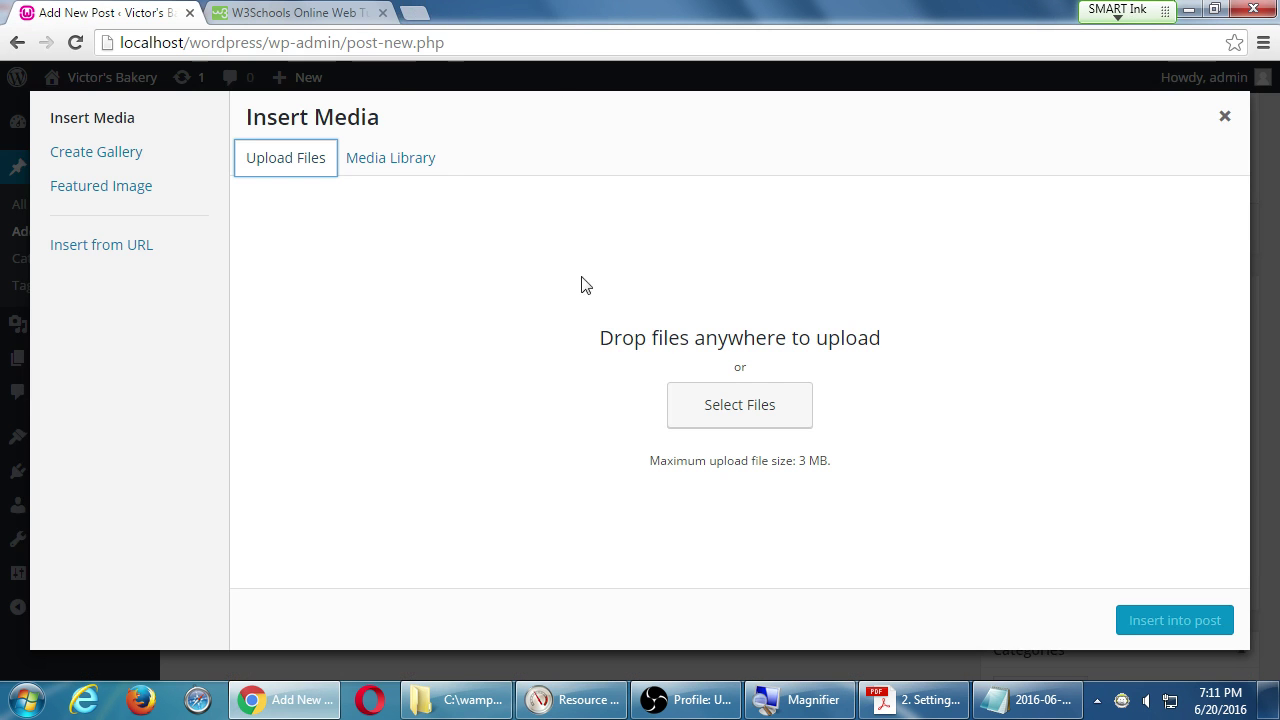
{"action": "left_click", "coordinate": [382, 12]}
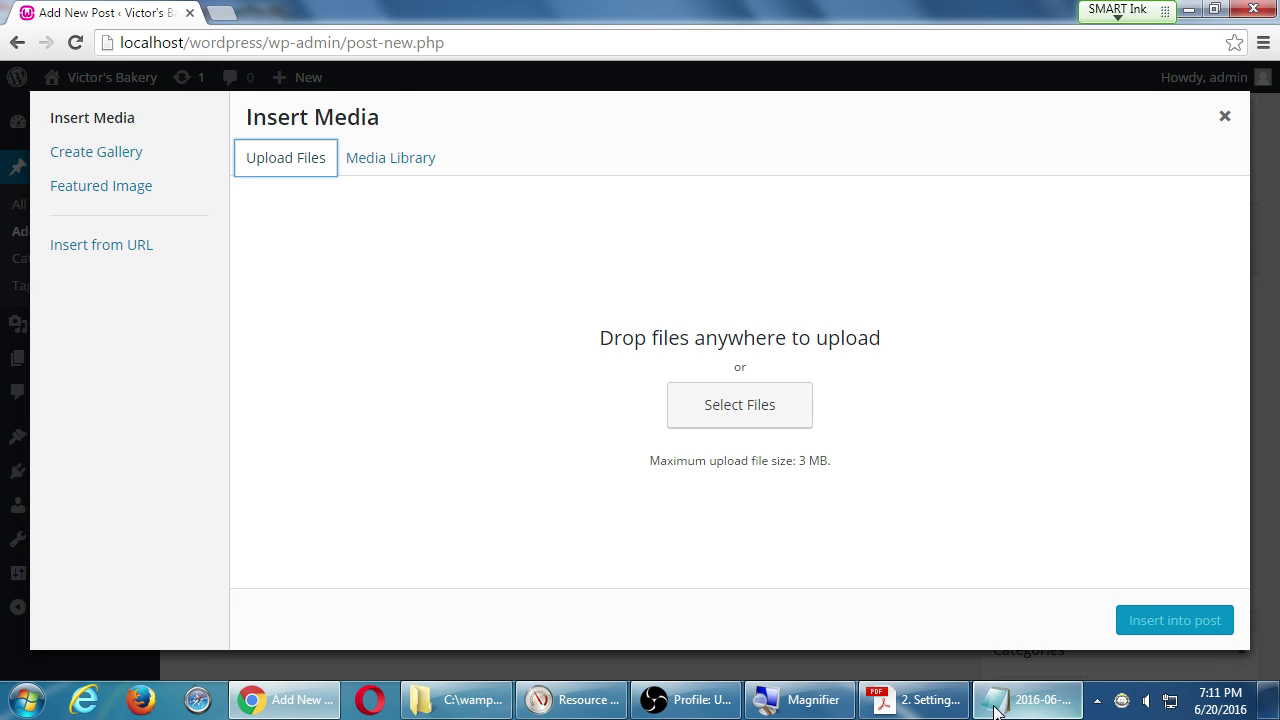
{"action": "left_click", "coordinate": [1028, 699]}
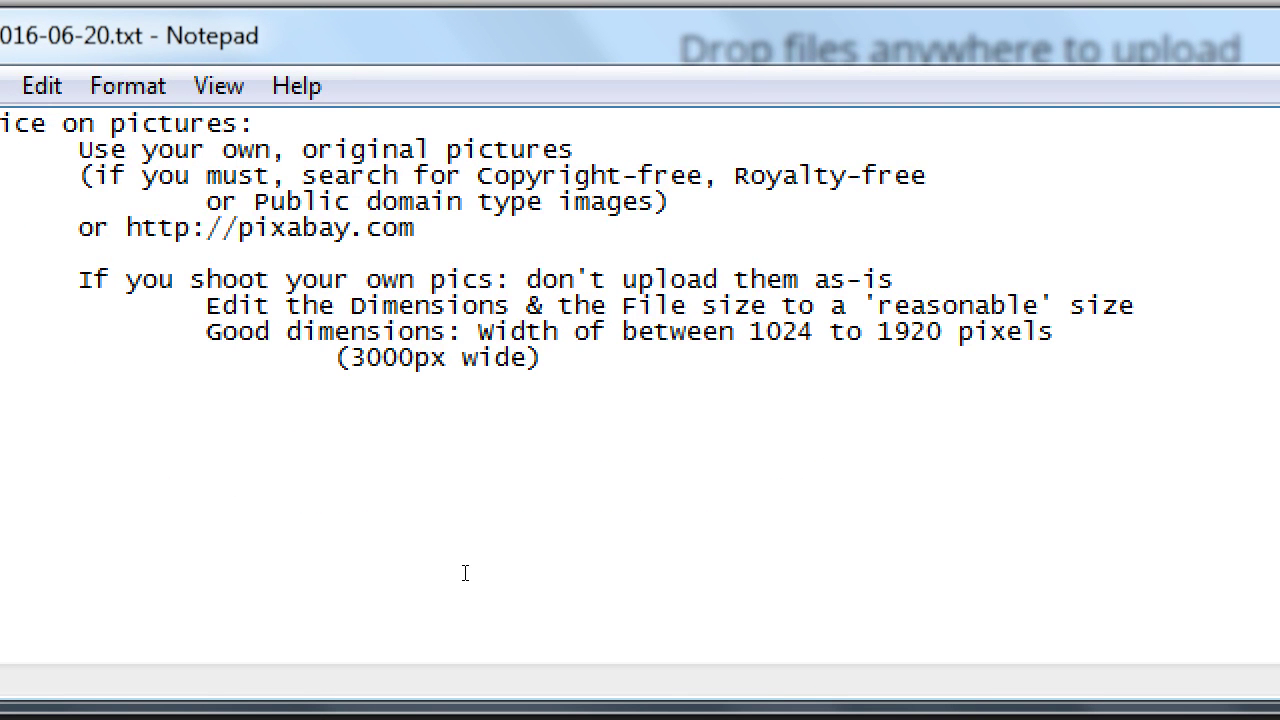
{"action": "type", "text": "NOT"}
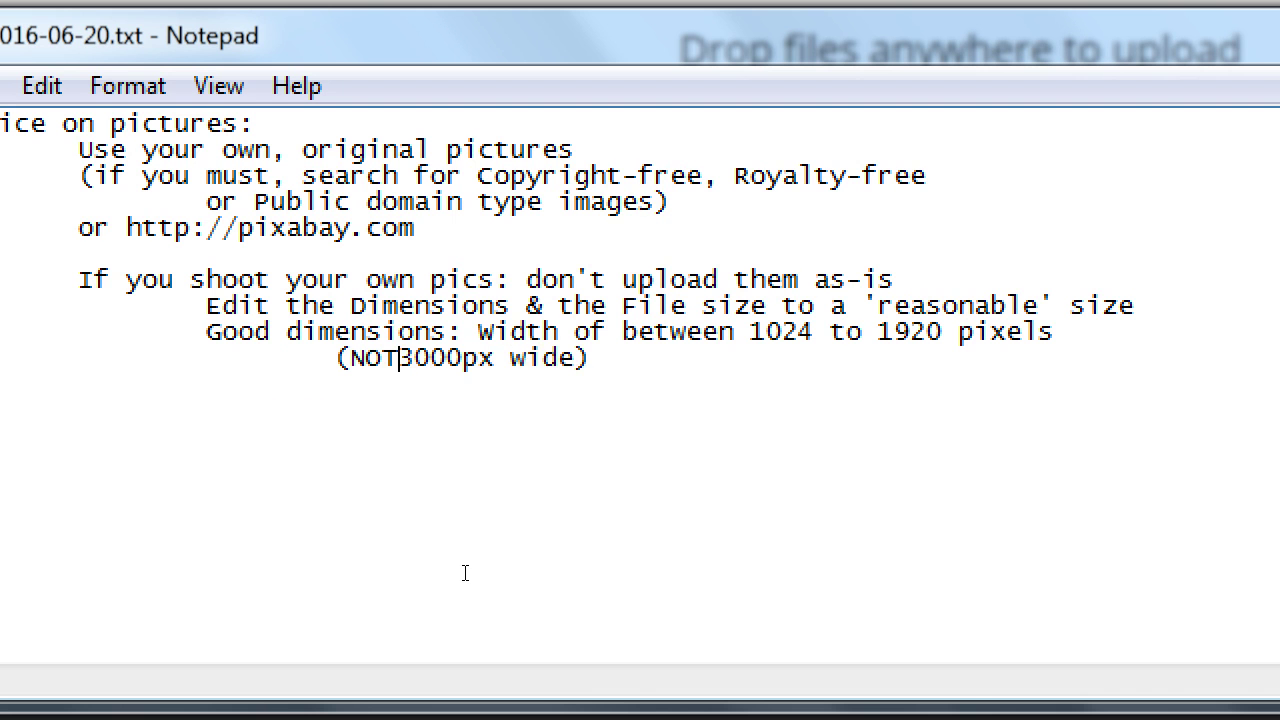
Add indented lines 'Good size: 100k to 300k per picture' and '1000k = 1M'.
{"action": "key", "text": "End"}
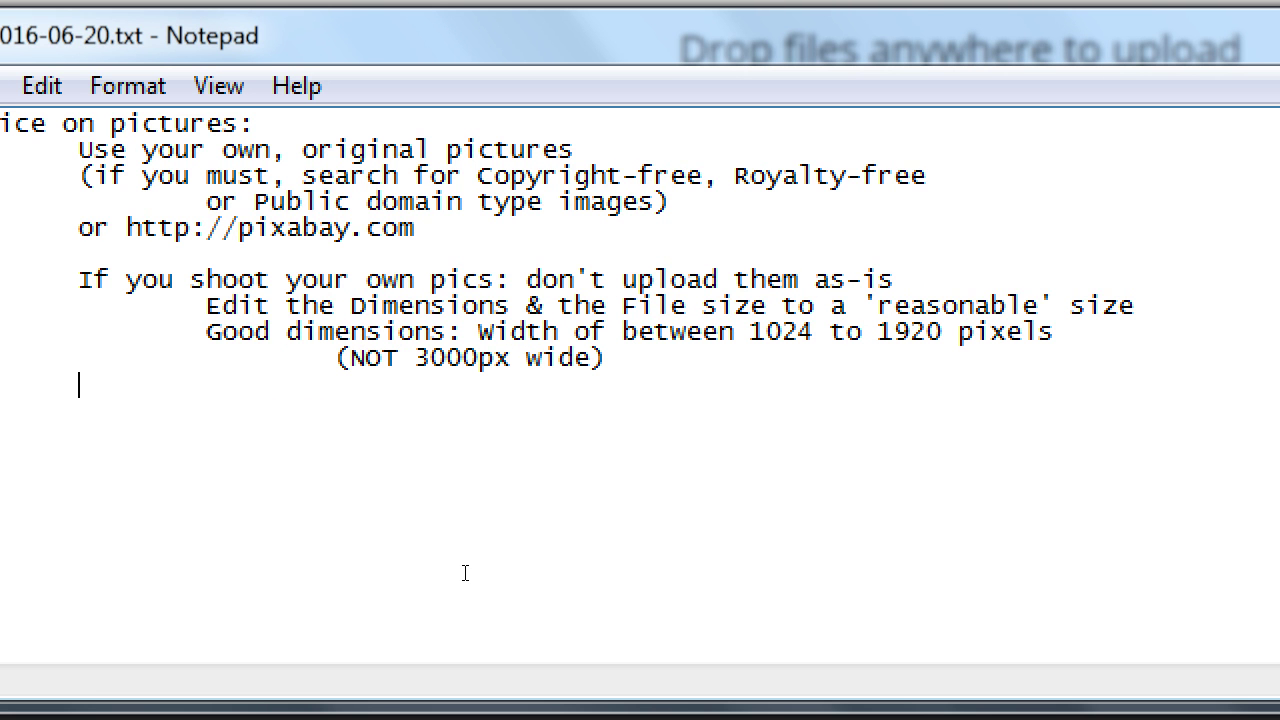
{"action": "key", "text": "Tab"}
{"action": "type", "text": "Good size:"}
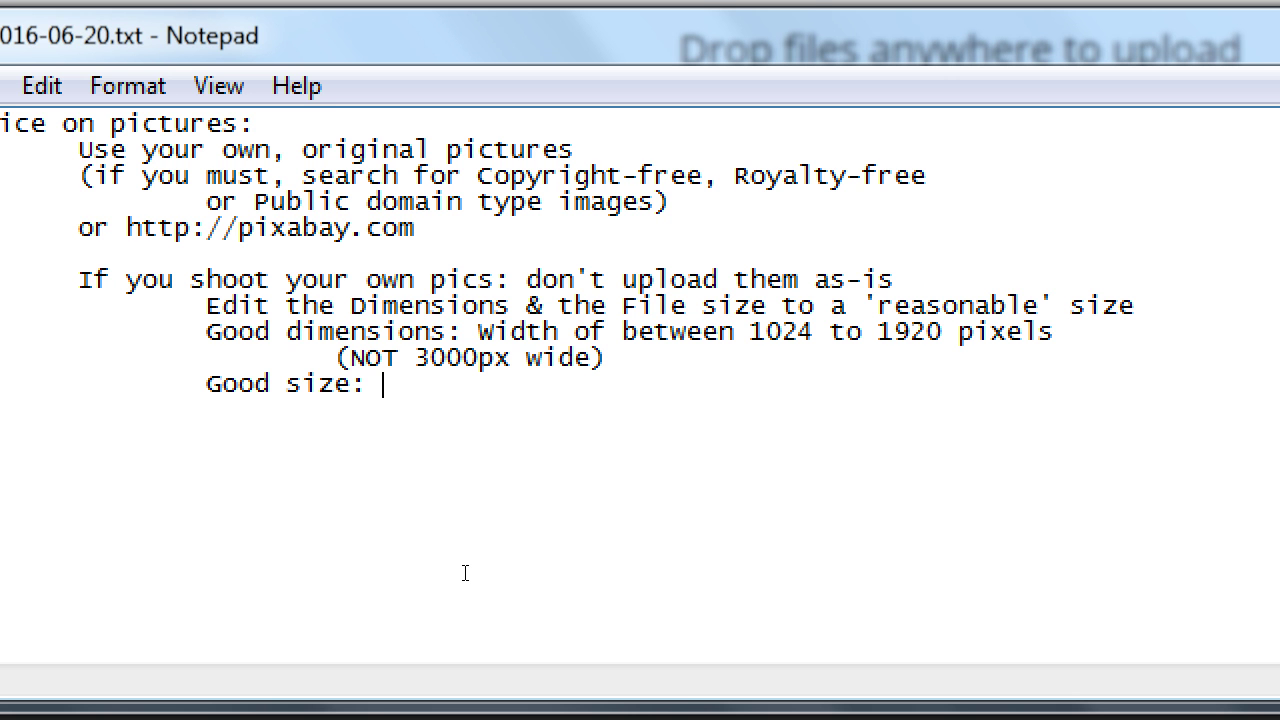
{"action": "type", "text": "100k to "}
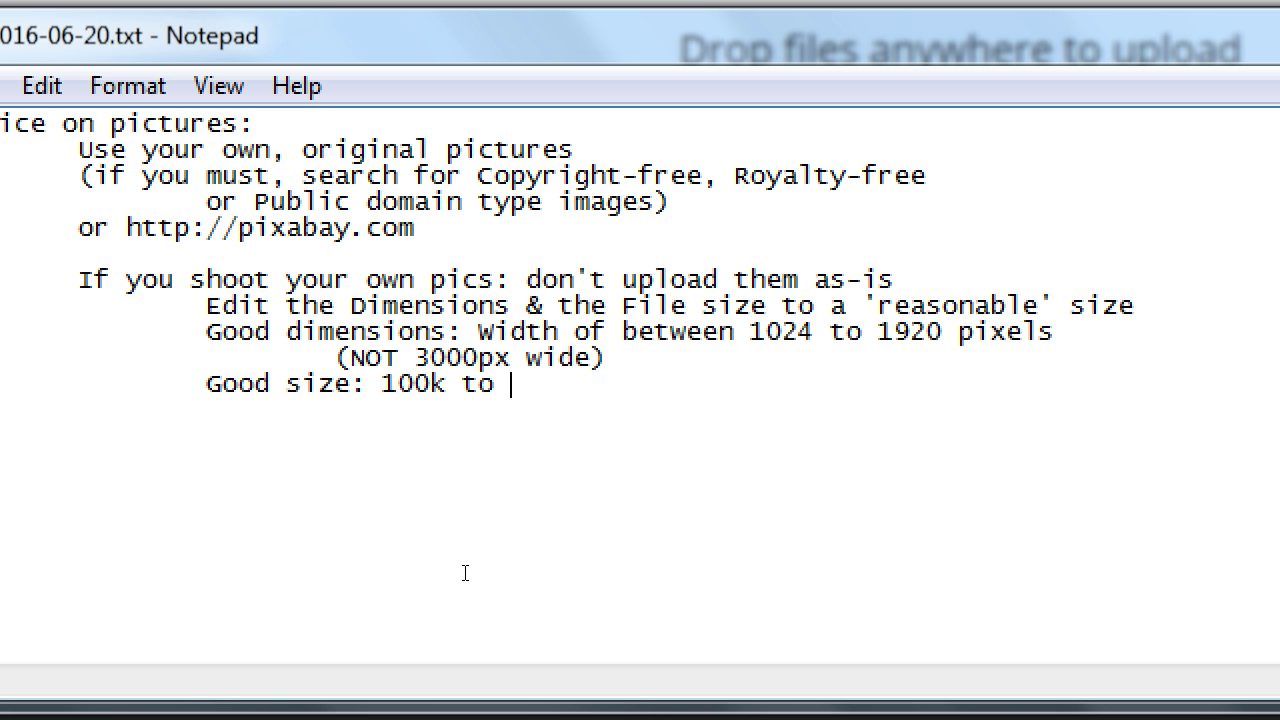
{"action": "type", "text": "300k per"}
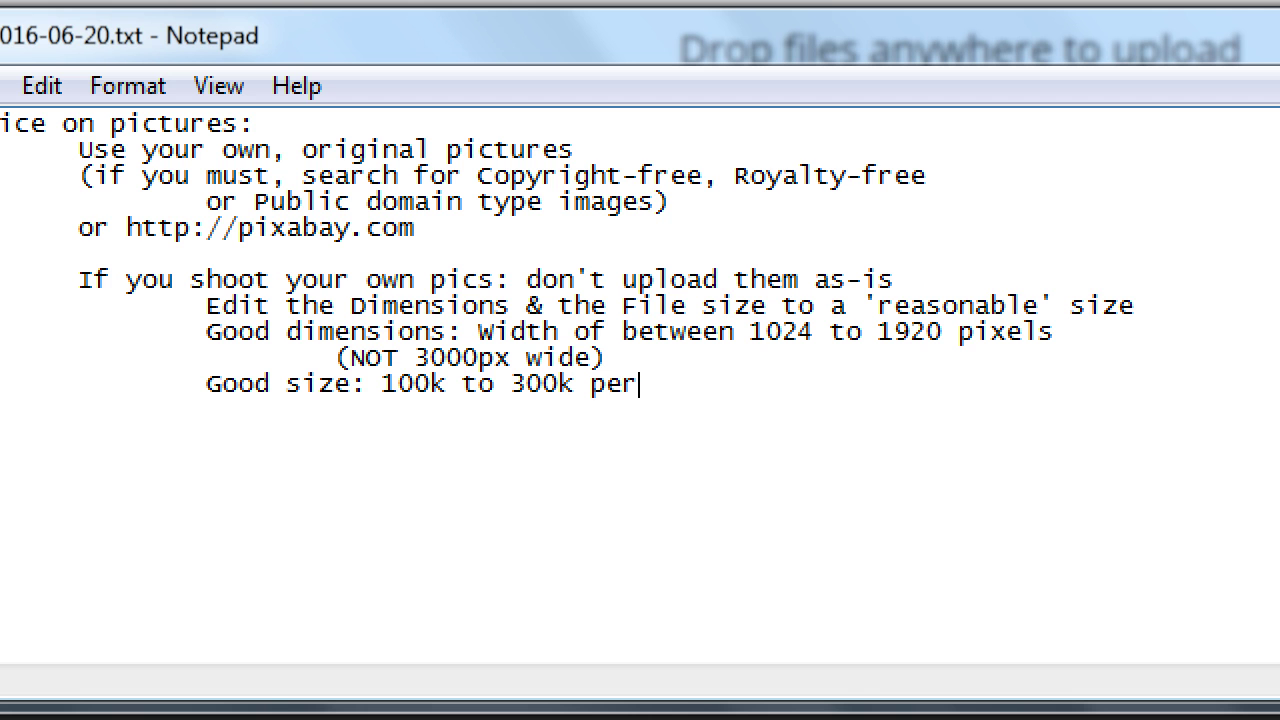
{"action": "type", "text": " picture"}
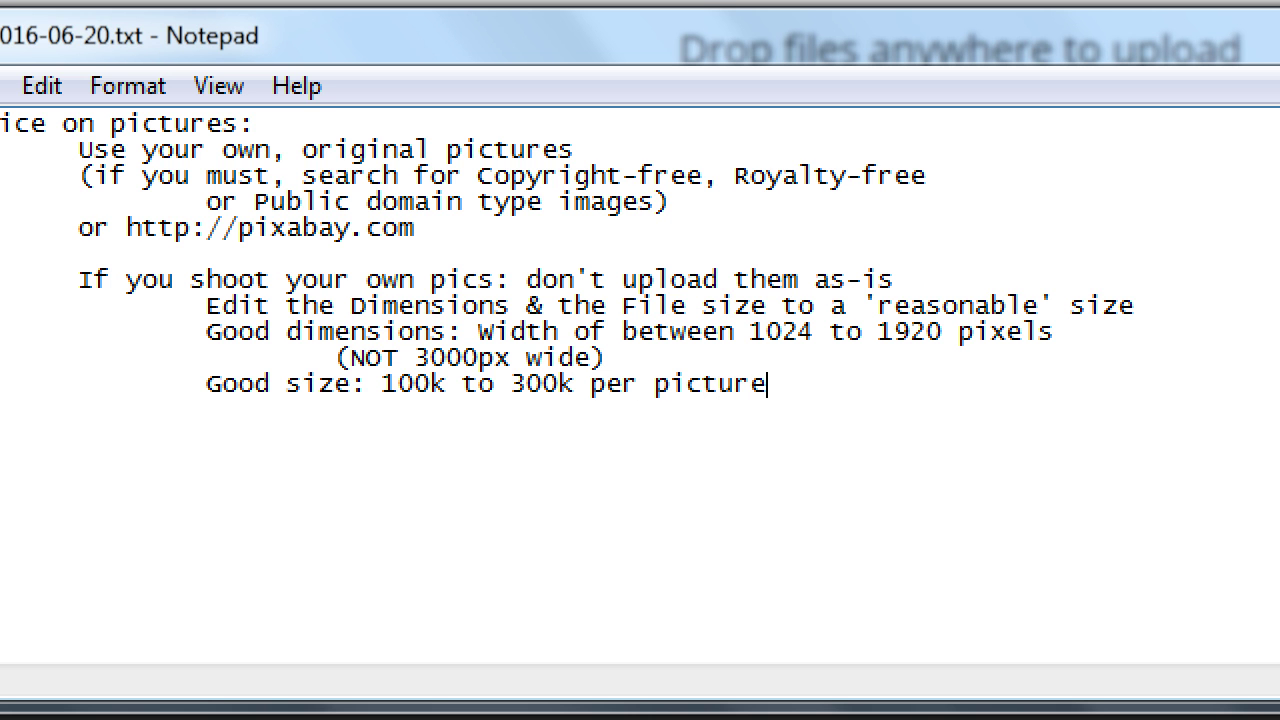
{"action": "key", "text": "Return"}
{"action": "key", "text": "Tab"}
{"action": "key", "text": "Tab"}
{"action": "key", "text": "Tab"}
{"action": "type", "text": "1000k = 1"}
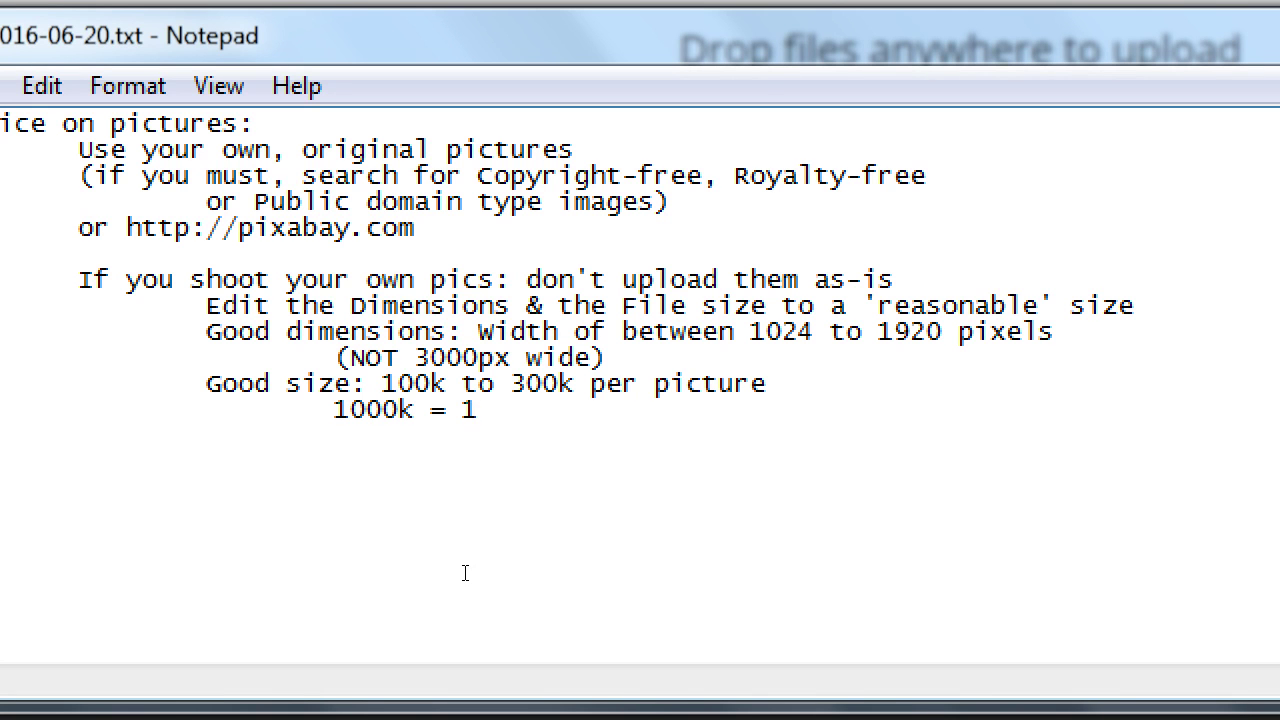
{"action": "type", "text": "M"}
{"action": "type", "text": "Use ht"}
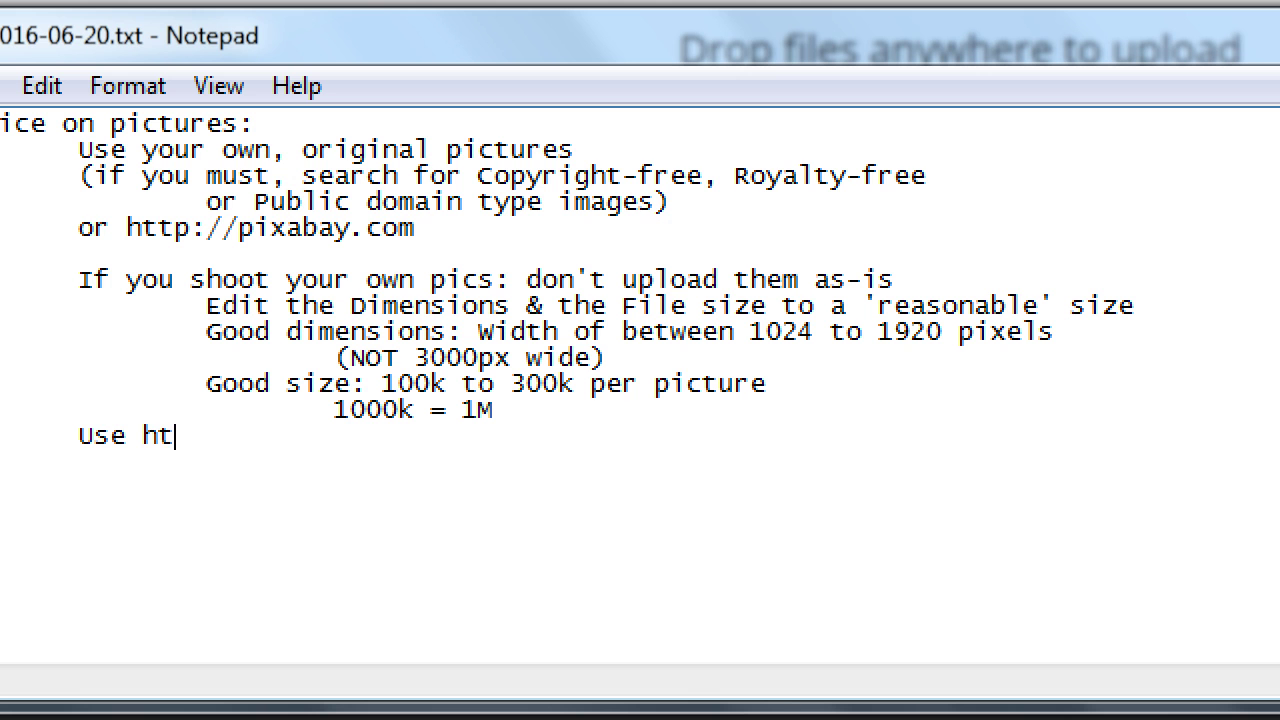
{"action": "type", "text": "tp://pixlr.com fo"}
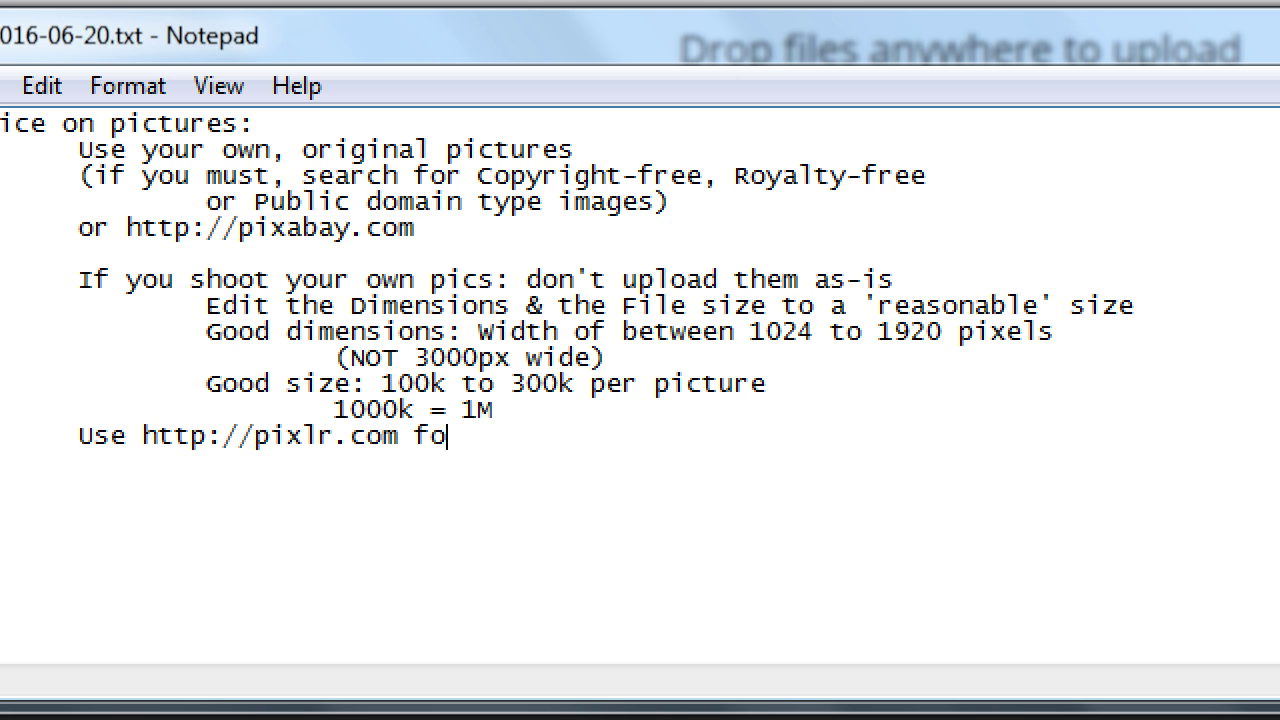
{"action": "type", "text": "r quick, e"}
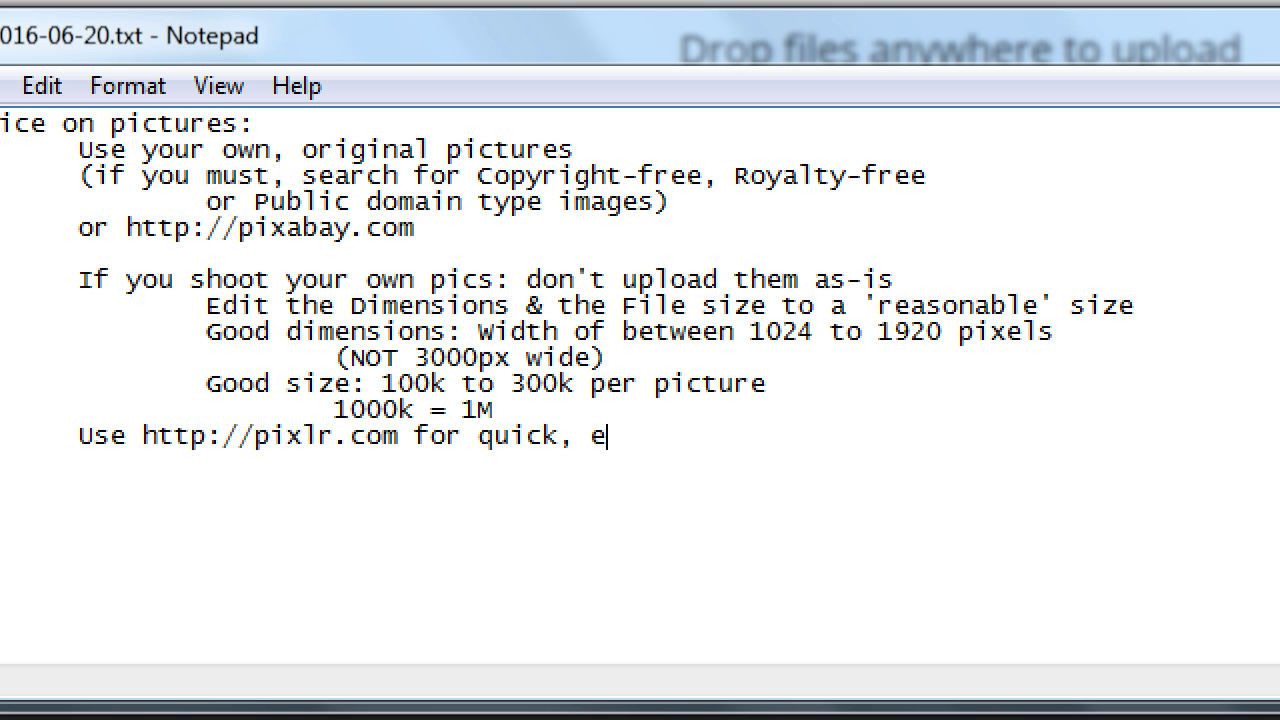
{"action": "type", "text": "asy, free pho"}
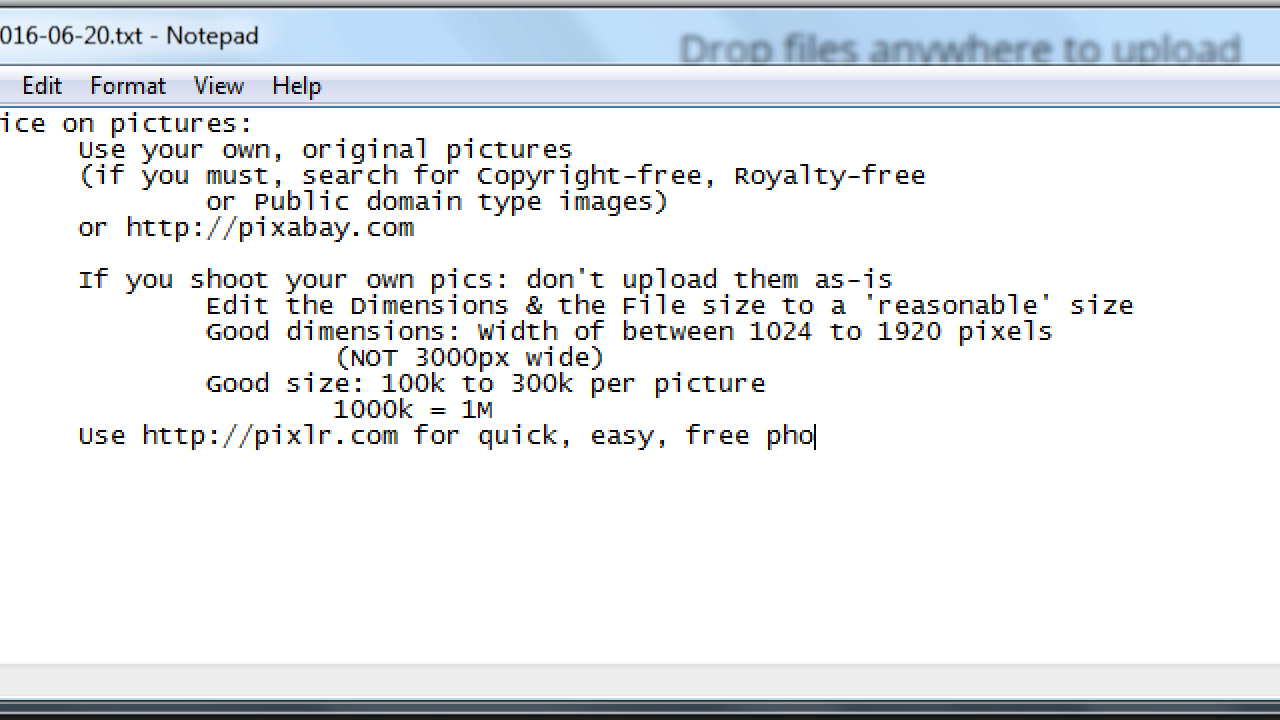
{"action": "type", "text": "to editing"}
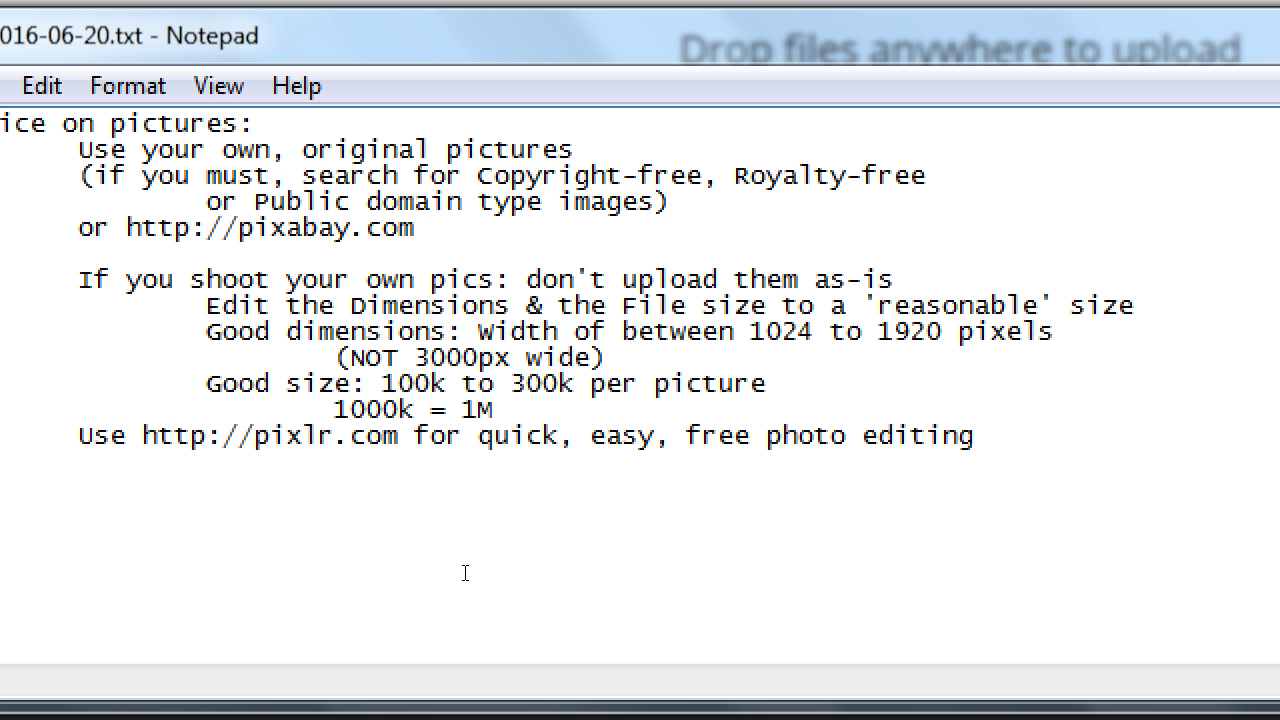
Change 'Good size' to 'Good file size' in the notes.
{"action": "key", "text": "Up"}
{"action": "key", "text": "Up"}
{"action": "key", "text": "Home"}
{"action": "key", "text": "ctrl+Right"}
{"action": "key", "text": "ctrl+Right"}
{"action": "type", "text": "file"}
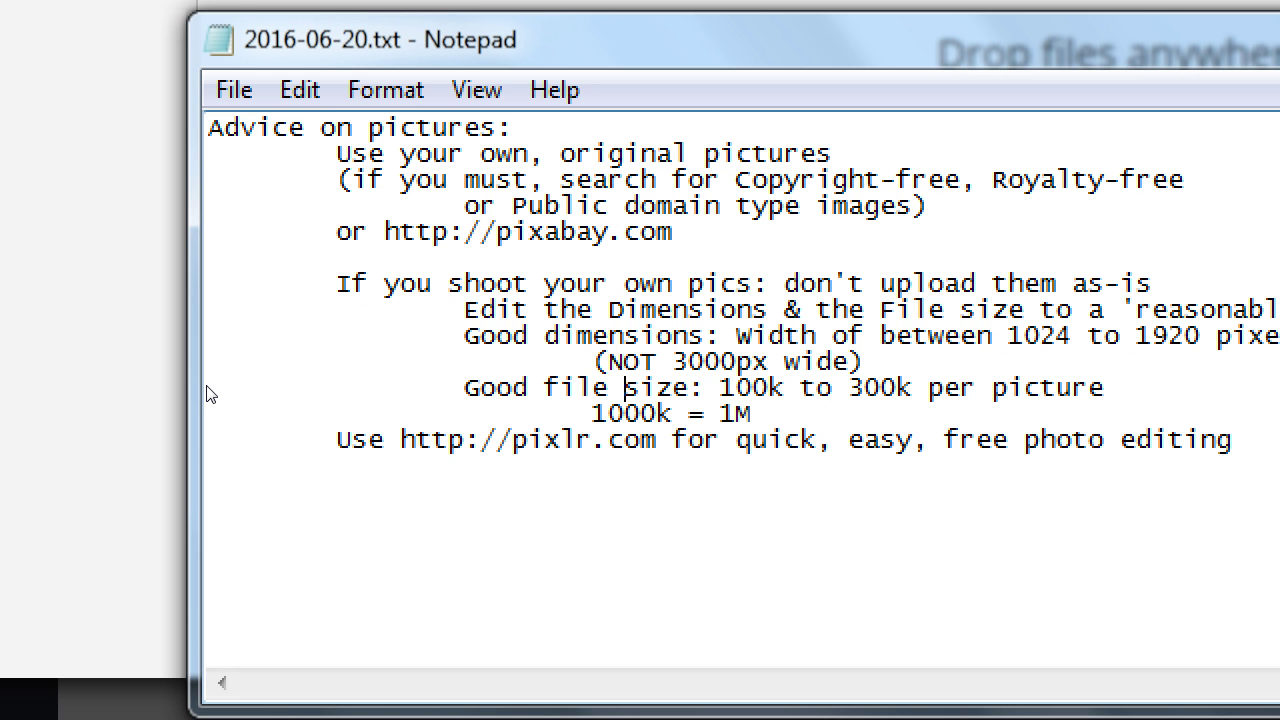
{"action": "key", "text": "super+minus"}
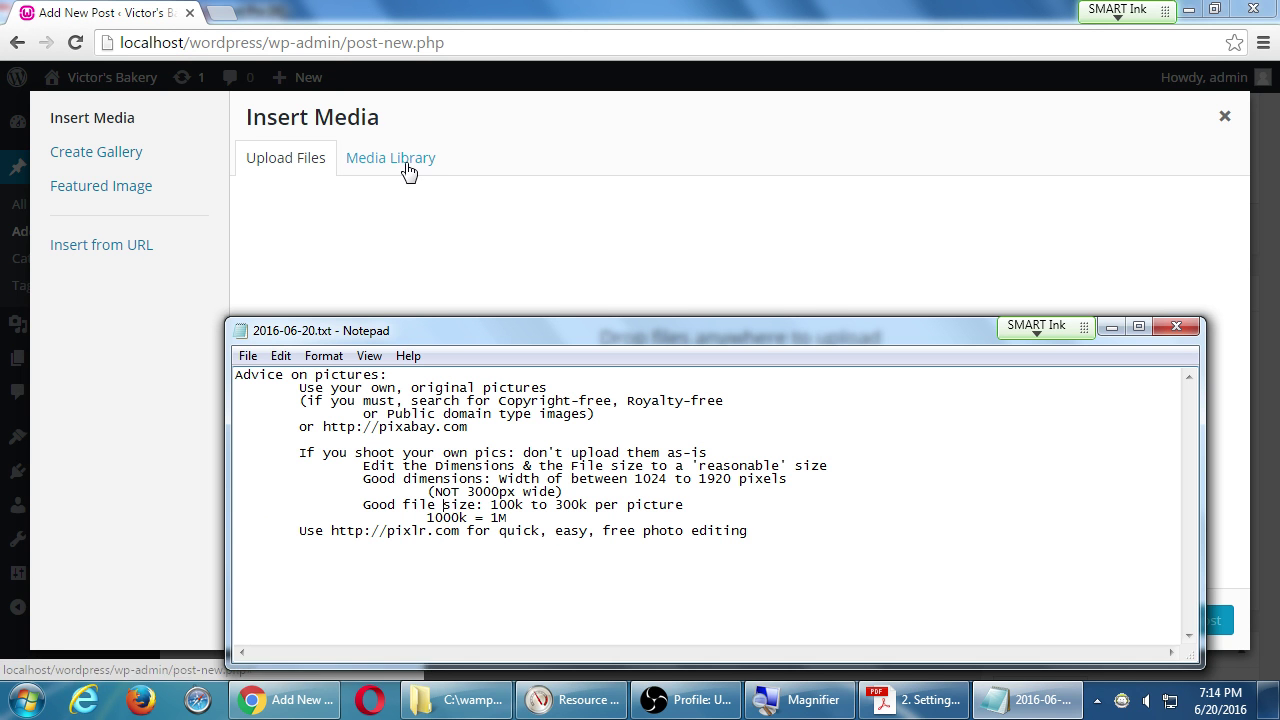
From the WordPress post, pick Penguins.jpg in the Pictures library's Sample Pictures folder.
{"action": "left_click", "coordinate": [620, 146]}
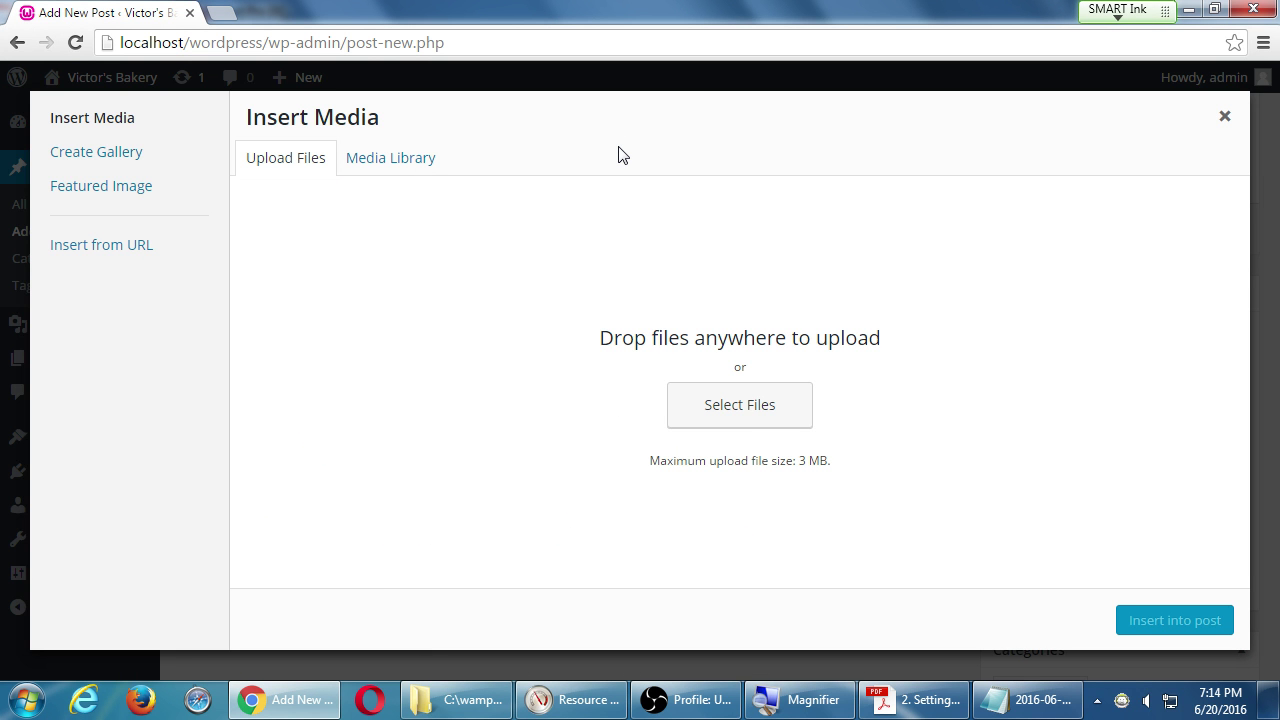
{"action": "left_click", "coordinate": [758, 422]}
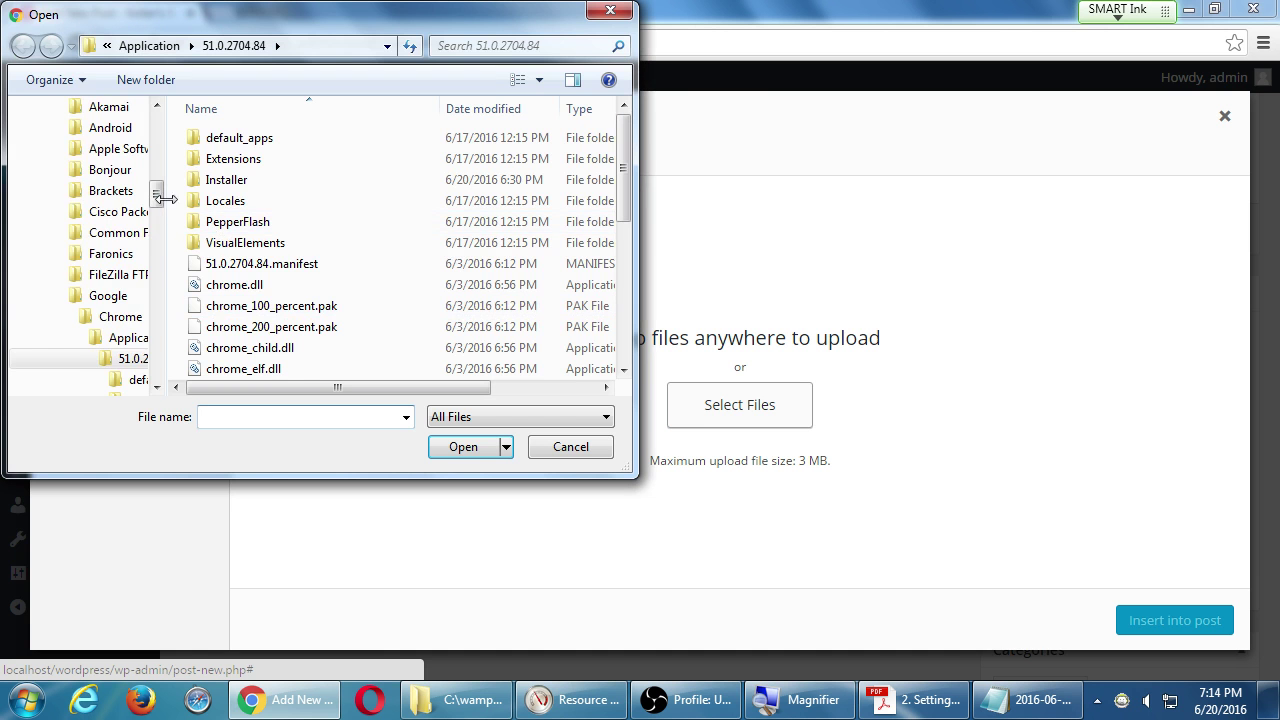
{"action": "left_click_drag", "start_coordinate": [158, 205], "coordinate": [167, 115]}
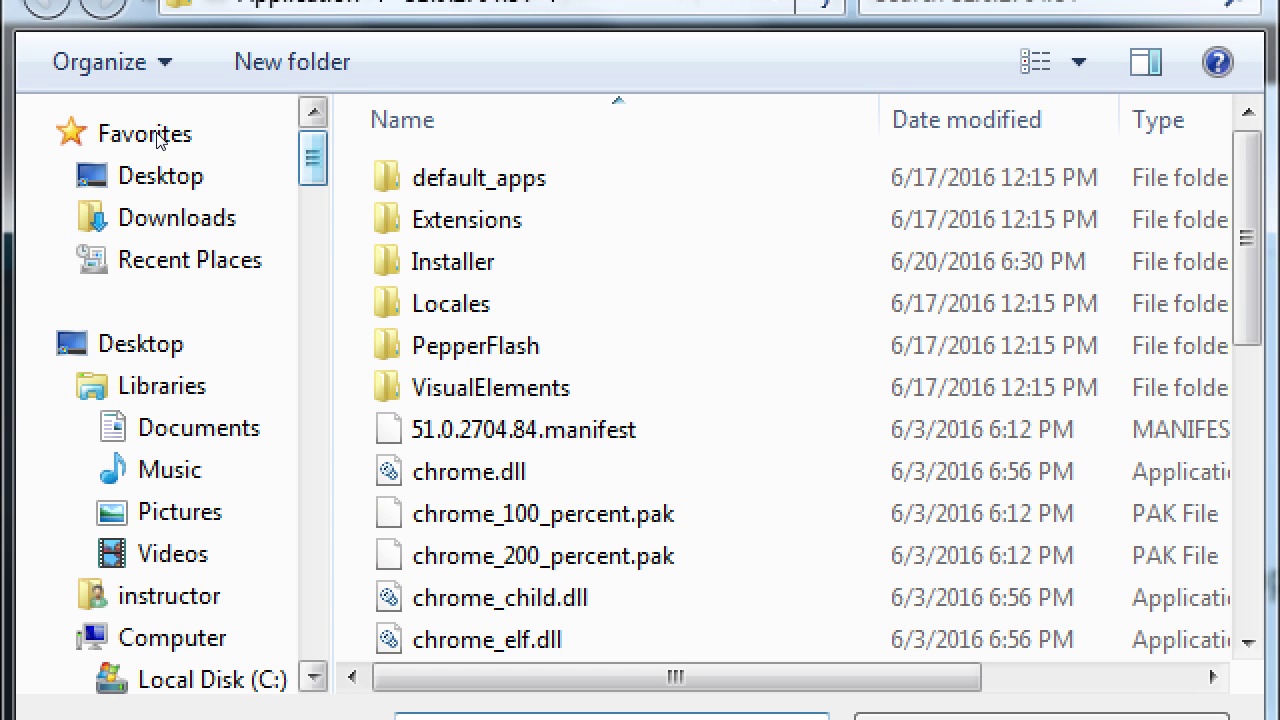
{"action": "left_click", "coordinate": [180, 511]}
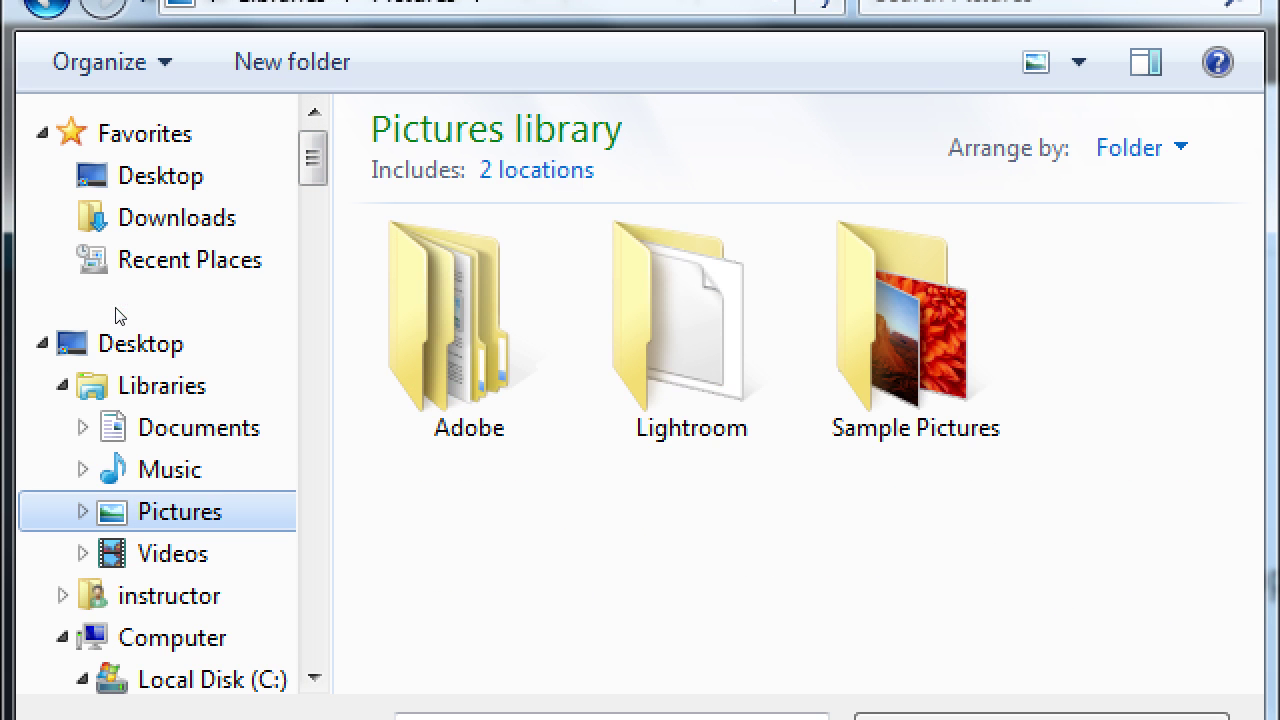
{"action": "mouse_move", "coordinate": [916, 330]}
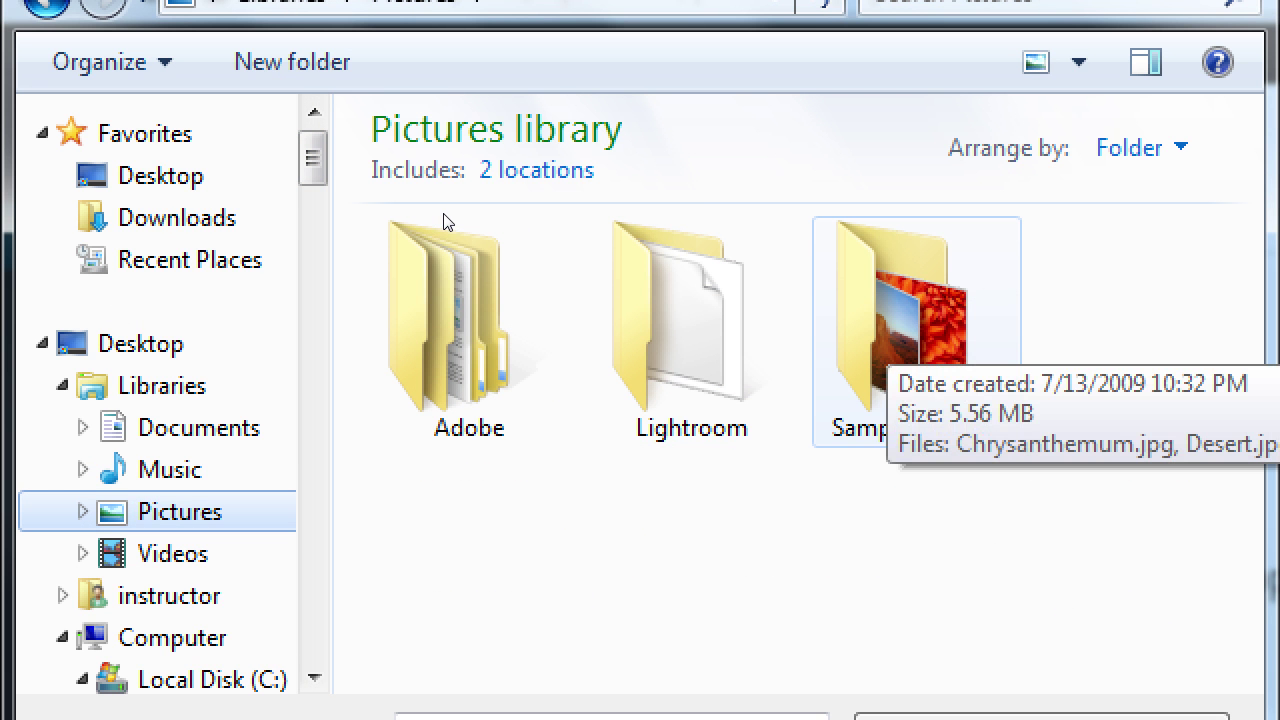
{"action": "key", "text": "Tab"}
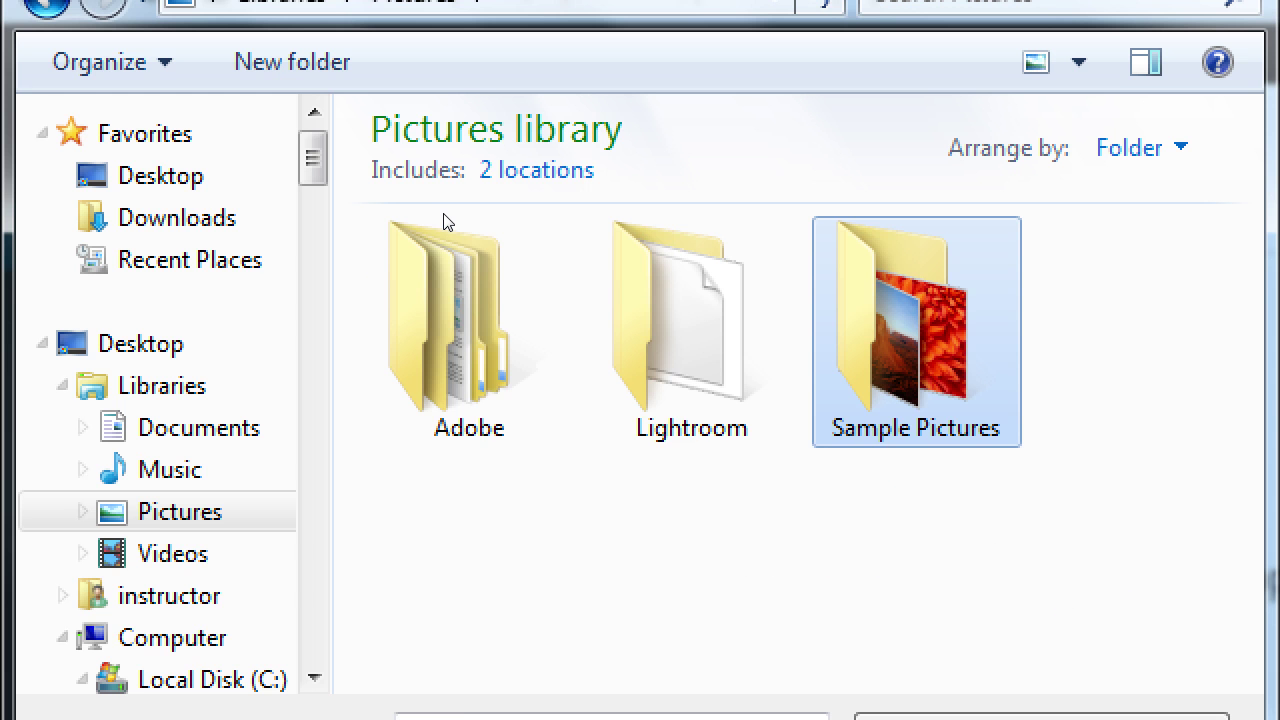
{"action": "key", "text": "Return"}
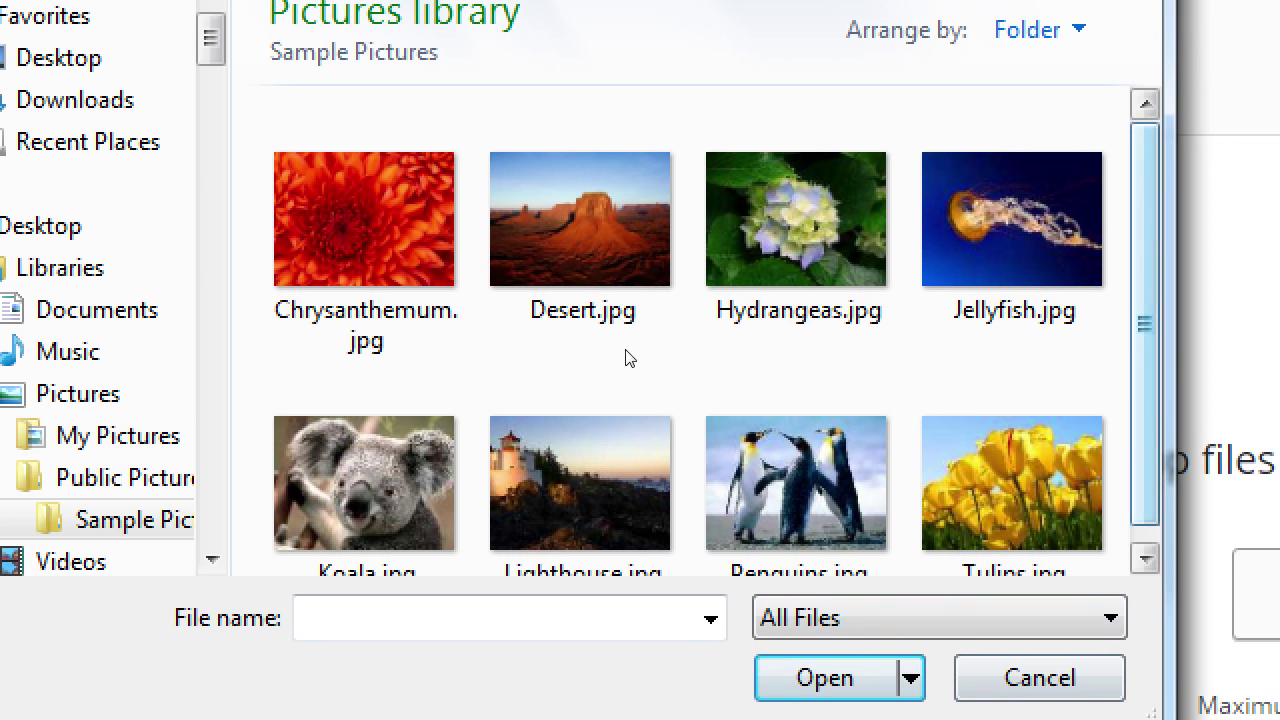
{"action": "scroll", "coordinate": [633, 374], "scroll_direction": "up", "scroll_amount": 1}
{"action": "scroll", "coordinate": [623, 371], "scroll_direction": "down", "scroll_amount": 1}
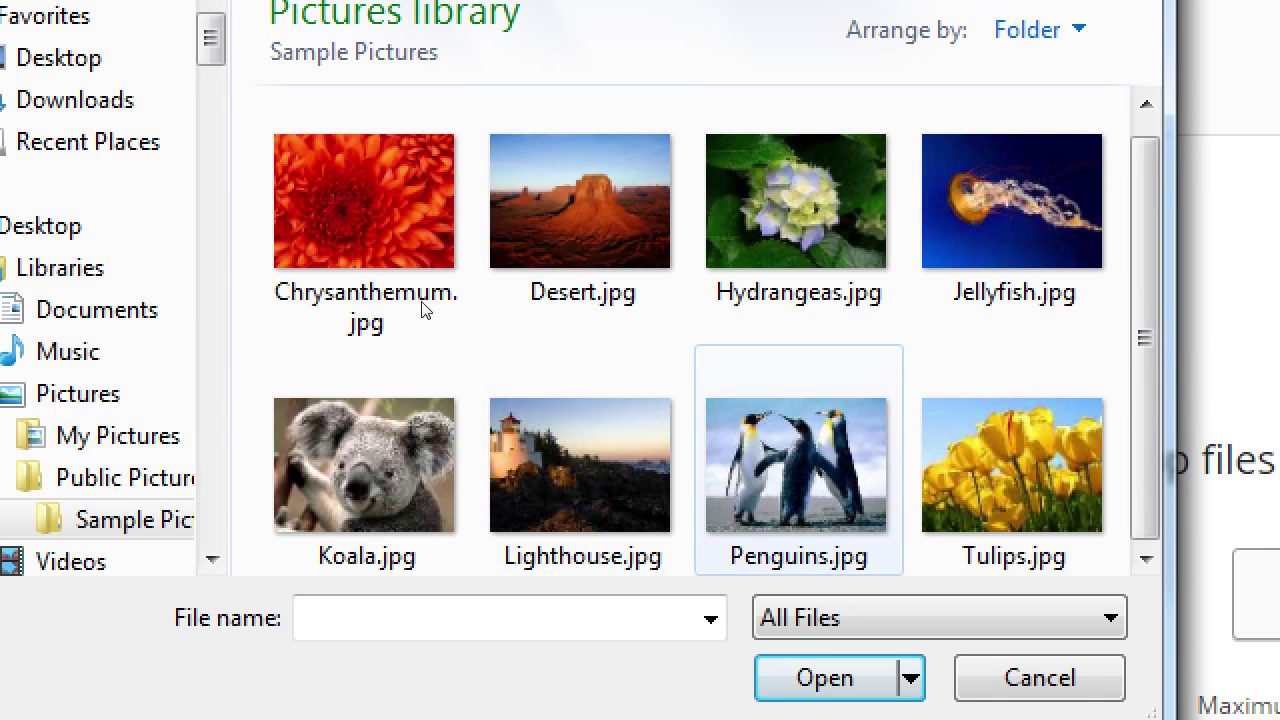
{"action": "key", "text": "p"}
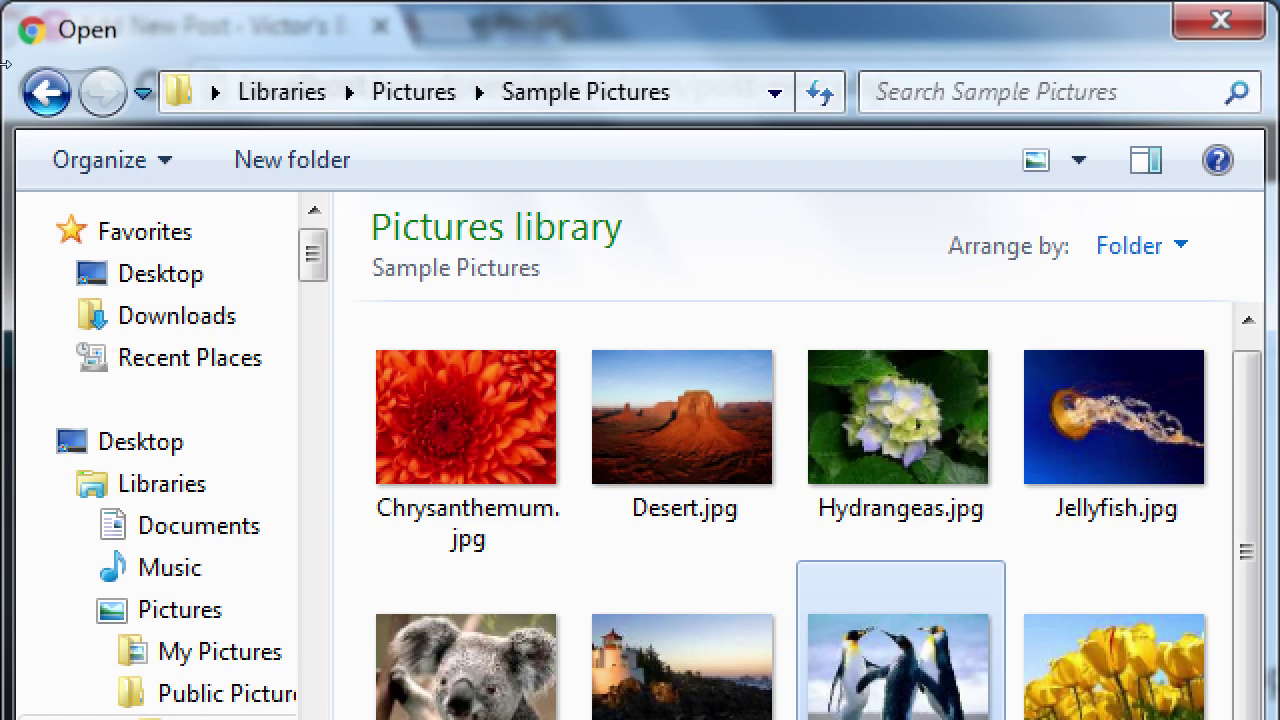
{"action": "scroll", "coordinate": [150, 320], "scroll_direction": "down", "scroll_amount": 3}
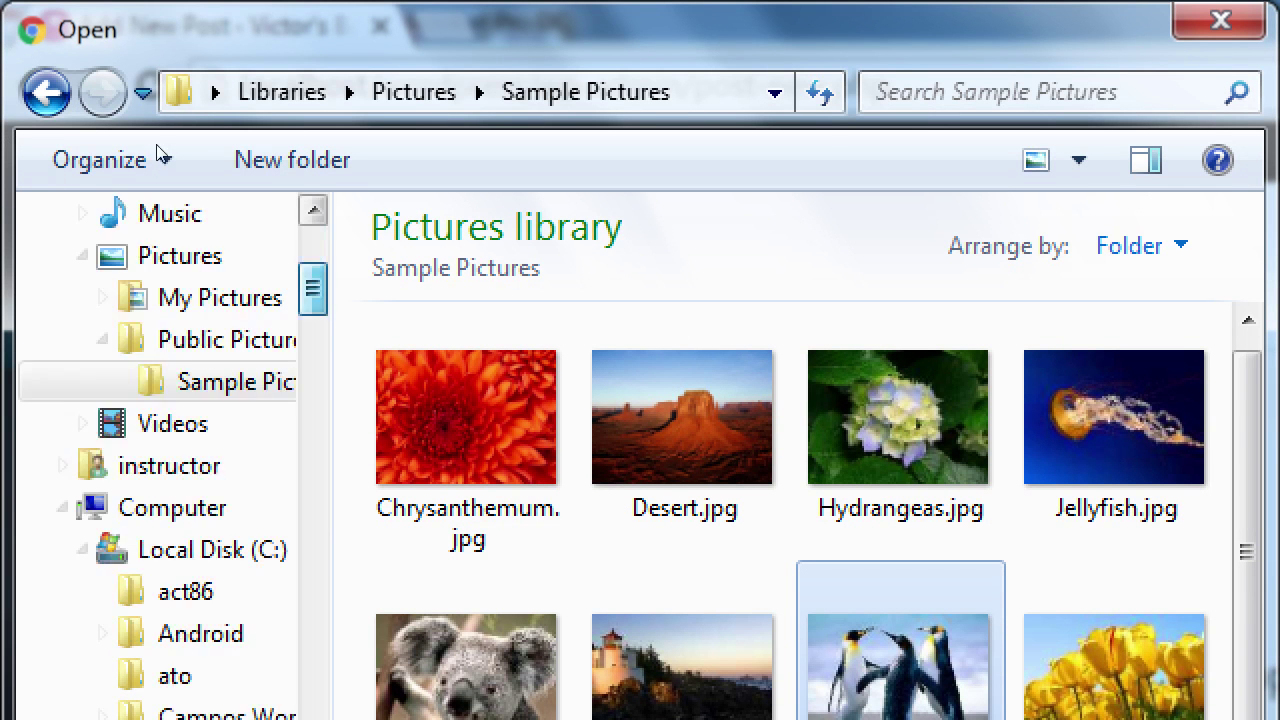
{"action": "scroll", "coordinate": [105, 320], "scroll_direction": "up", "scroll_amount": 3}
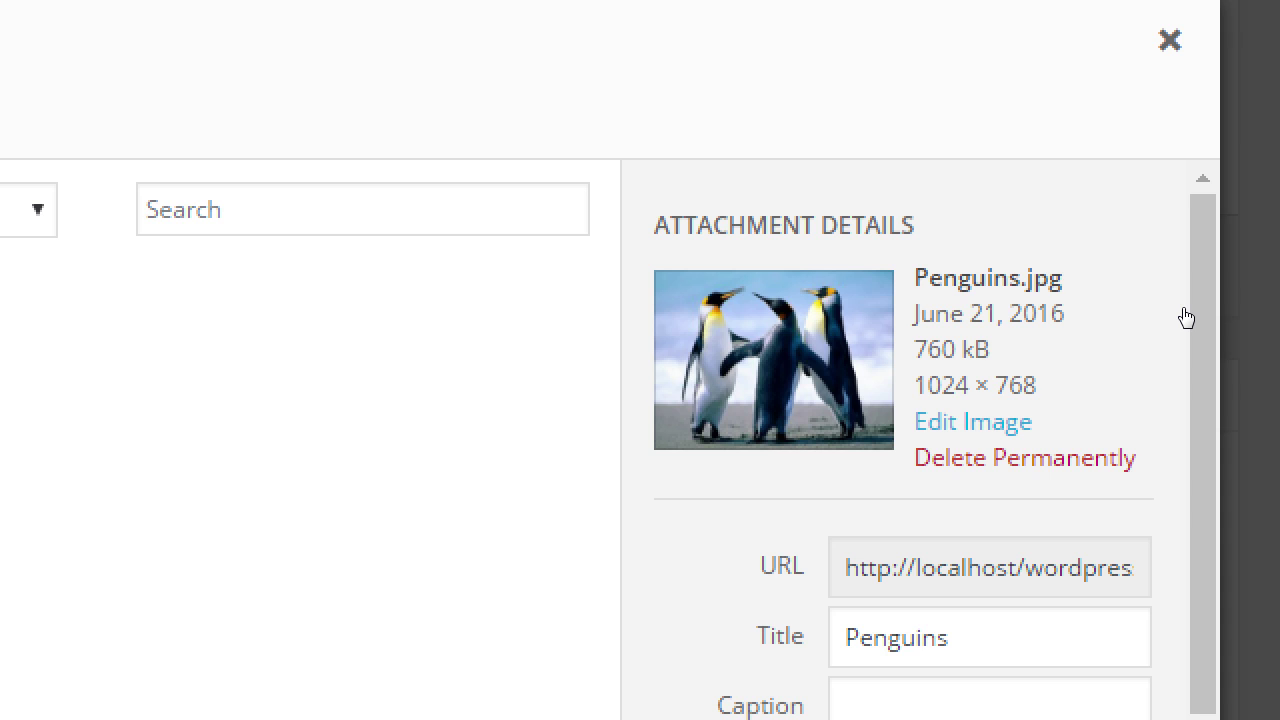
Scroll and zoom the Insert Media view while Penguins.jpg uploads to the Media Library.
{"action": "scroll", "coordinate": [1160, 325], "scroll_direction": "down", "scroll_amount": 3}
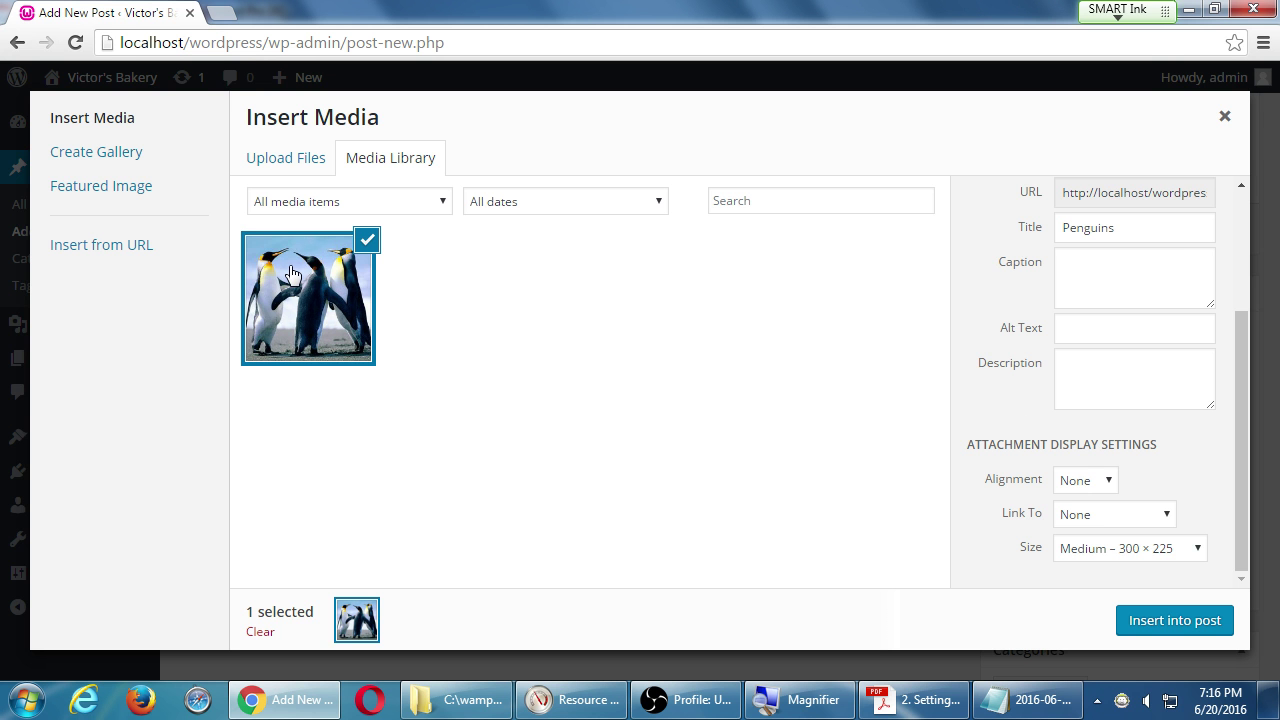
{"action": "scroll", "coordinate": [1045, 456], "scroll_direction": "up", "scroll_amount": 3}
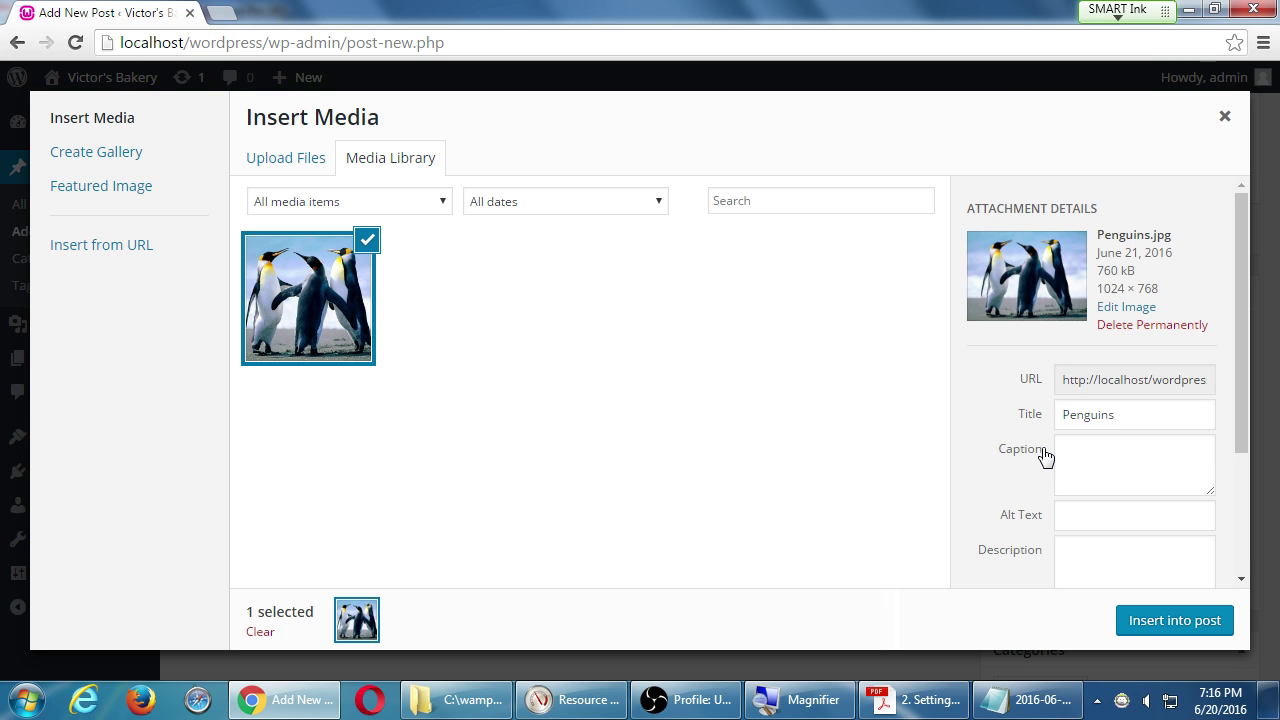
{"action": "key", "text": "super+plus"}
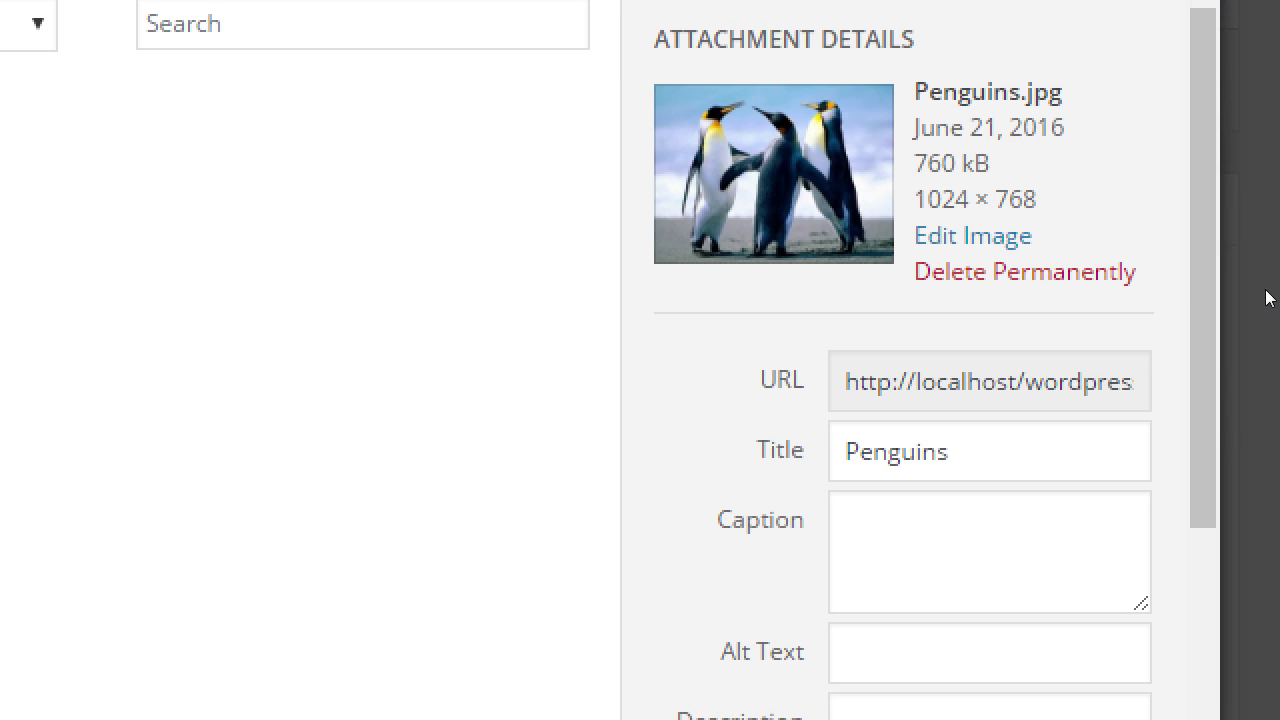
{"action": "key", "text": "super+minus"}
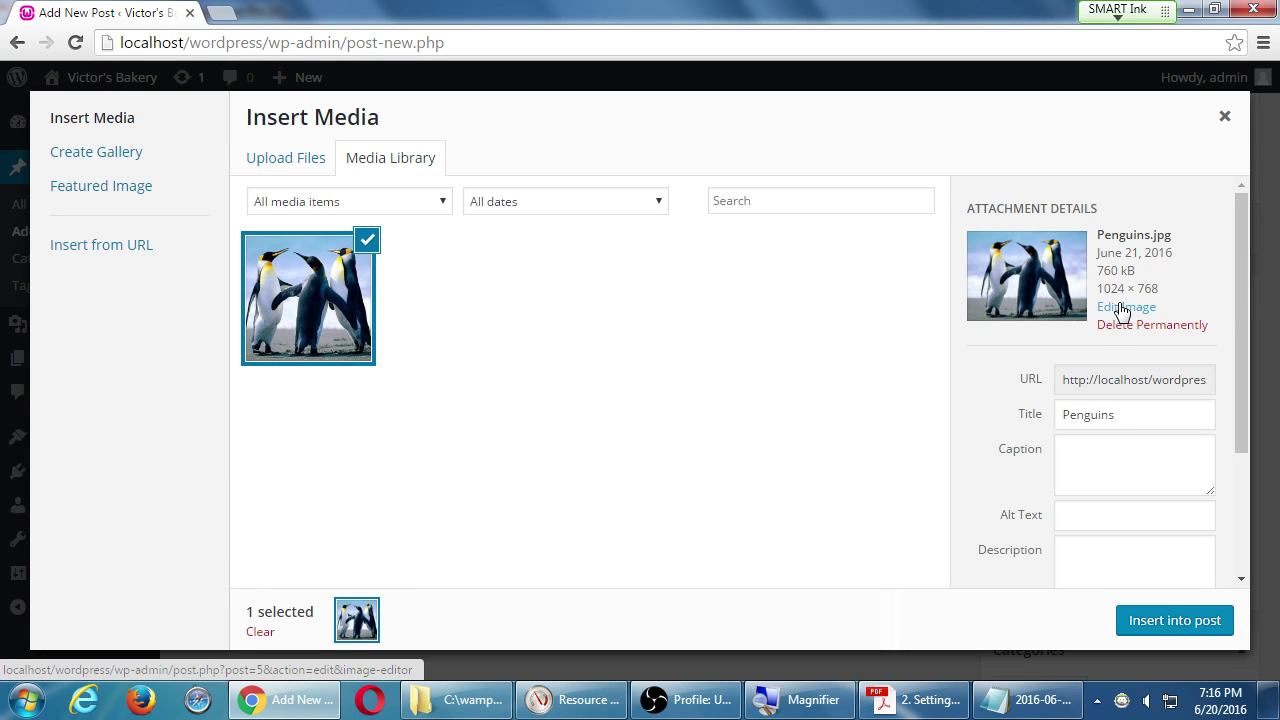
{"action": "left_click", "coordinate": [1117, 310]}
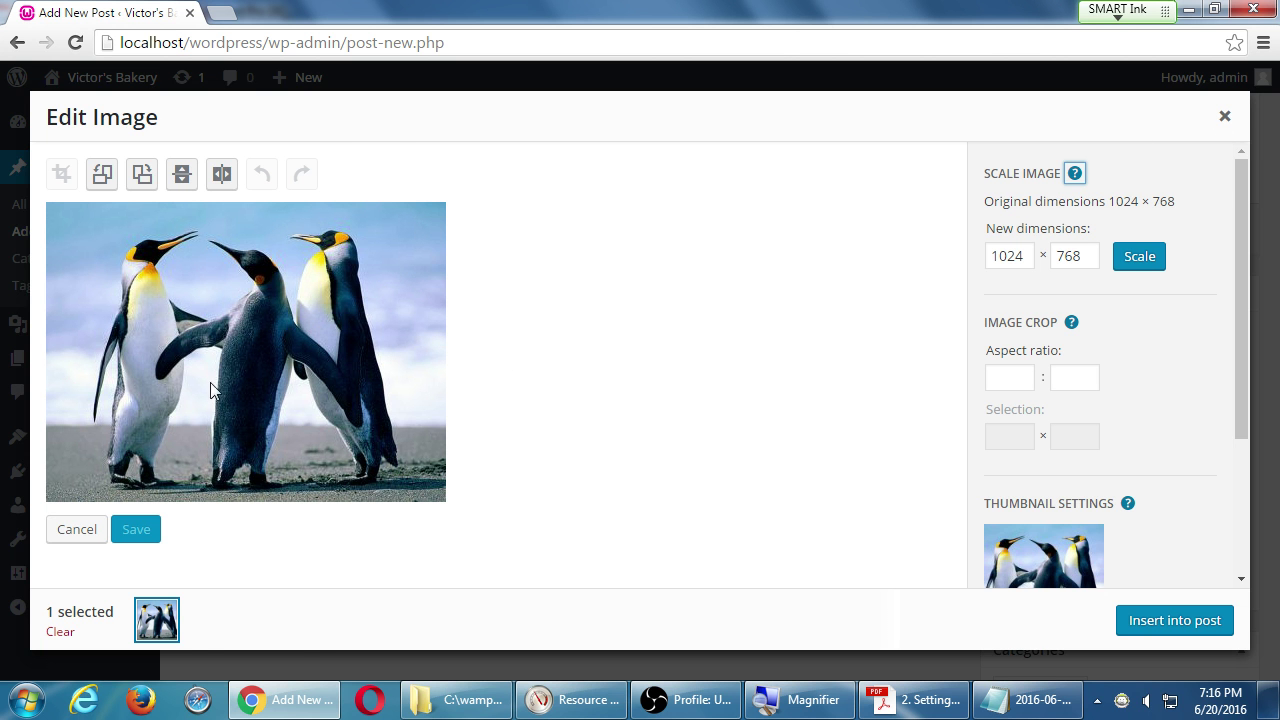
{"action": "left_click", "coordinate": [84, 534]}
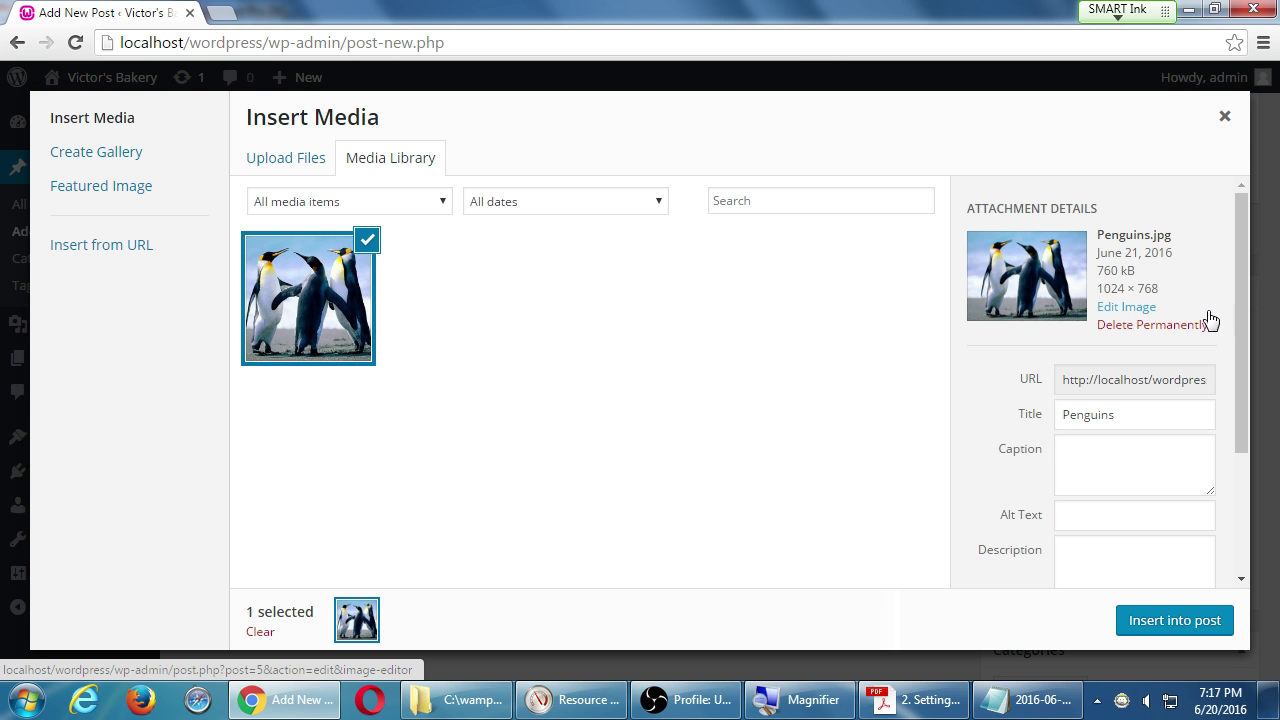
{"action": "mouse_move", "coordinate": [1240, 309]}
{"action": "left_mouse_down"}
{"action": "mouse_move", "coordinate": [1256, 413]}
{"action": "mouse_move", "coordinate": [1264, 308]}
{"action": "left_mouse_up"}
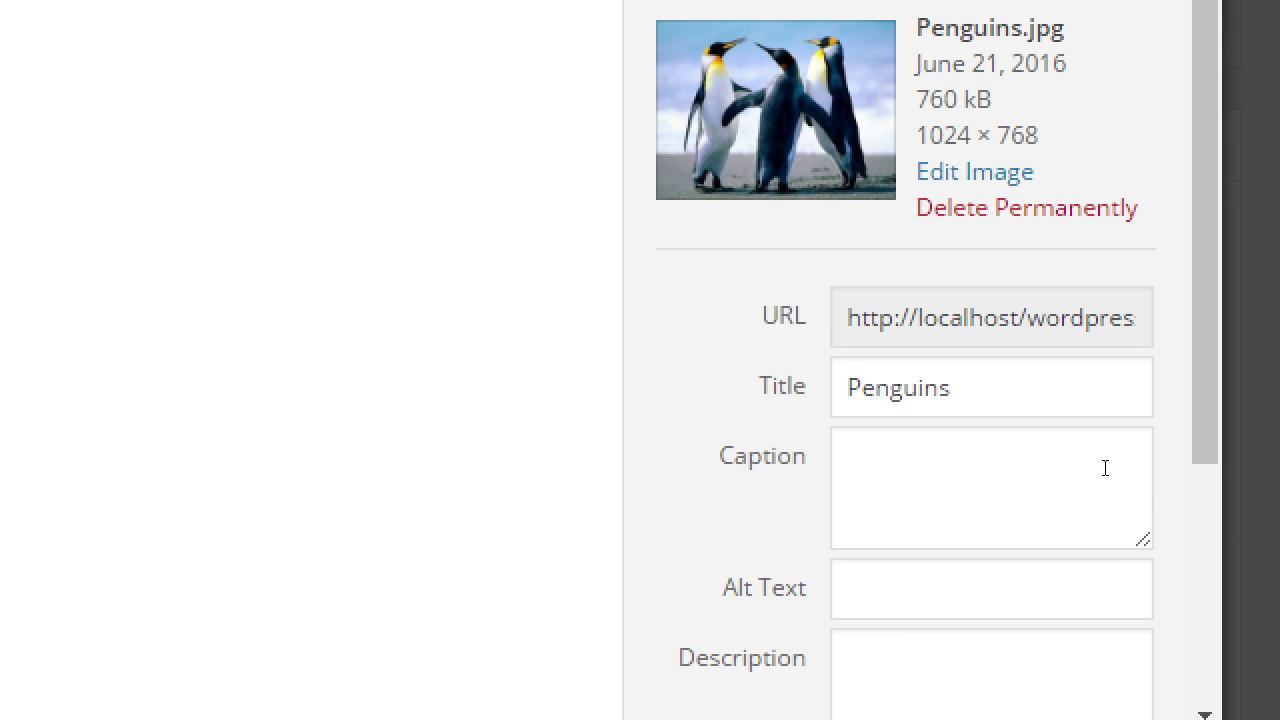
{"action": "left_click", "coordinate": [1111, 475]}
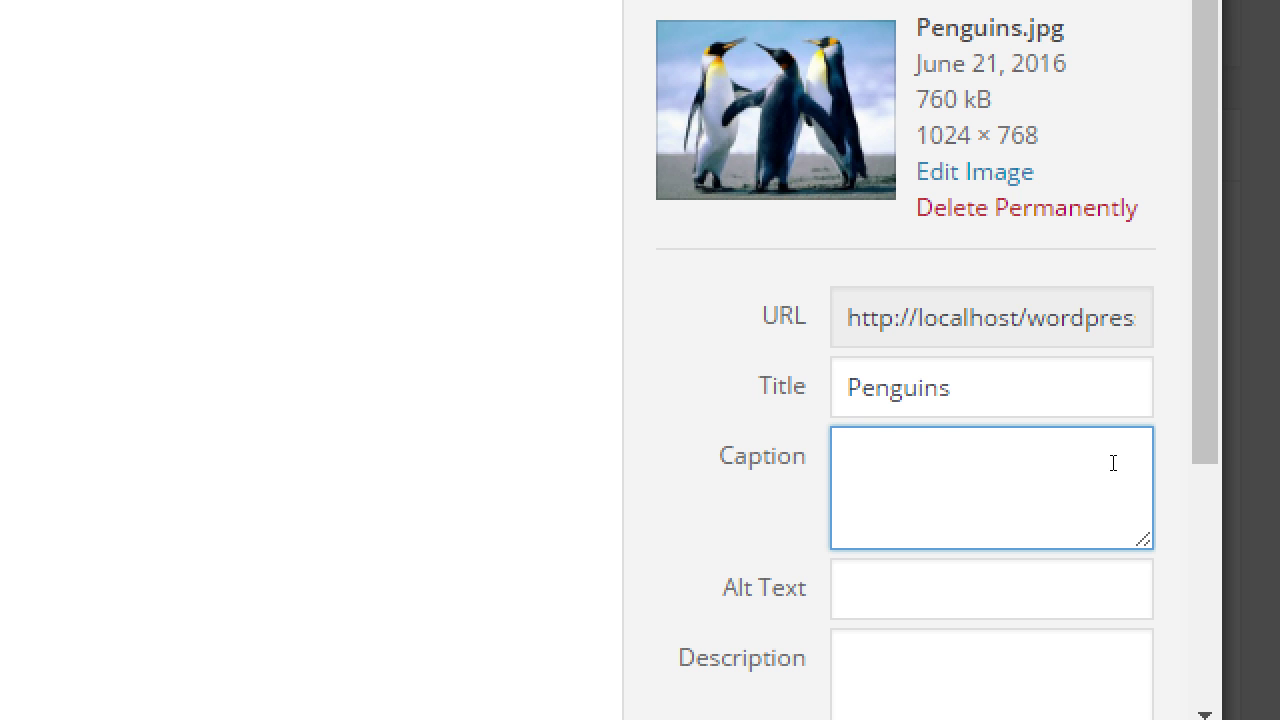
Enter 'Penguin Party' as the caption for Penguins.jpg.
{"action": "type", "text": "Pa"}
{"action": "key", "text": "BackSpace"}
{"action": "type", "text": "enguin Party"}
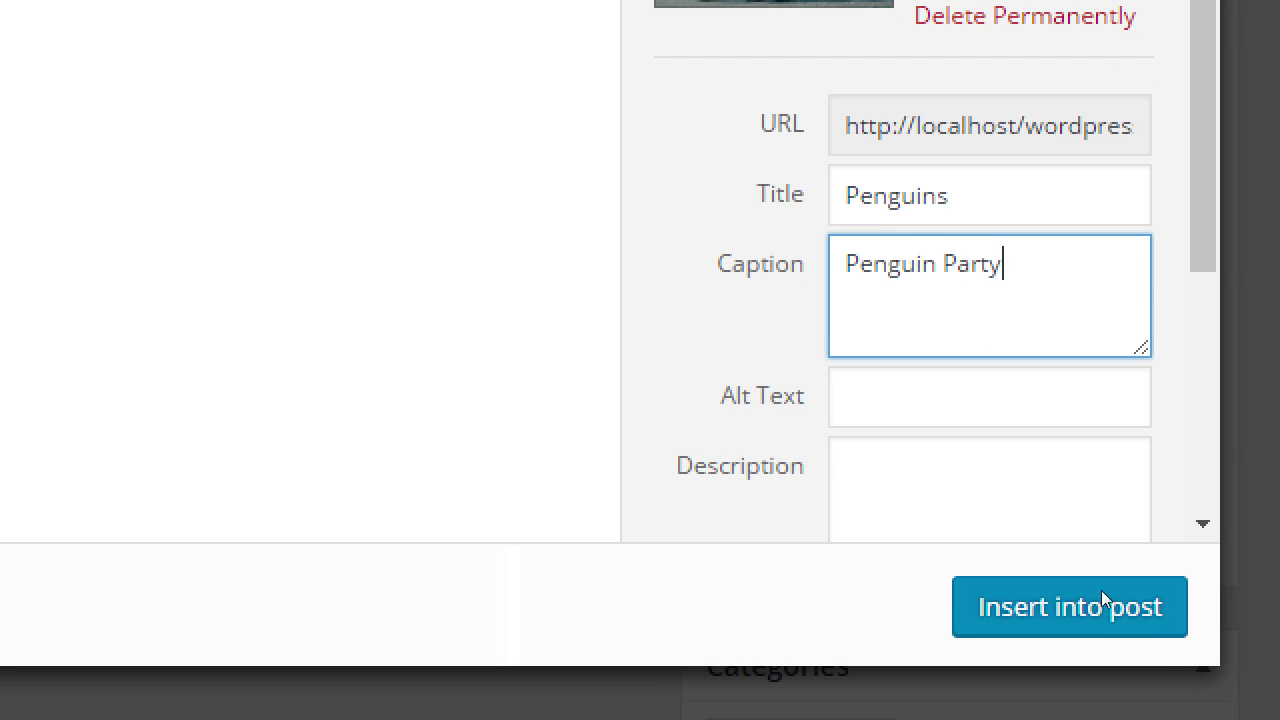
{"action": "scroll", "coordinate": [998, 562], "scroll_direction": "down", "scroll_amount": 1}
{"action": "left_click", "coordinate": [1092, 518]}
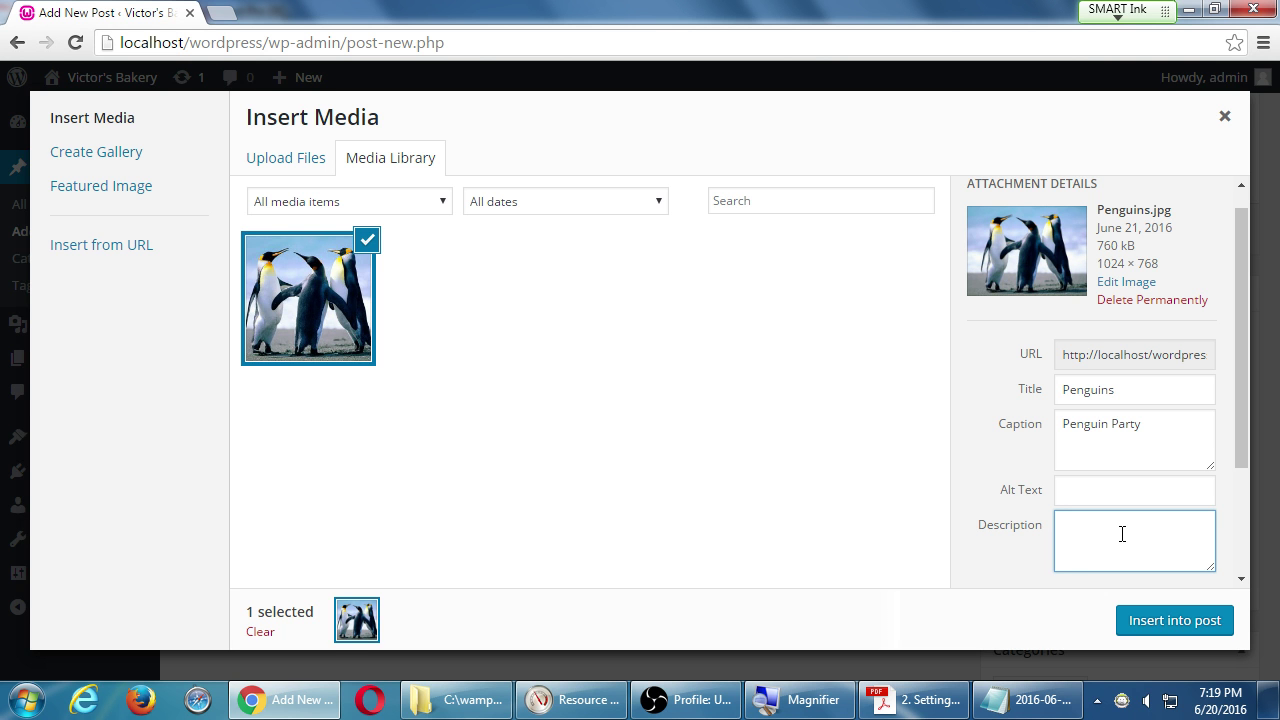
Enter 'Antarctic shot of the penguins' as the image description.
{"action": "type", "text": "Antarctic shot of the penguins"}
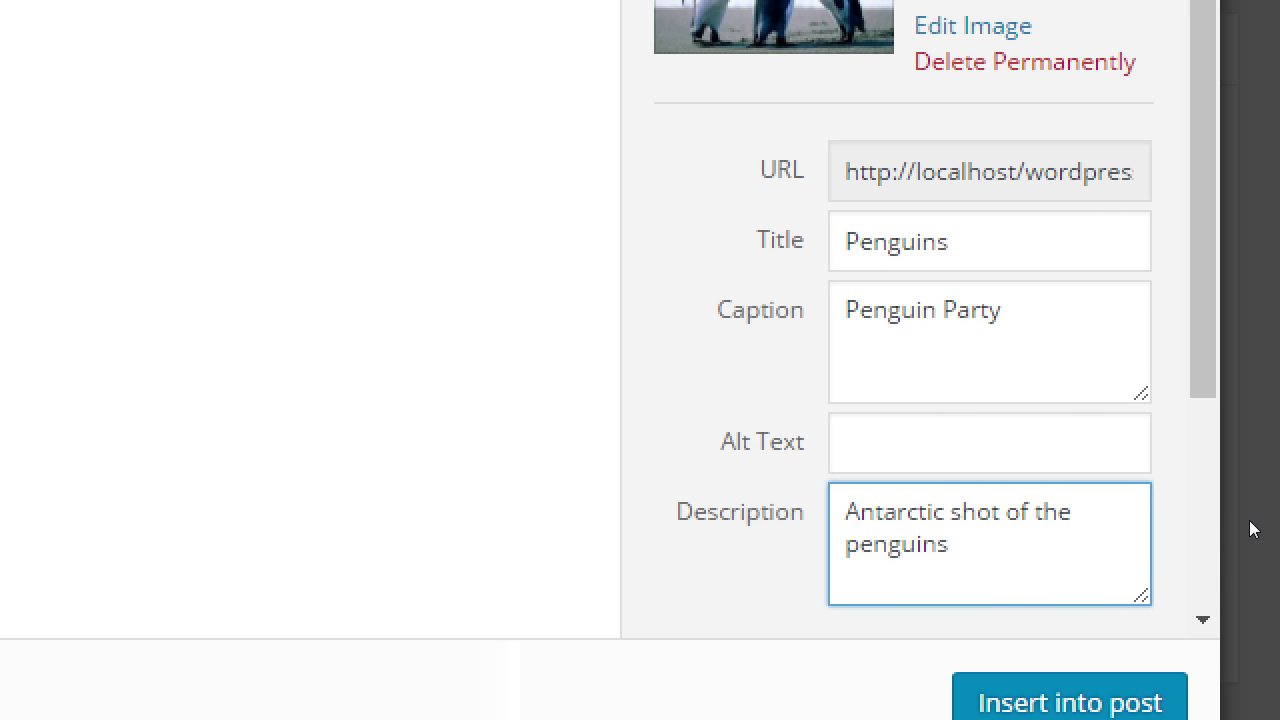
{"action": "key", "text": "ctrl+Home"}
{"action": "key", "text": "ctrl+shift+Right"}
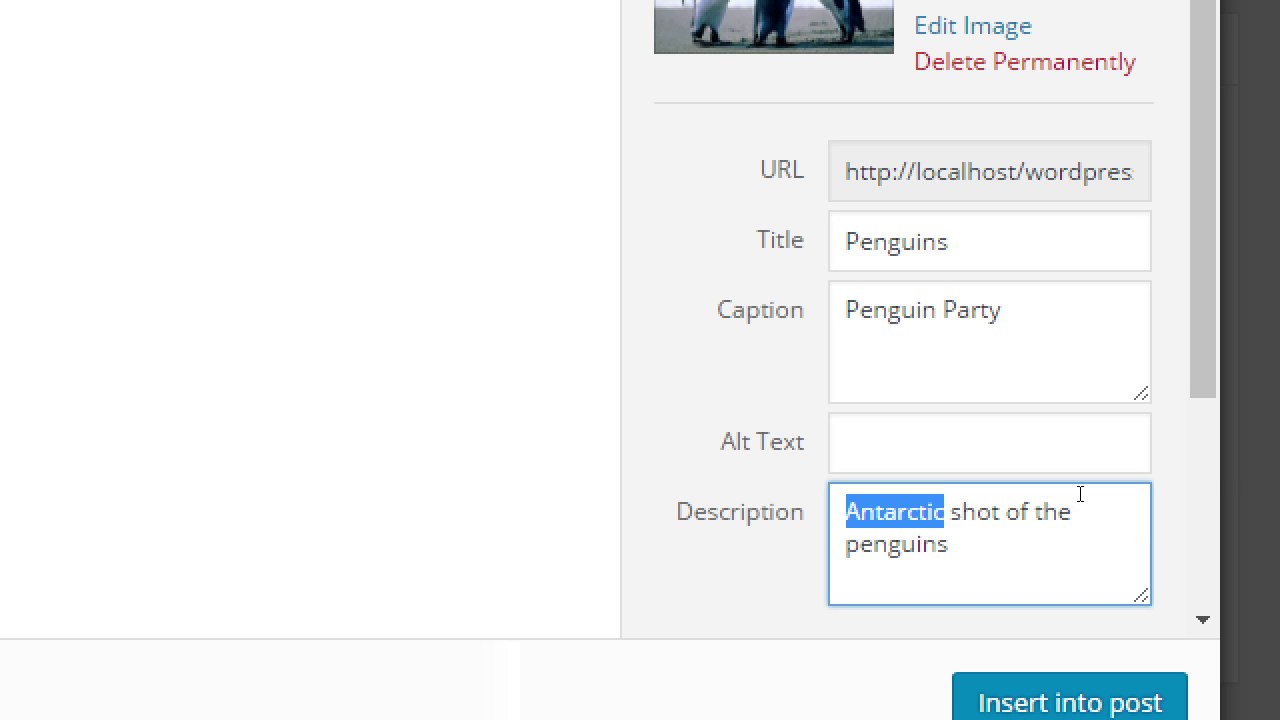
{"action": "key", "text": "shift+Tab"}
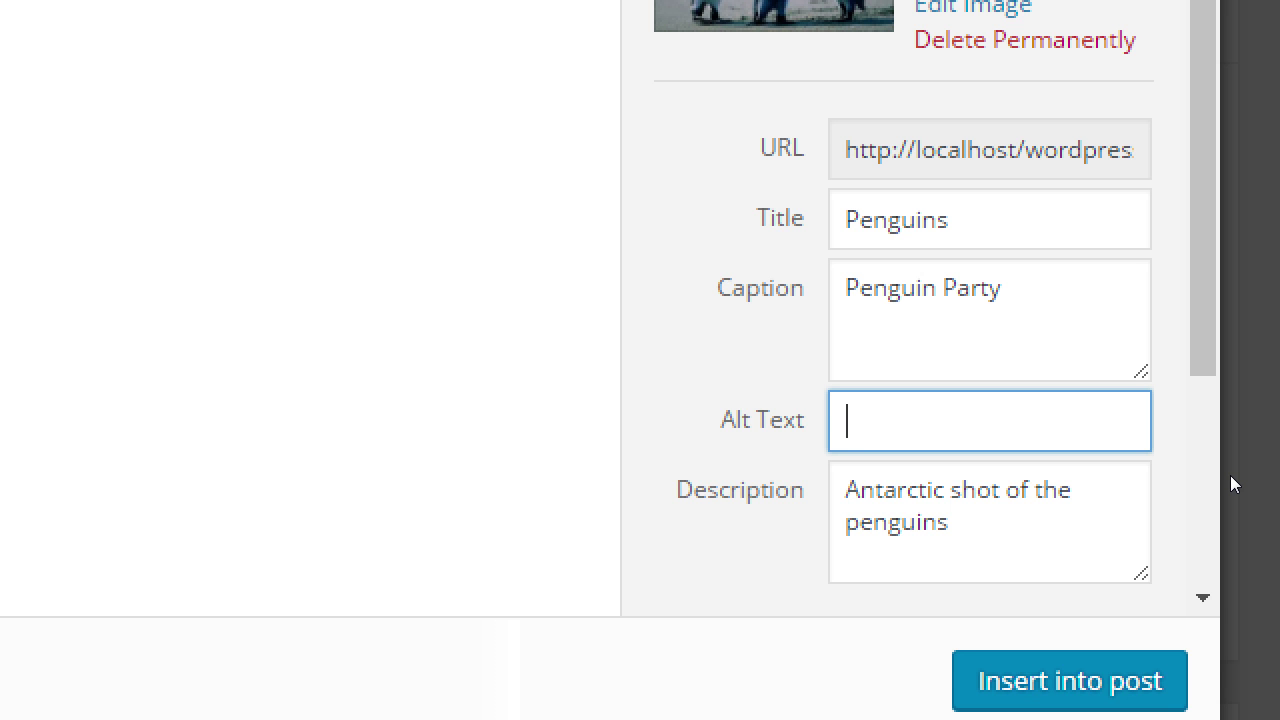
Type 'Penguins in a circle' as the alt text, select it, and switch to the Notepad notes.
{"action": "type", "text": "Pne"}
{"action": "key", "text": "BackSpace"}
{"action": "key", "text": "BackSpace"}
{"action": "type", "text": "enguis in a"}
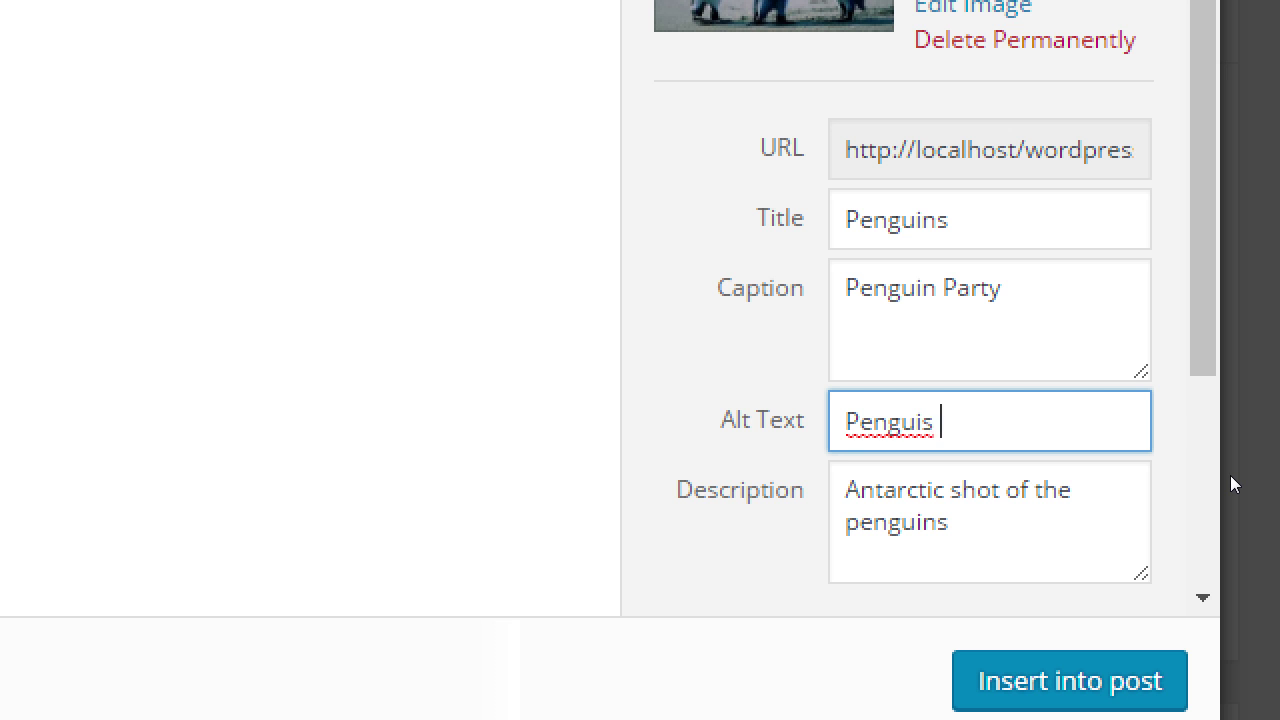
{"action": "key", "text": "BackSpace"}
{"action": "key", "text": "BackSpace"}
{"action": "key", "text": "BackSpace"}
{"action": "key", "text": "BackSpace"}
{"action": "key", "text": "BackSpace"}
{"action": "key", "text": "BackSpace"}
{"action": "key", "text": "BackSpace"}
{"action": "type", "text": "ns in a circle"}
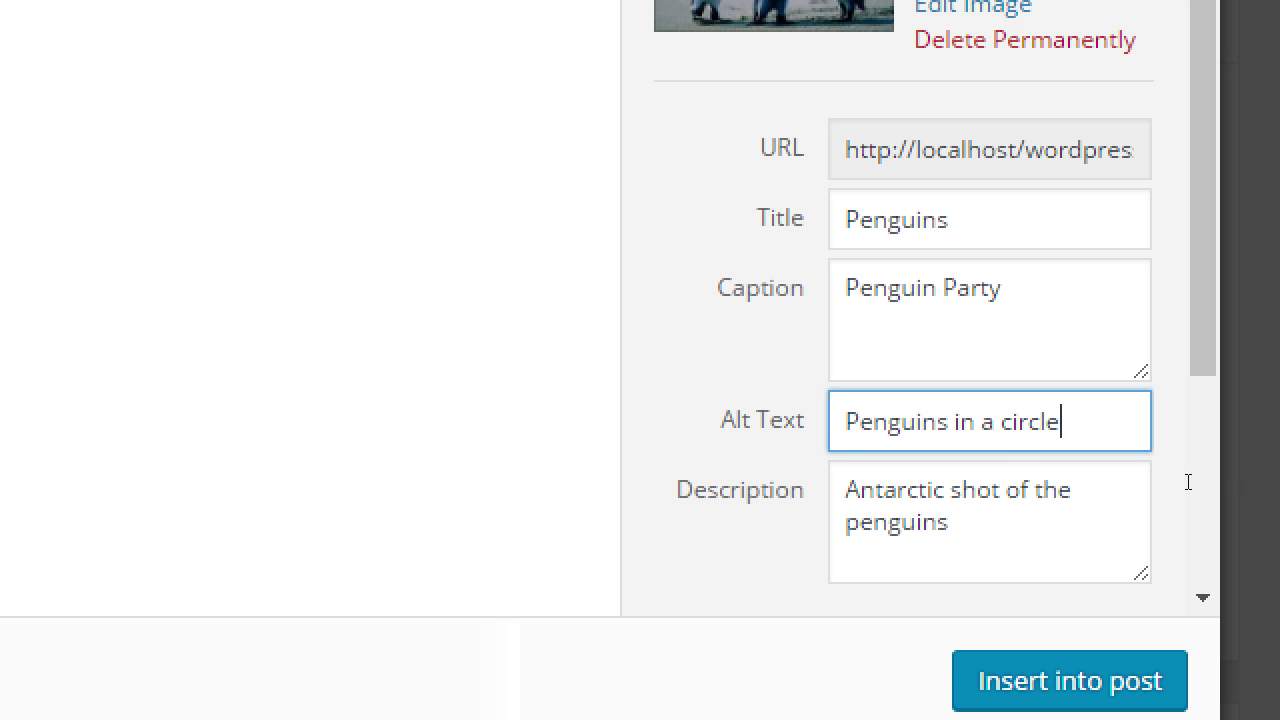
{"action": "key", "text": "ctrl+a"}
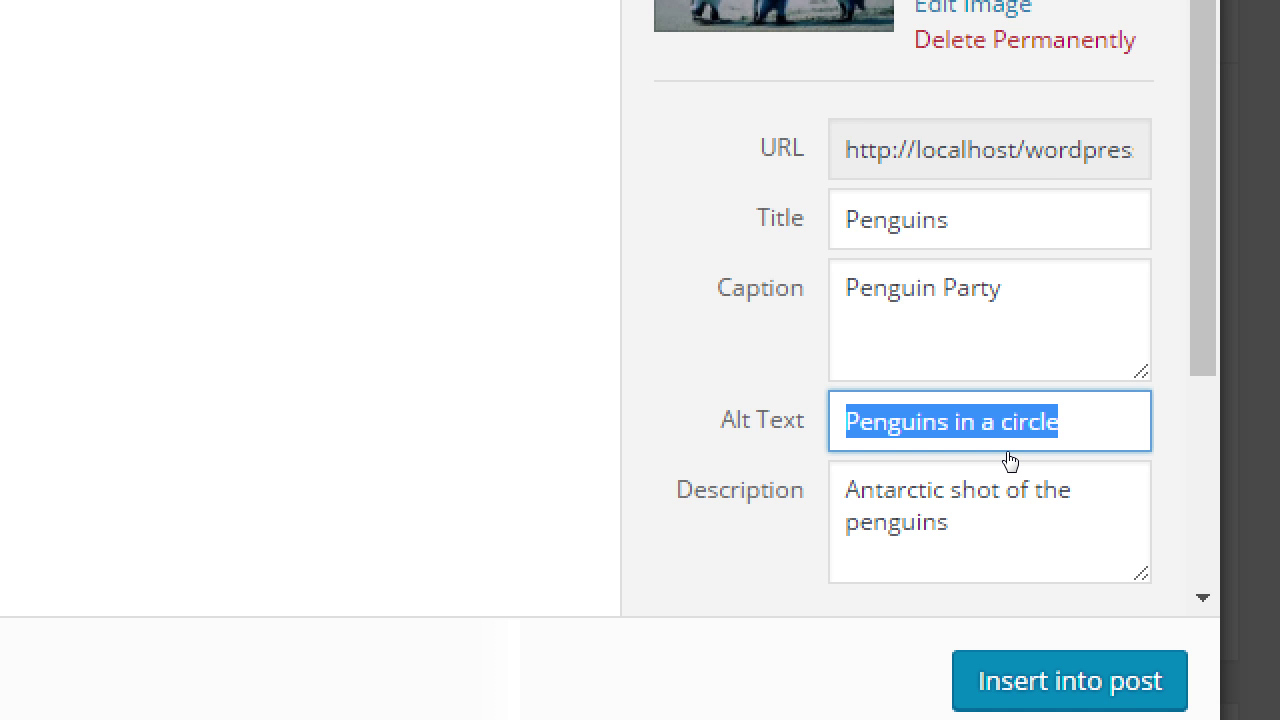
{"action": "key", "text": "alt+Tab"}
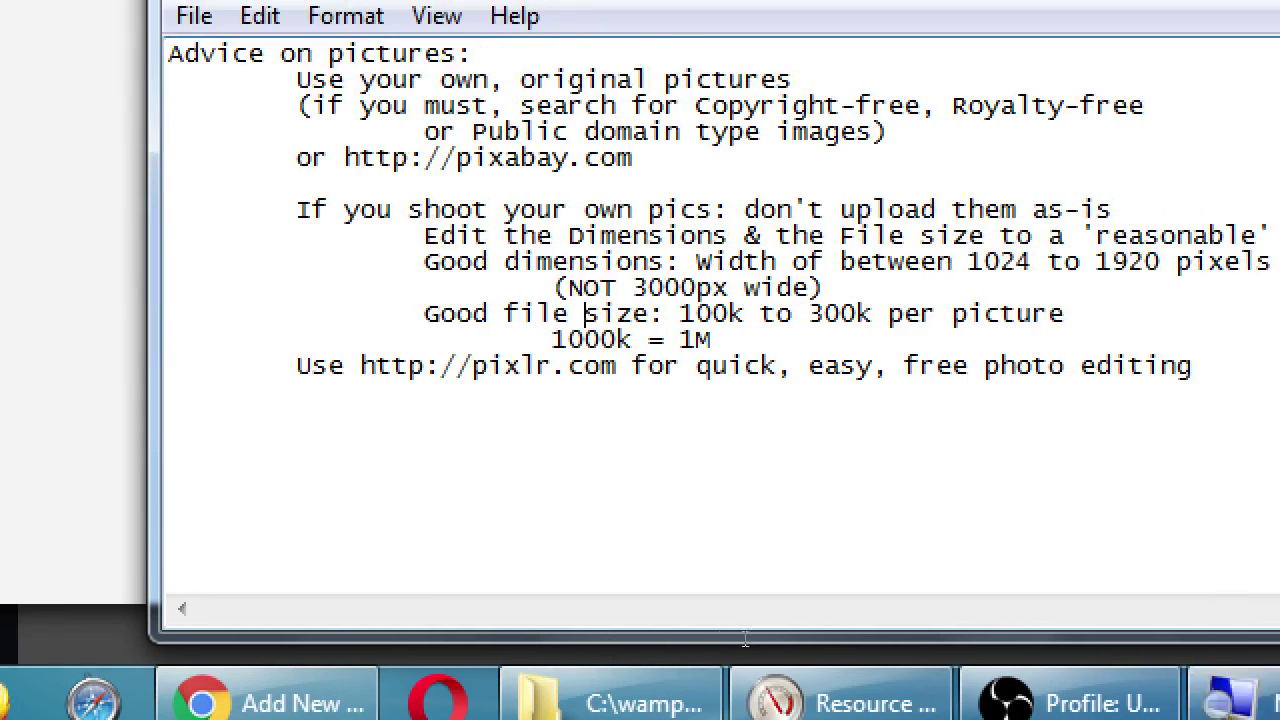
Add an indented line 'For all your pics, you should add Alt Text' at the end of the notes.
{"action": "key", "text": "ctrl+End"}
{"action": "key", "text": "Return"}
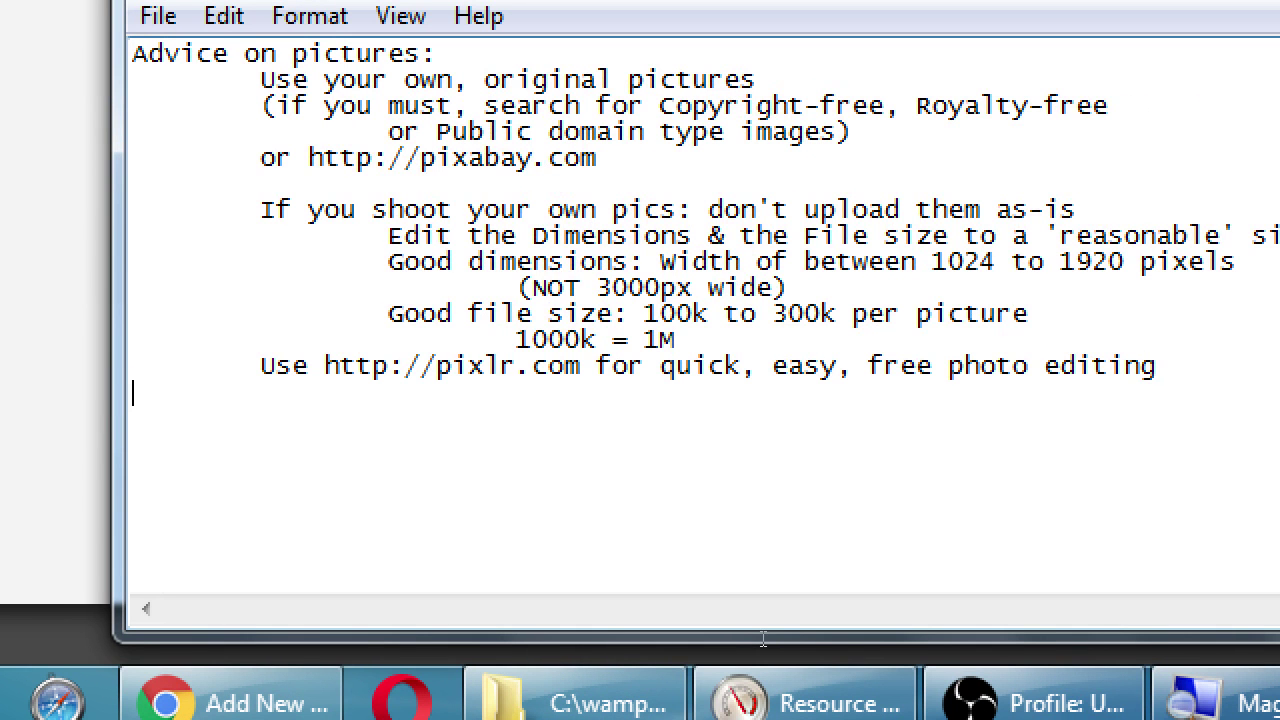
{"action": "key", "text": "Return"}
{"action": "key", "text": "BackSpace"}
{"action": "key", "text": "Tab"}
{"action": "type", "text": "For all your pics, you sh"}
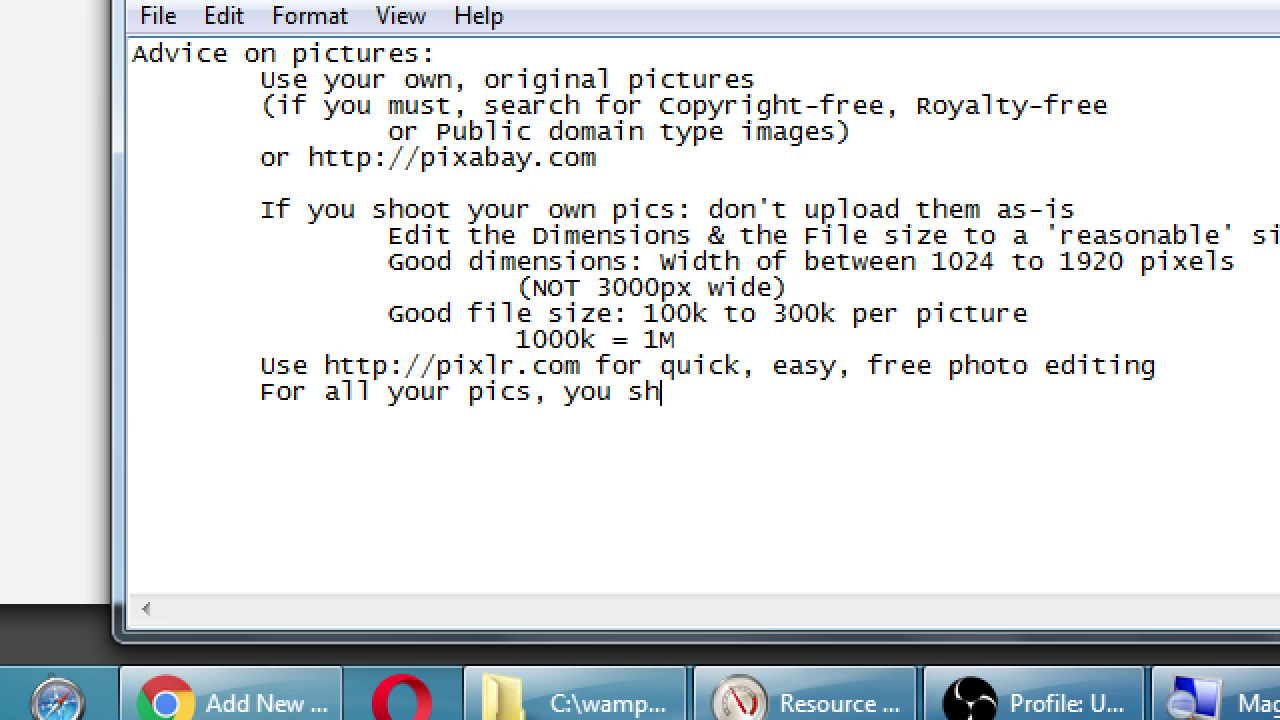
{"action": "type", "text": "ould add Alt "}
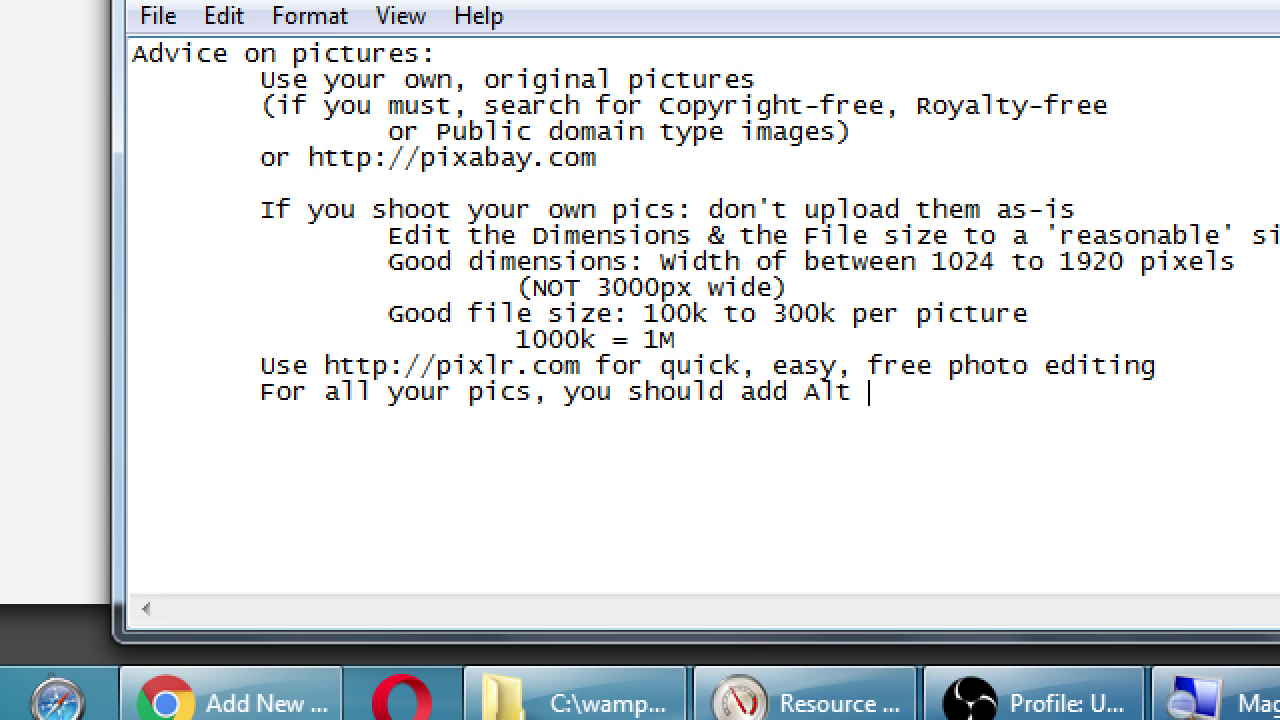
{"action": "type", "text": "Text"}
Add the indented line '(one sentence that describes the picture)' and return to the WordPress media window.
{"action": "key", "text": "Return"}
{"action": "key", "text": "Tab"}
{"action": "key", "text": "Tab"}
{"action": "type", "text": "("}
{"action": "type", "text": "onc"}
{"action": "key", "text": "BackSpace"}
{"action": "type", "text": "e "}
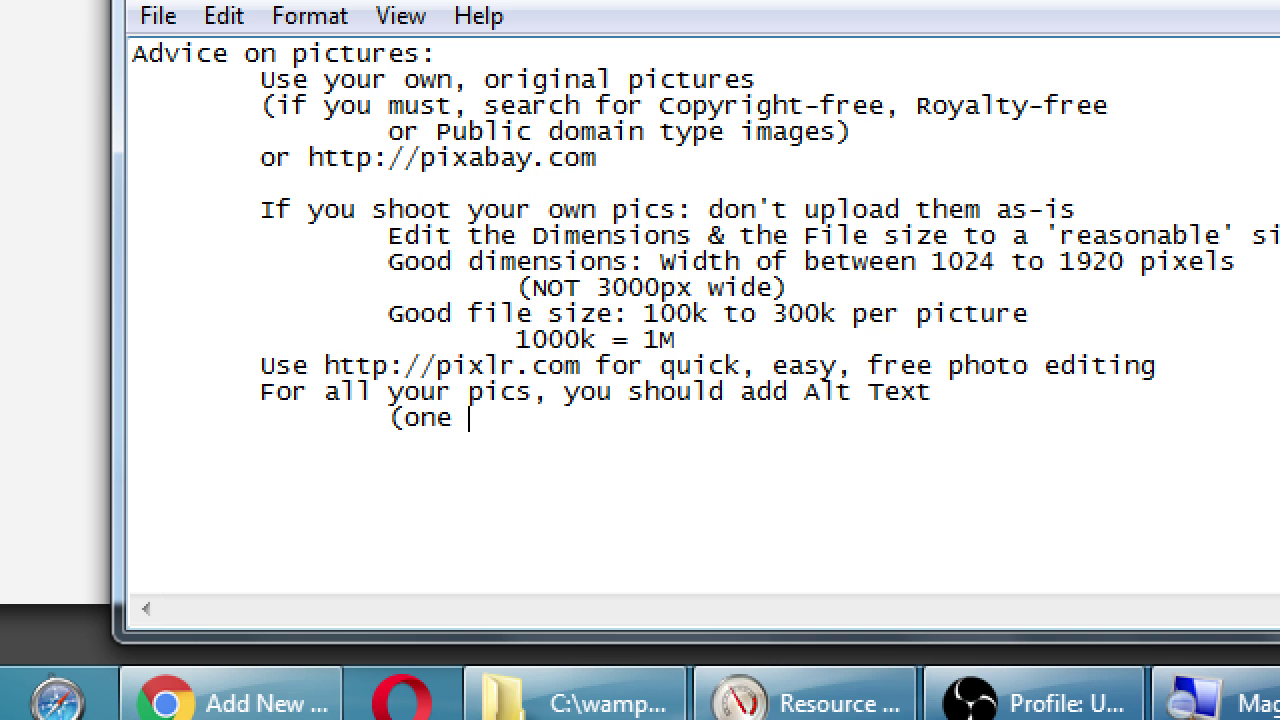
{"action": "type", "text": "sentence that des"}
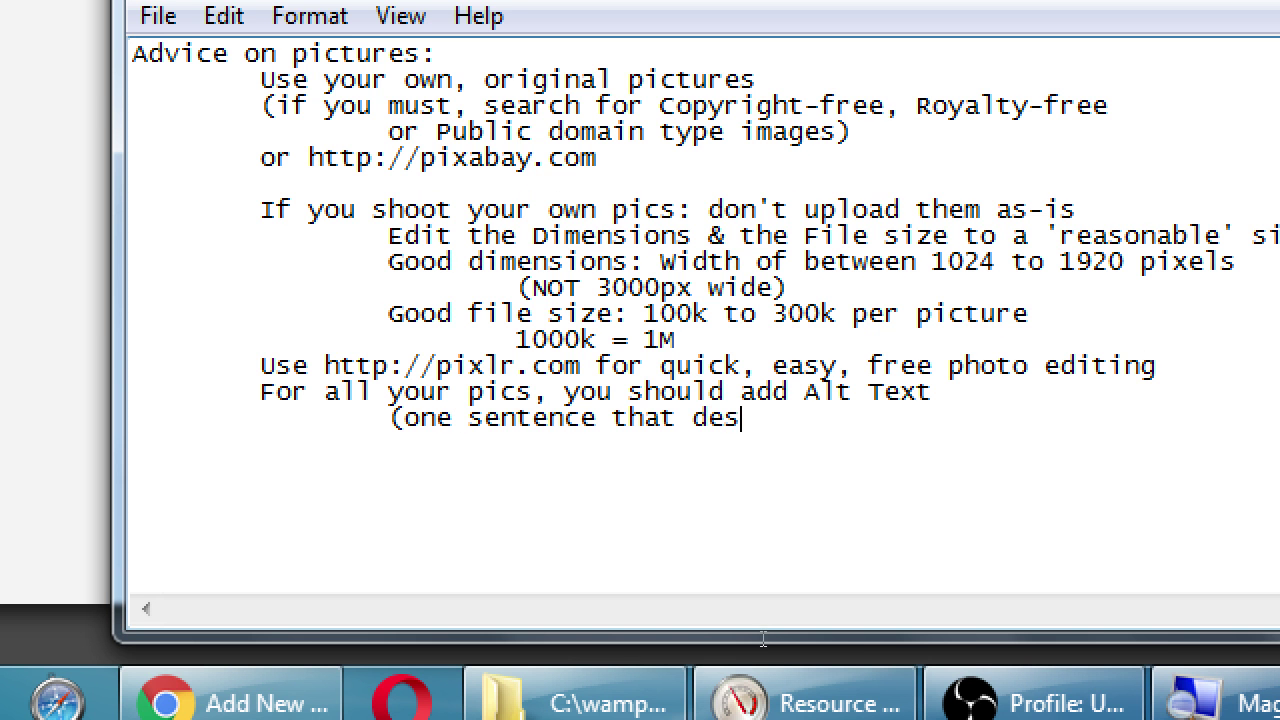
{"action": "type", "text": "cribes the picture)"}
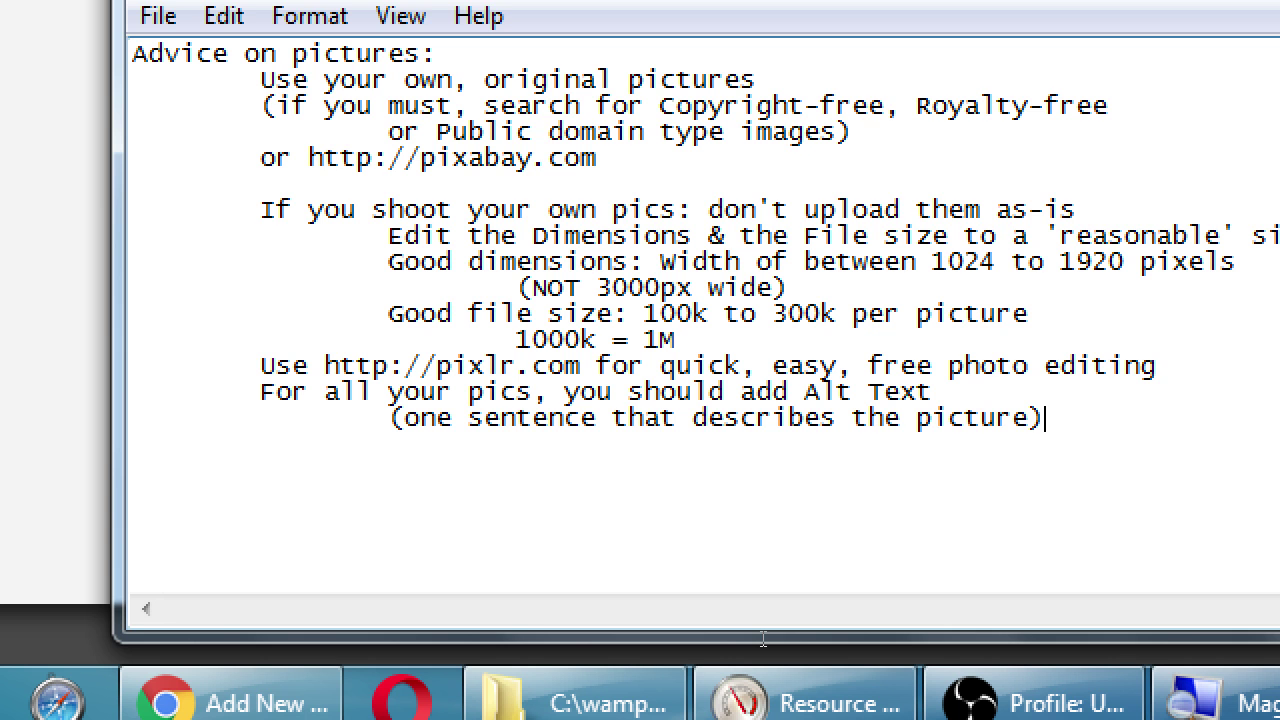
{"action": "key", "text": "alt+Tab"}
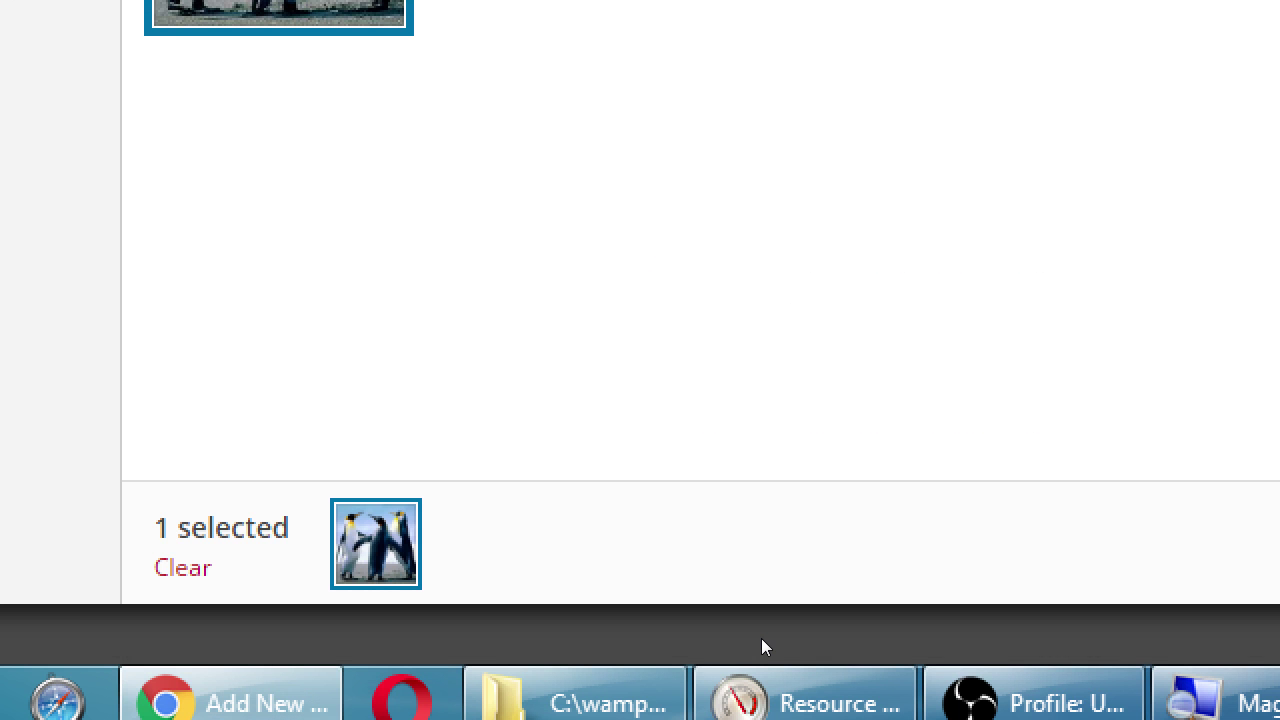
Restore the alt text 'Penguins in a circle' and set the image alignment to Center.
{"action": "key", "text": "super+minus"}
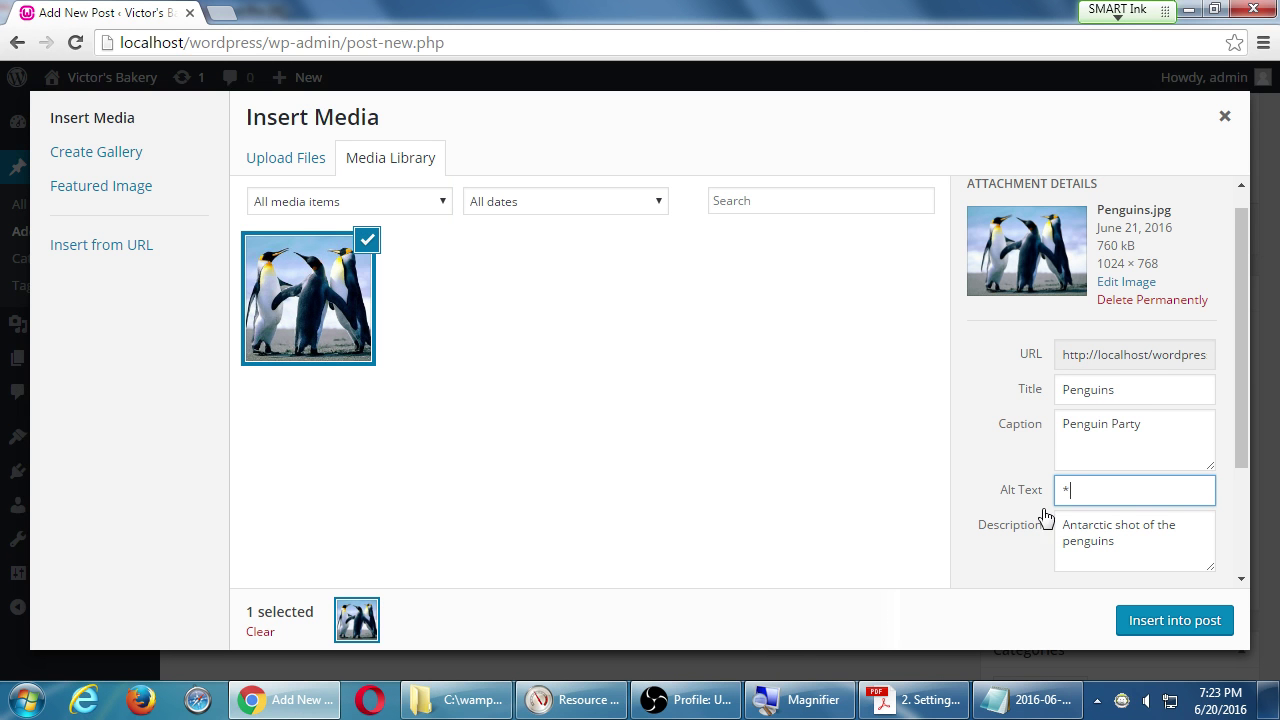
{"action": "scroll", "coordinate": [1043, 505], "scroll_direction": "down", "scroll_amount": 3}
{"action": "key", "text": "super+plus"}
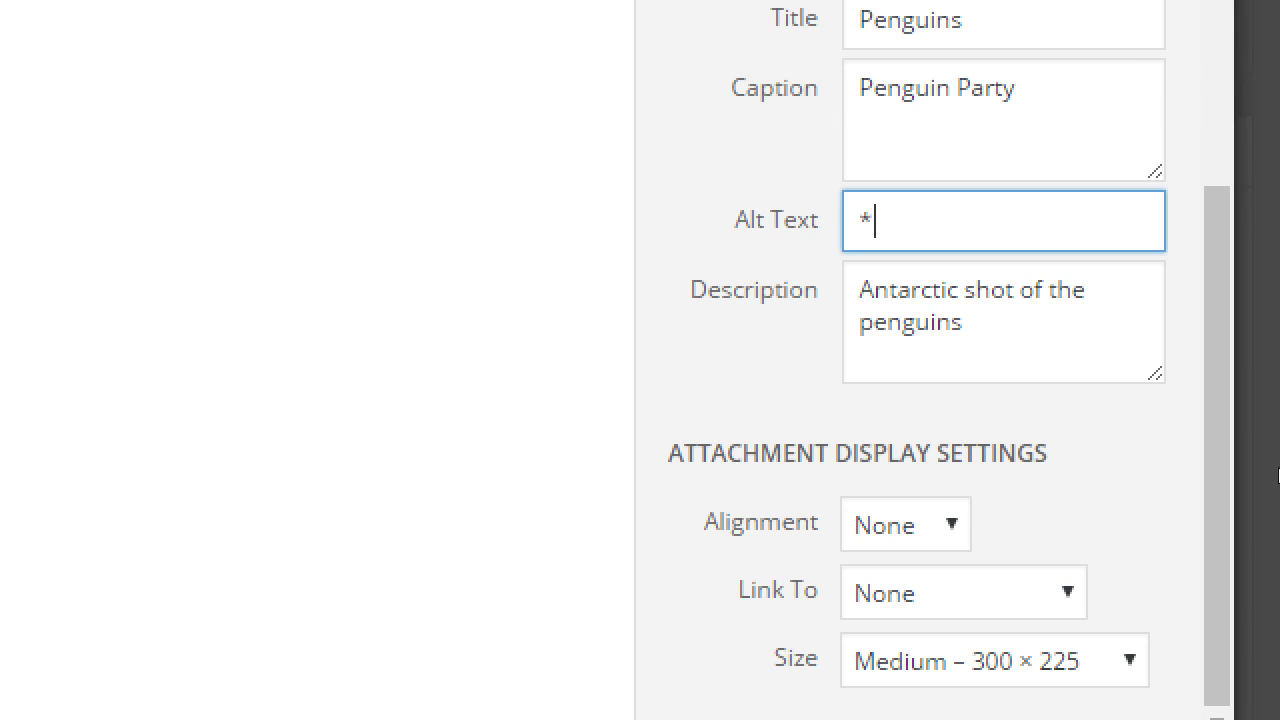
{"action": "key", "text": "ctrl+z"}
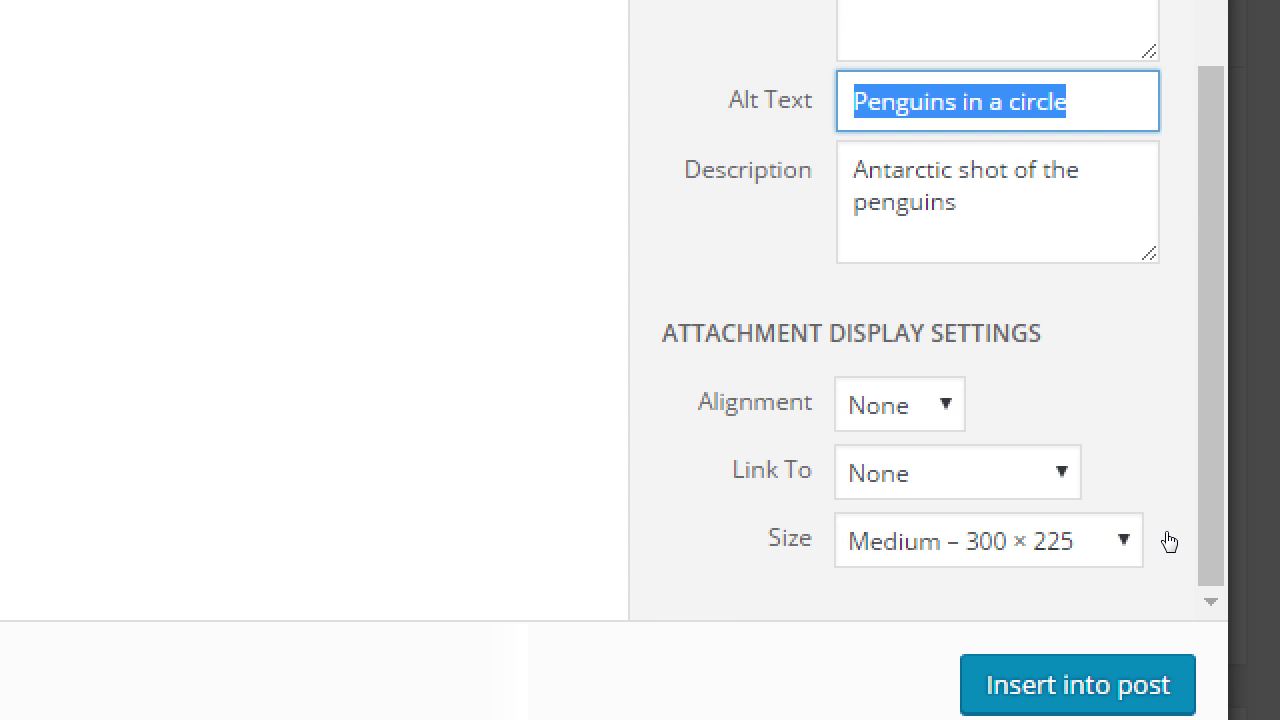
{"action": "key", "text": "Tab"}
{"action": "key", "text": "Tab"}
{"action": "key", "text": "alt+Down"}
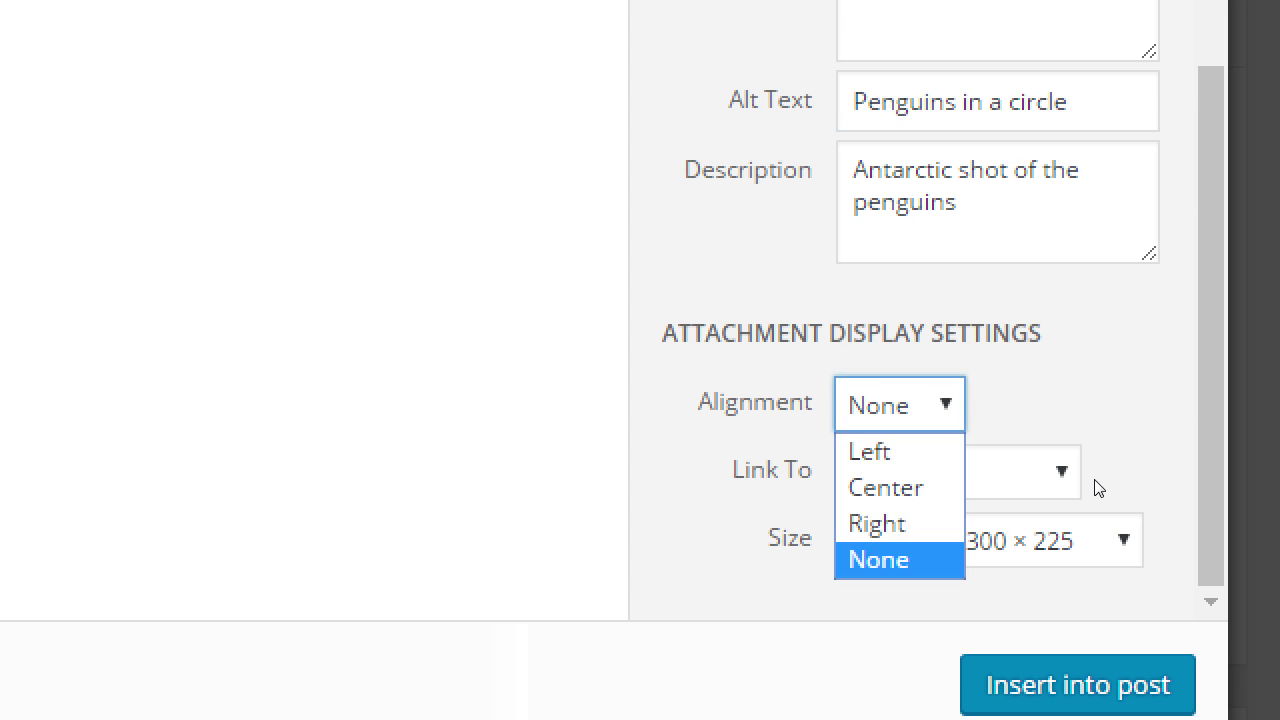
{"action": "key", "text": "Up"}
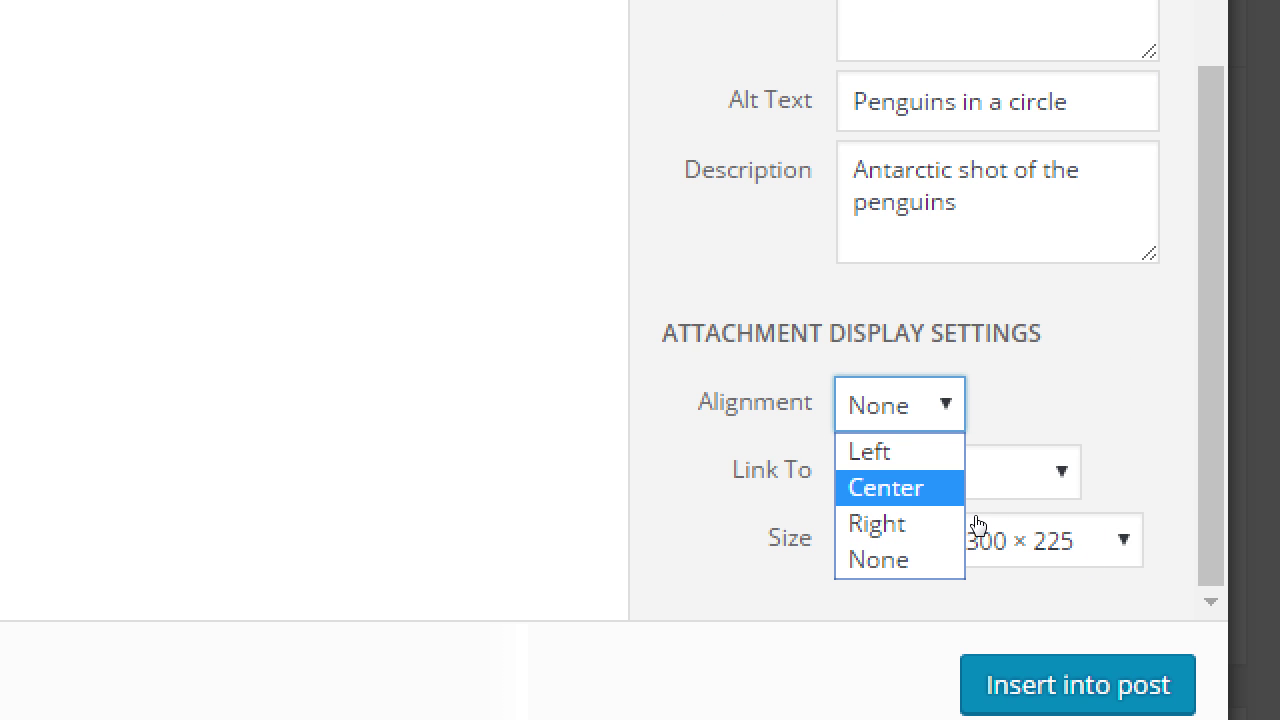
{"action": "key", "text": "Return"}
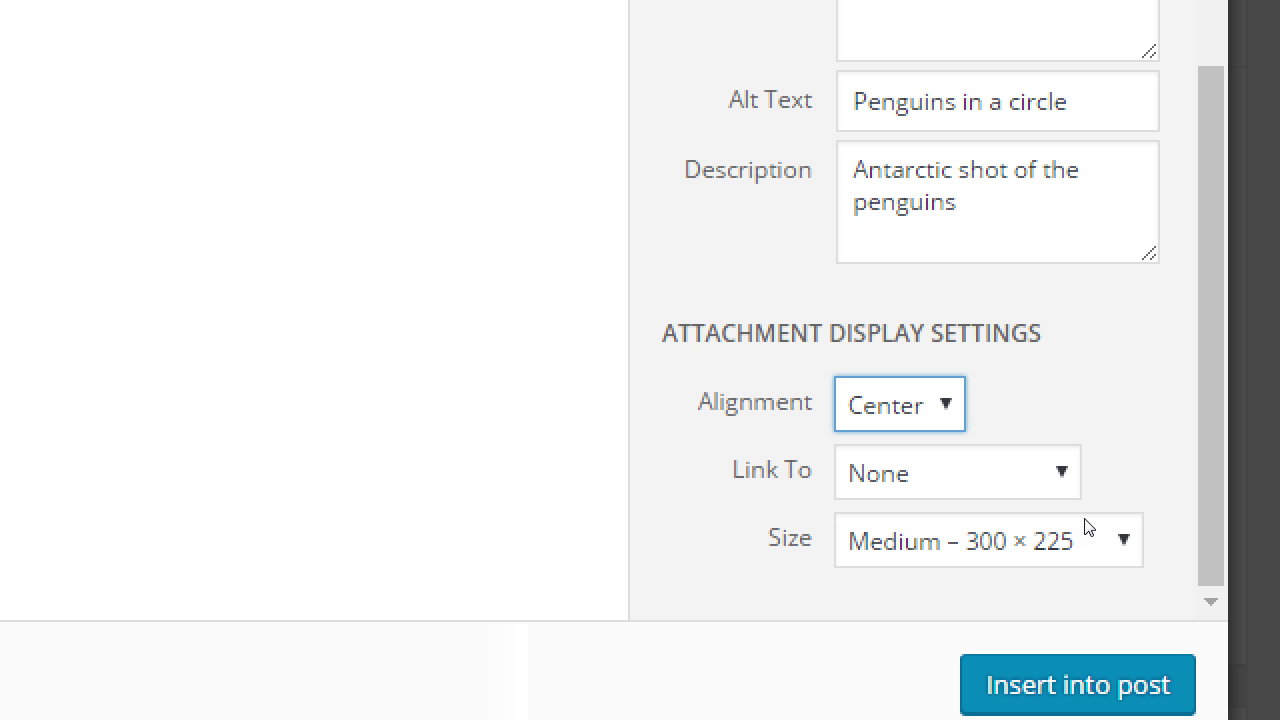
Set Link To to None and keep the size at Medium – 300 × 225.
{"action": "key", "text": "Tab"}
{"action": "key", "text": "alt+Down"}
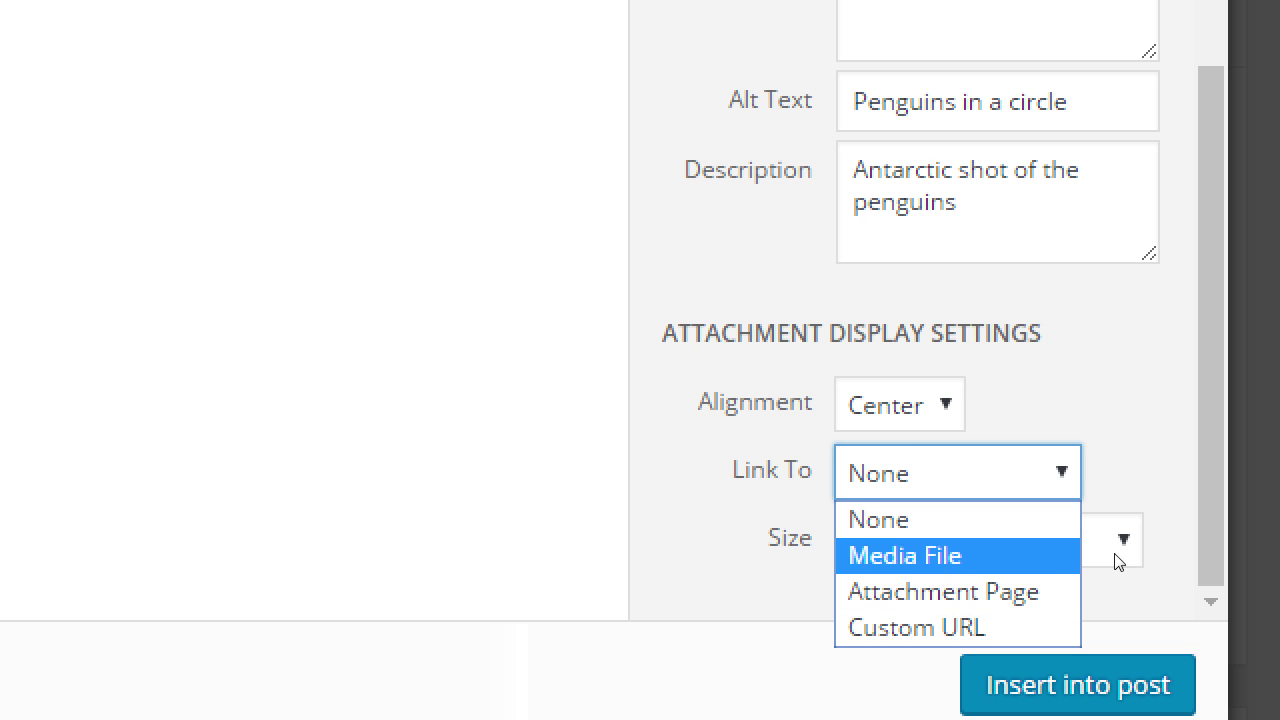
{"action": "left_click", "coordinate": [998, 535]}
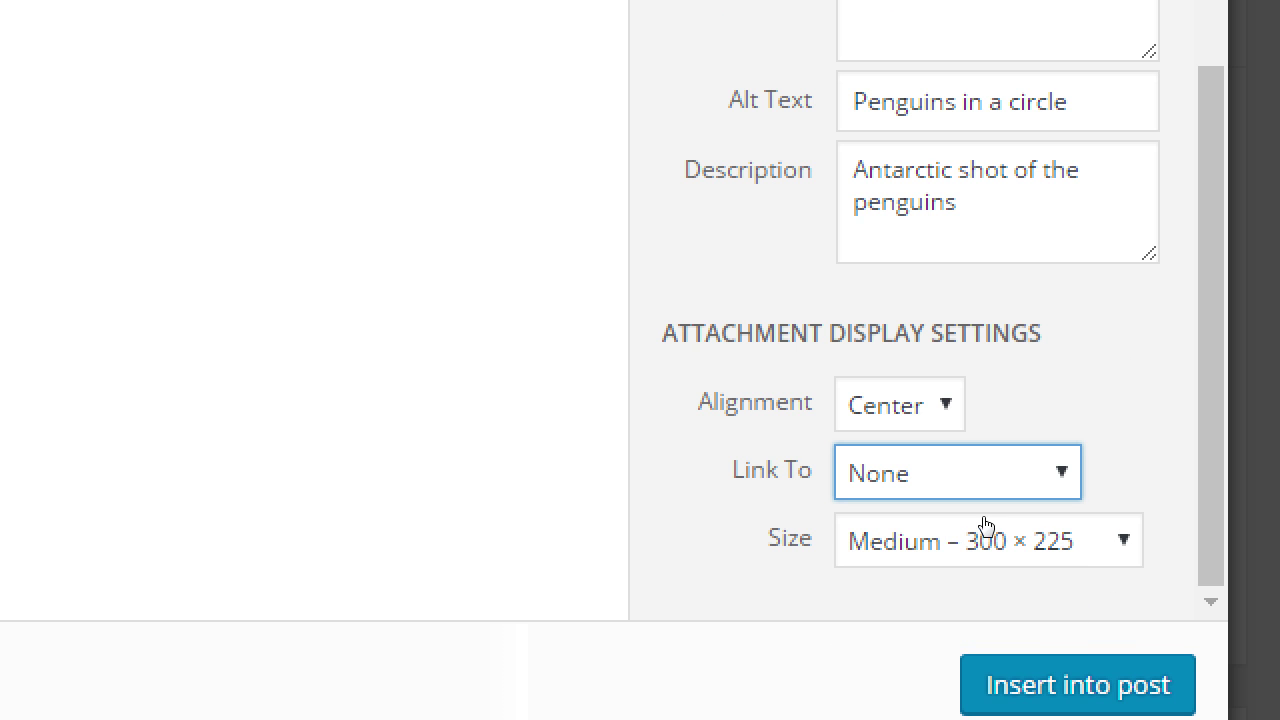
{"action": "left_click", "coordinate": [1130, 560]}
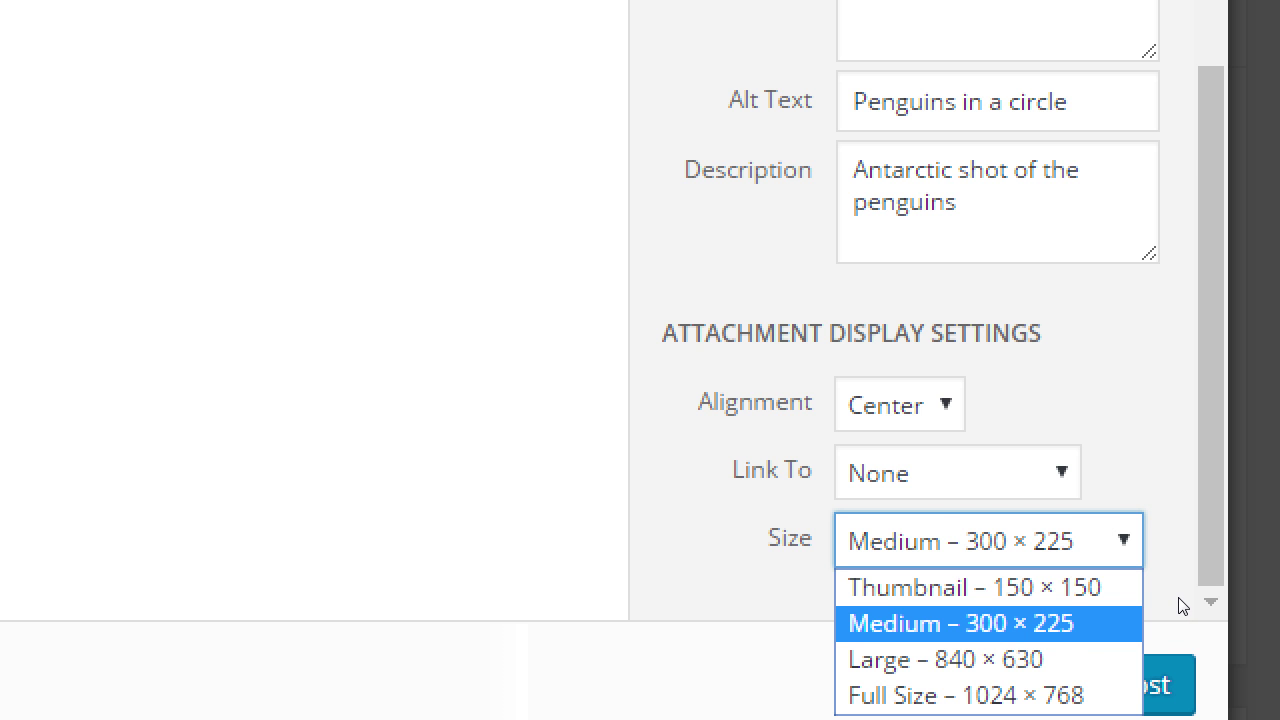
{"action": "scroll", "coordinate": [1150, 620], "scroll_direction": "down", "scroll_amount": 1}
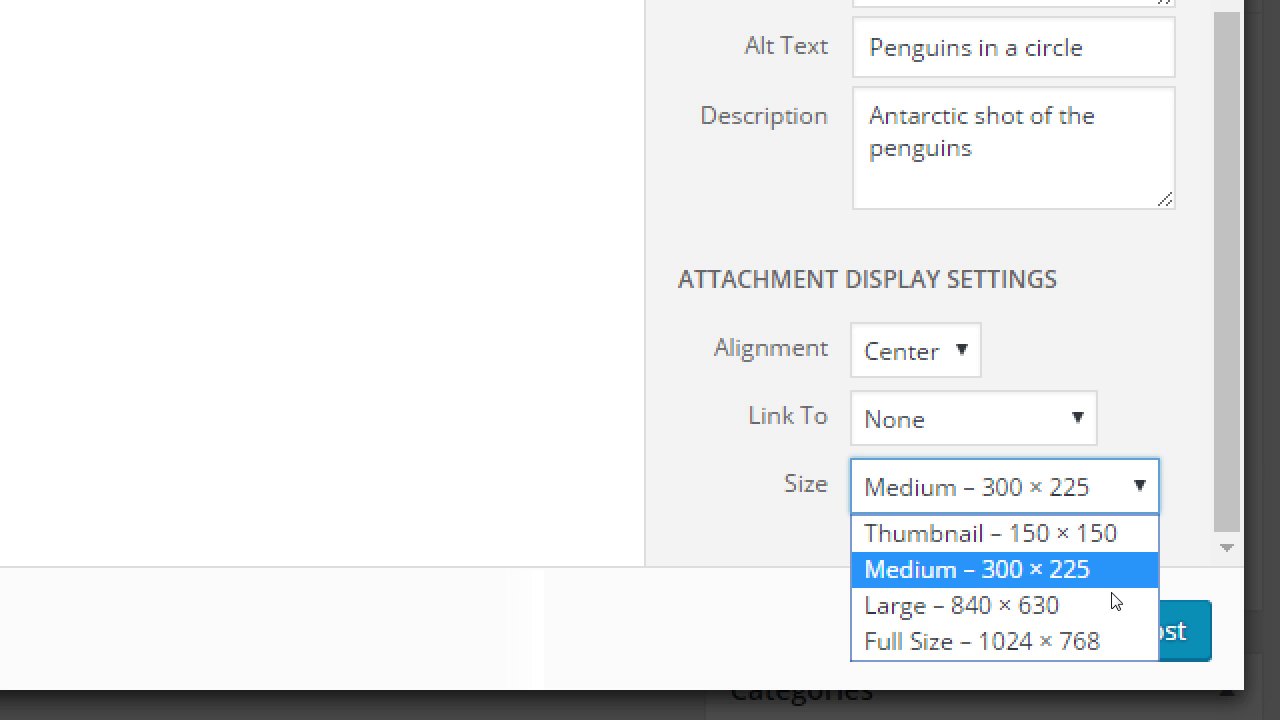
{"action": "left_click", "coordinate": [968, 566]}
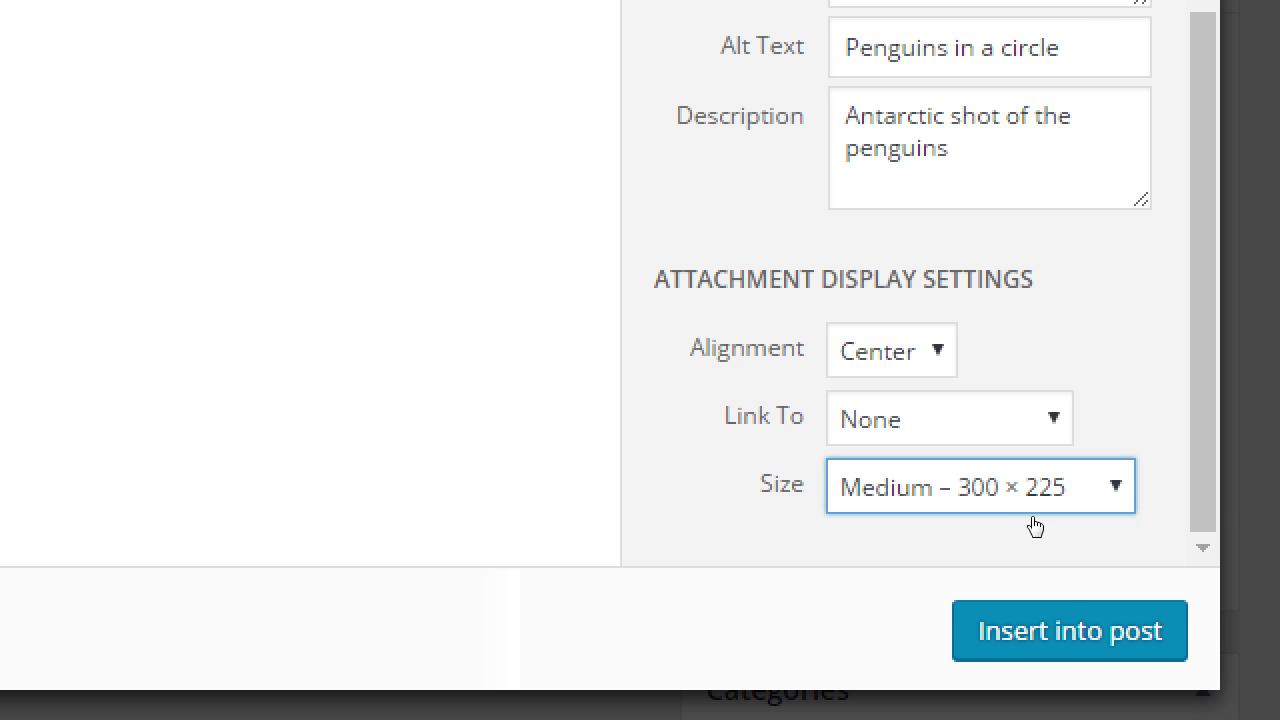
{"action": "left_click_drag", "start_coordinate": [1006, 520], "coordinate": [1037, 526]}
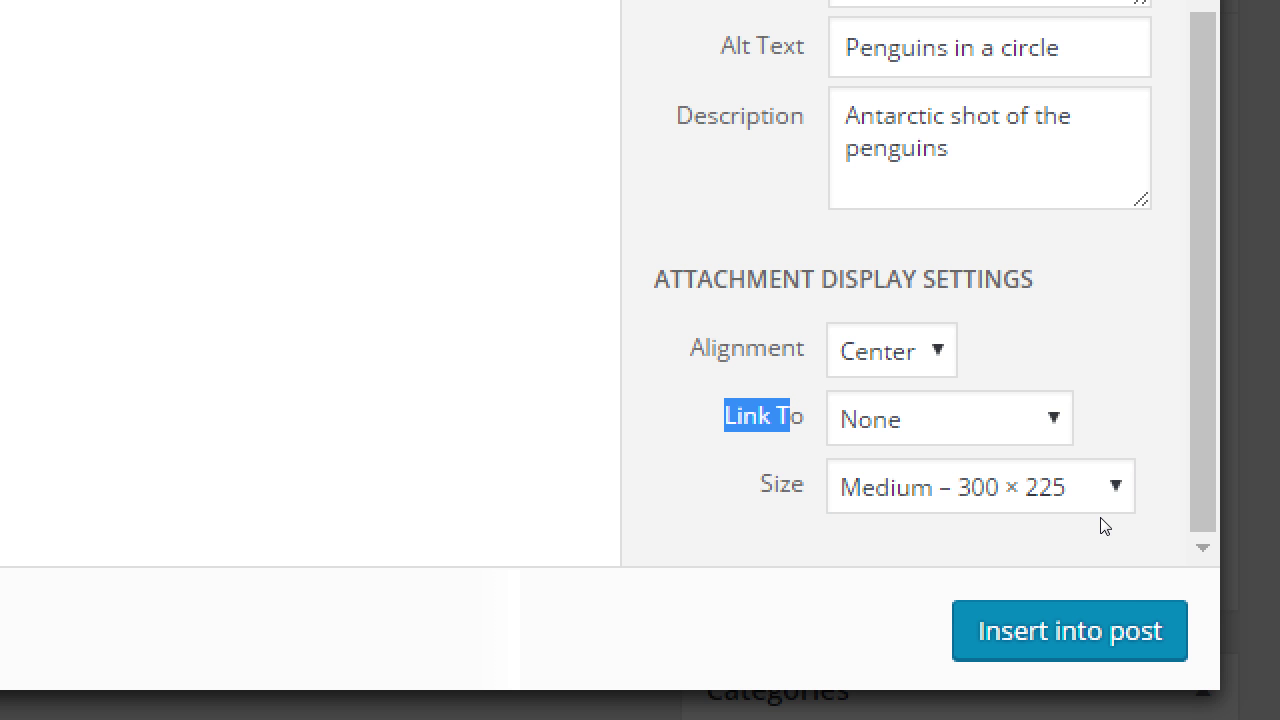
Switch the image's Link To setting between Media File and None, ending on Media File.
{"action": "key", "text": "alt+Down"}
{"action": "key", "text": "Down"}
{"action": "key", "text": "Down"}
{"action": "key", "text": "Up"}
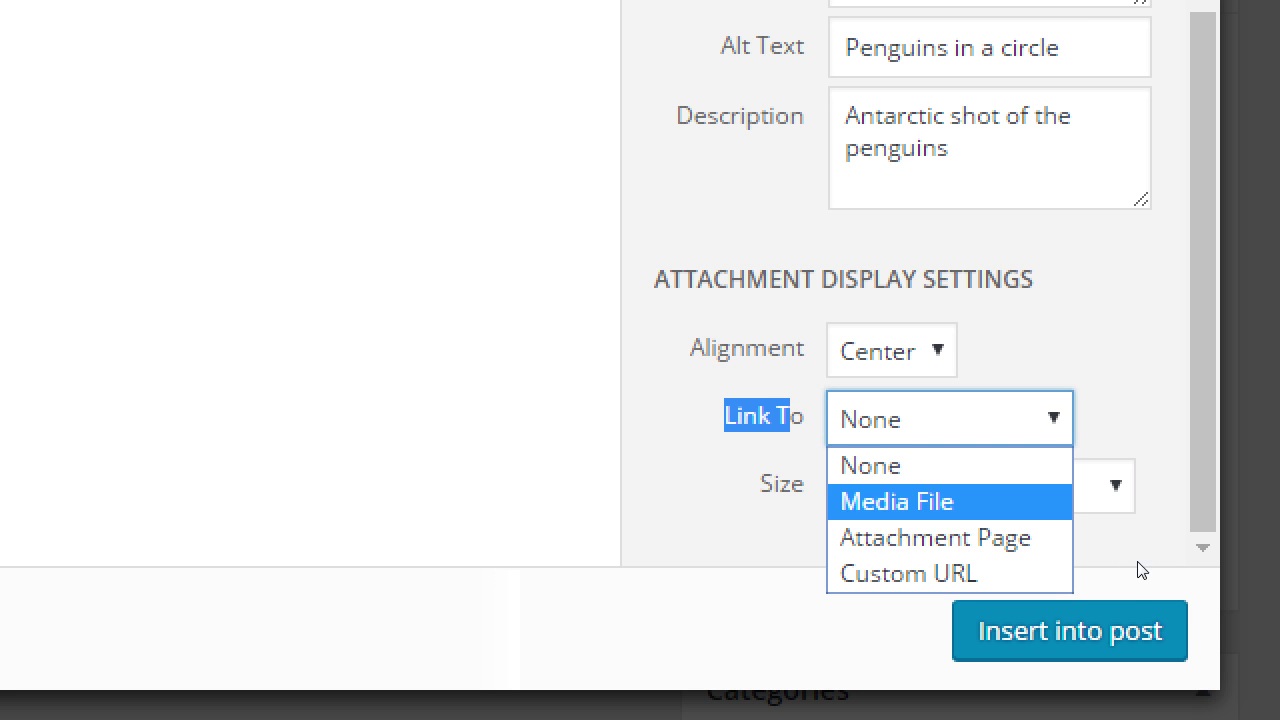
{"action": "key", "text": "Return"}
{"action": "scroll", "coordinate": [1142, 568], "scroll_direction": "down", "scroll_amount": 1}
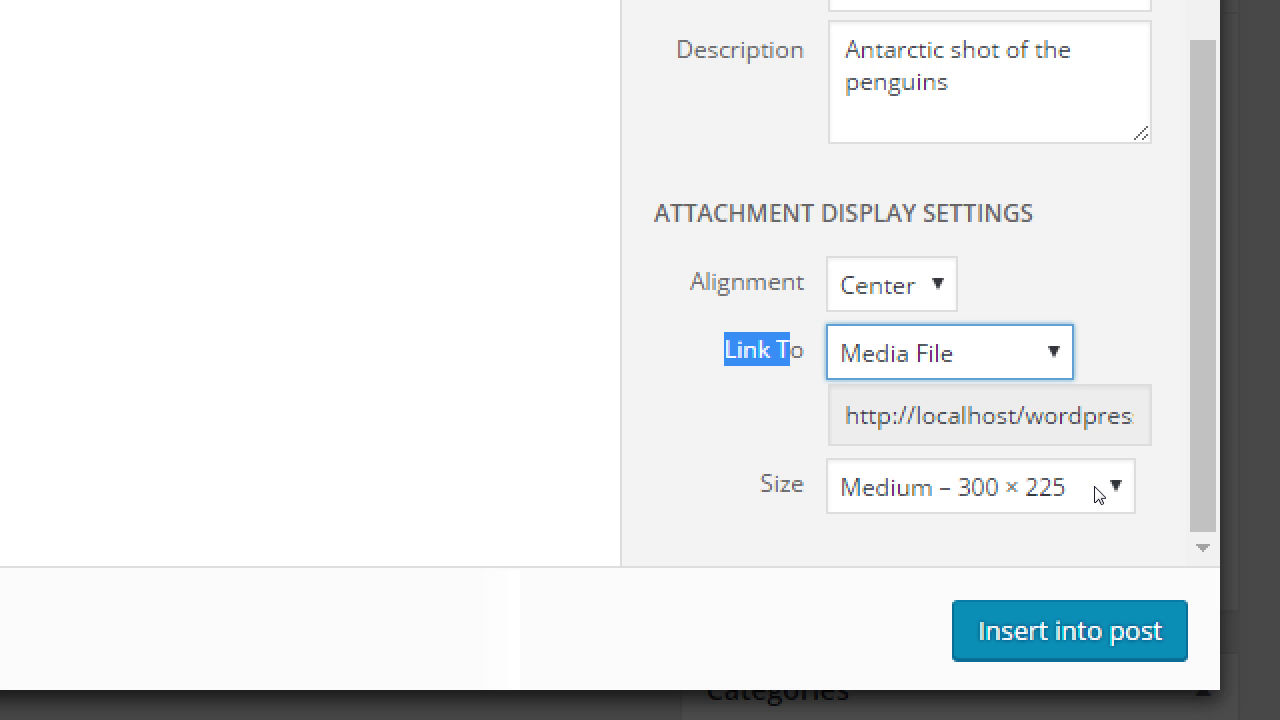
{"action": "key", "text": "alt+Down"}
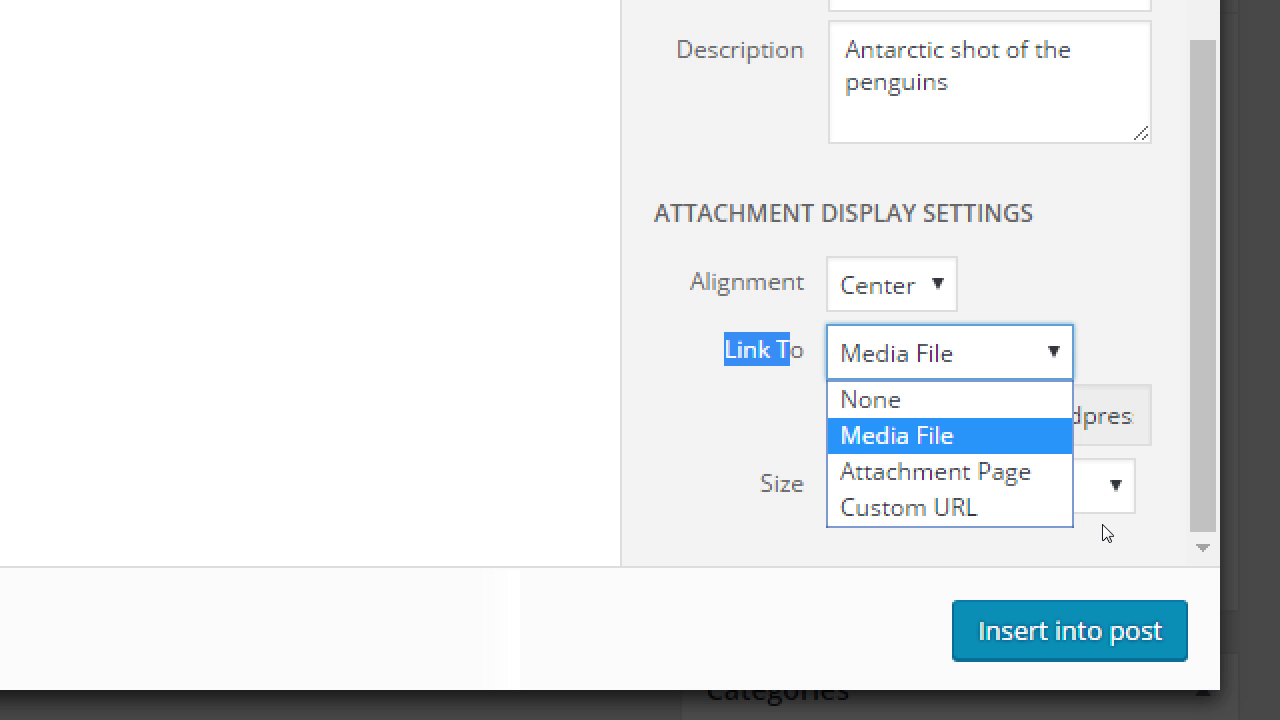
{"action": "key", "text": "Up"}
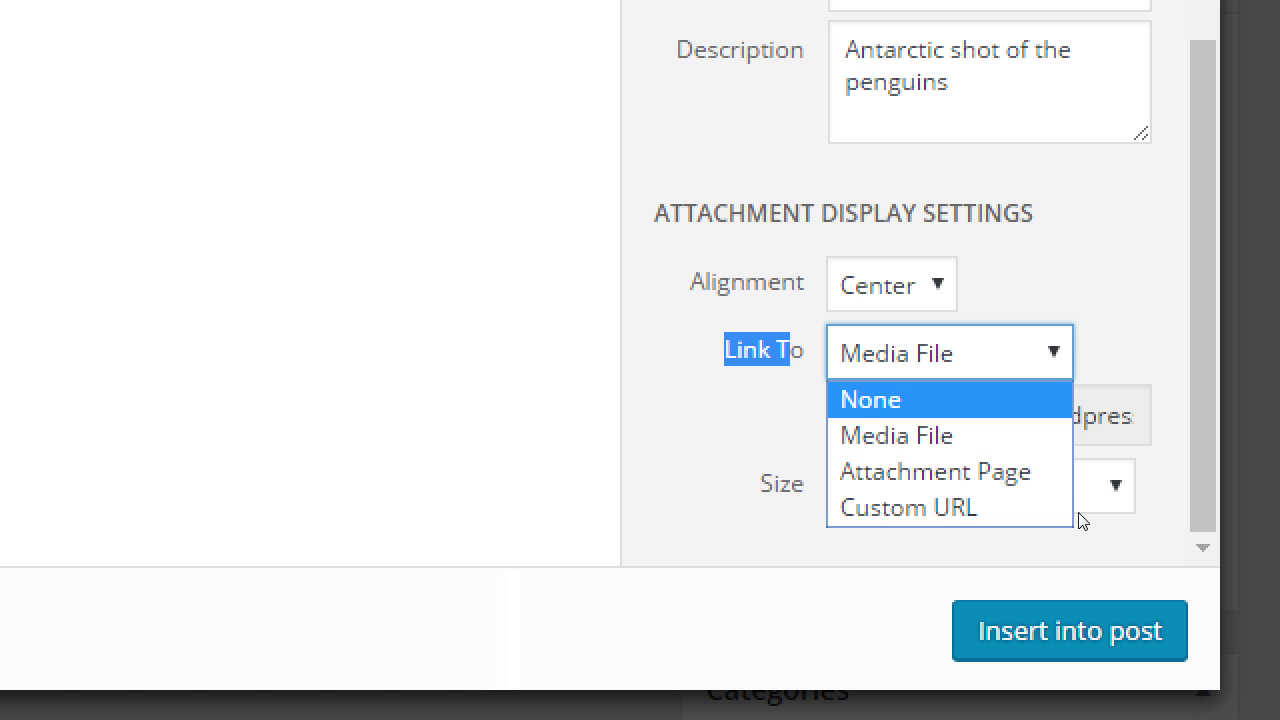
{"action": "key", "text": "Return"}
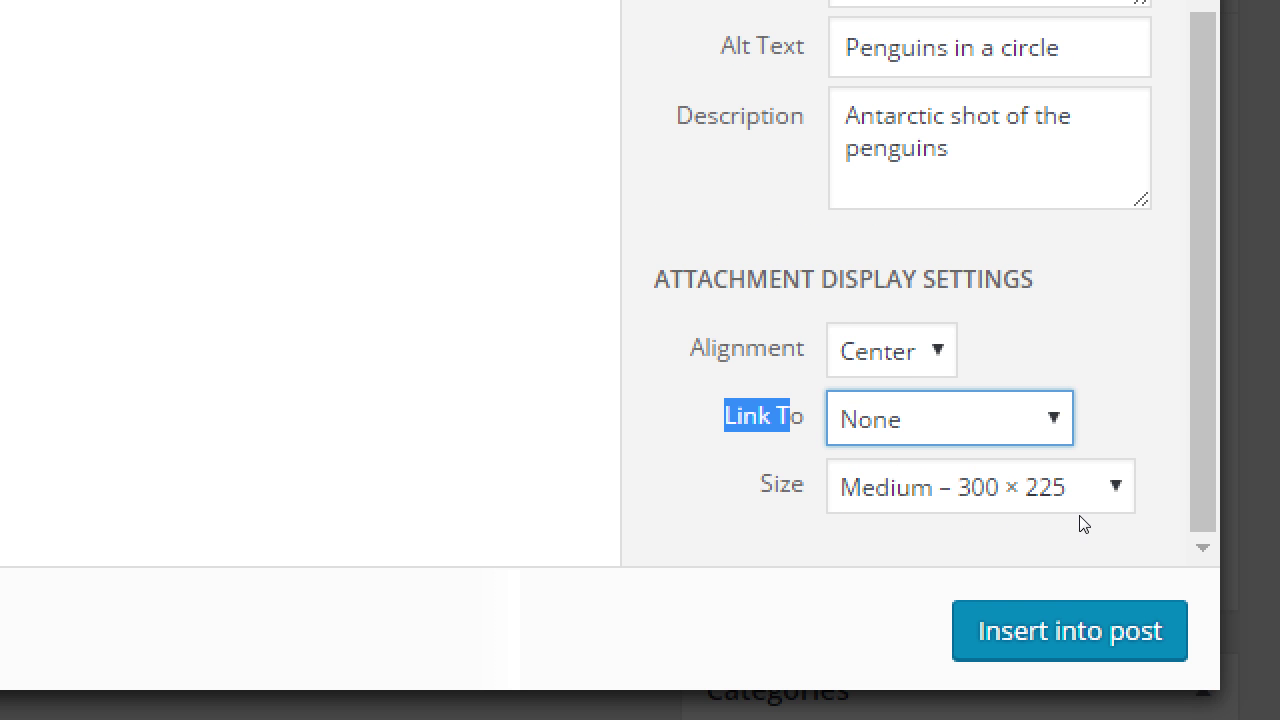
{"action": "key", "text": "alt+Down"}
{"action": "key", "text": "Down"}
{"action": "key", "text": "Return"}
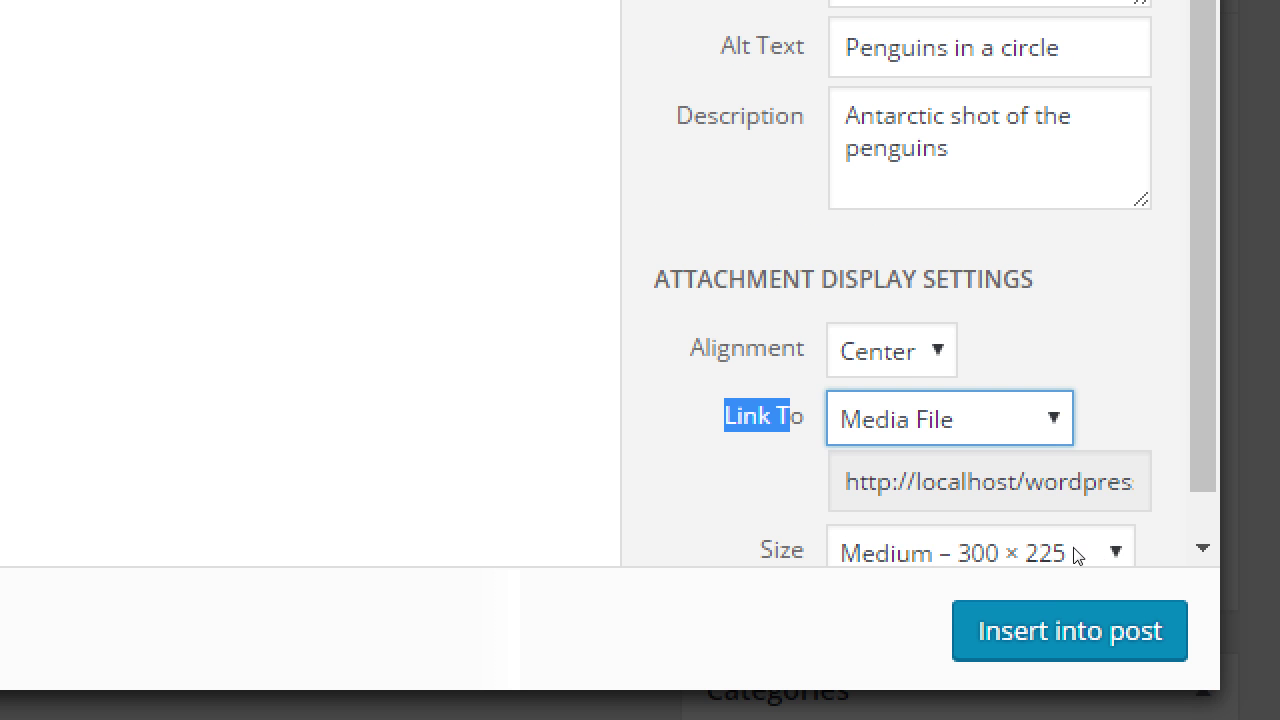
Try Link To as Attachment Page and Media File, settling on Media File with the choices reopened.
{"action": "scroll", "coordinate": [1113, 550], "scroll_direction": "down", "scroll_amount": 1}
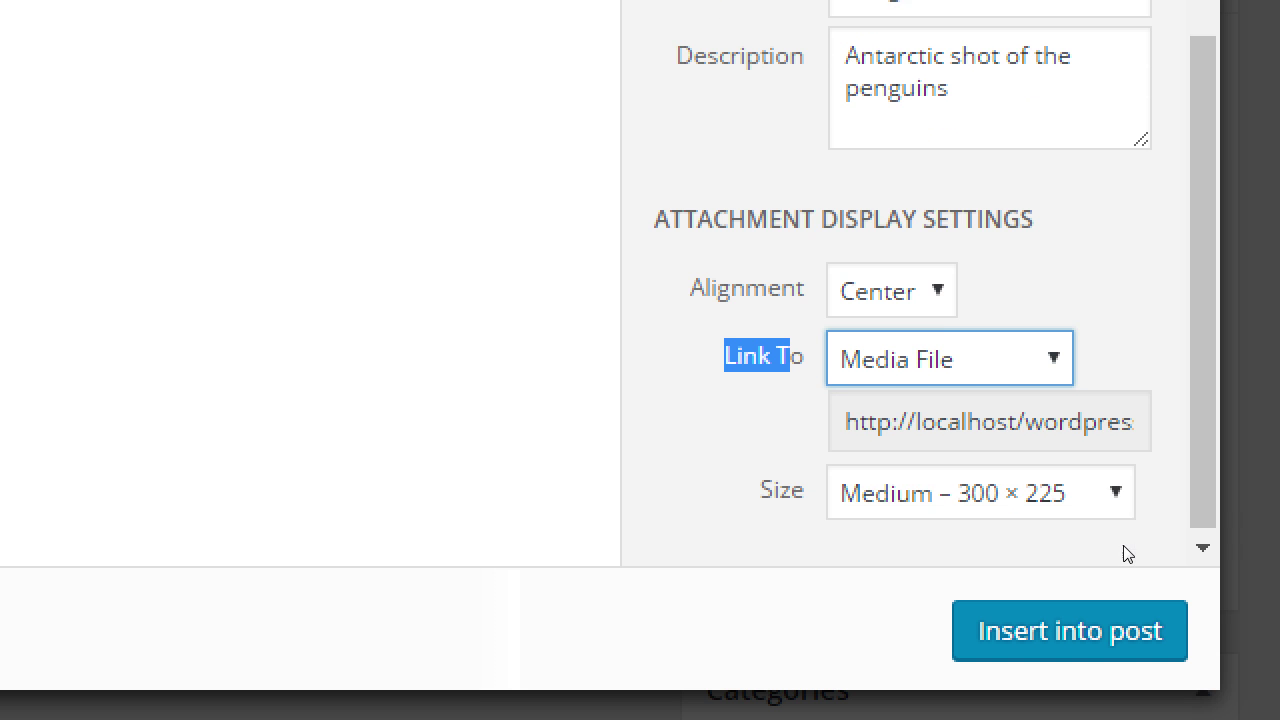
{"action": "key", "text": "alt+Down"}
{"action": "key", "text": "Down"}
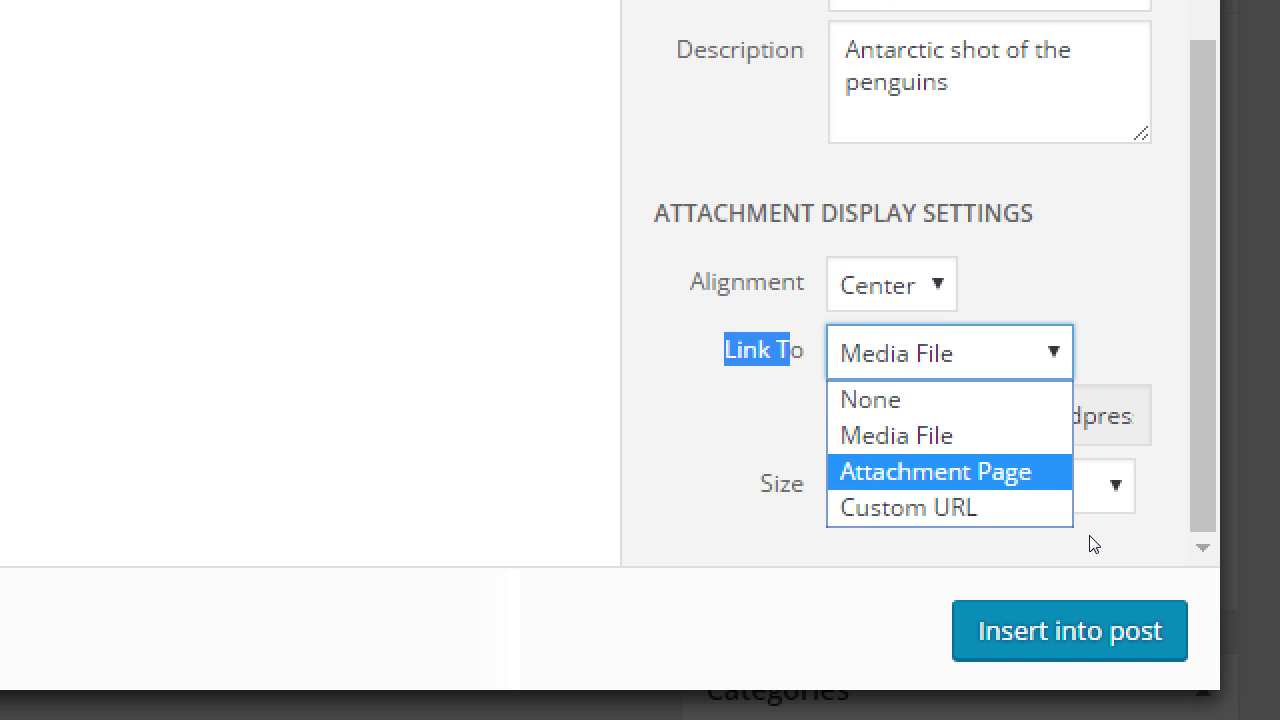
{"action": "key", "text": "Return"}
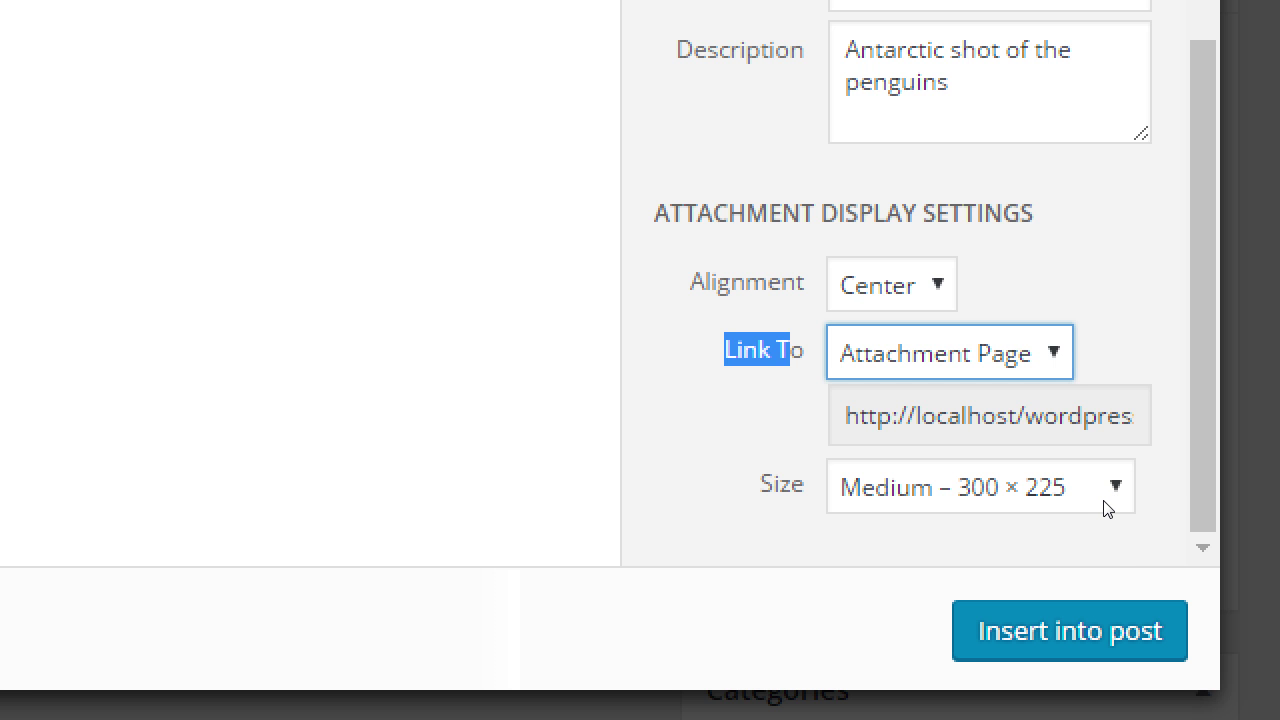
{"action": "key", "text": "alt+Down"}
{"action": "key", "text": "Up"}
{"action": "key", "text": "Return"}
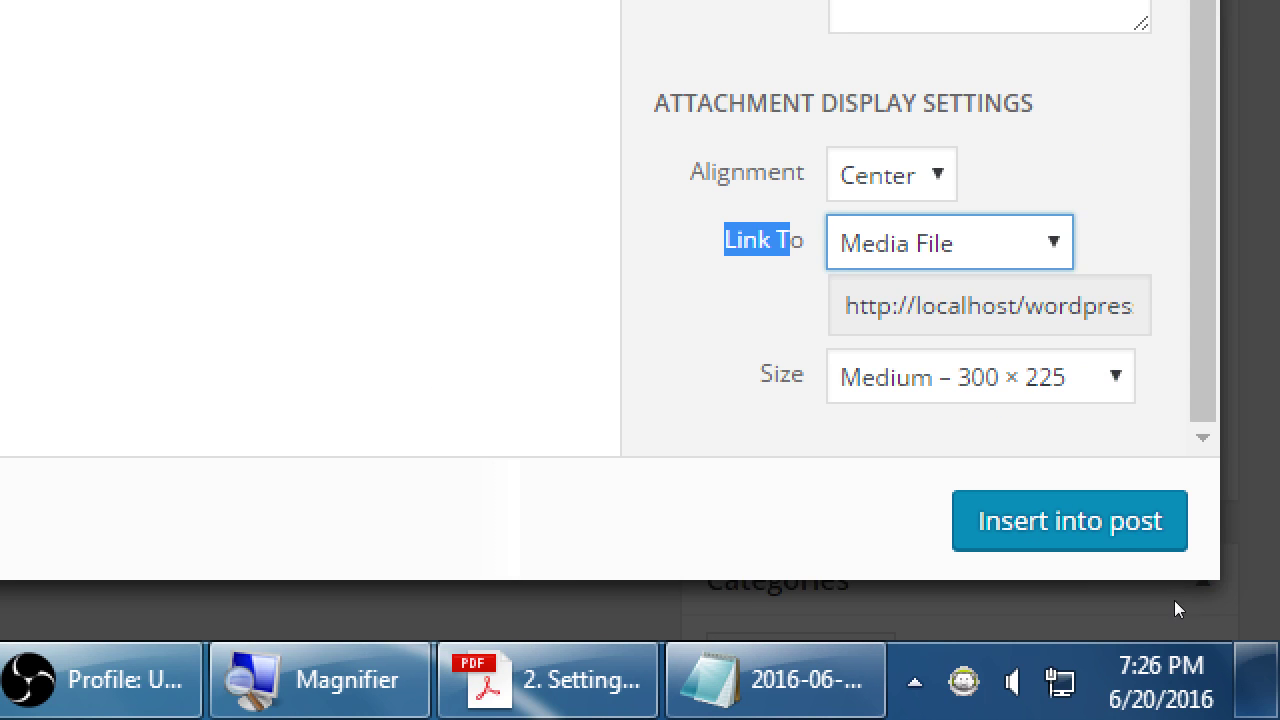
{"action": "key", "text": "alt+Down"}
{"action": "key", "text": "Down"}
{"action": "key", "text": "Return"}
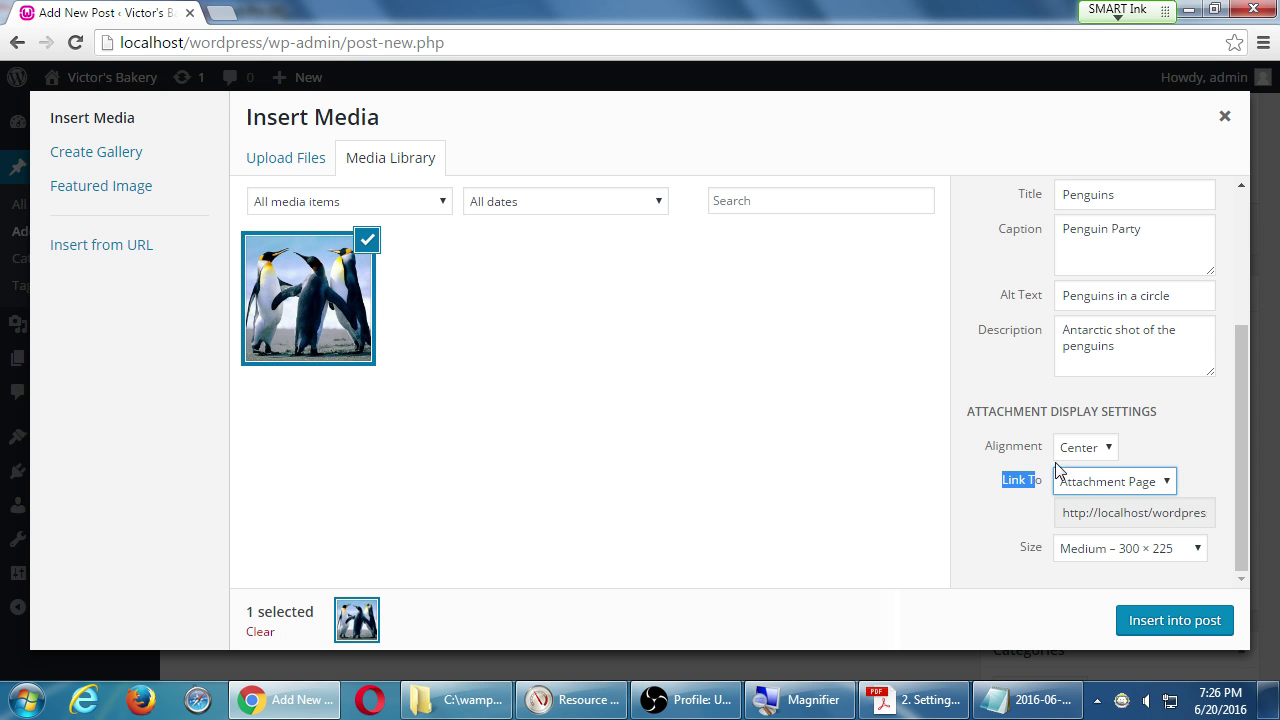
{"action": "left_click", "coordinate": [1103, 482]}
{"action": "left_click", "coordinate": [1123, 520]}
{"action": "left_click", "coordinate": [1135, 490]}
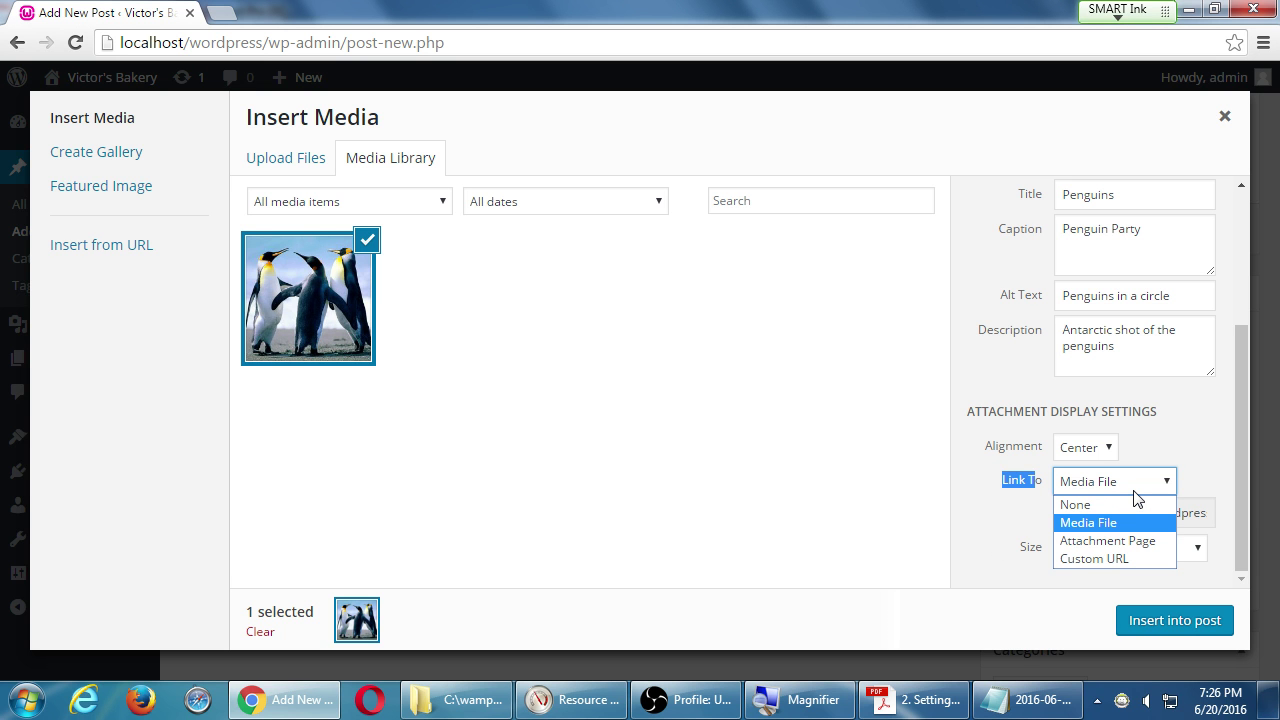
Link the image to the custom URL 'victorsshop.com/buy-now'.
{"action": "left_click", "coordinate": [1116, 557]}
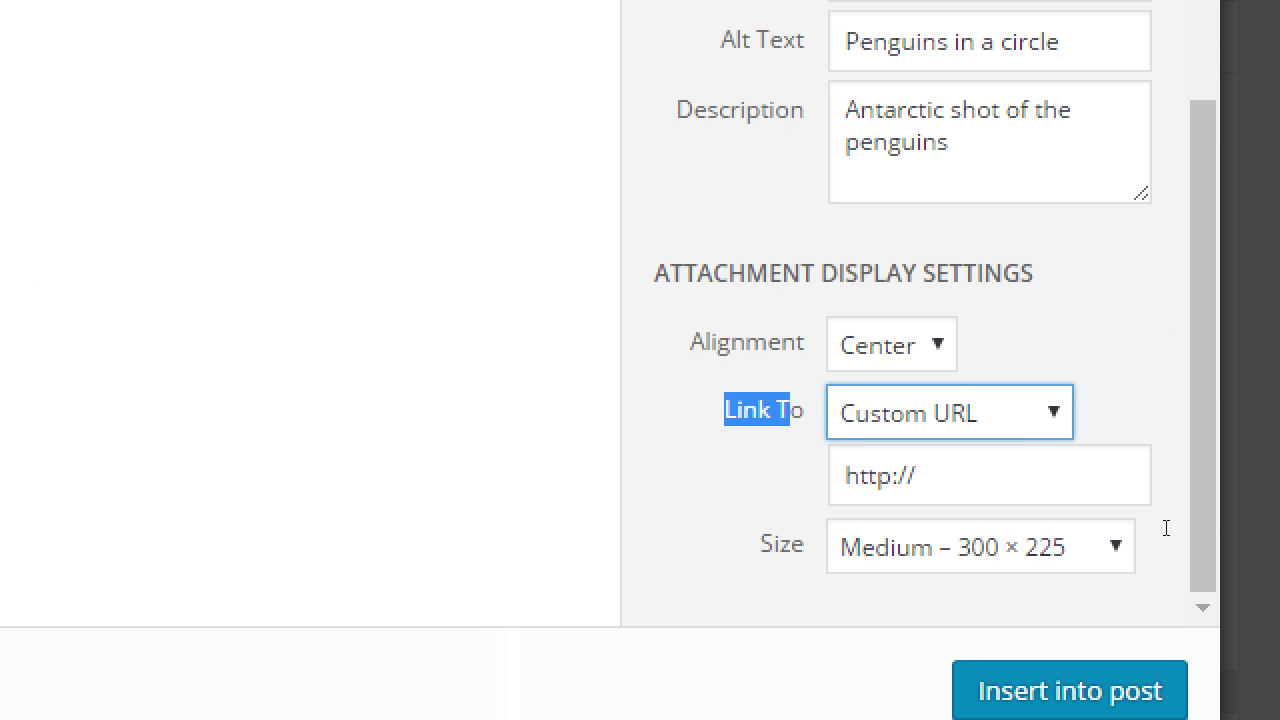
{"action": "left_click", "coordinate": [1205, 522]}
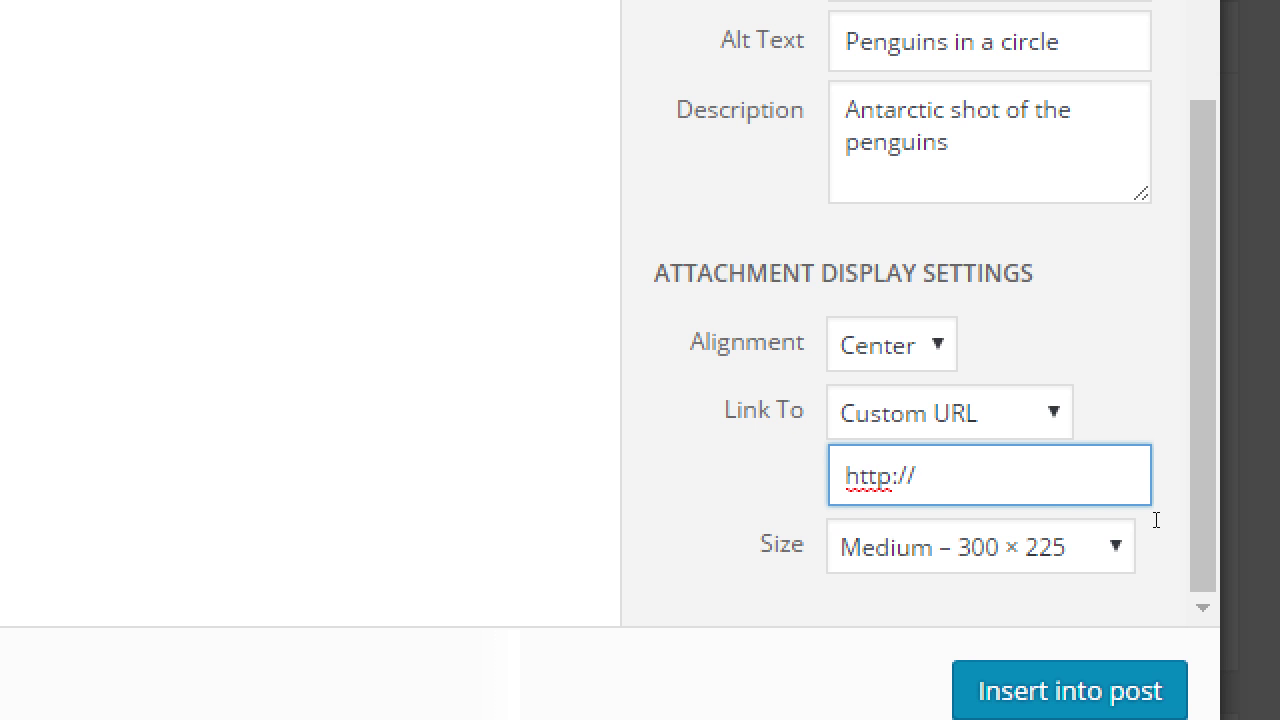
{"action": "type", "text": "victorssho"}
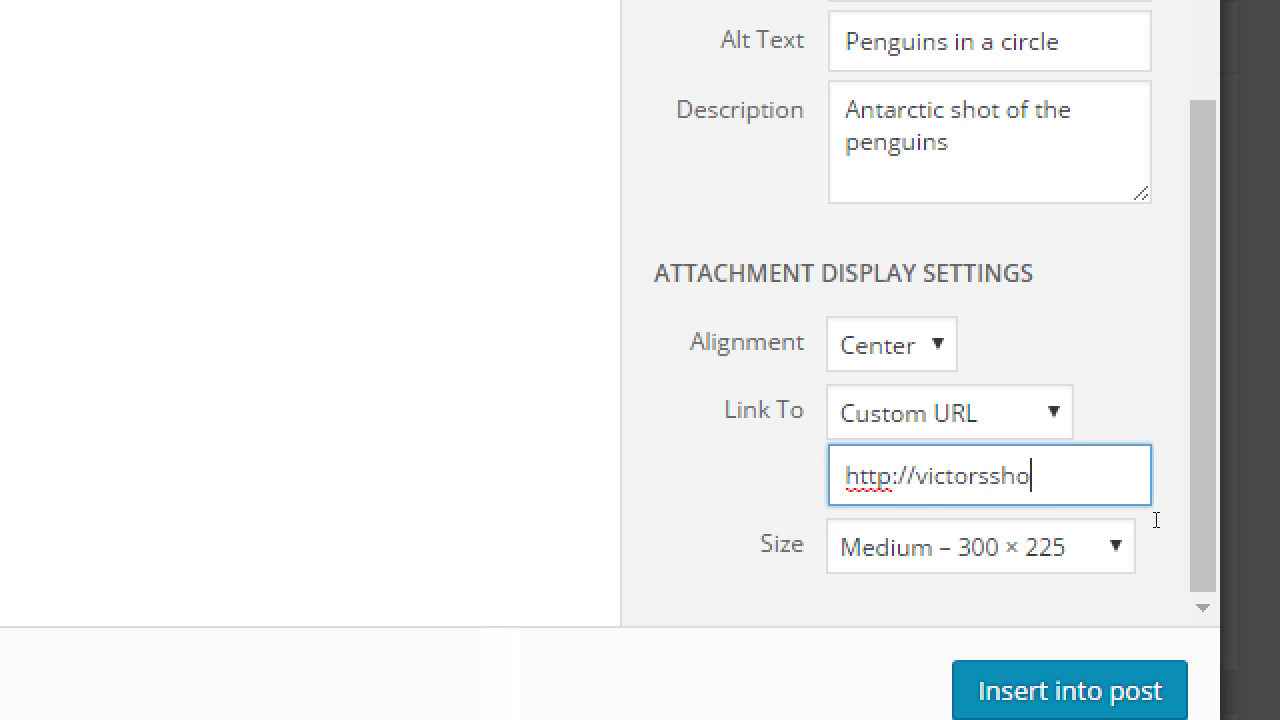
{"action": "type", "text": "p.com/buy-now"}
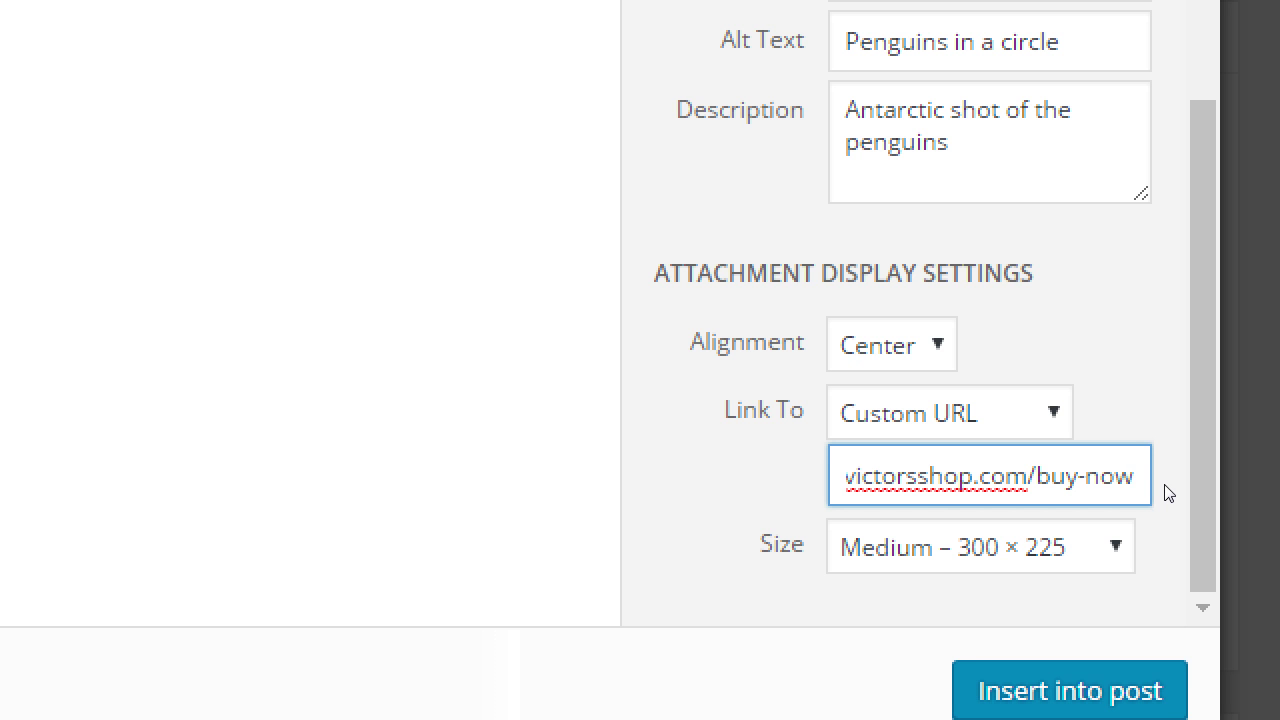
Set Link To back to None and insert the penguin image into the post.
{"action": "key", "text": "shift+Tab"}
{"action": "key", "text": "alt+Down"}
{"action": "key", "text": "Up"}
{"action": "key", "text": "Up"}
{"action": "key", "text": "Up"}
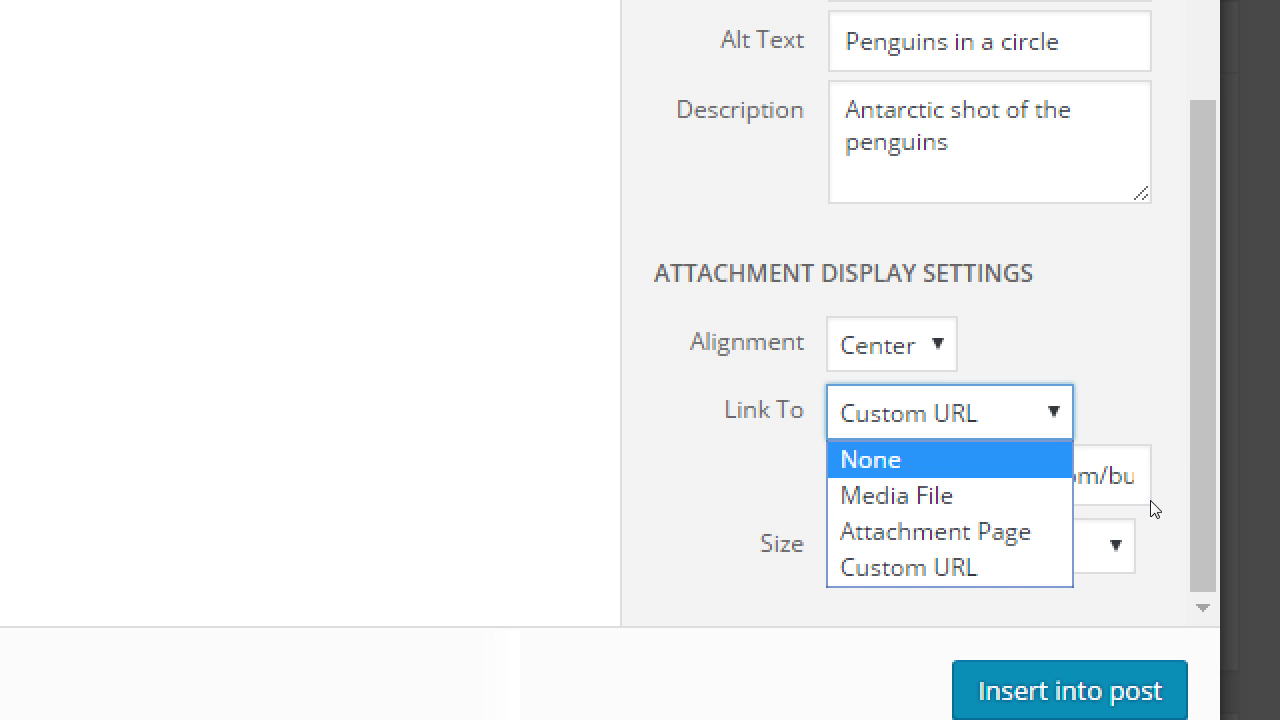
{"action": "key", "text": "Return"}
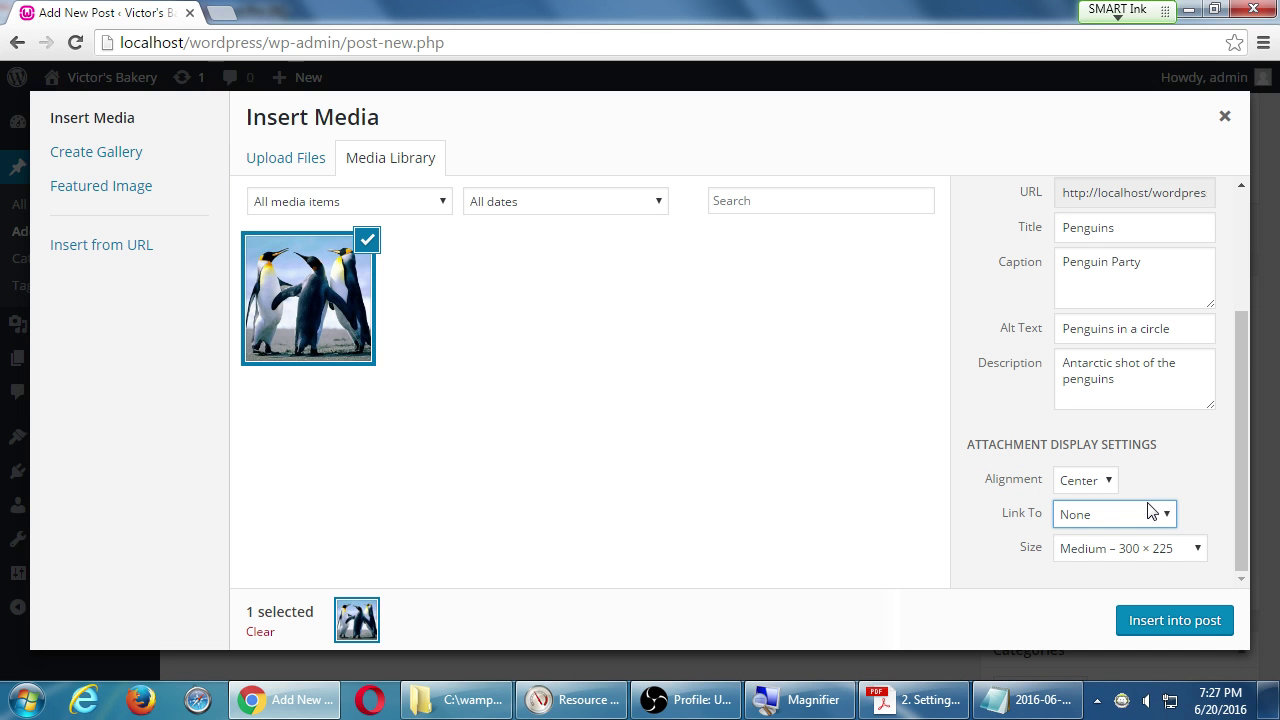
{"action": "left_click", "coordinate": [1160, 622]}
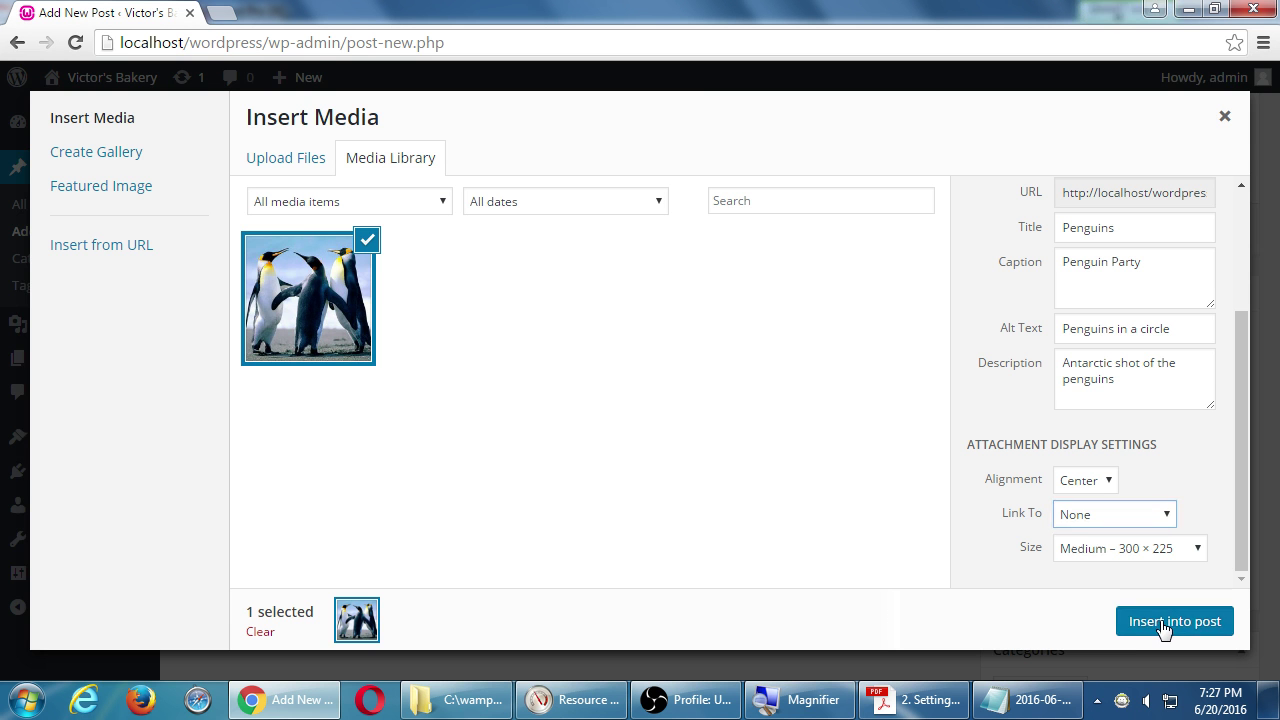
Select the penguin image in the post and resize it to about 268×201.
{"action": "scroll", "coordinate": [790, 457], "scroll_direction": "down", "scroll_amount": 5}
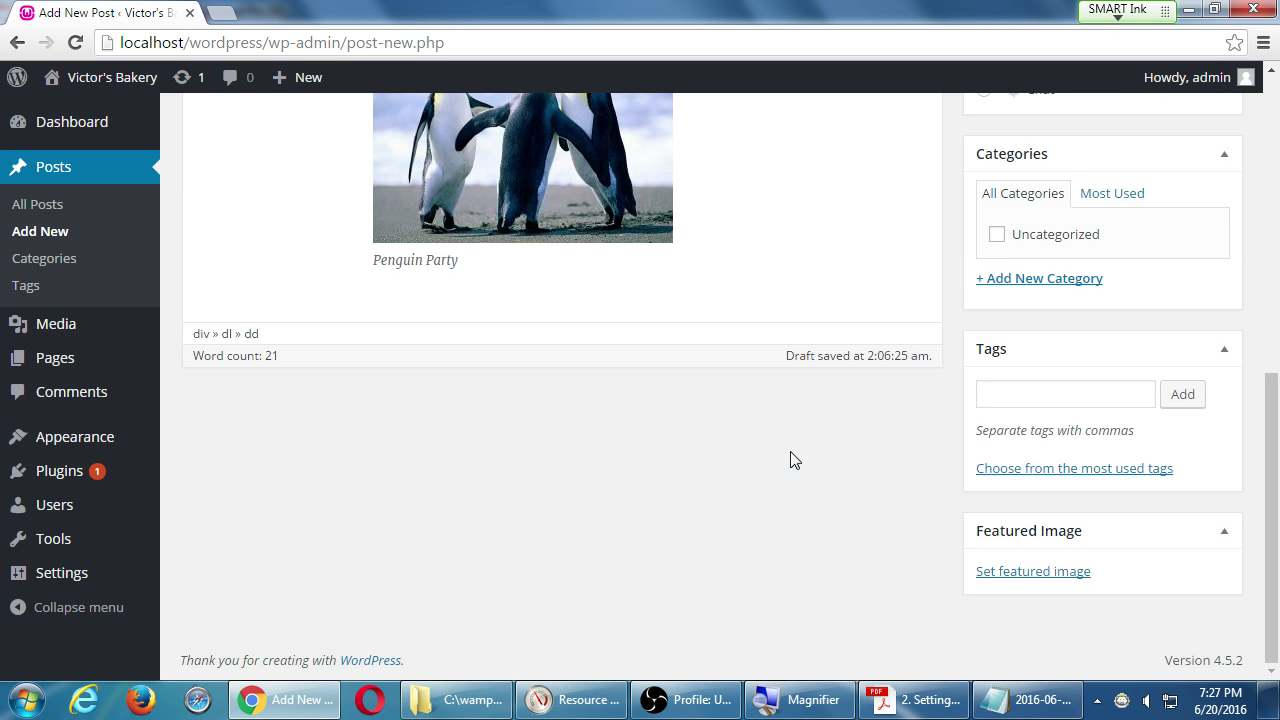
{"action": "scroll", "coordinate": [810, 464], "scroll_direction": "up", "scroll_amount": 3}
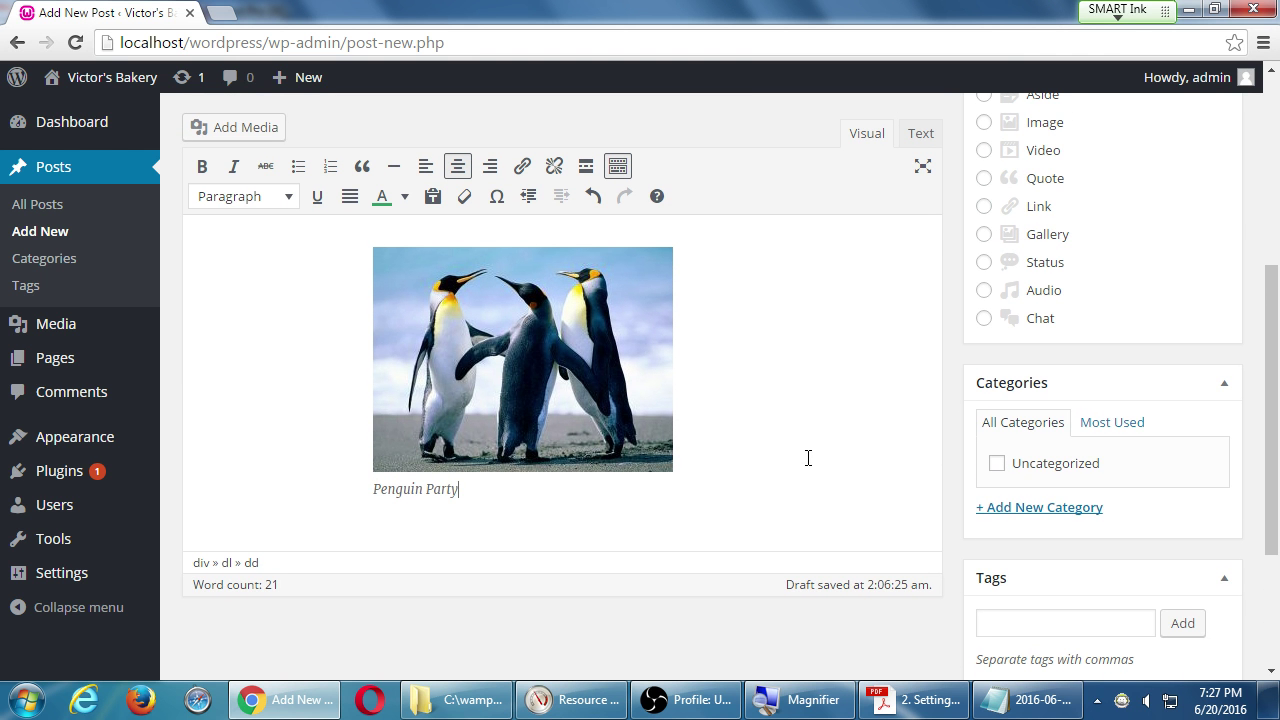
{"action": "left_click", "coordinate": [463, 339]}
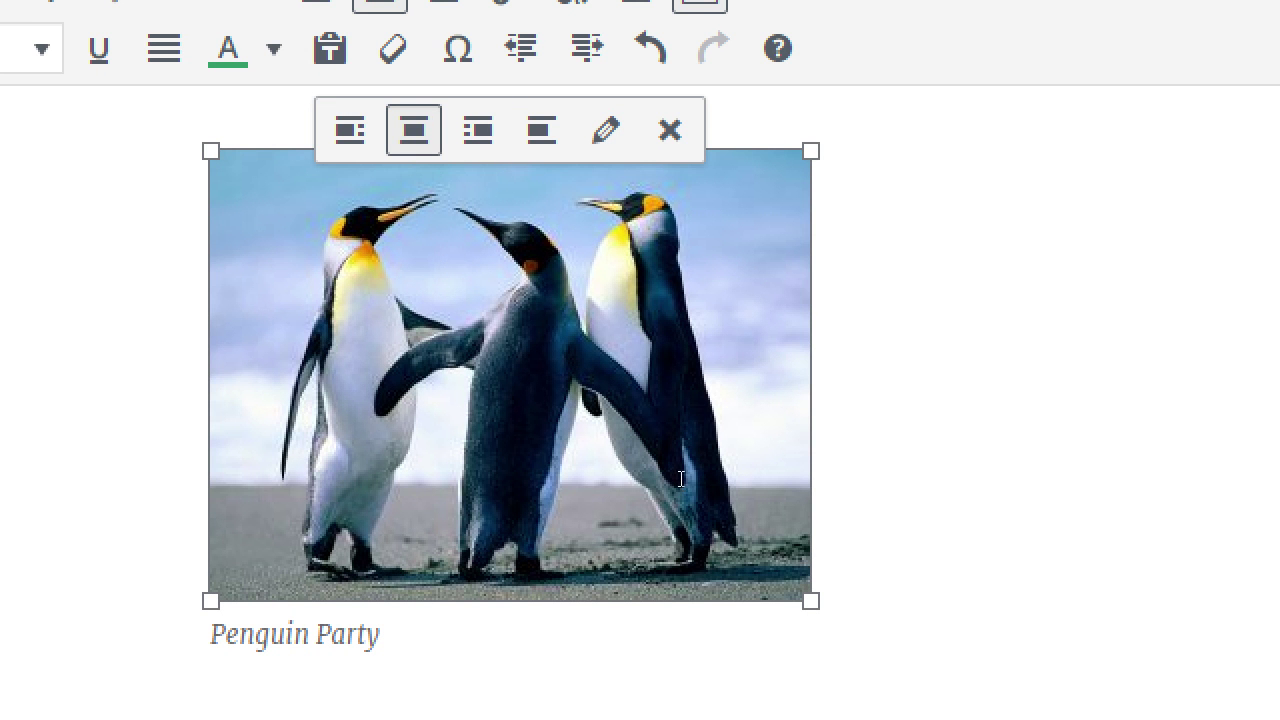
{"action": "left_click_drag", "start_coordinate": [811, 601], "coordinate": [715, 560]}
{"action": "left_click_drag", "start_coordinate": [655, 455], "coordinate": [536, 368]}
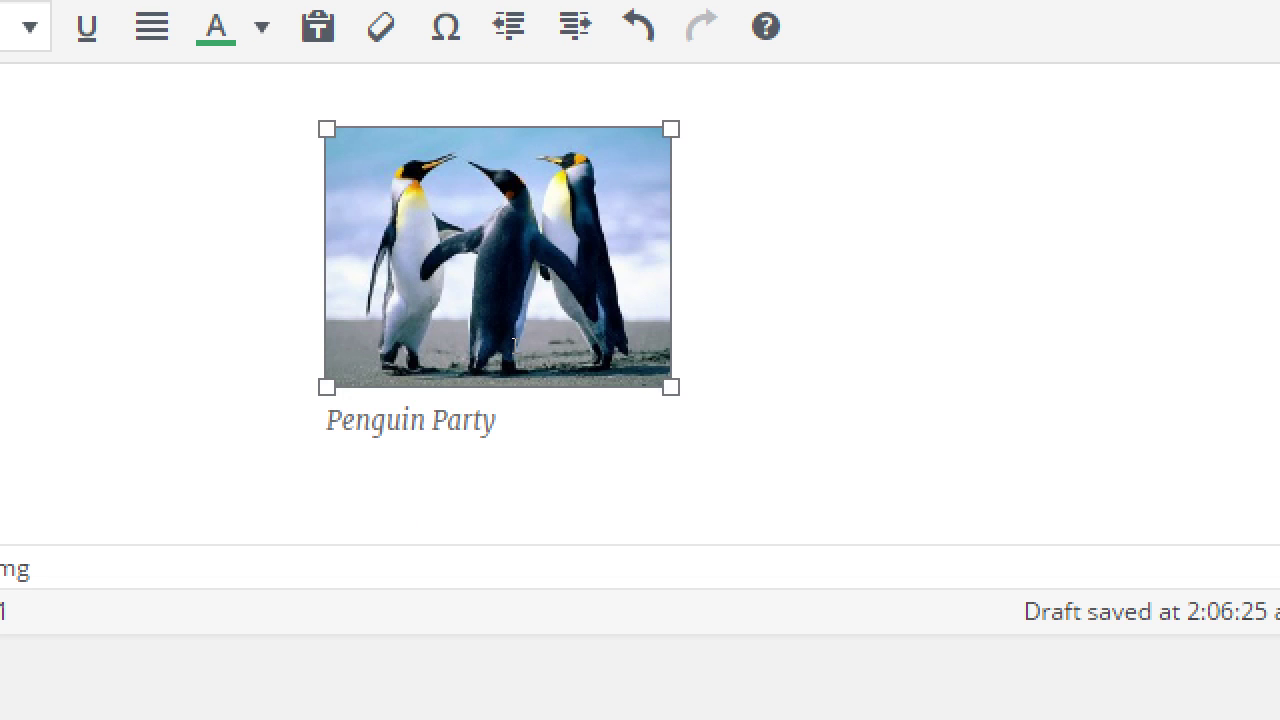
{"action": "left_click_drag", "start_coordinate": [670, 387], "coordinate": [705, 473]}
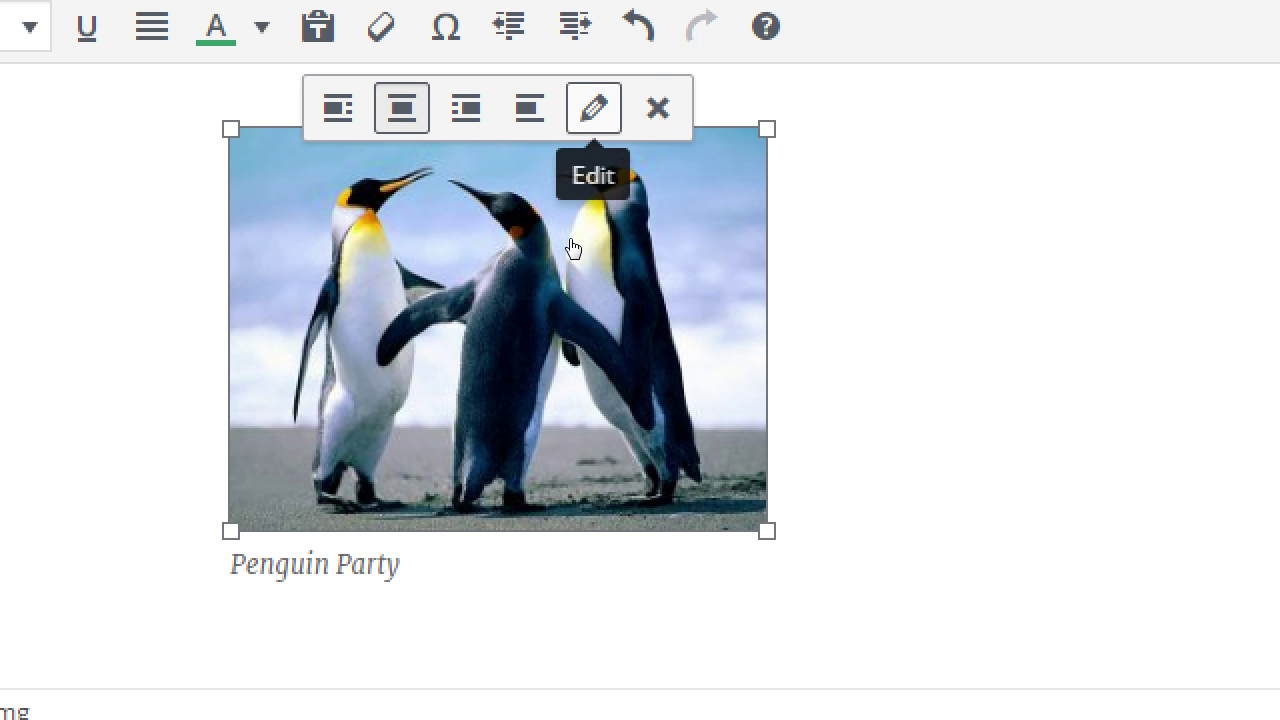
{"action": "left_click", "coordinate": [594, 108]}
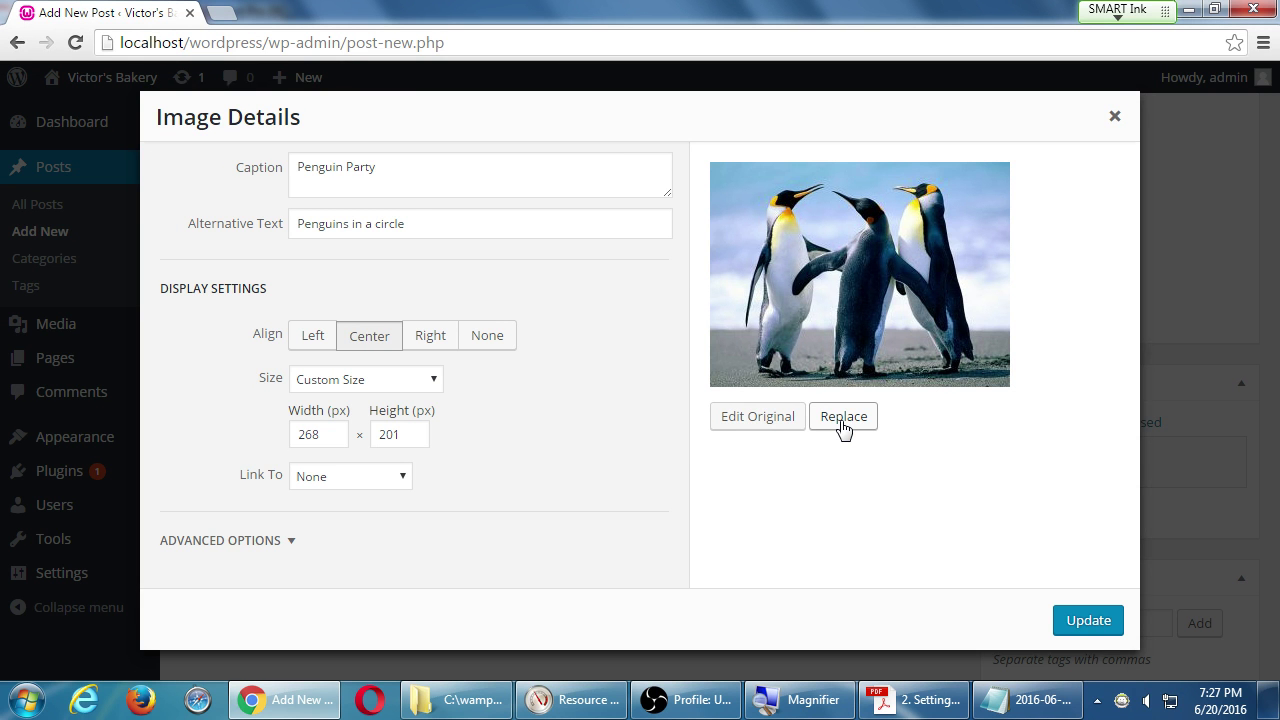
{"action": "left_click", "coordinate": [766, 418]}
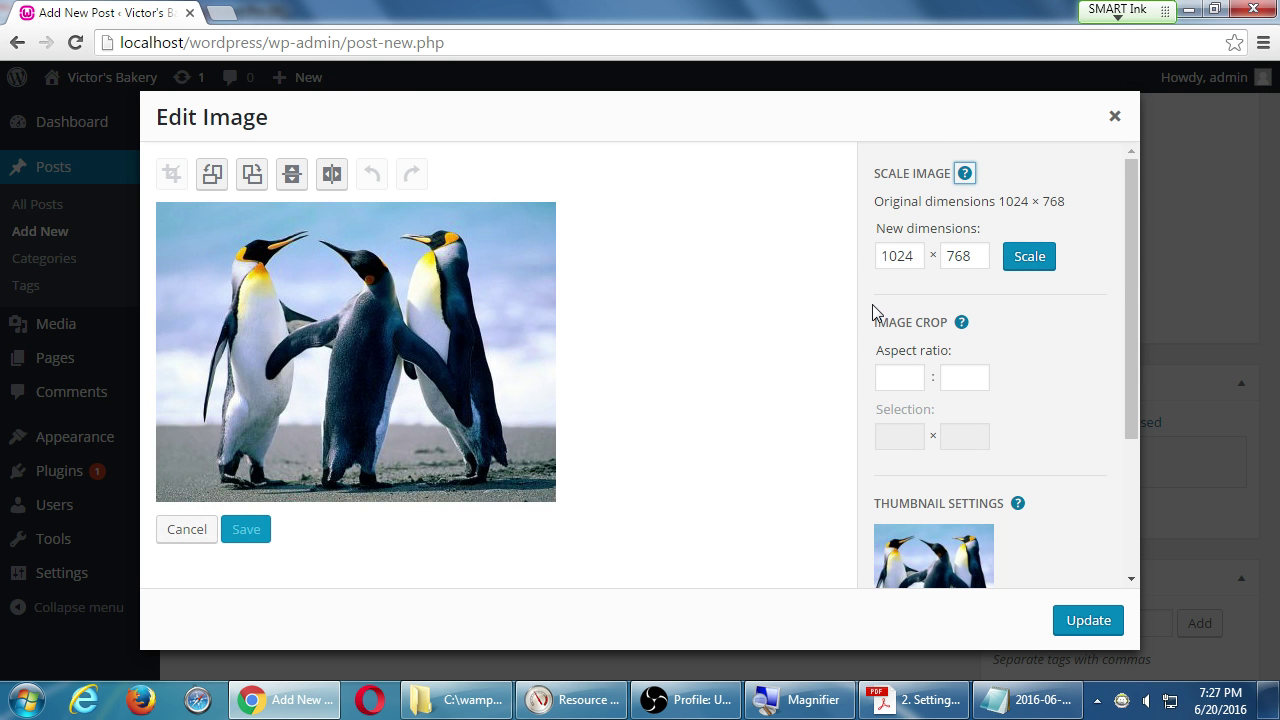
{"action": "scroll", "coordinate": [872, 304], "scroll_direction": "down", "scroll_amount": 2}
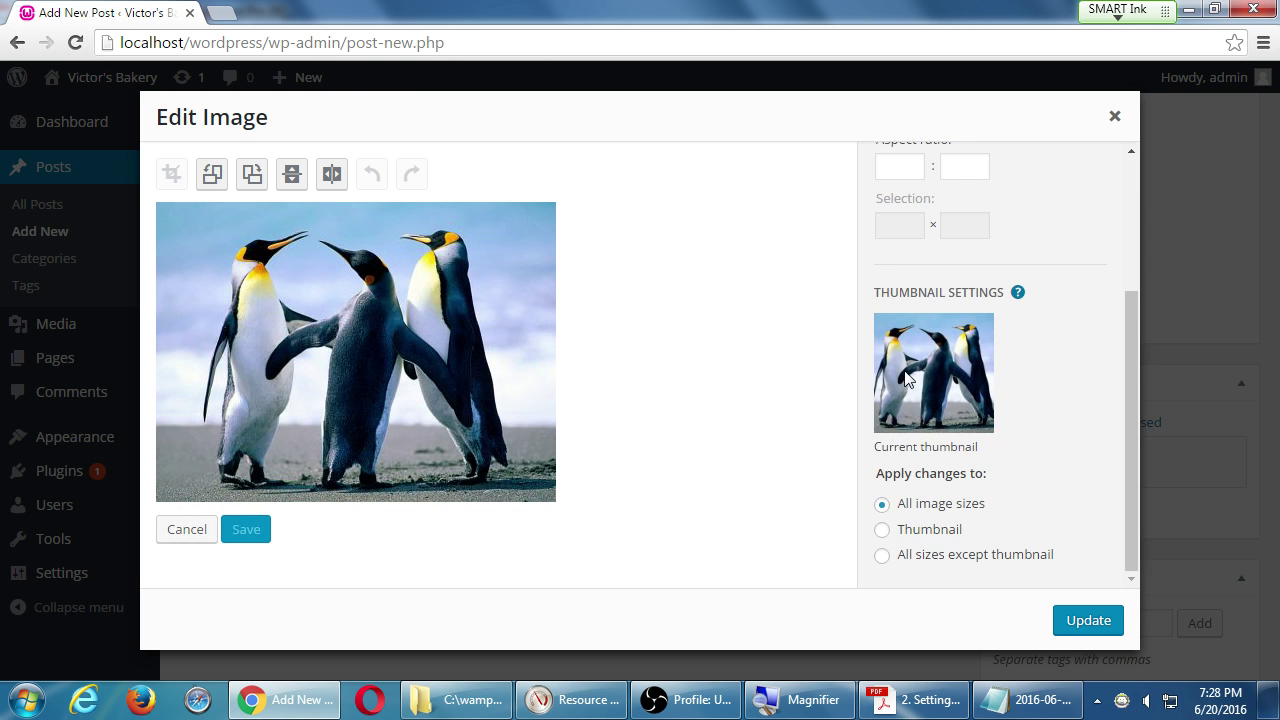
{"action": "left_click", "coordinate": [176, 529]}
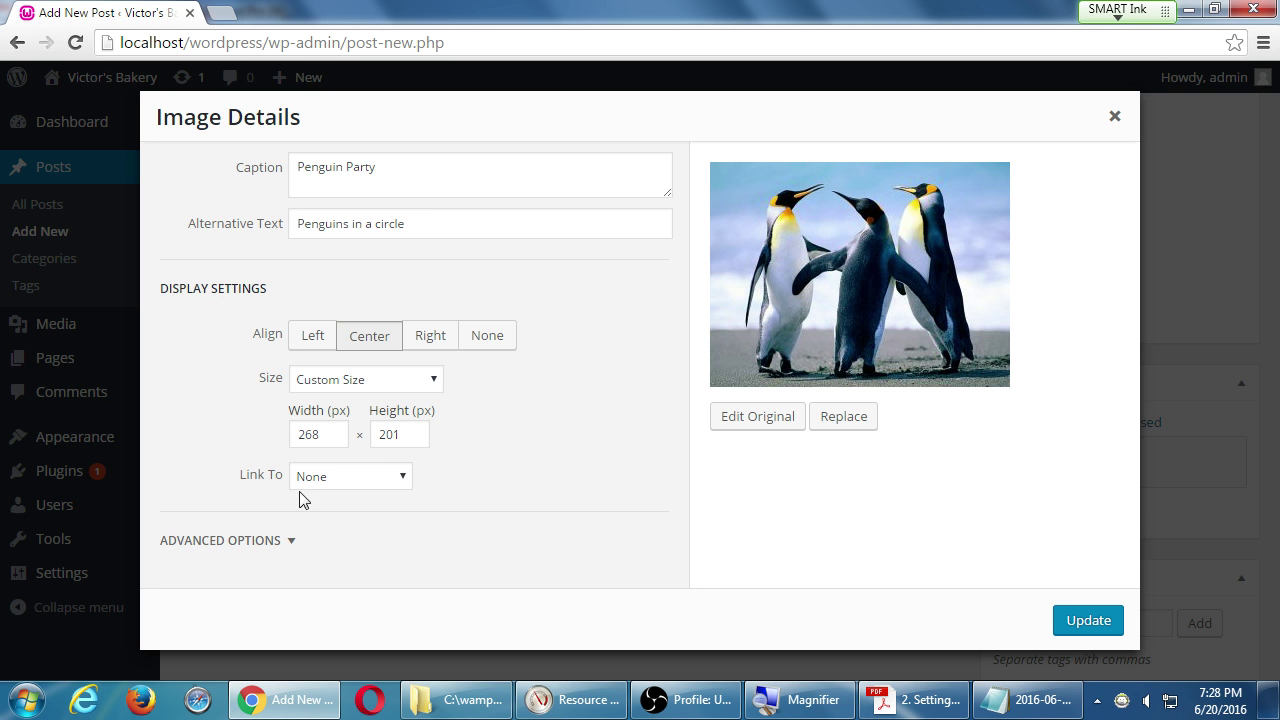
{"action": "left_click", "coordinate": [1115, 117]}
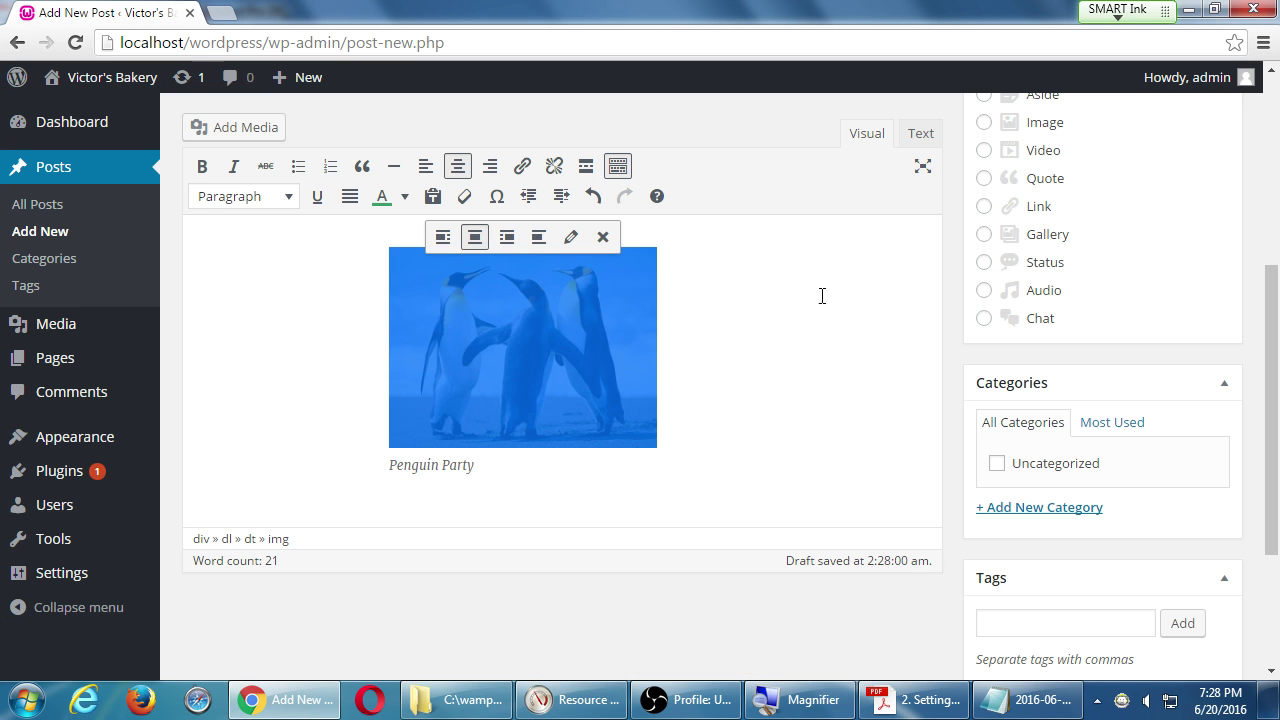
Add an empty paragraph below the Penguin Party caption, then open and close the media library.
{"action": "left_click", "coordinate": [760, 424]}
{"action": "scroll", "coordinate": [760, 424], "scroll_direction": "down", "scroll_amount": 2}
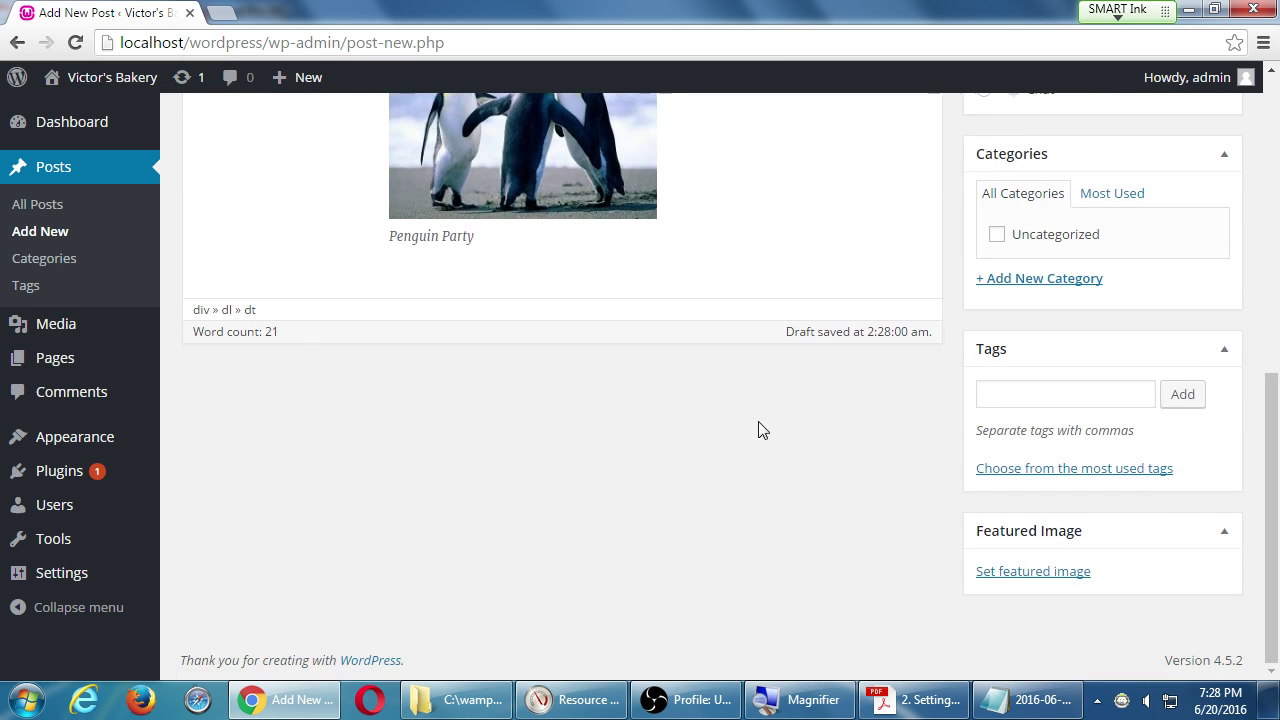
{"action": "scroll", "coordinate": [758, 430], "scroll_direction": "up", "scroll_amount": 2}
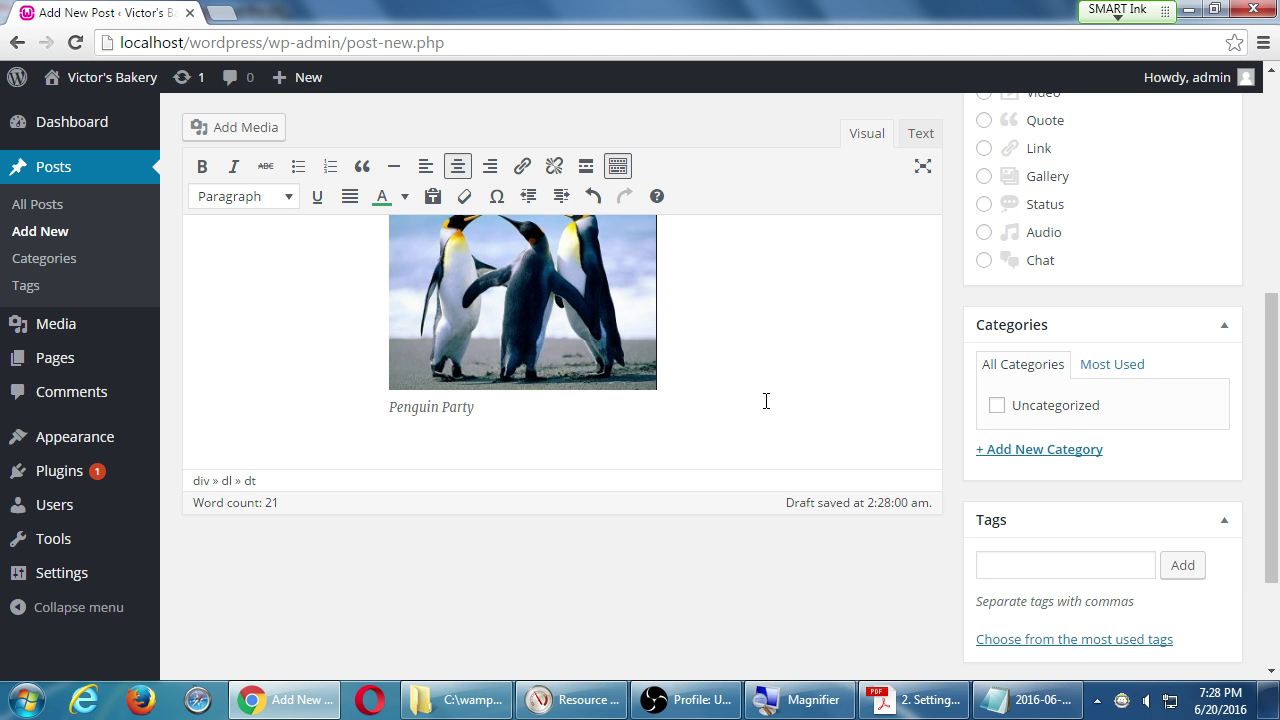
{"action": "key", "text": "Return"}
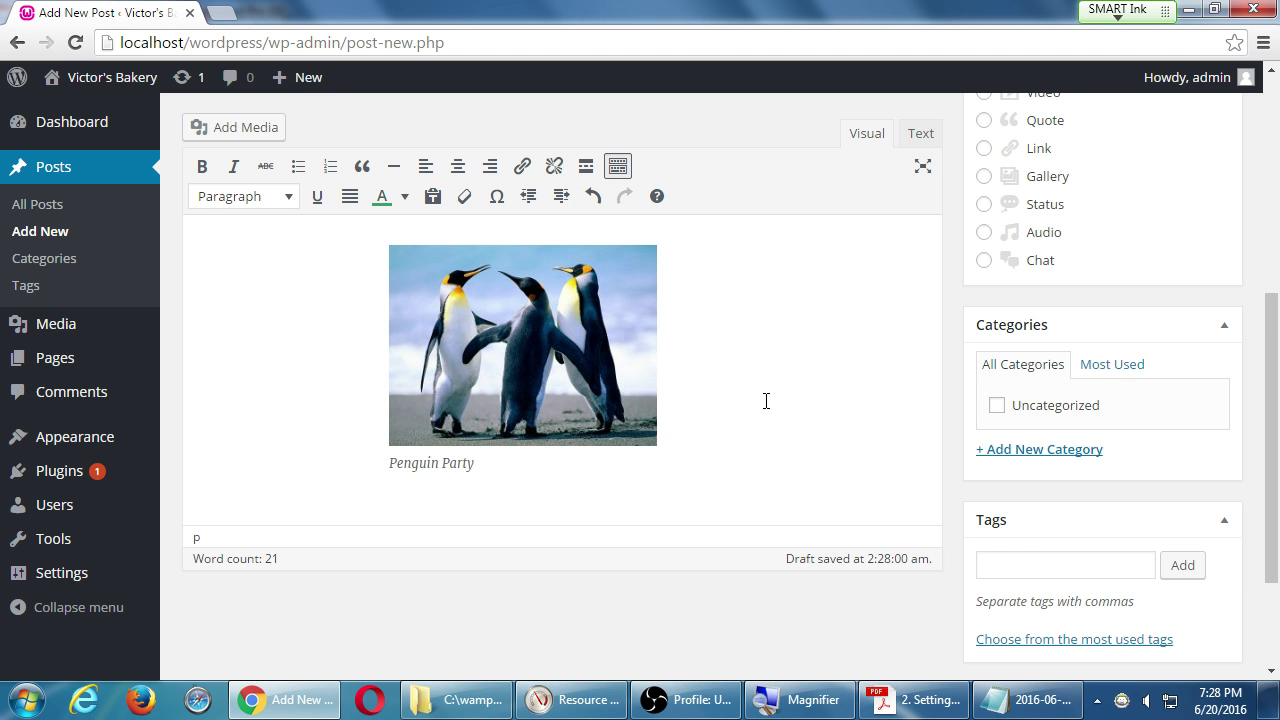
{"action": "key", "text": "Return"}
{"action": "key", "text": "Down"}
{"action": "key", "text": "Down"}
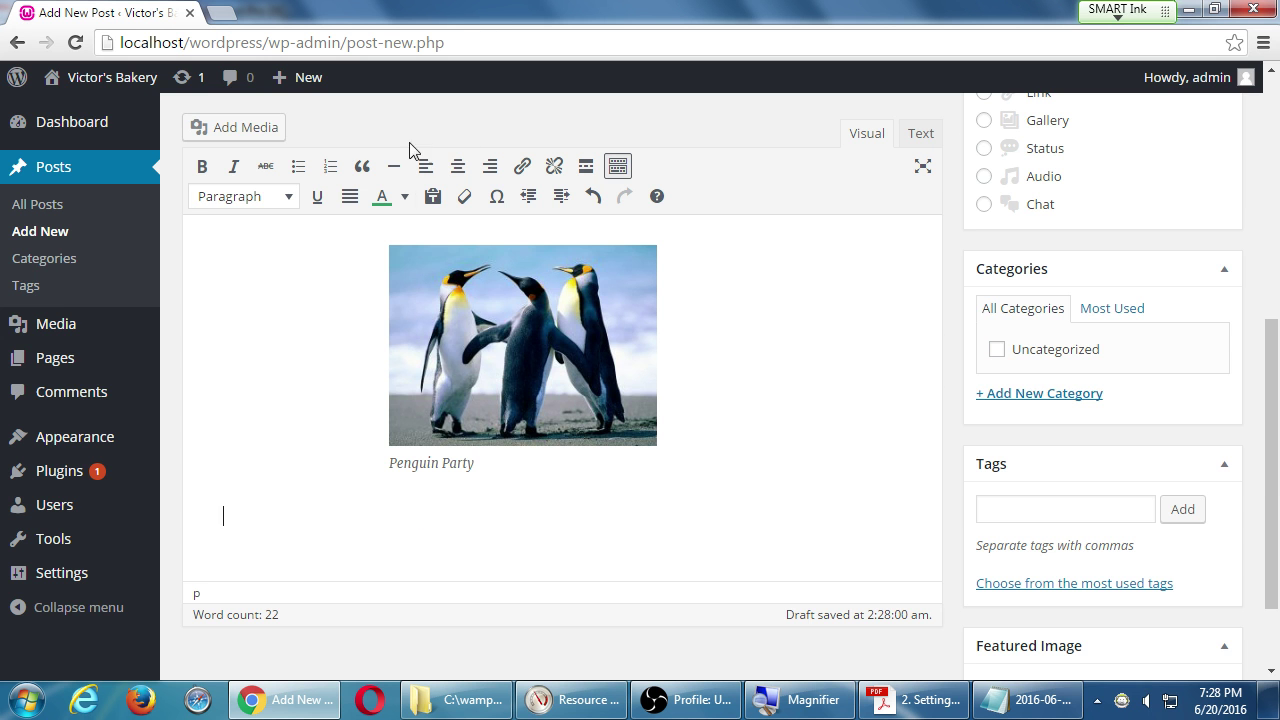
{"action": "left_click", "coordinate": [276, 128]}
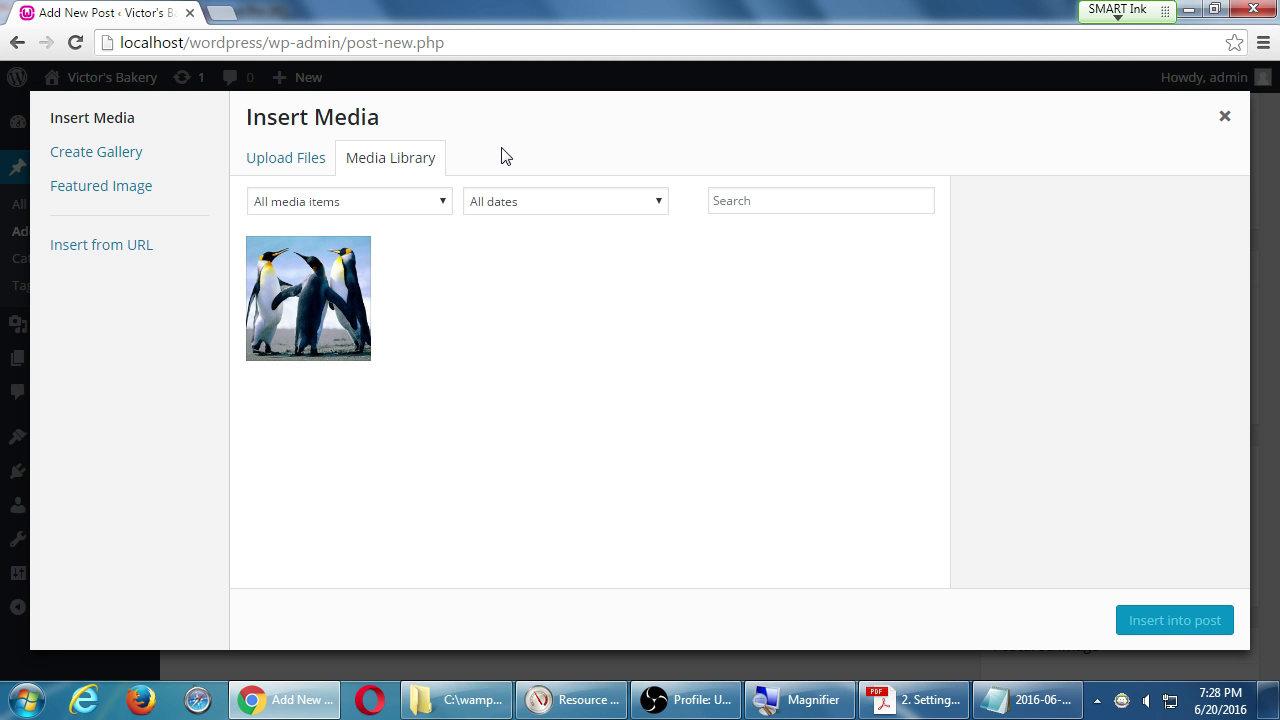
{"action": "left_click", "coordinate": [1227, 120]}
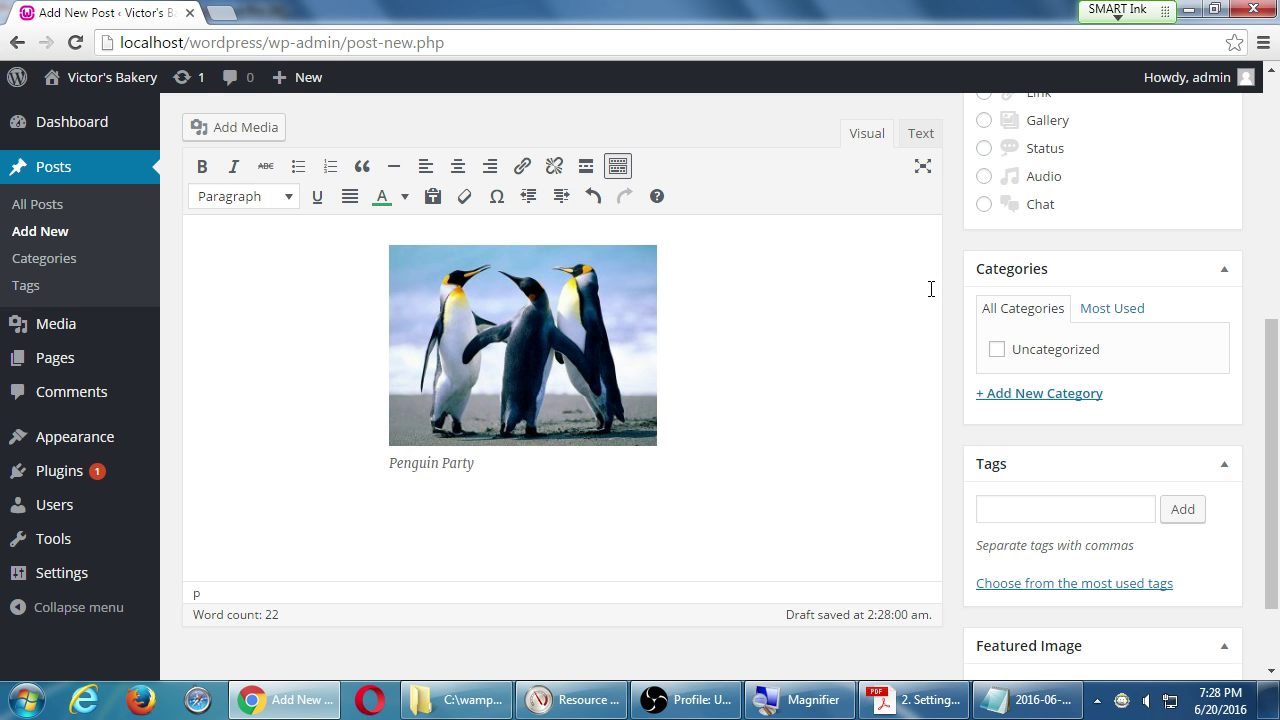